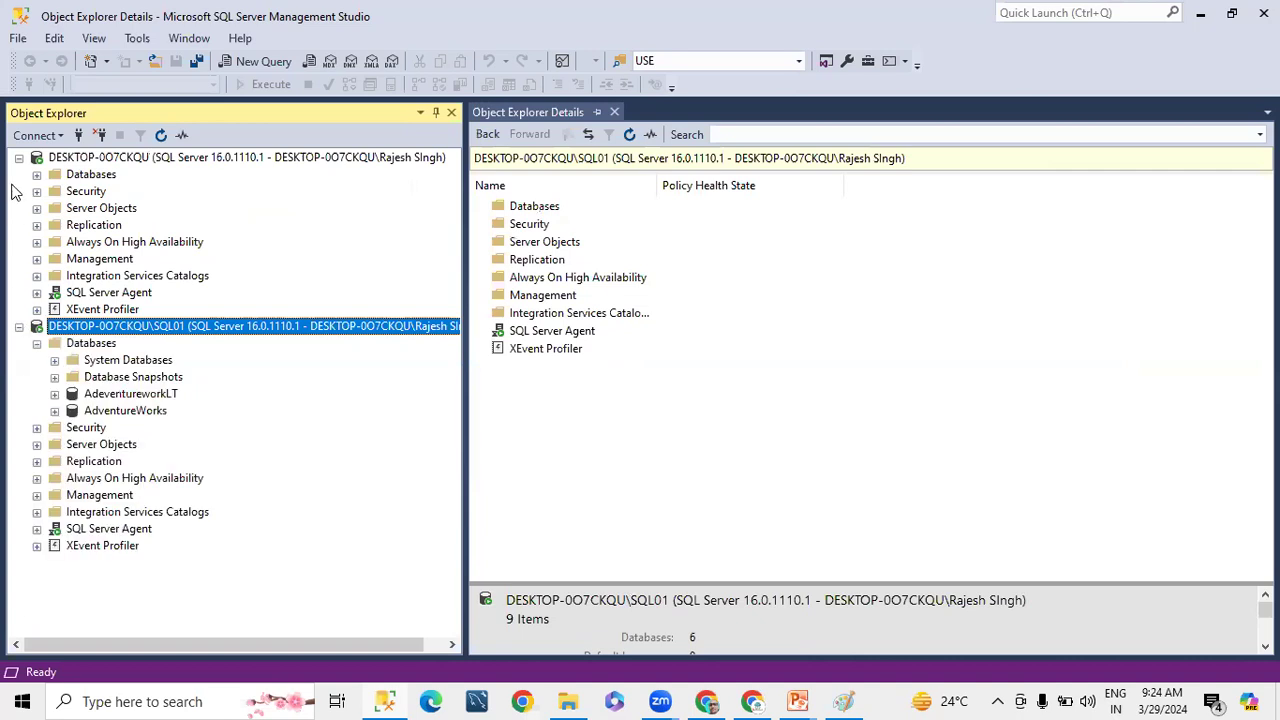
Collapse the trees of both connected server instances in Object Explorer and select the SQL01 instance.
left_click(19, 157)
left_click(19, 175)
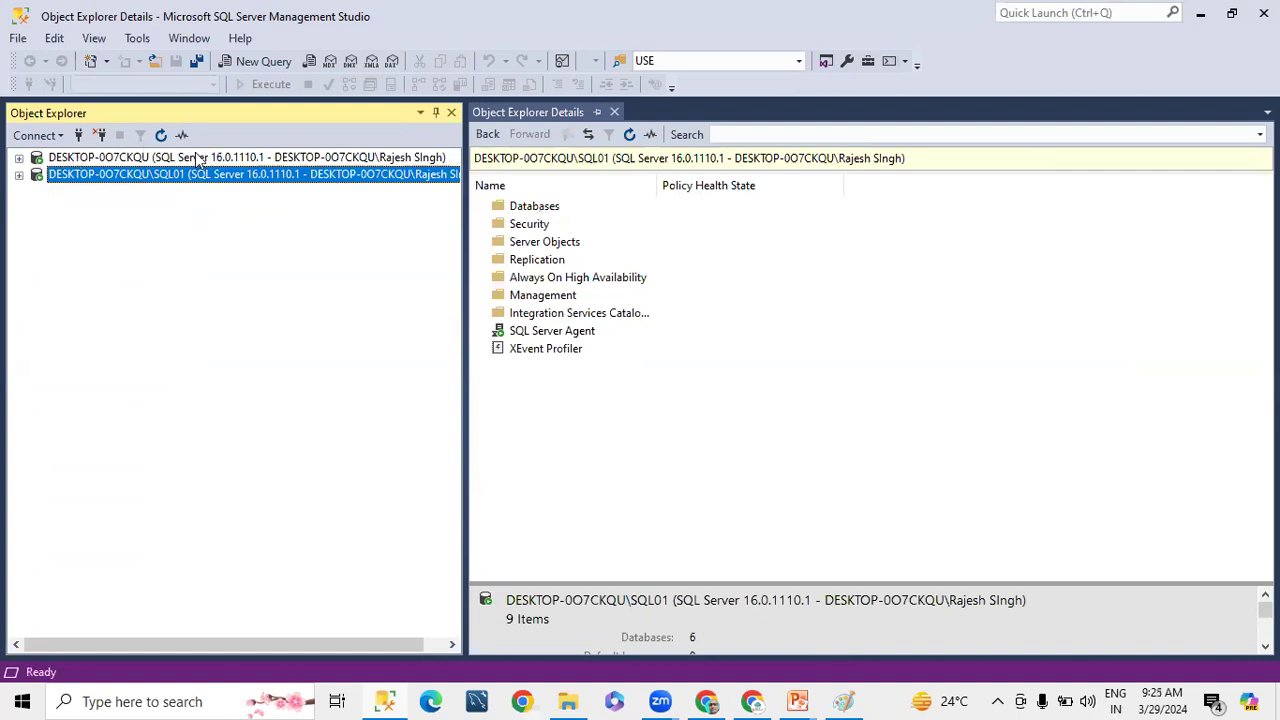
left_click(100, 158)
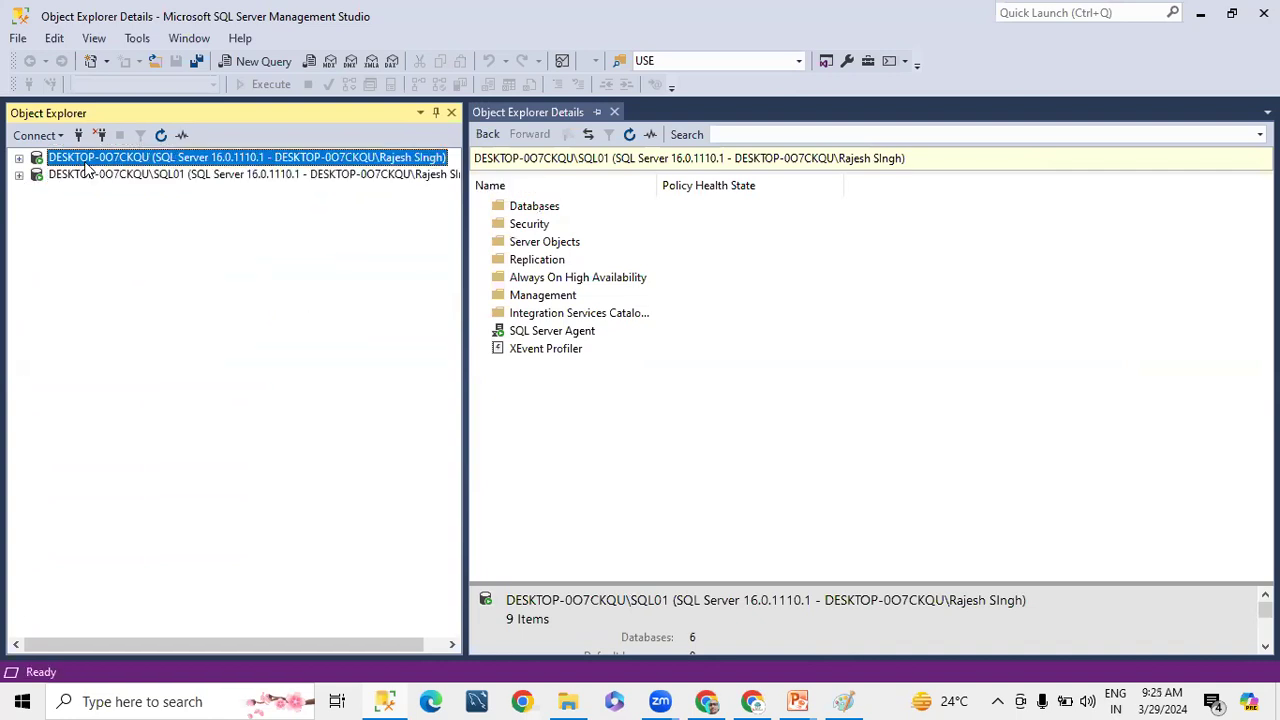
left_click(150, 176)
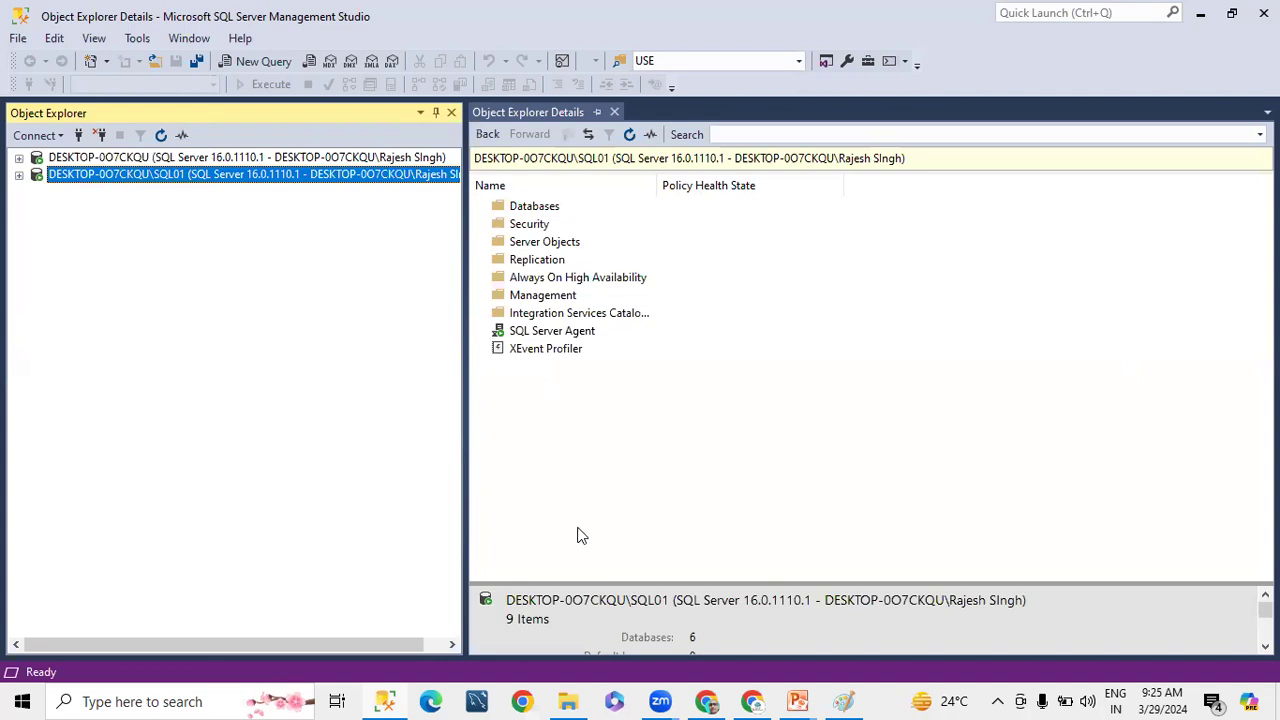
In Paint, draw red rectangles around the Secondary server (about 1873 × 1485 and 2105 × 1765 px) and the Primary server (about 1225 × 1501 px).
mouse_move(572, 700)
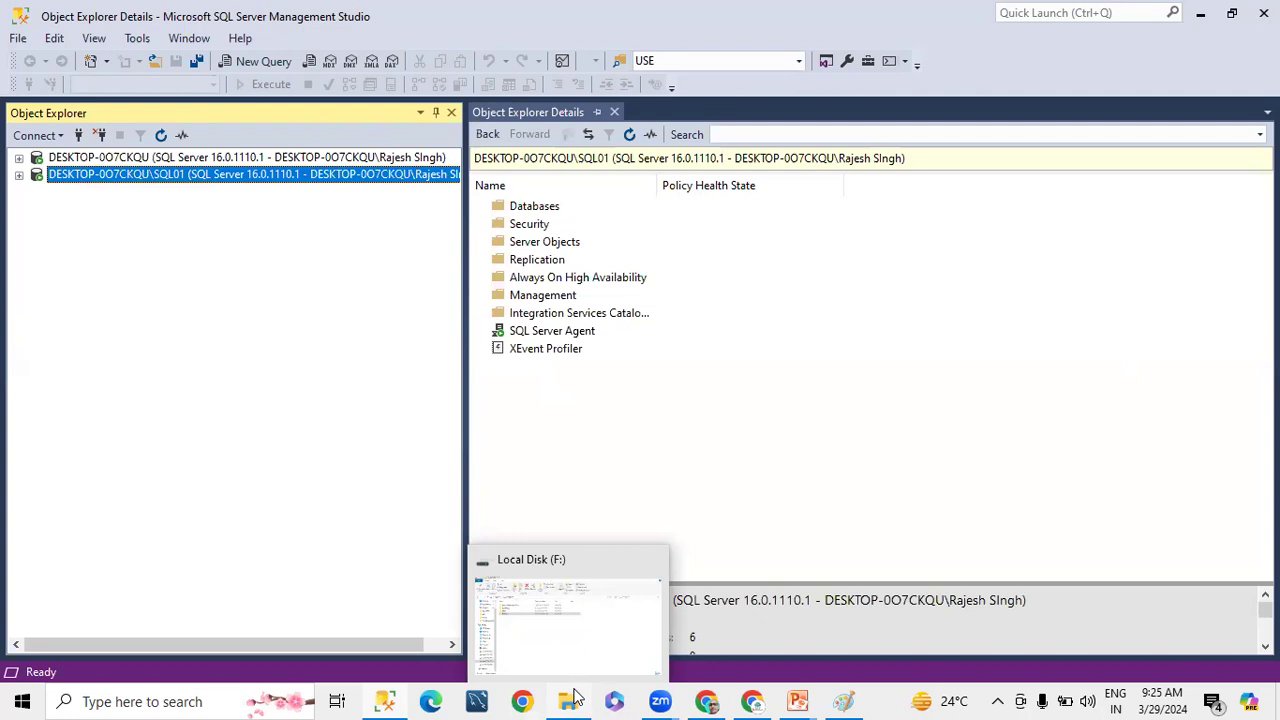
left_click(843, 701)
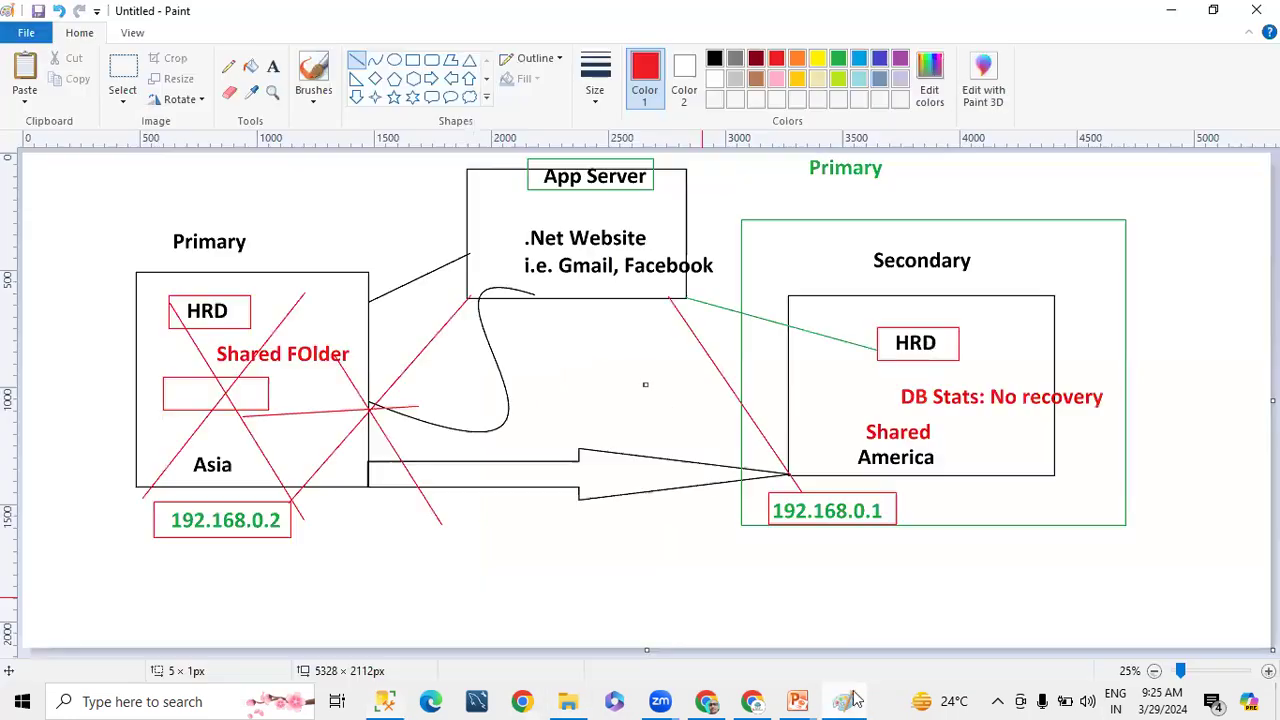
left_click(412, 60)
left_click_drag(723, 199, 1162, 546)
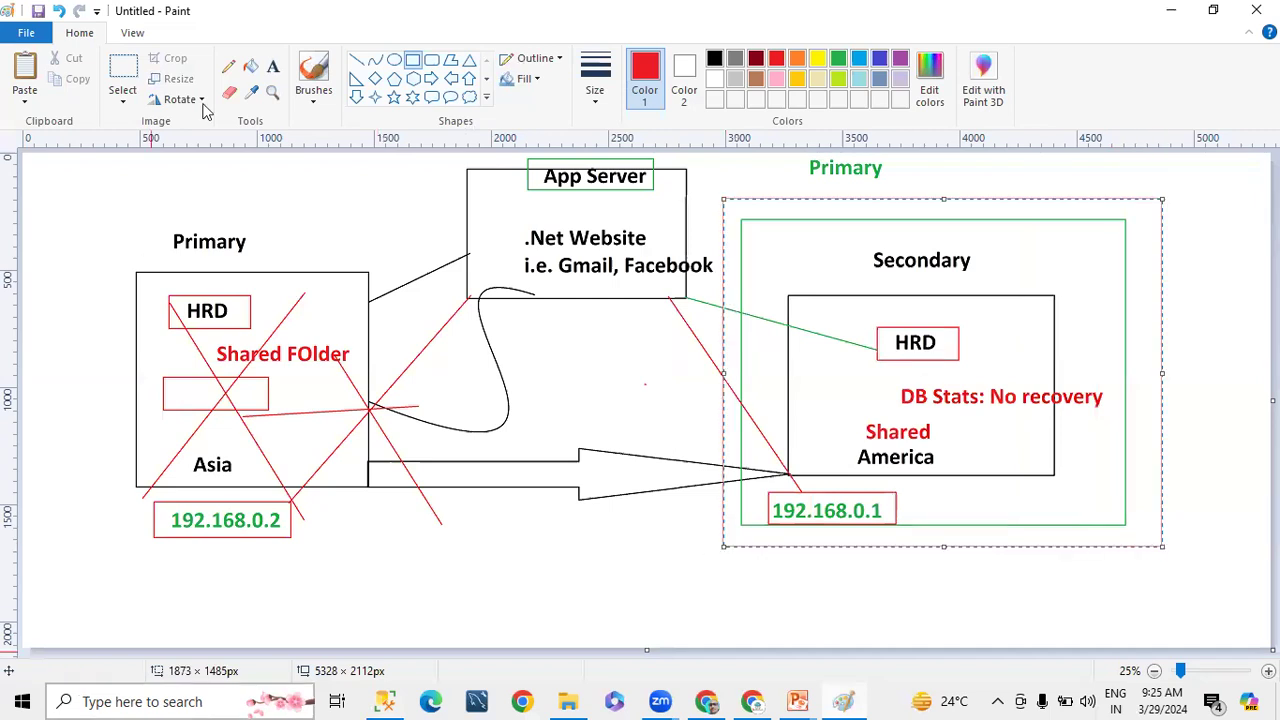
left_click_drag(101, 221, 388, 573)
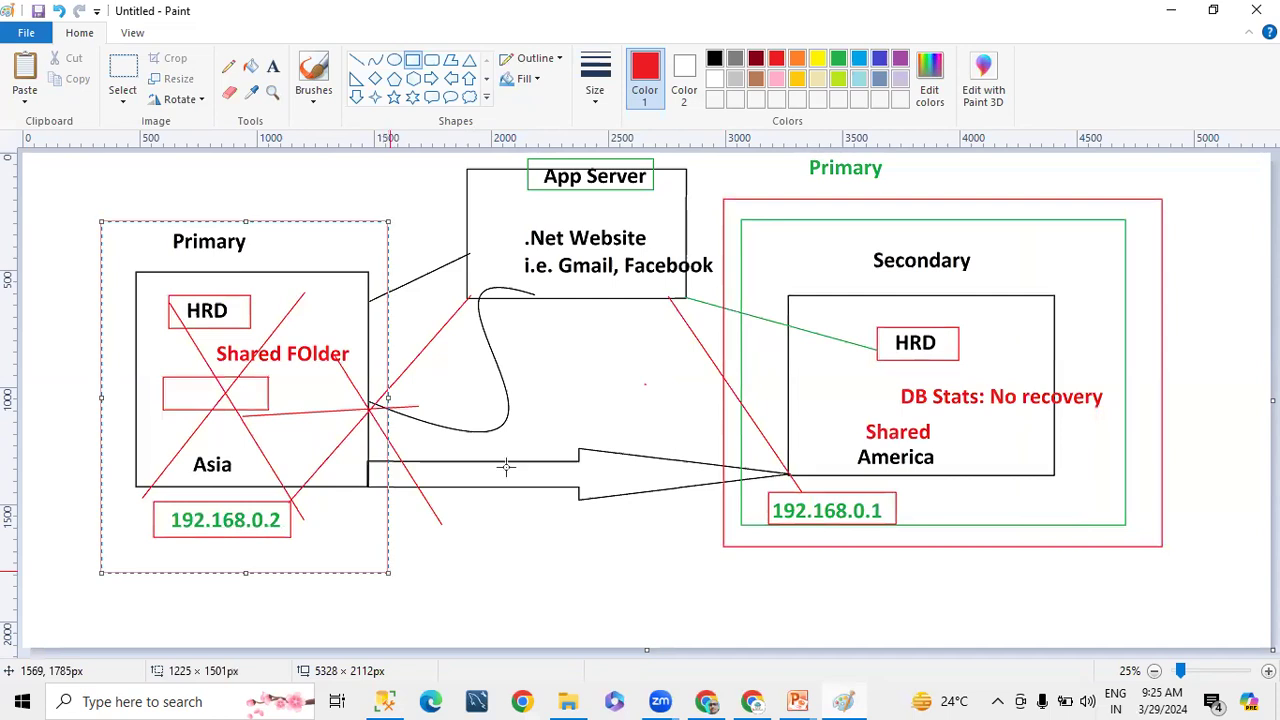
left_click(567, 368)
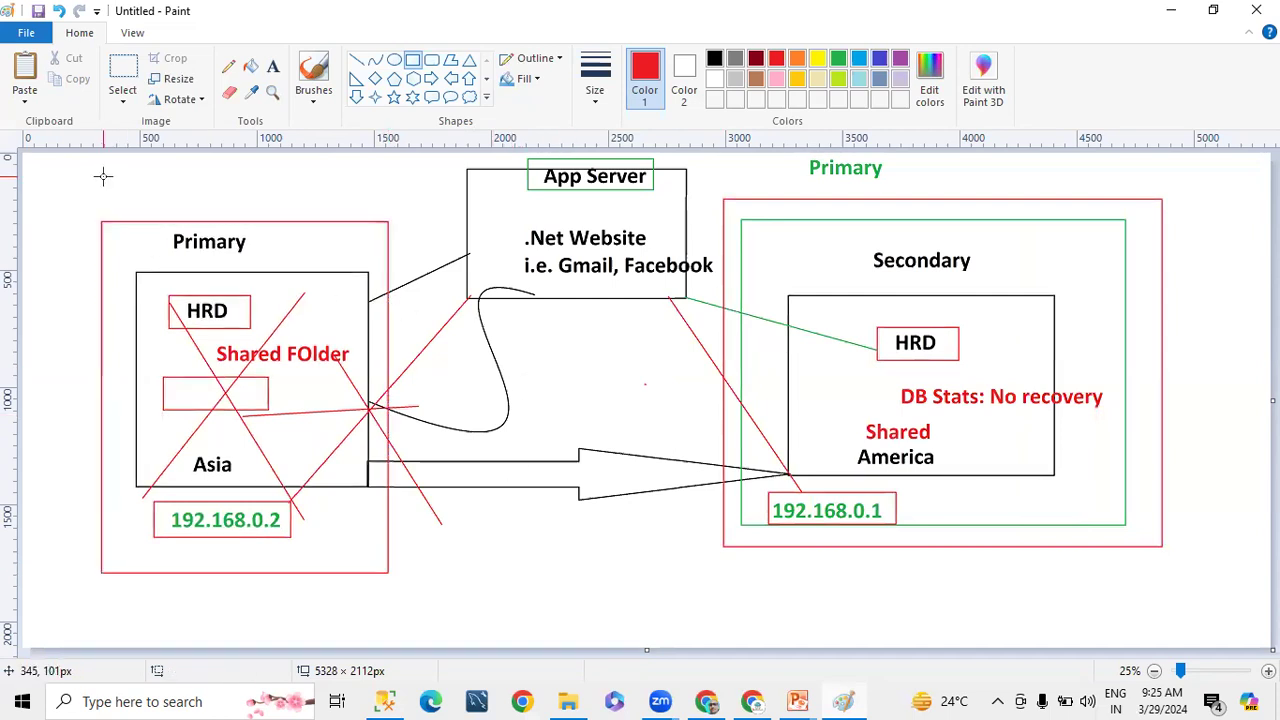
left_click_drag(703, 177, 1197, 590)
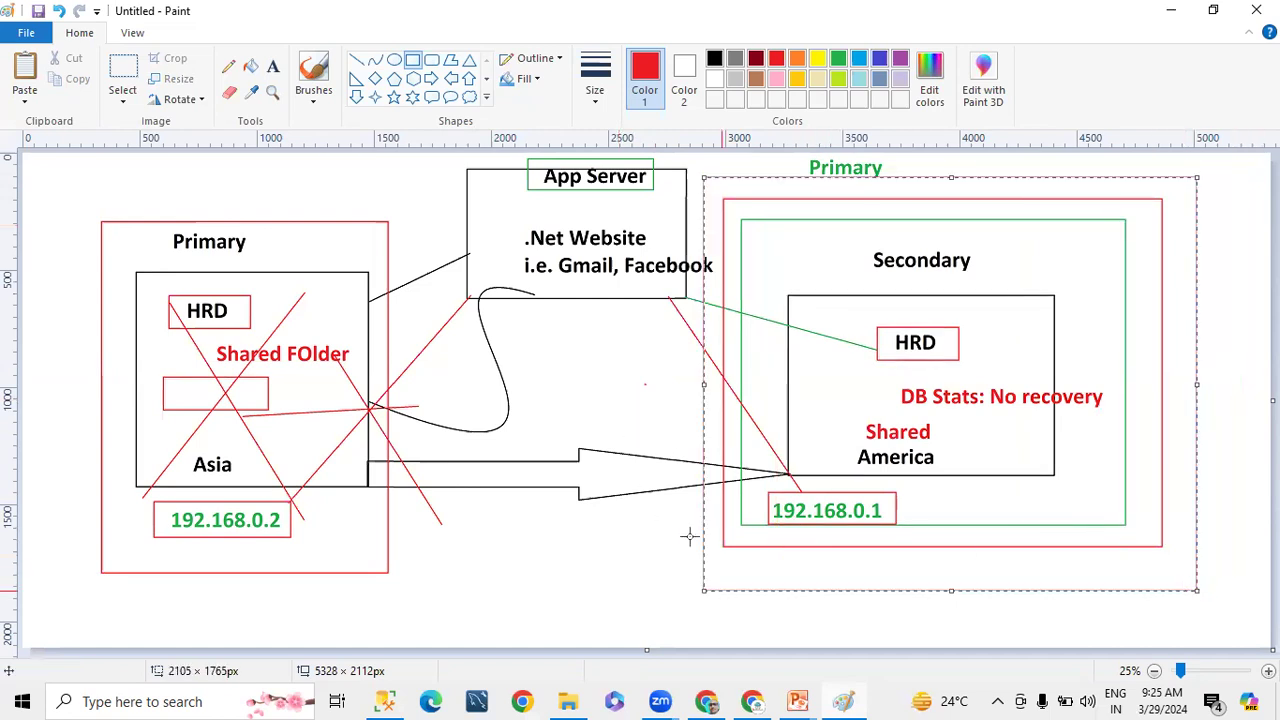
Switch to File Explorer and check the contents of the Backup folder on drive F, returning to the drive's root.
left_click(568, 701)
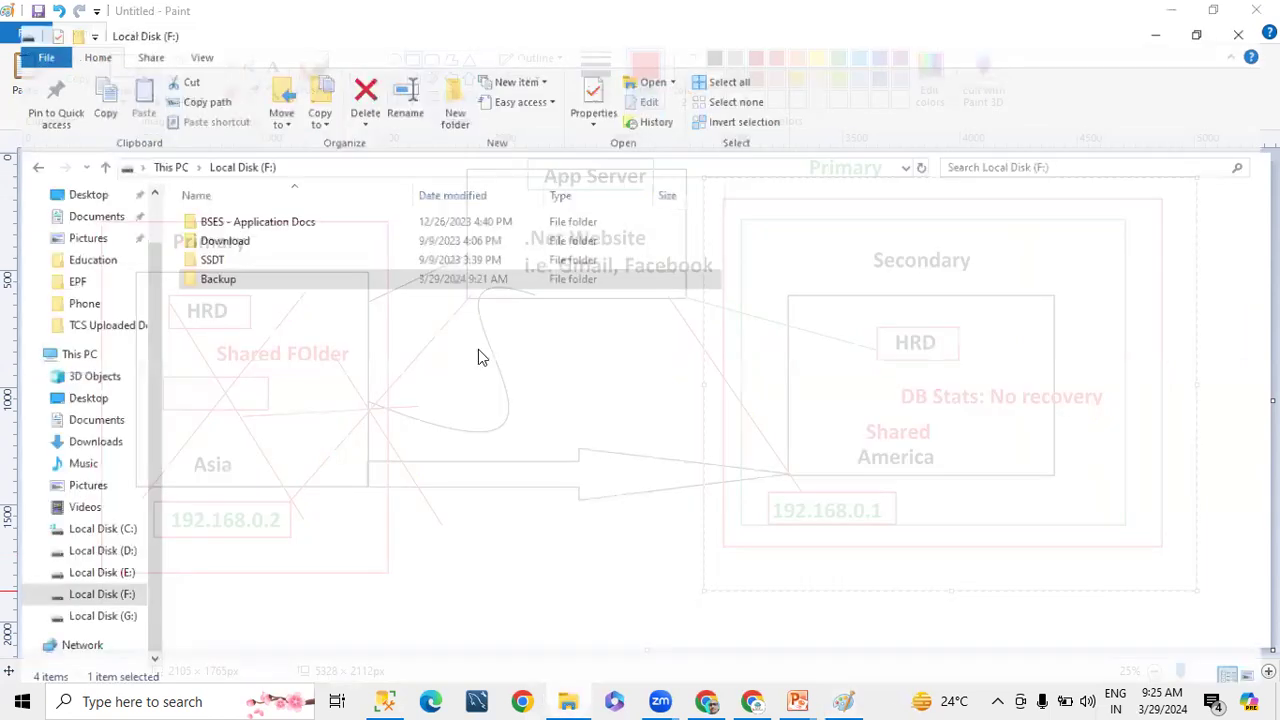
left_click(220, 264)
right_click(212, 263)
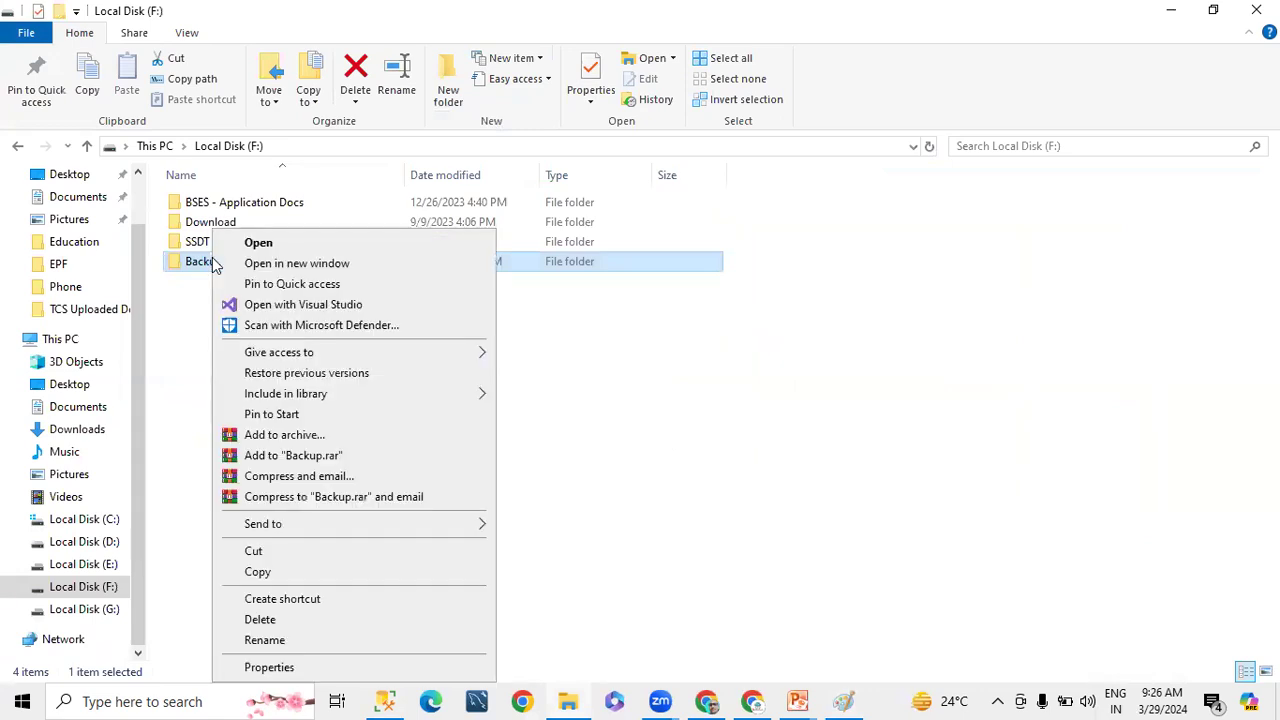
left_click(188, 275)
double_click(188, 268)
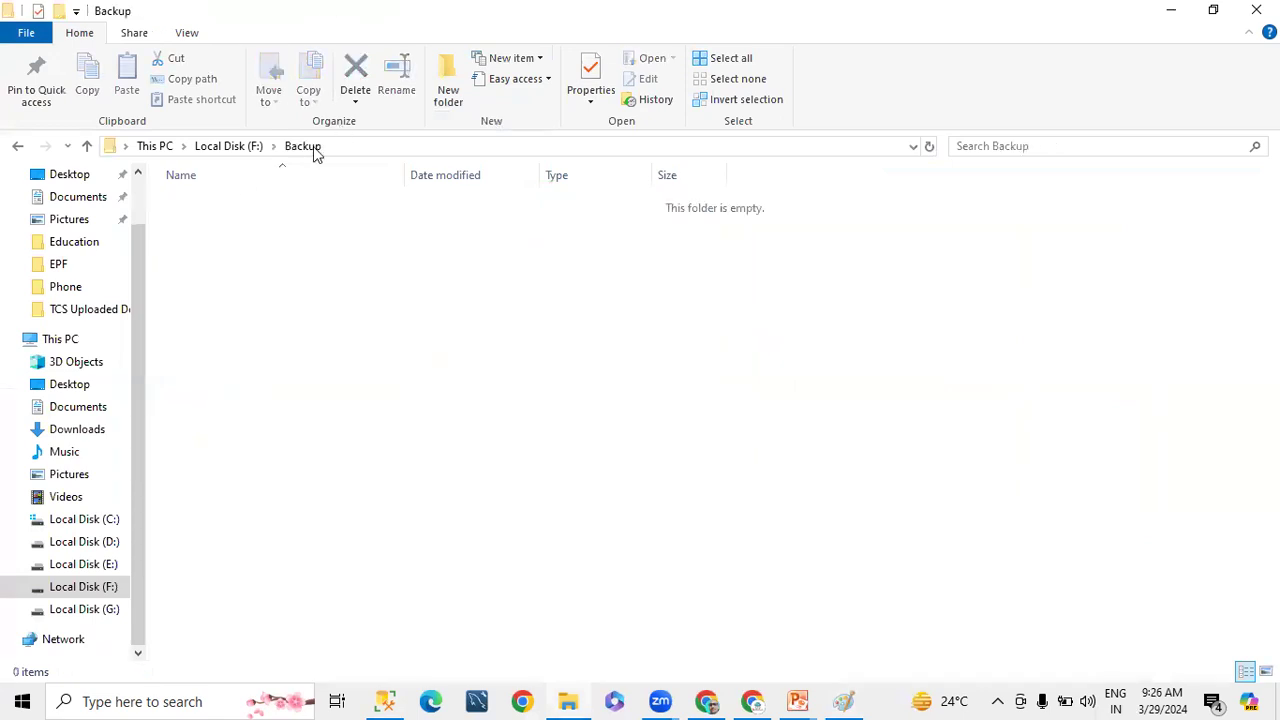
left_click(228, 148)
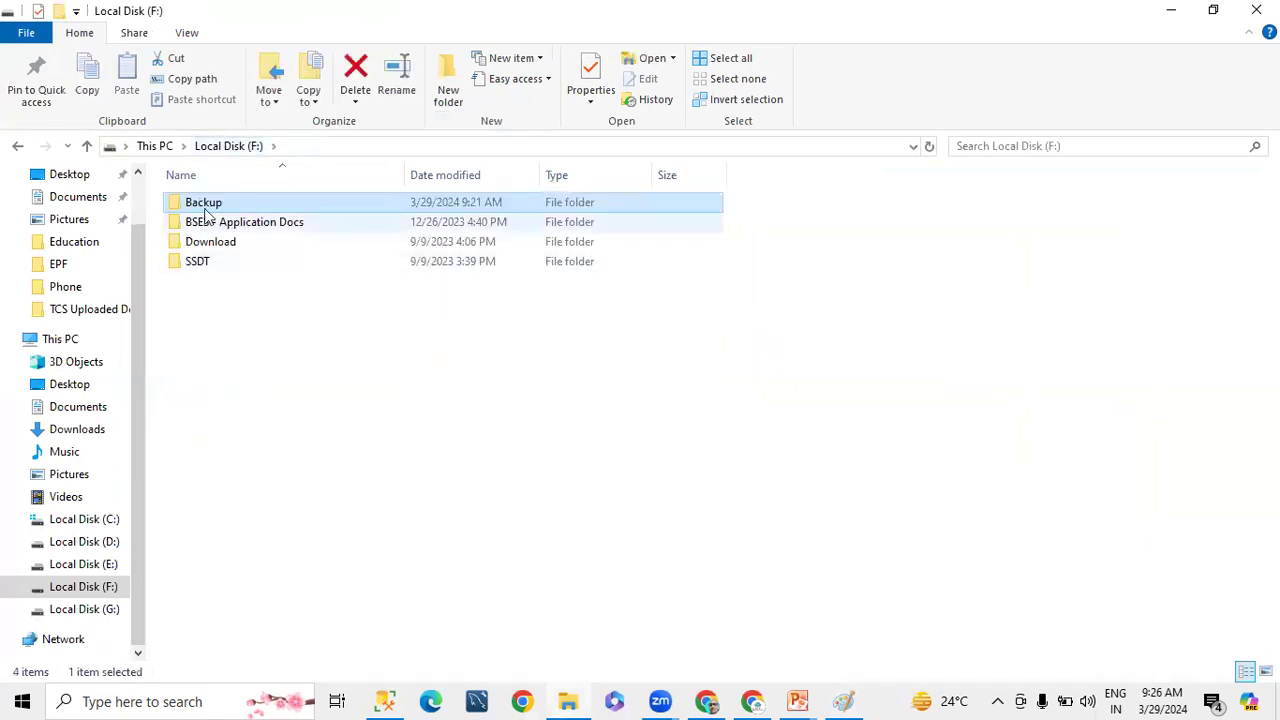
Share the Backup folder on the network with Everyone at the Read/Write permission level.
right_click(206, 207)
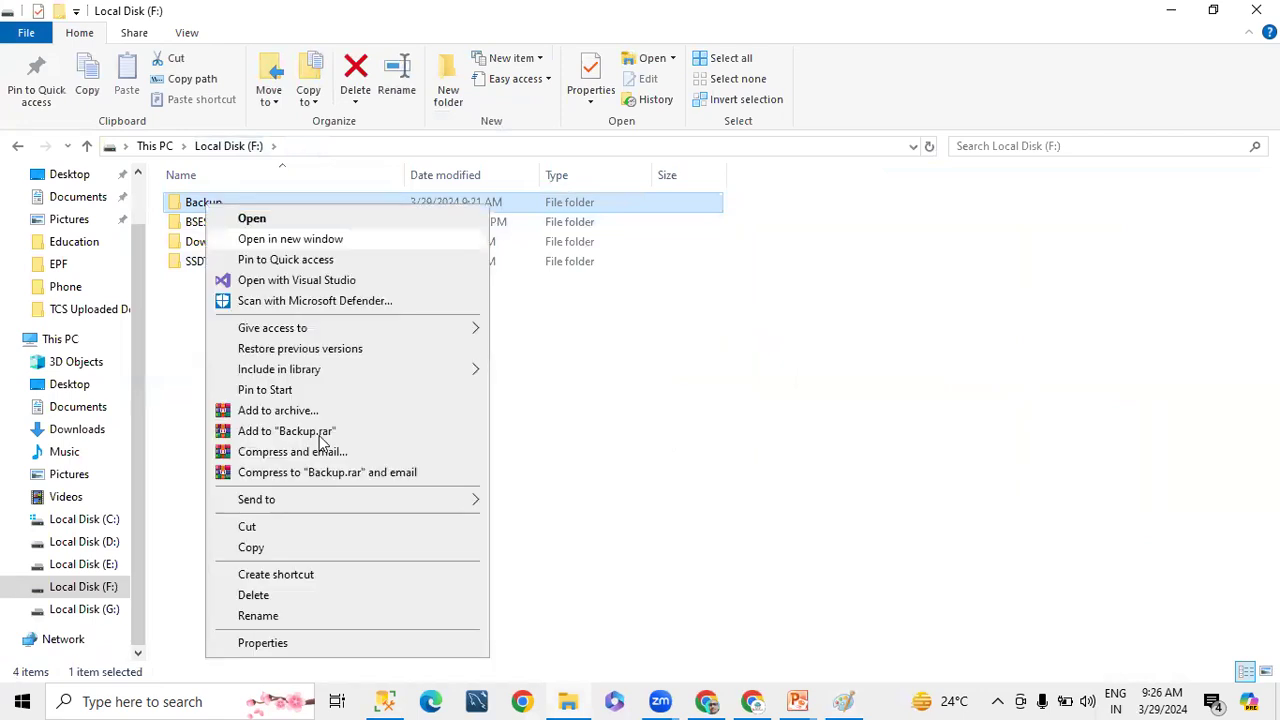
left_click(255, 645)
left_click(289, 254)
left_click(277, 377)
left_click(516, 397)
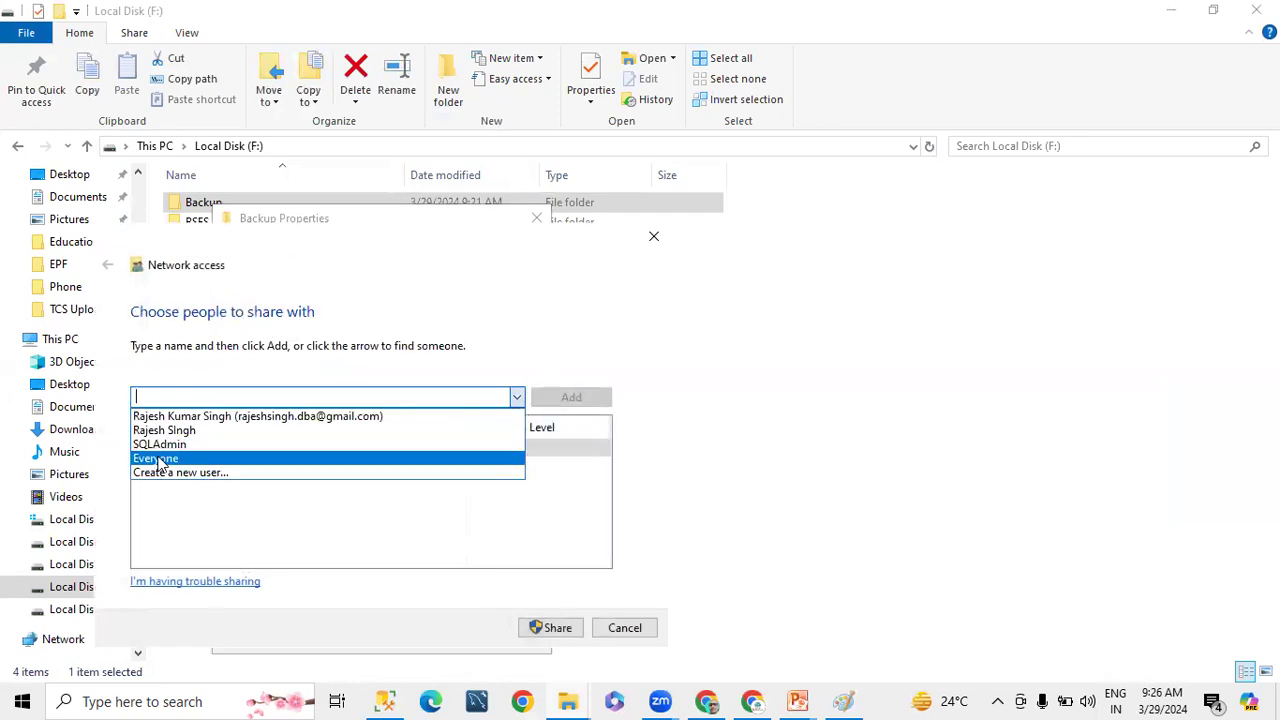
left_click(158, 458)
left_click(545, 399)
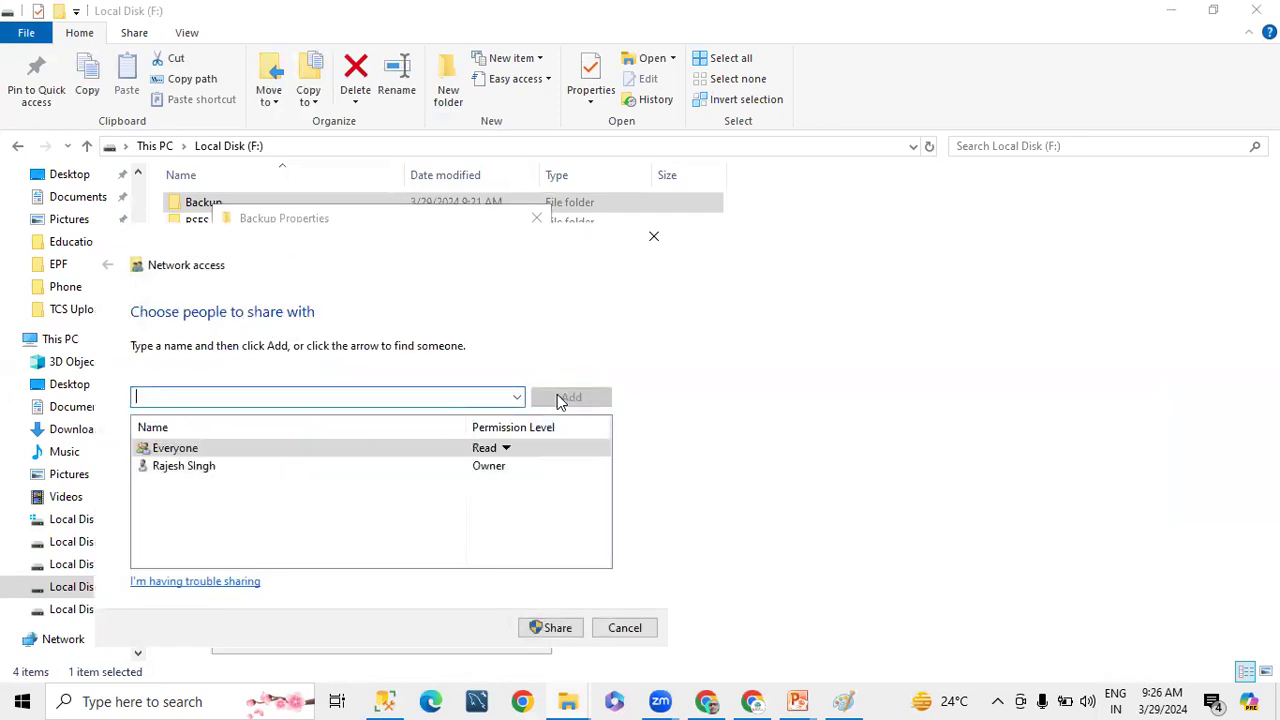
left_click(497, 452)
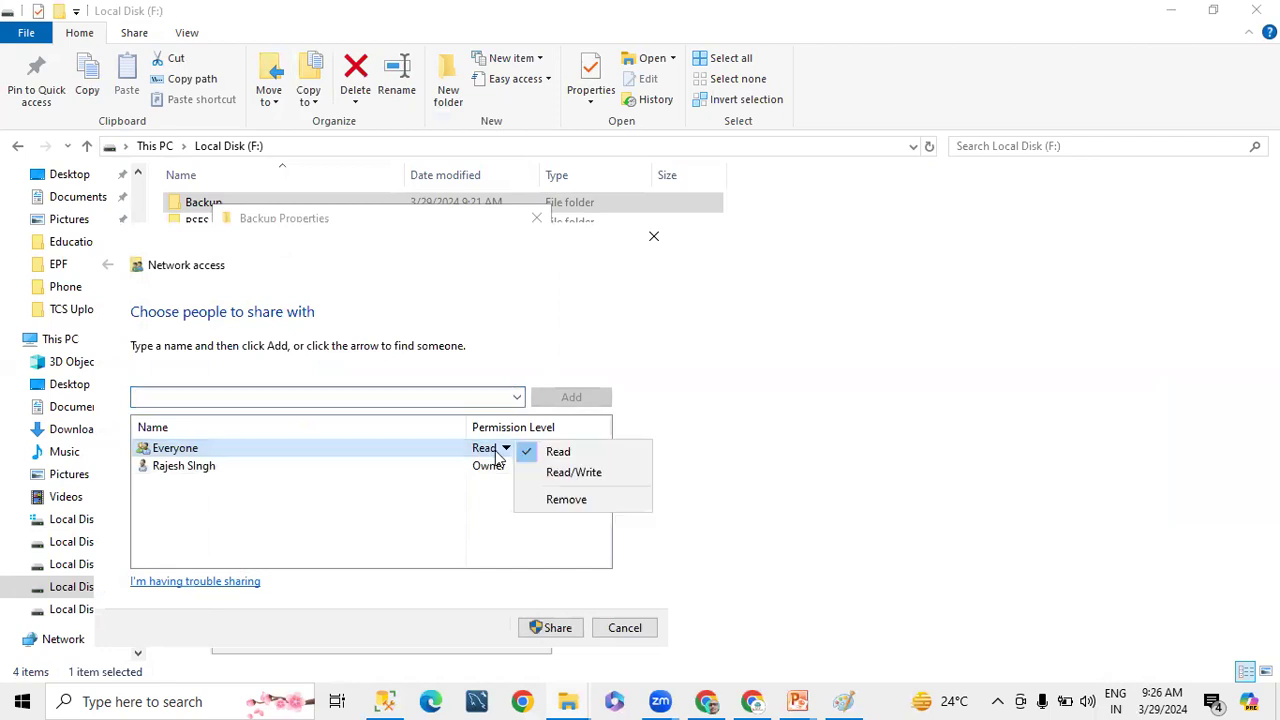
left_click(556, 470)
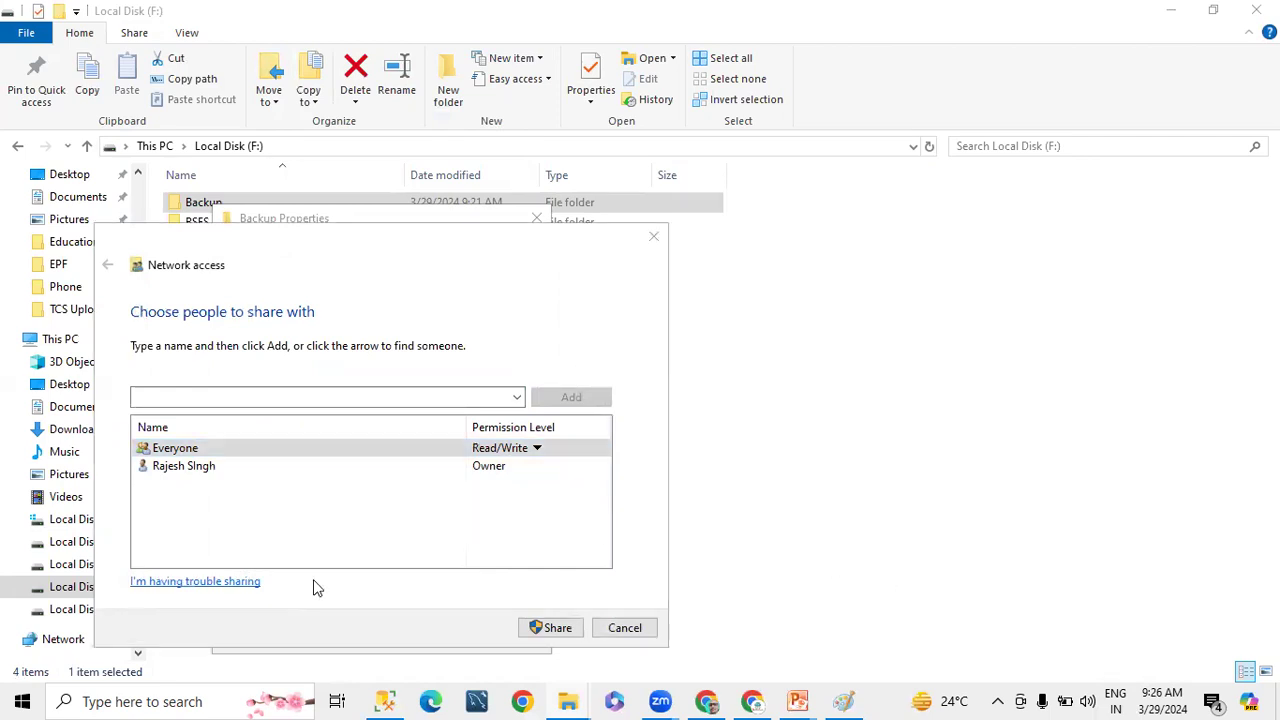
left_click(552, 628)
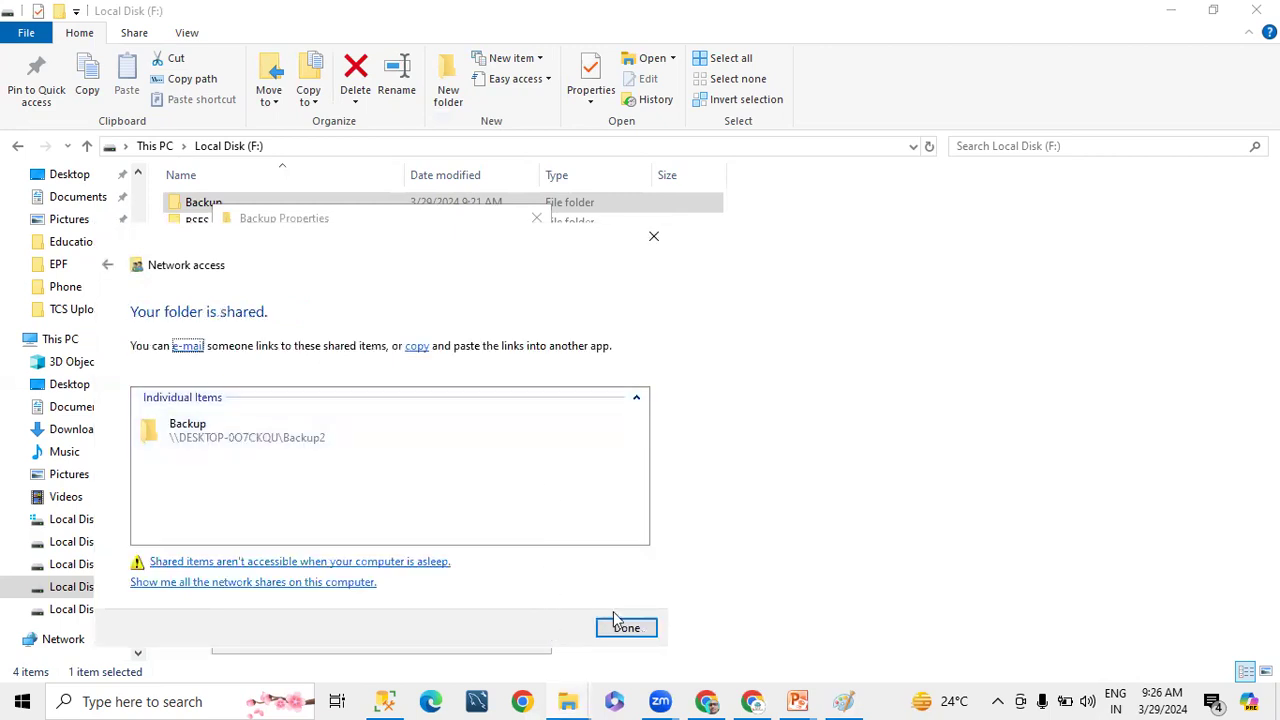
Copy the network link of the shared Backup folder and close the sharing and properties dialogs.
right_click(207, 442)
left_click(229, 452)
left_click(624, 627)
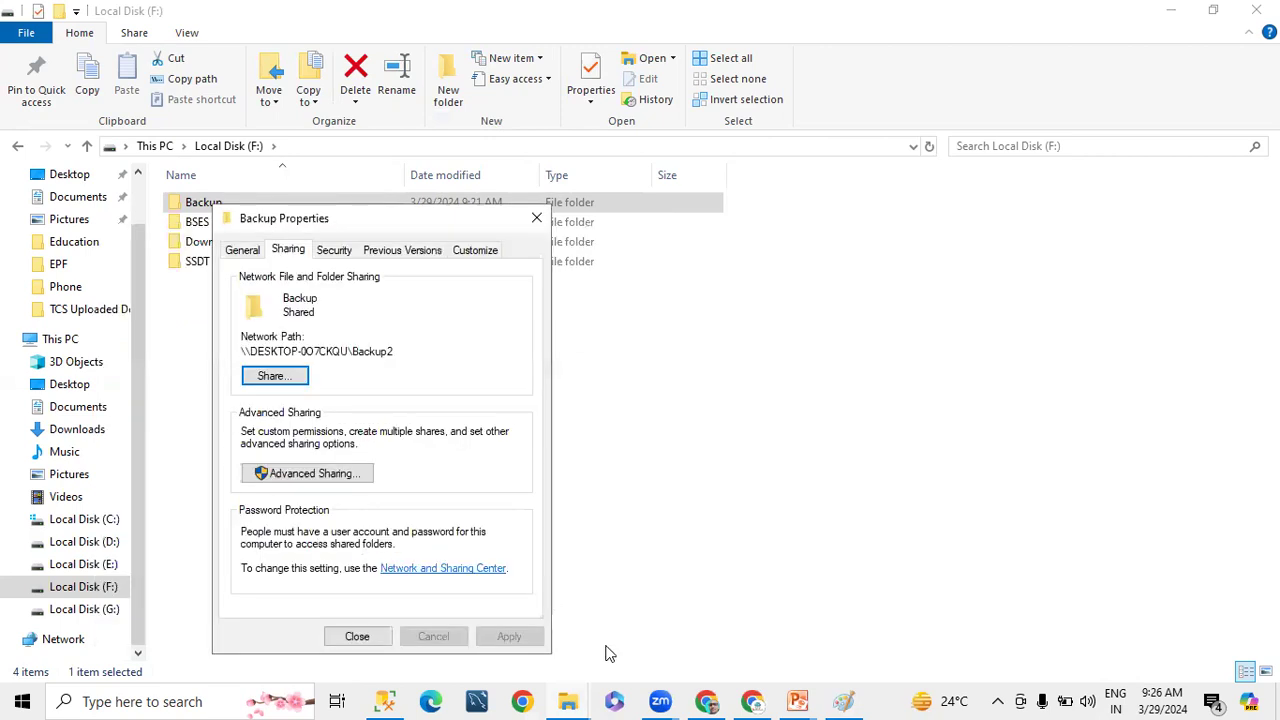
left_click(355, 636)
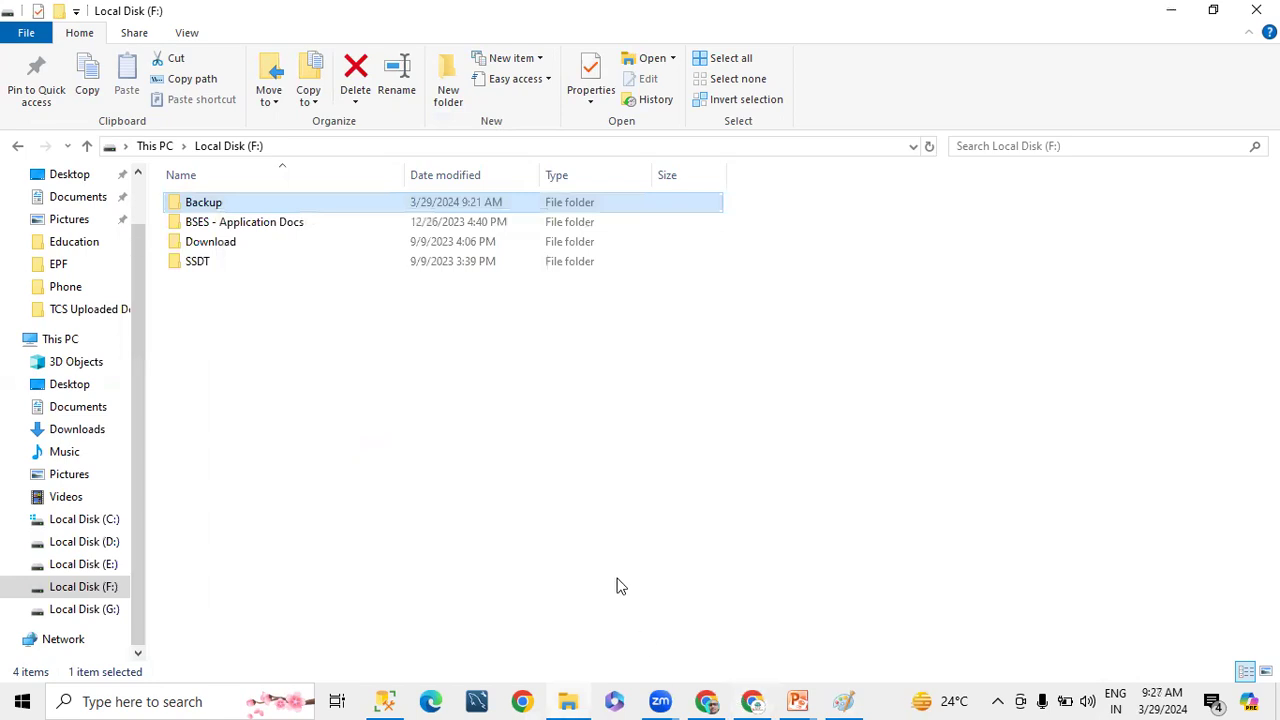
Paste the copied link into a new Notepad document and trim it to DESKTOP-0O7CKQU/Backup2.
key("super")
type("note")
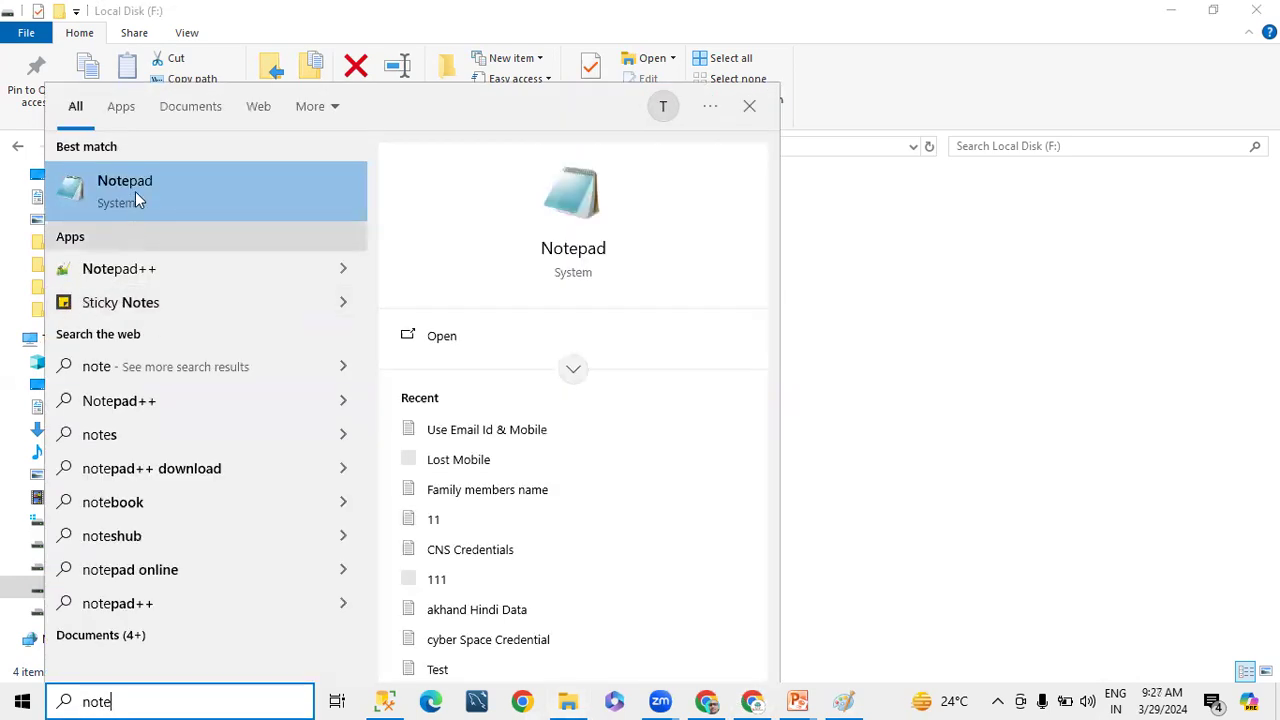
left_click(135, 191)
key("ctrl+v")
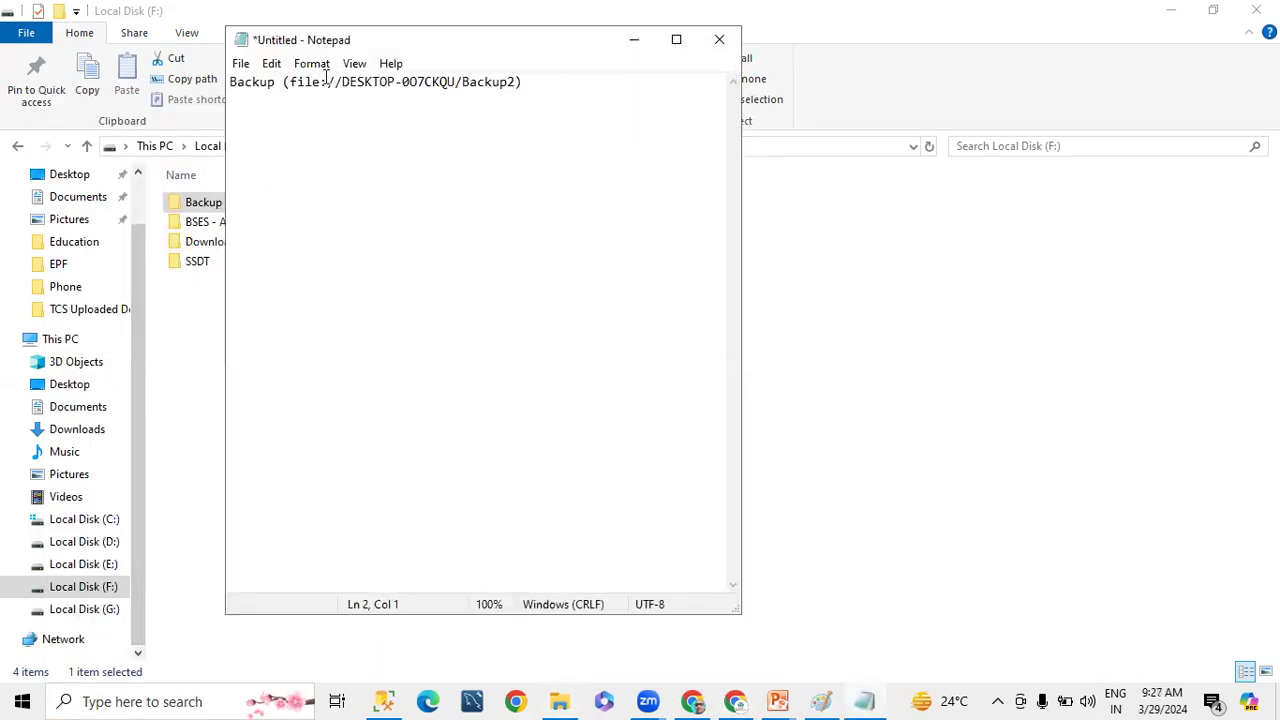
left_click_drag(328, 82, 5, 88)
key("Delete")
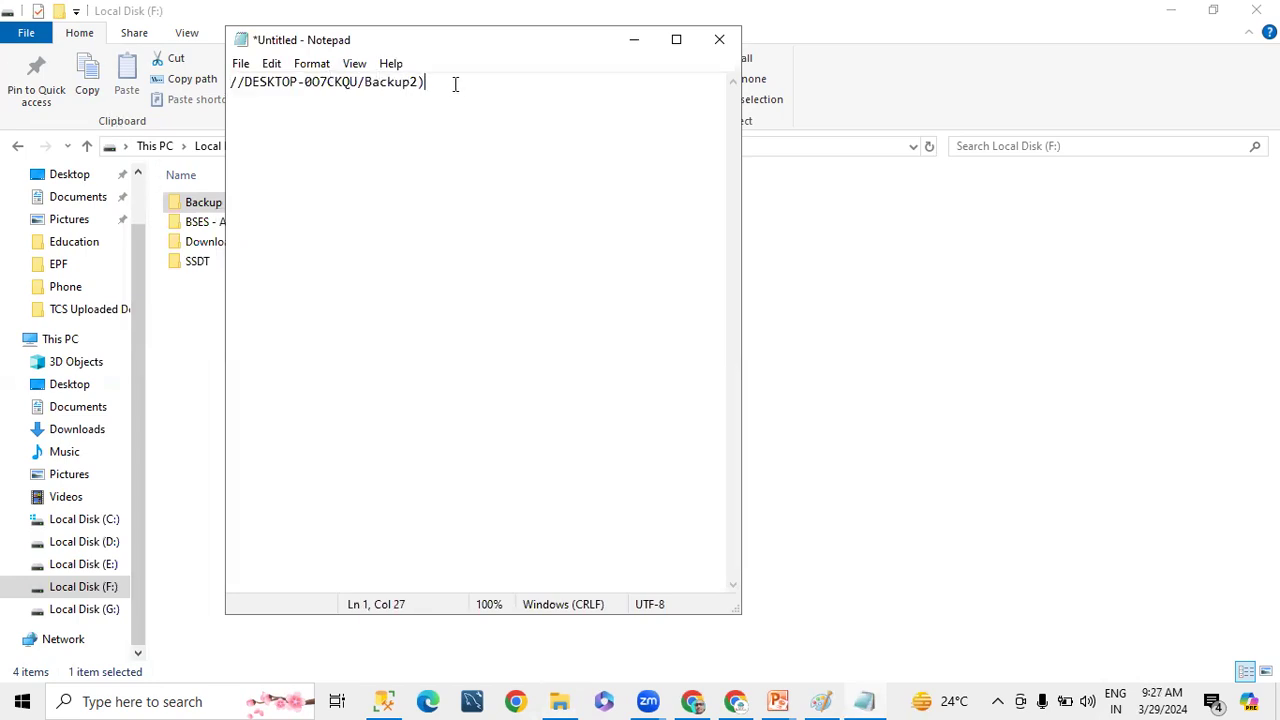
left_click(242, 86)
key("BackSpace")
key("BackSpace")
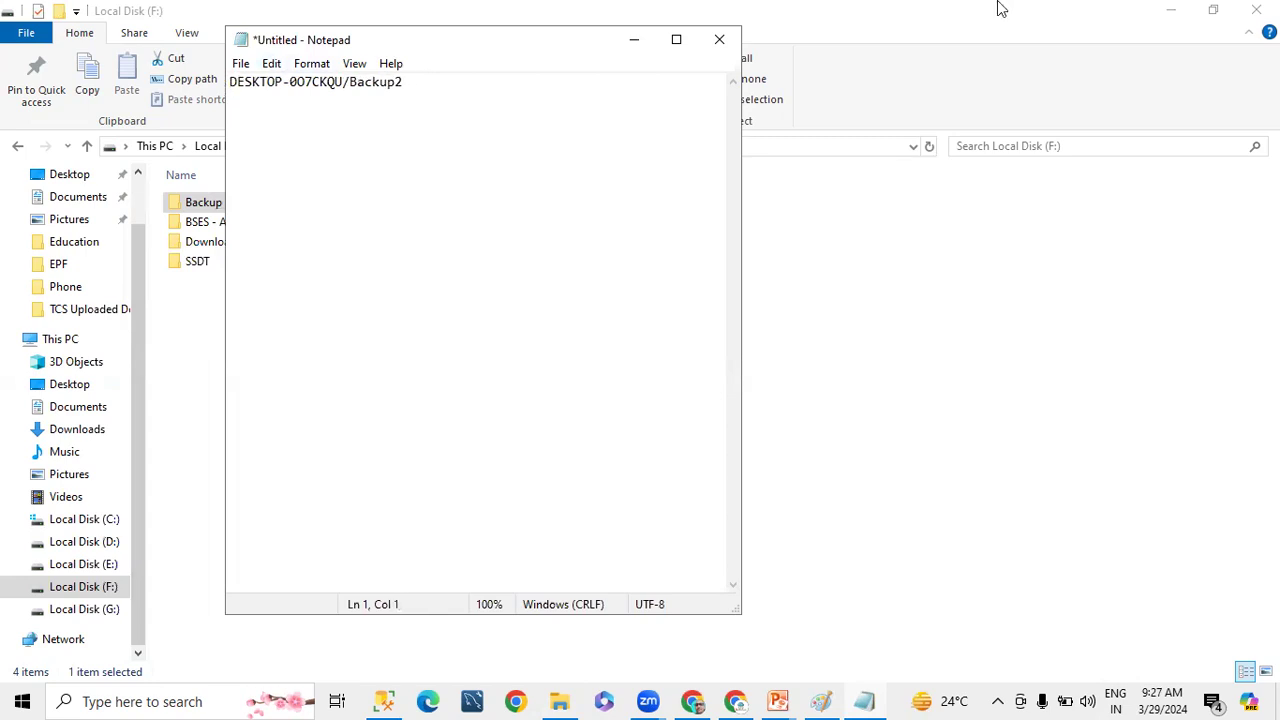
Rewrite the link as the network path \\DESKTOP-0O7CKQU\Backup2, select it, and close Notepad without saving.
type("\\\\")
left_click(360, 86)
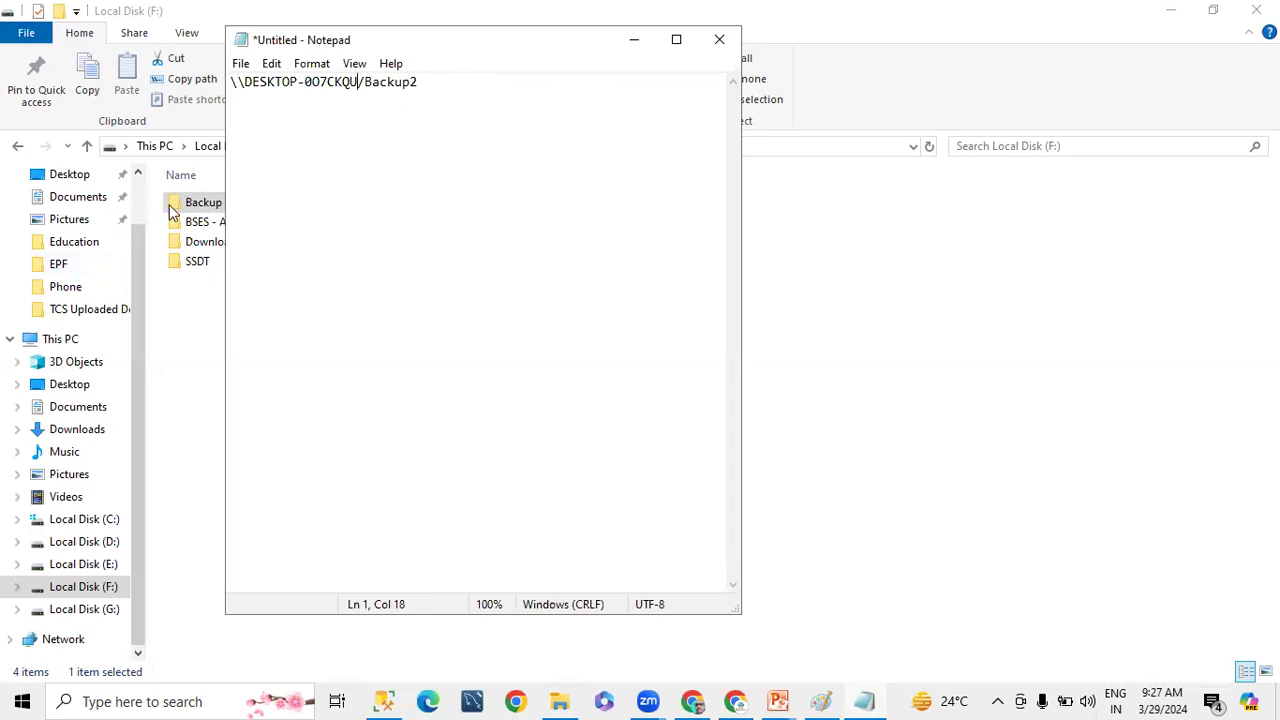
key("Delete")
type("\\")
key("ctrl+a")
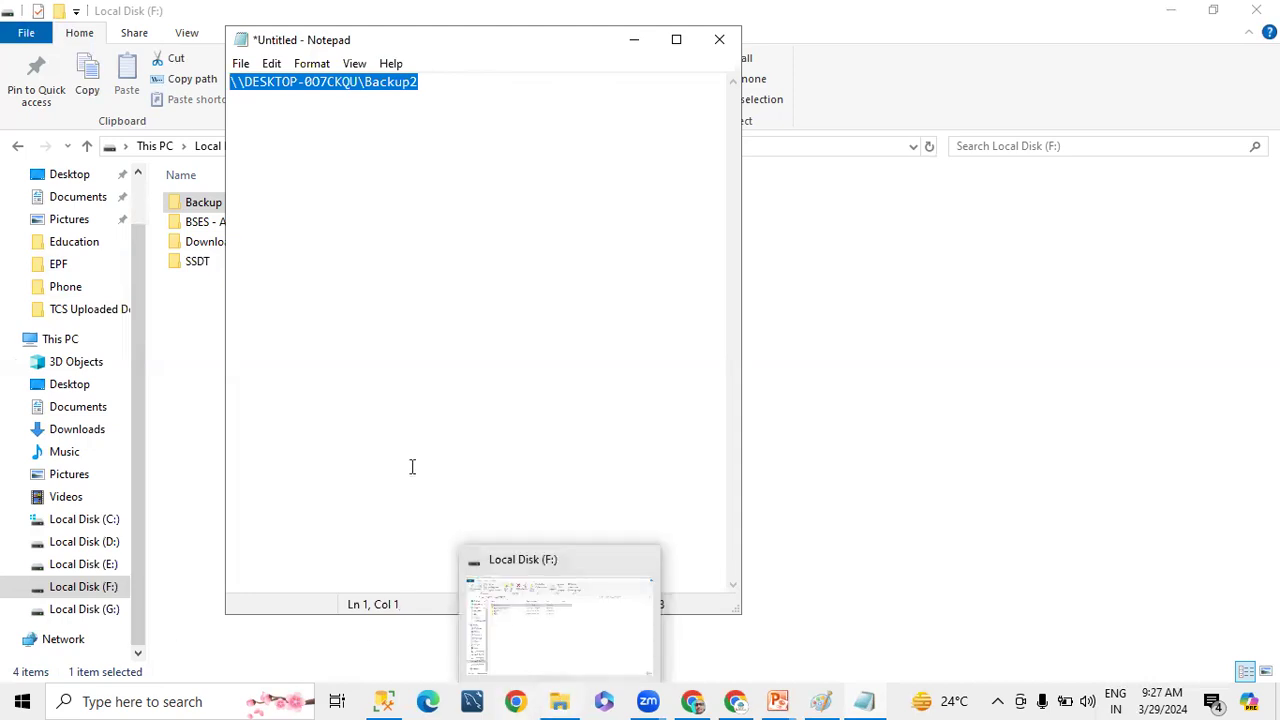
left_click(717, 42)
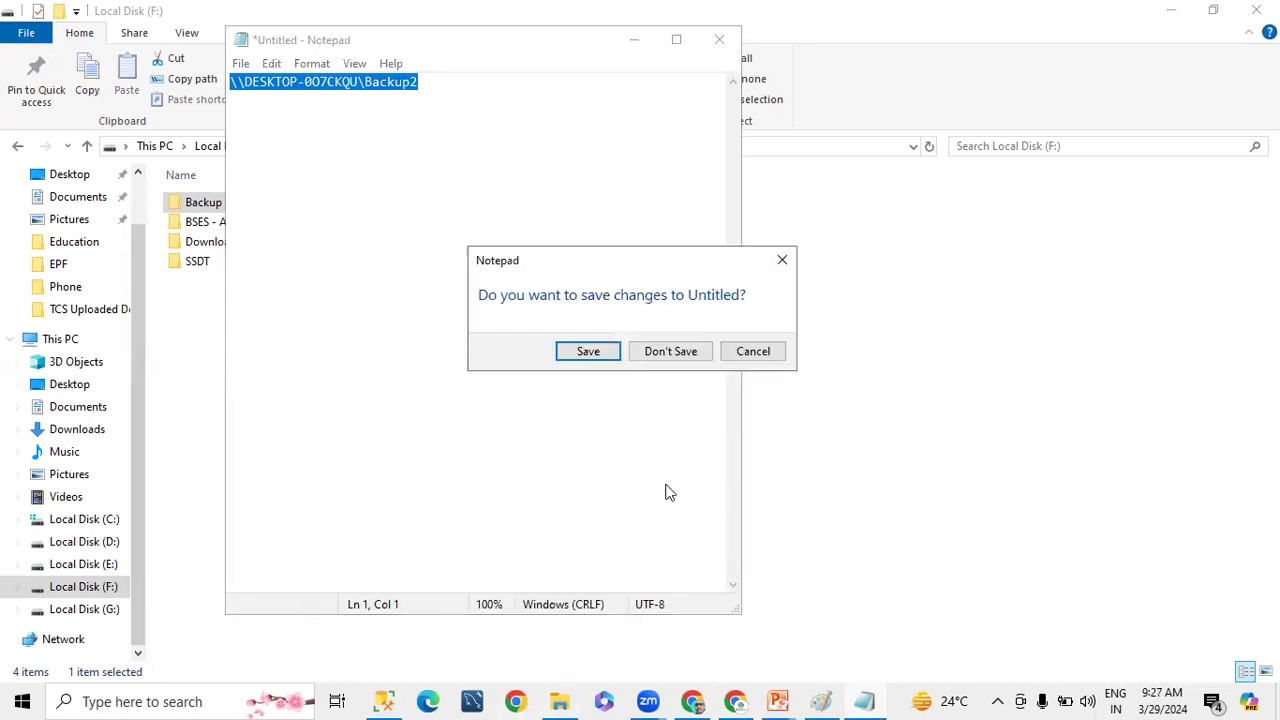
left_click(670, 351)
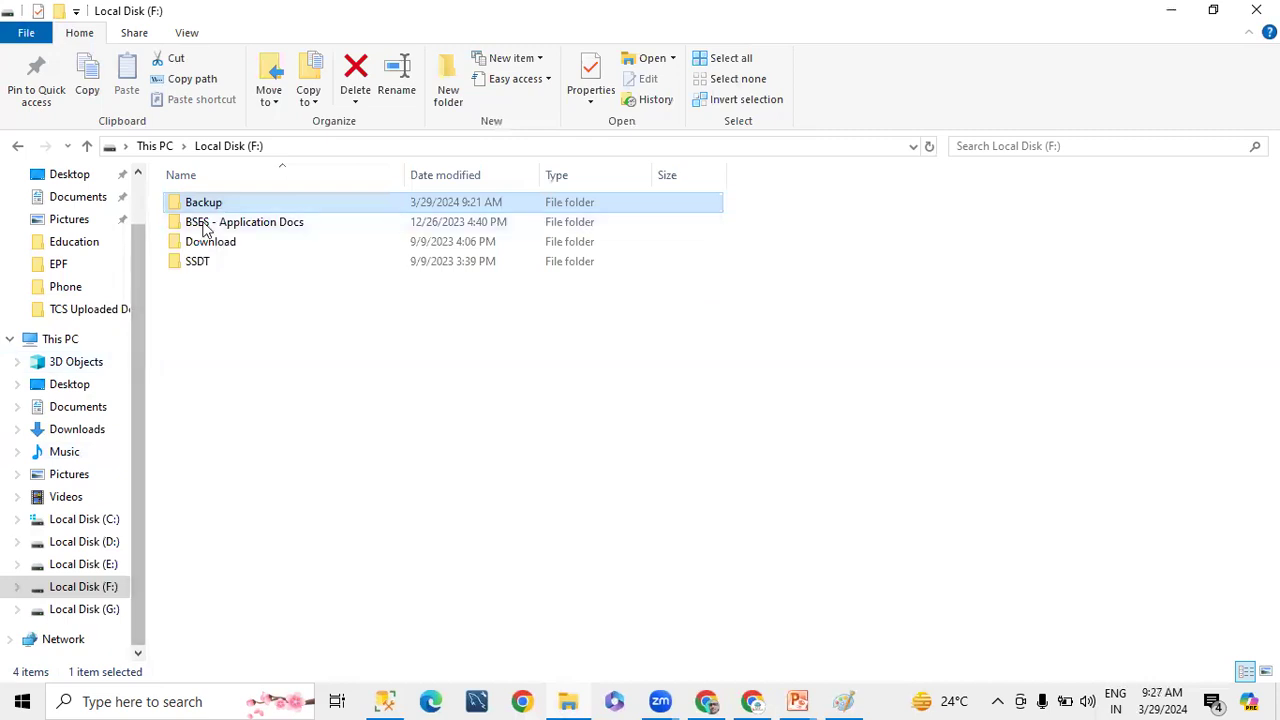
Remove Everyone from the Backup folder's network sharing list and apply the sharing change.
right_click(229, 207)
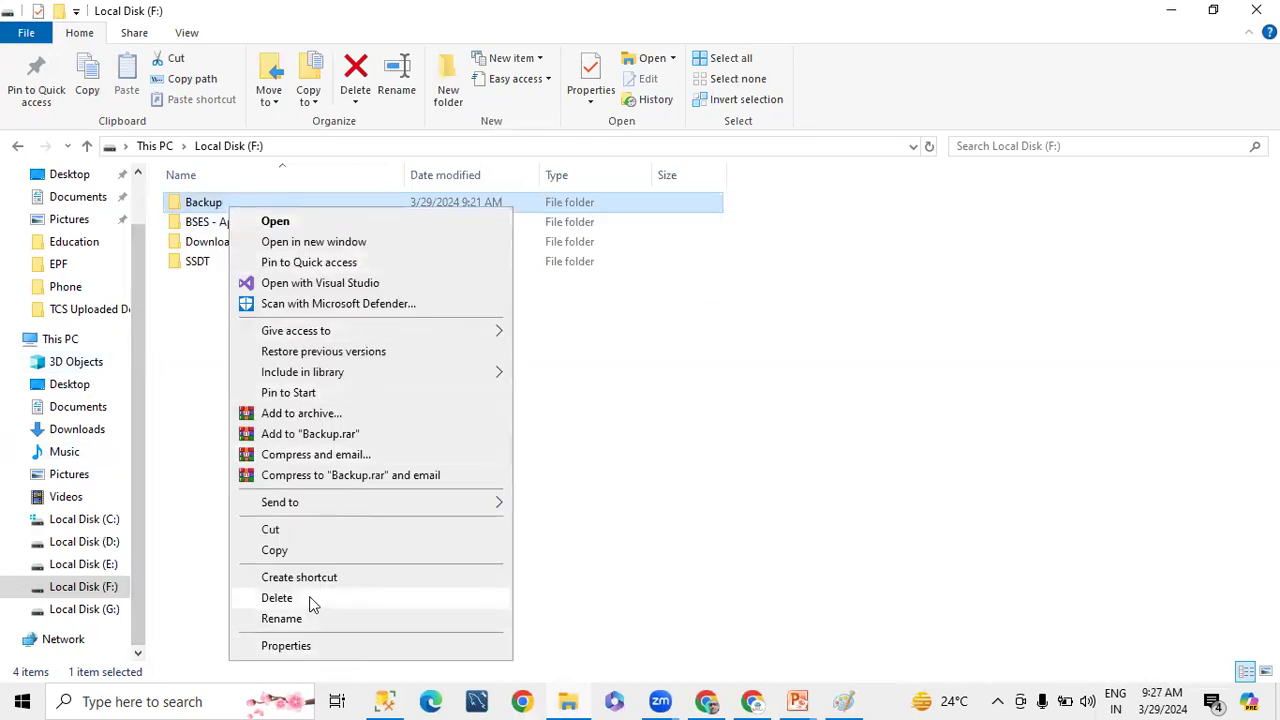
left_click(288, 648)
left_click(311, 253)
left_click(306, 378)
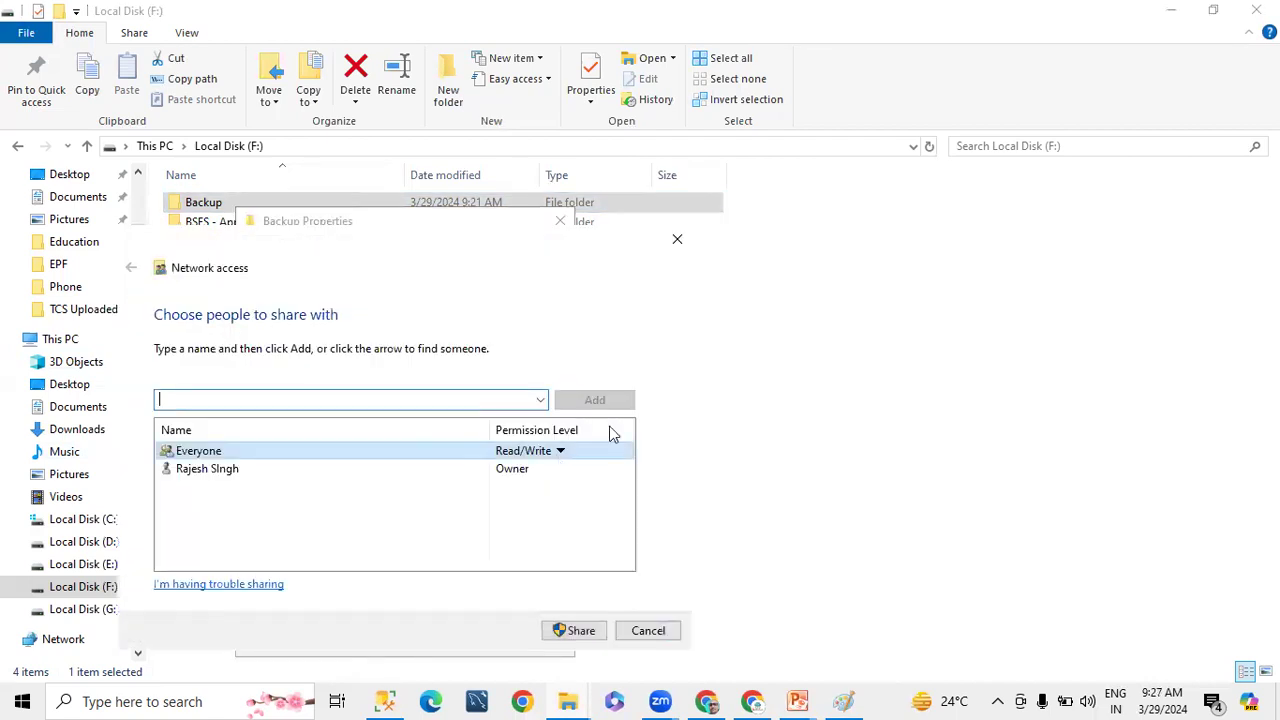
left_click(566, 452)
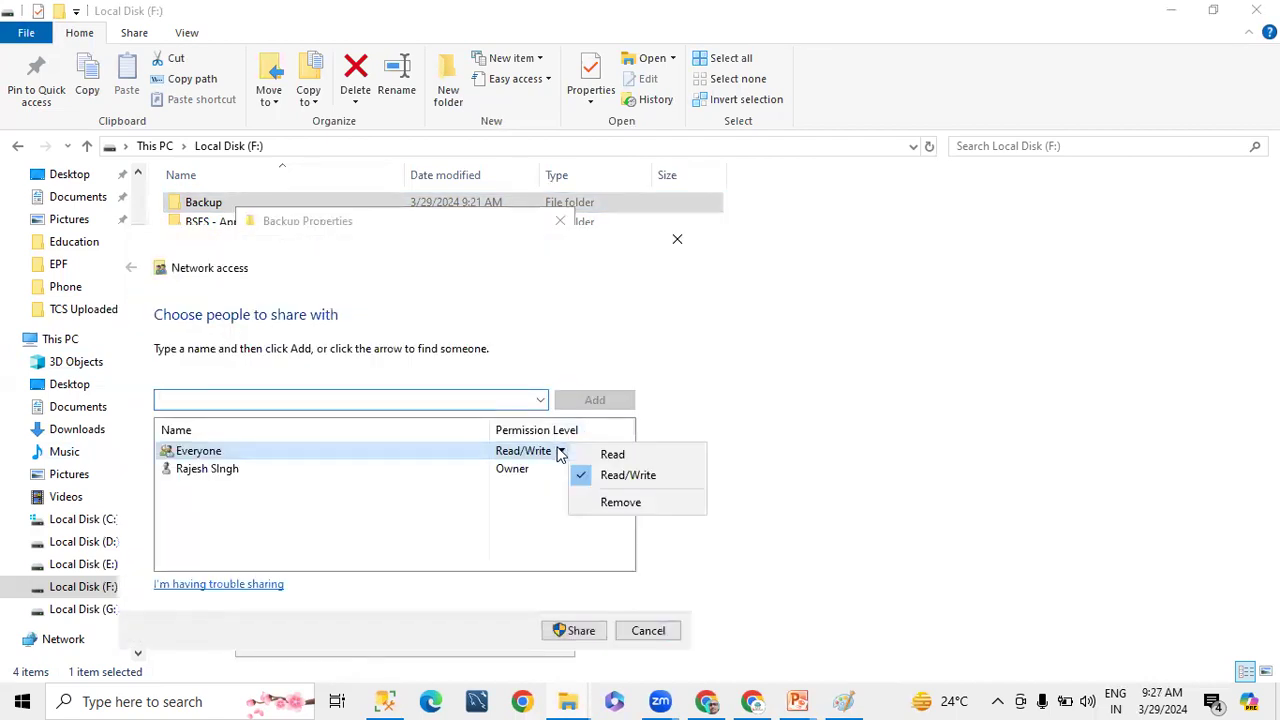
left_click(617, 502)
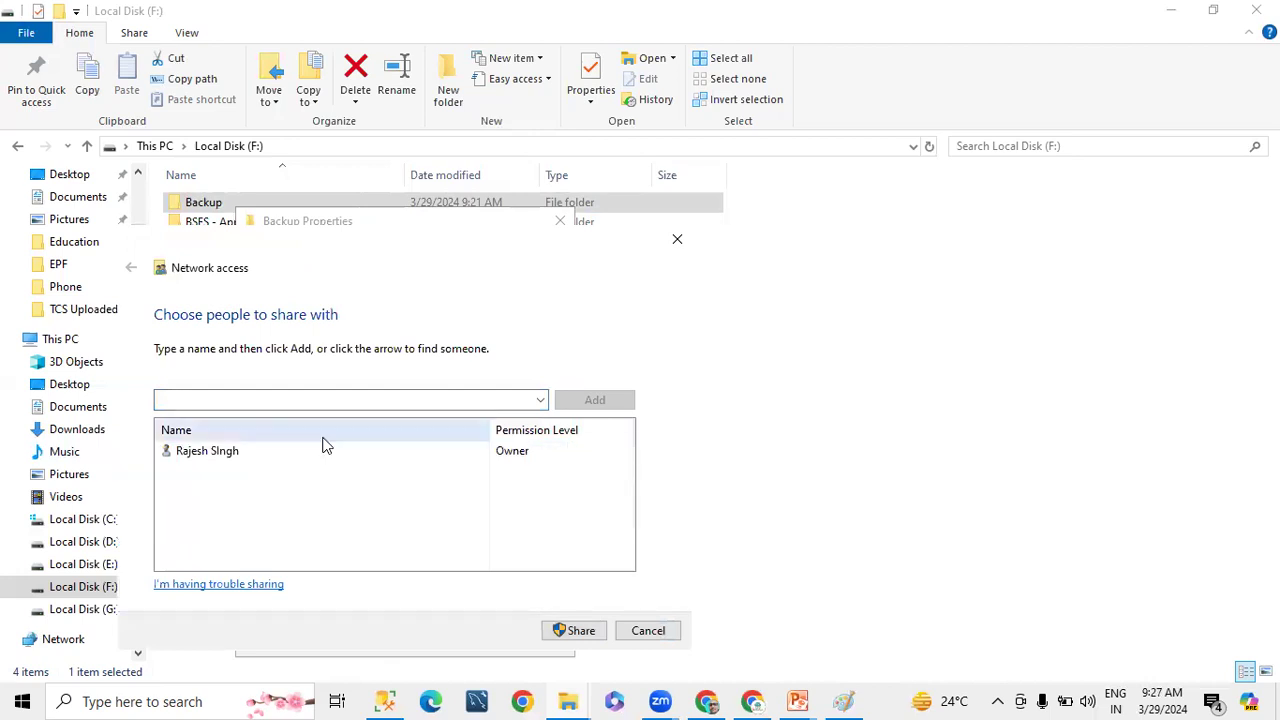
left_click(566, 630)
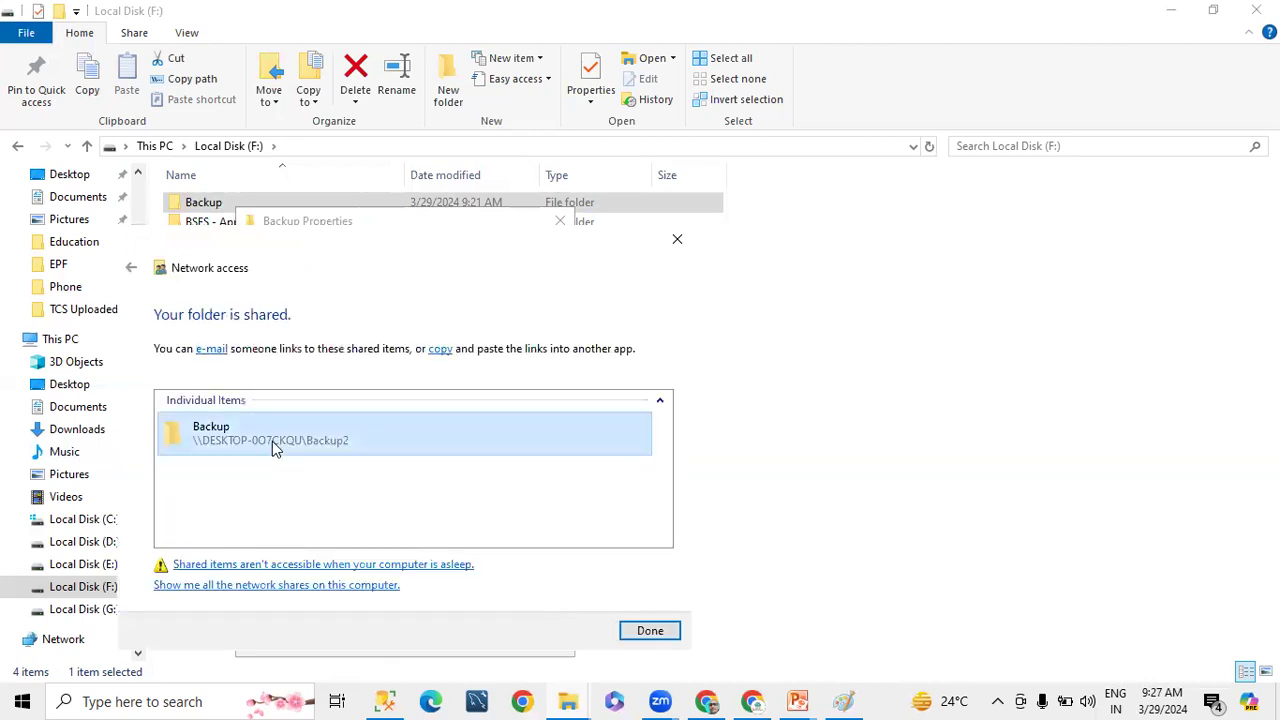
left_click(648, 634)
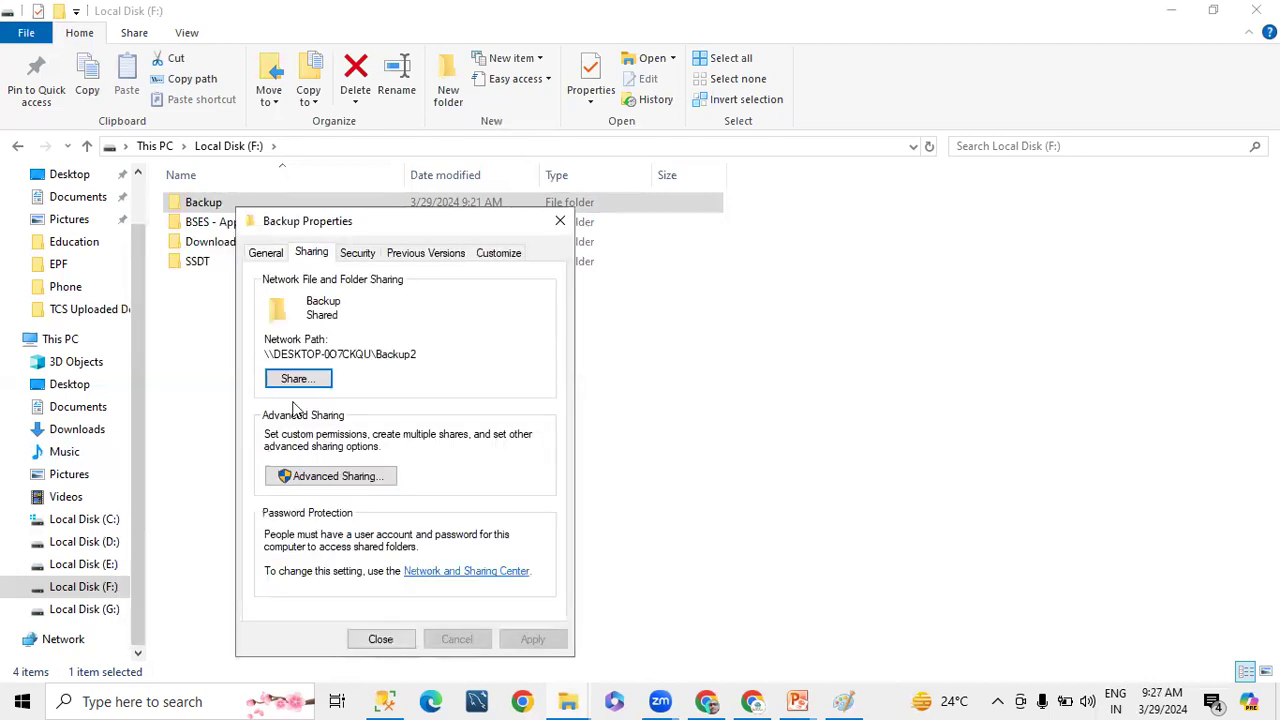
Review the accounts available in the Backup folder's network sharing list, cancel without changes, and close its properties.
left_click(300, 382)
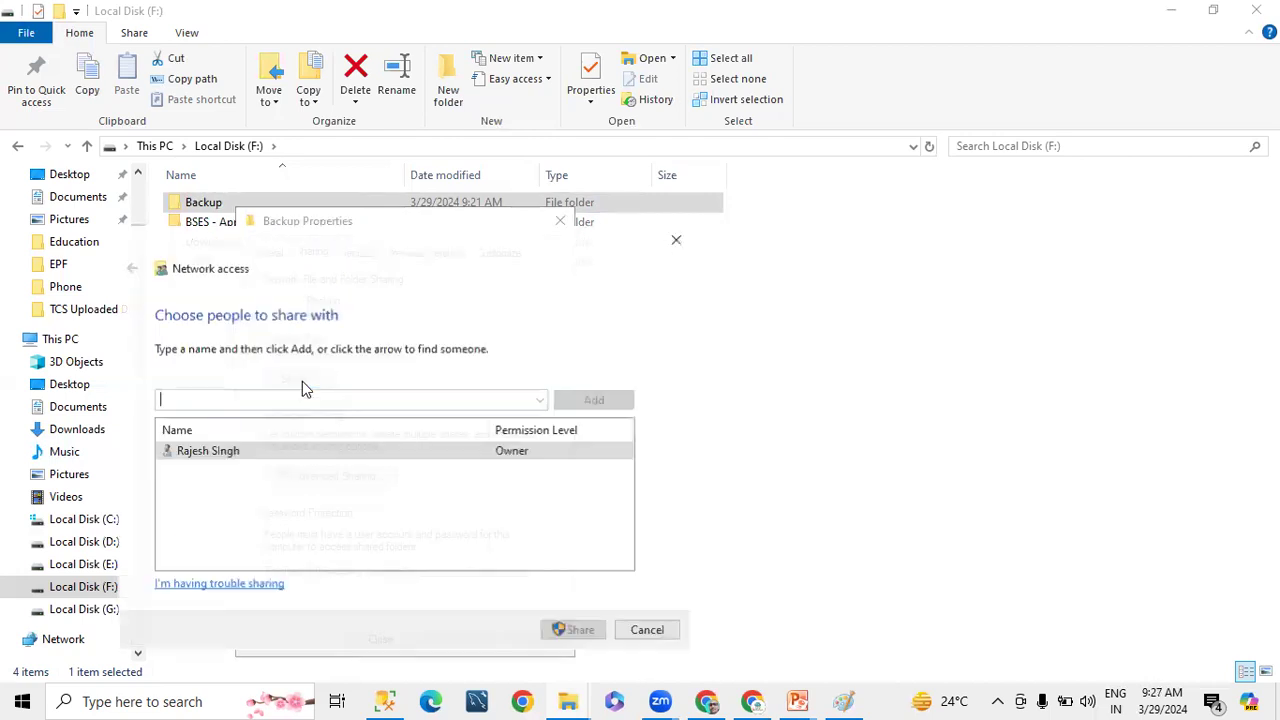
left_click(541, 400)
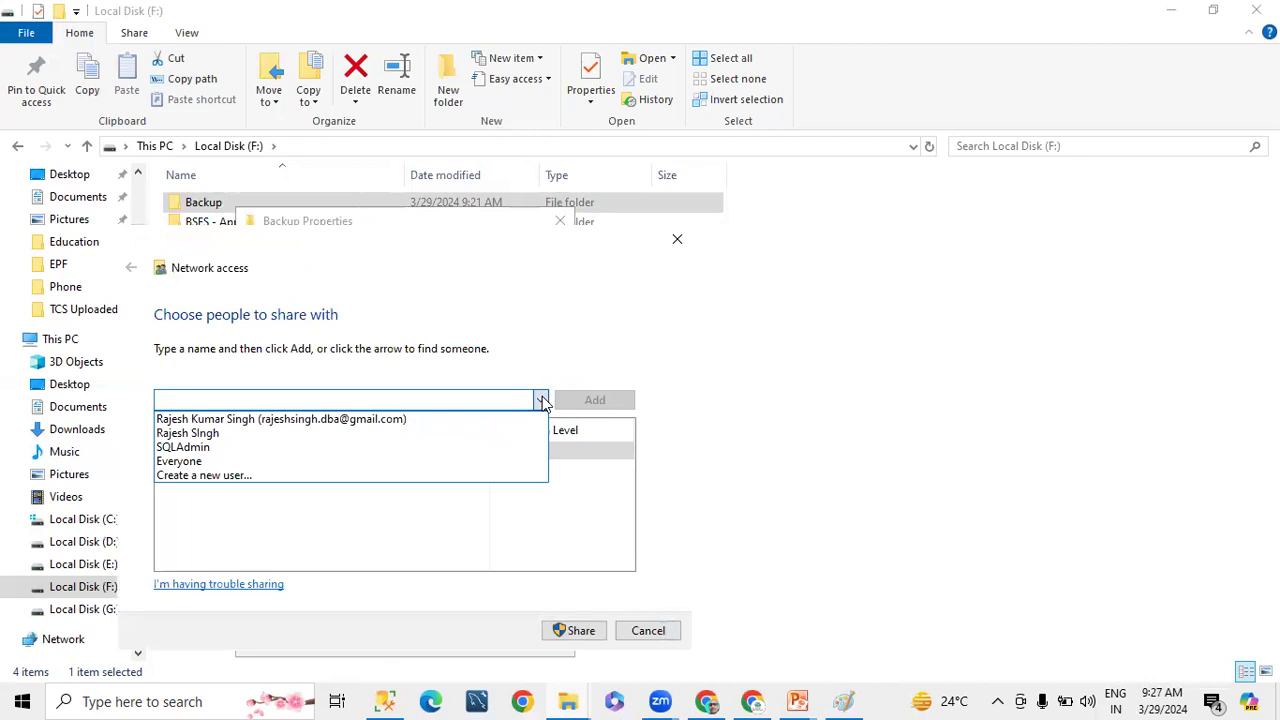
left_click(543, 402)
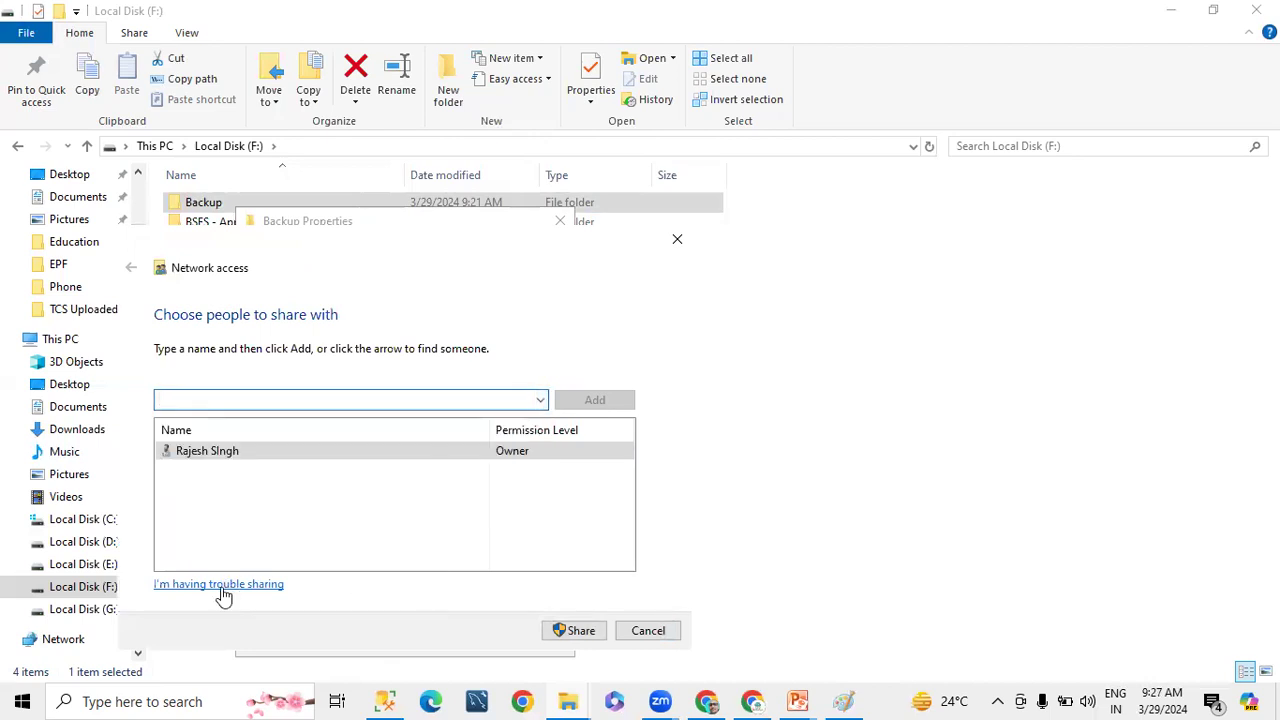
left_click(648, 630)
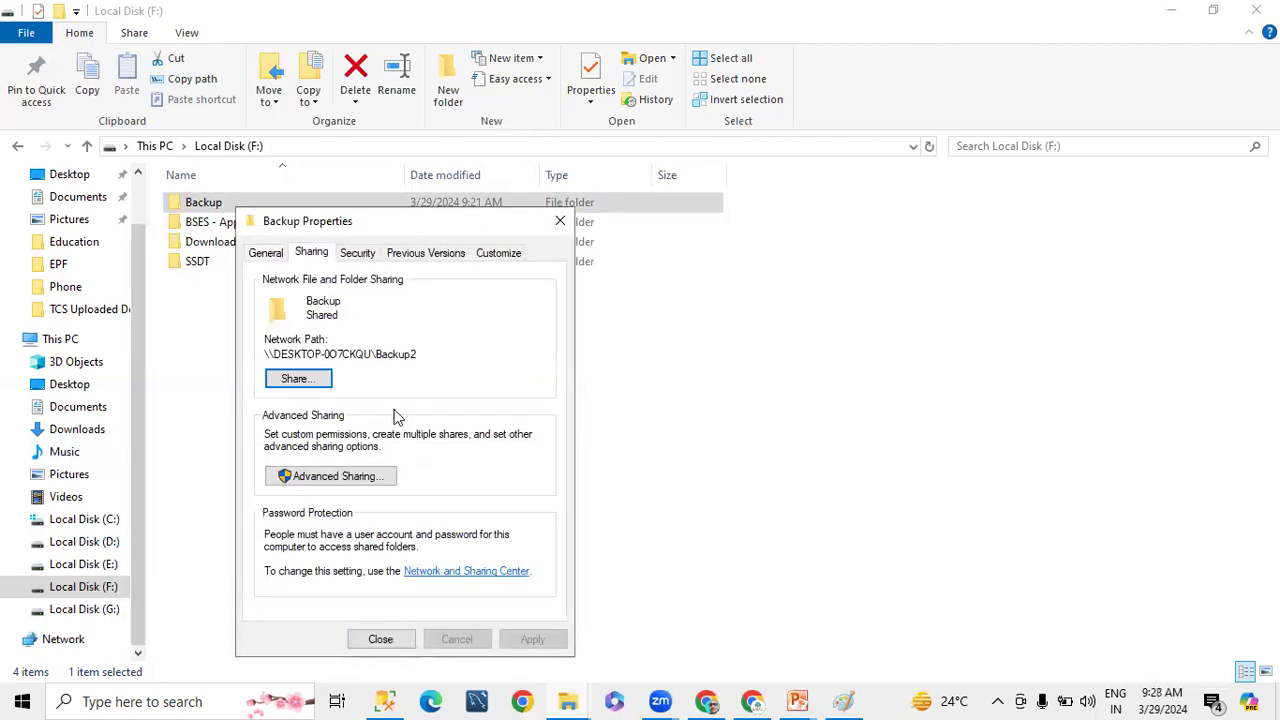
left_click(383, 642)
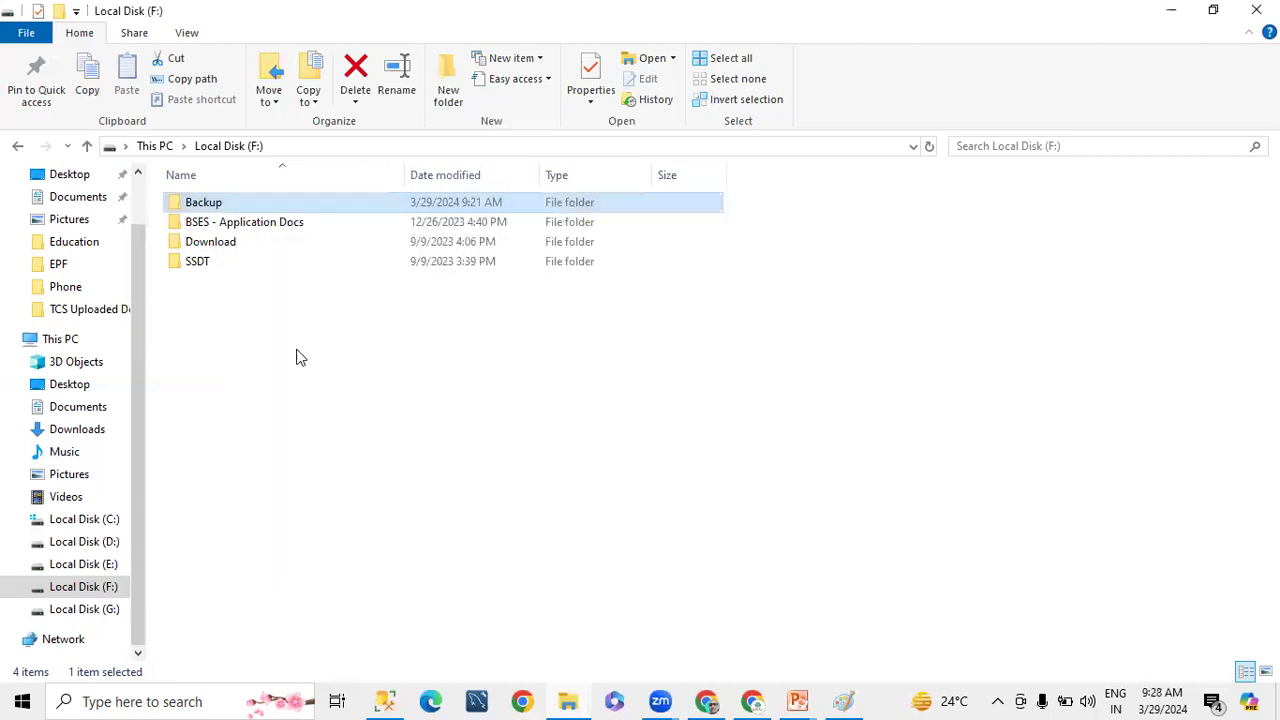
right_click(205, 200)
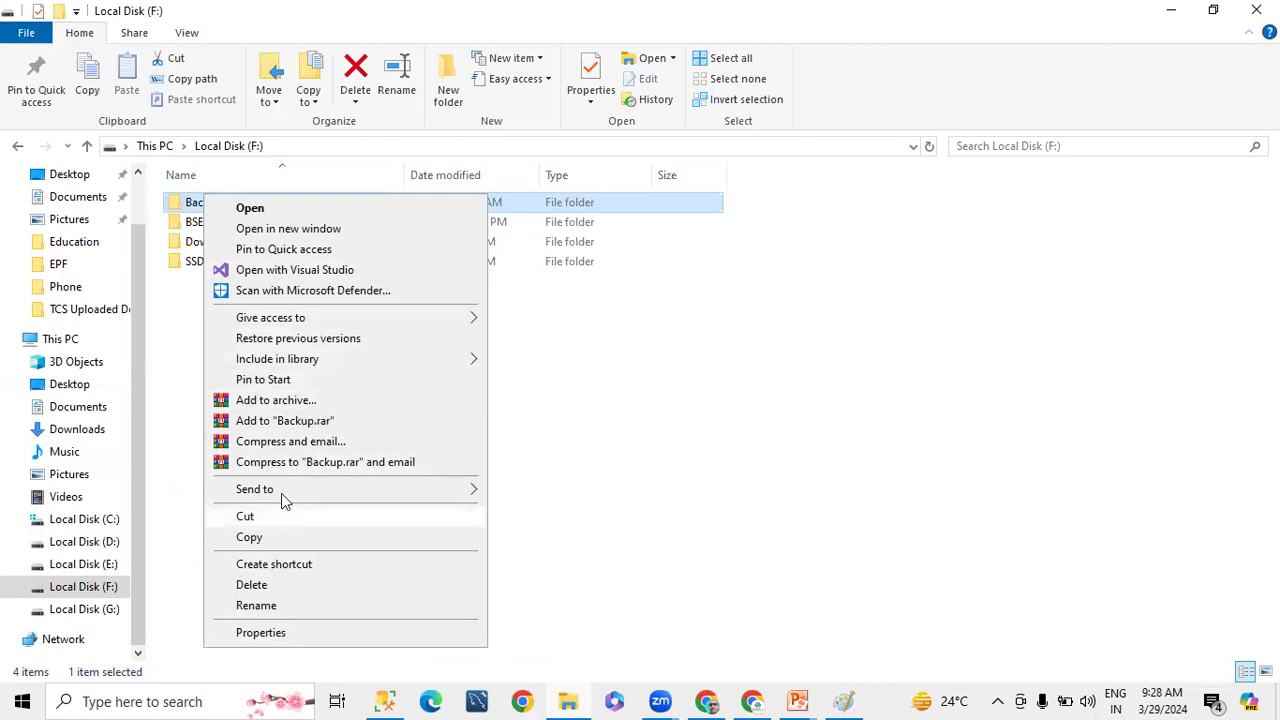
mouse_move(283, 490)
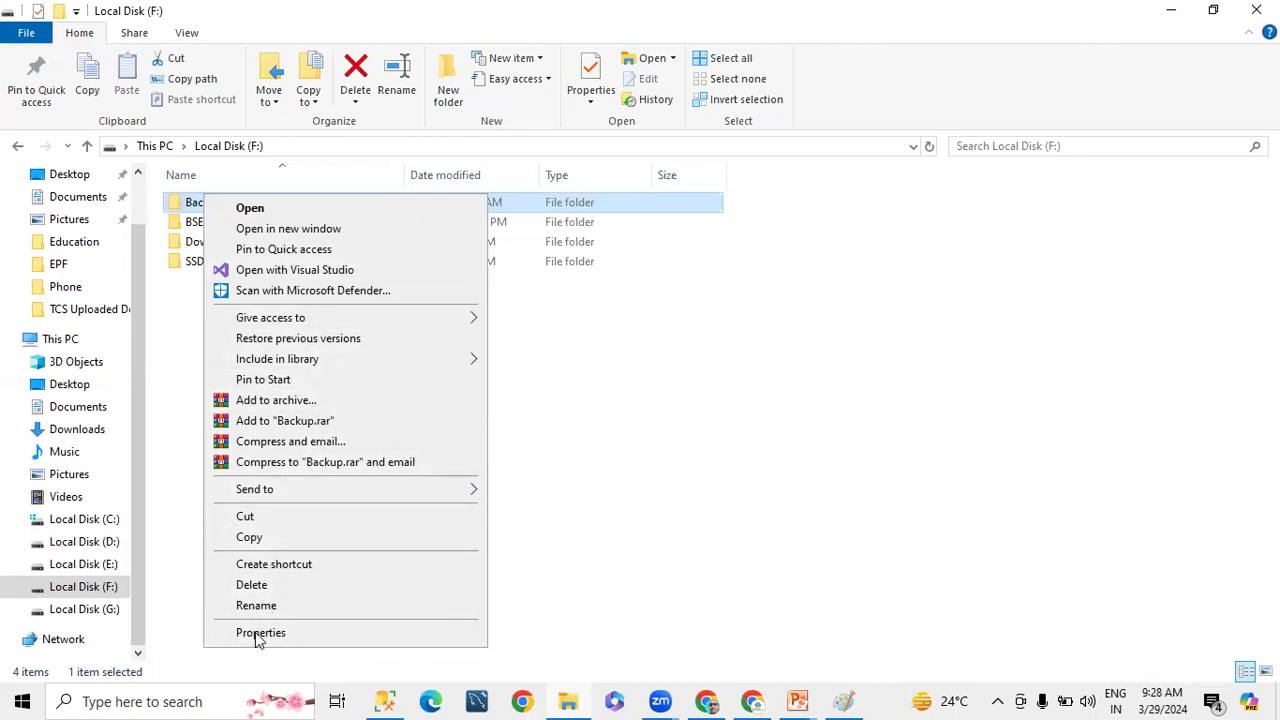
left_click(776, 413)
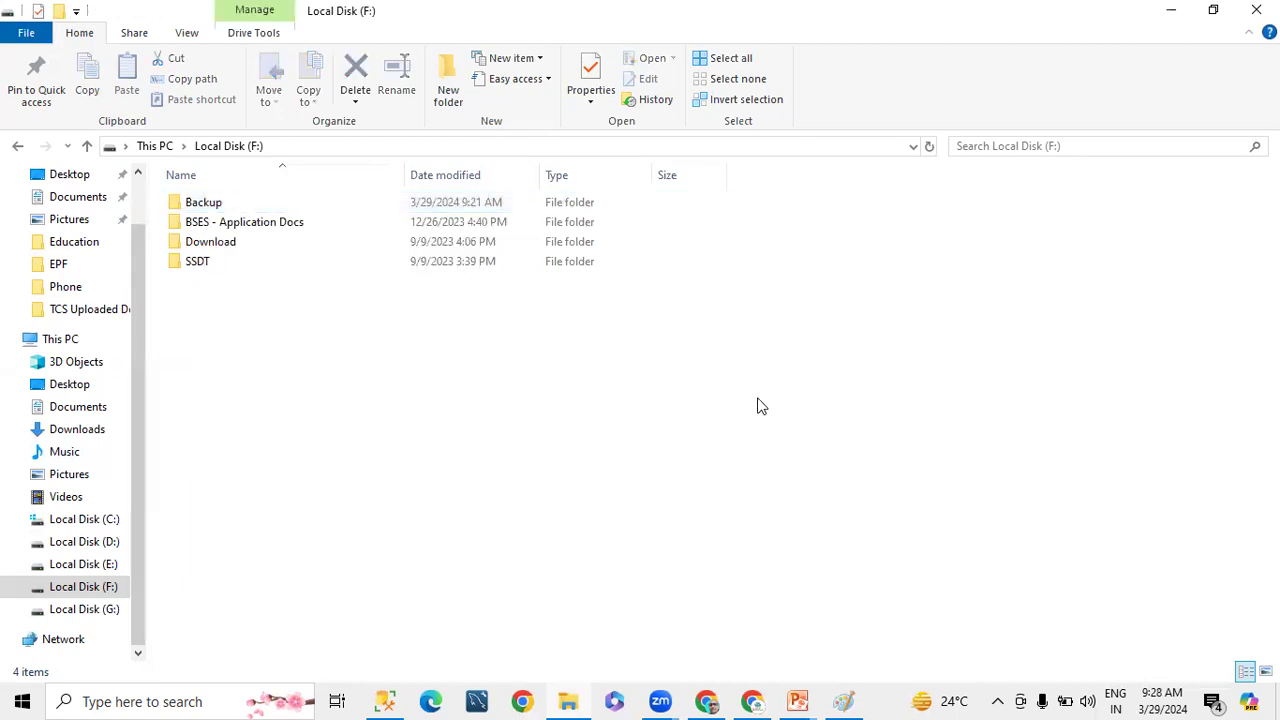
Create a new folder named BackupLogship on drive F:, open it briefly, and return to the drive's root.
right_click(251, 357)
mouse_move(315, 604)
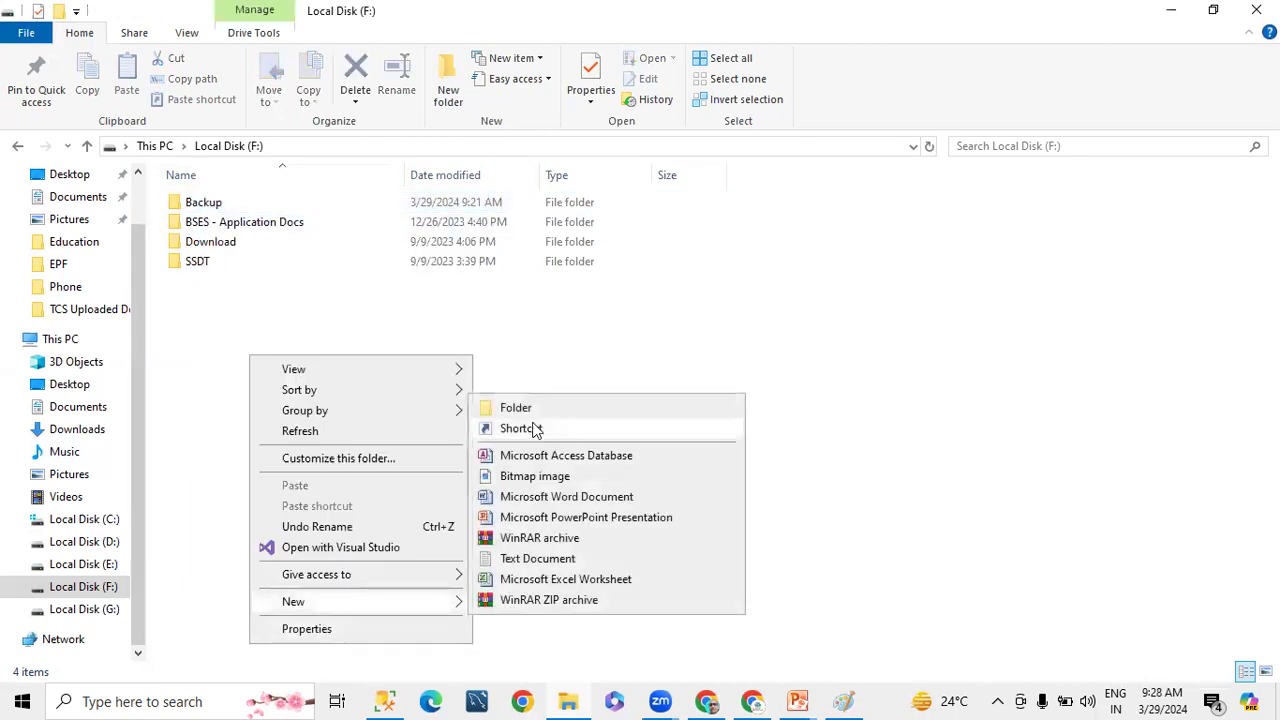
left_click(516, 409)
type("Lo")
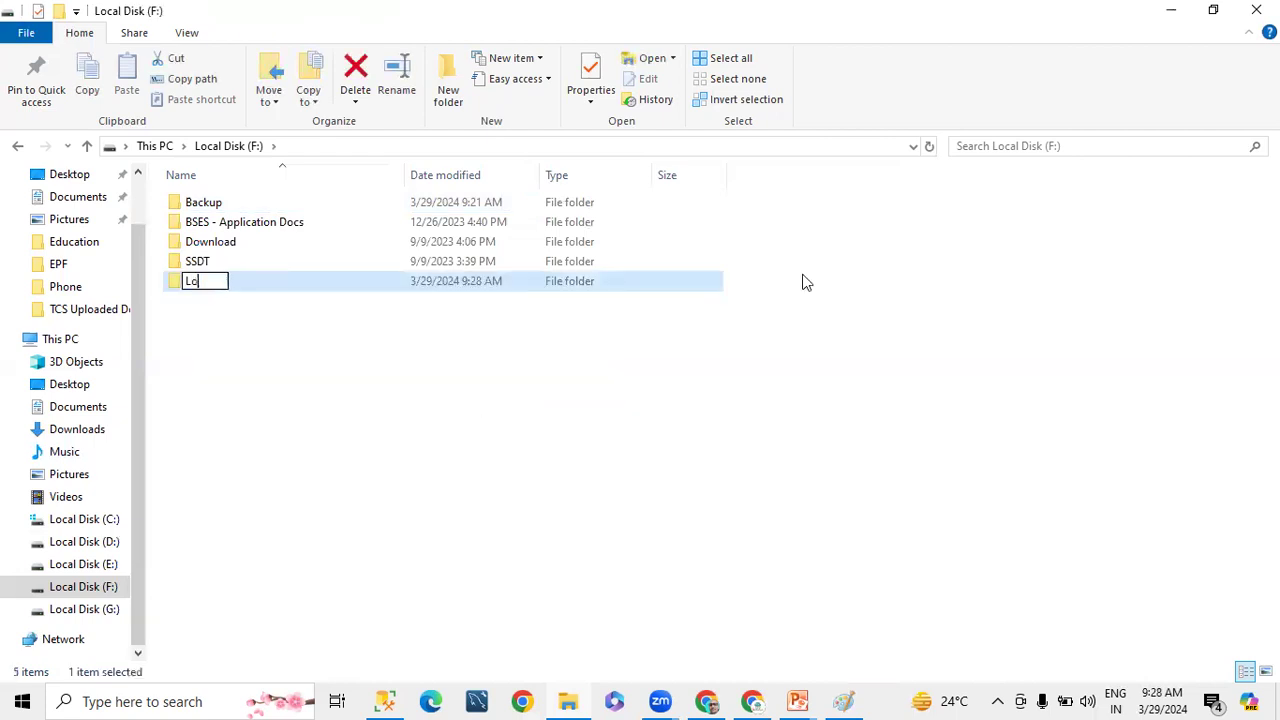
type("gship")
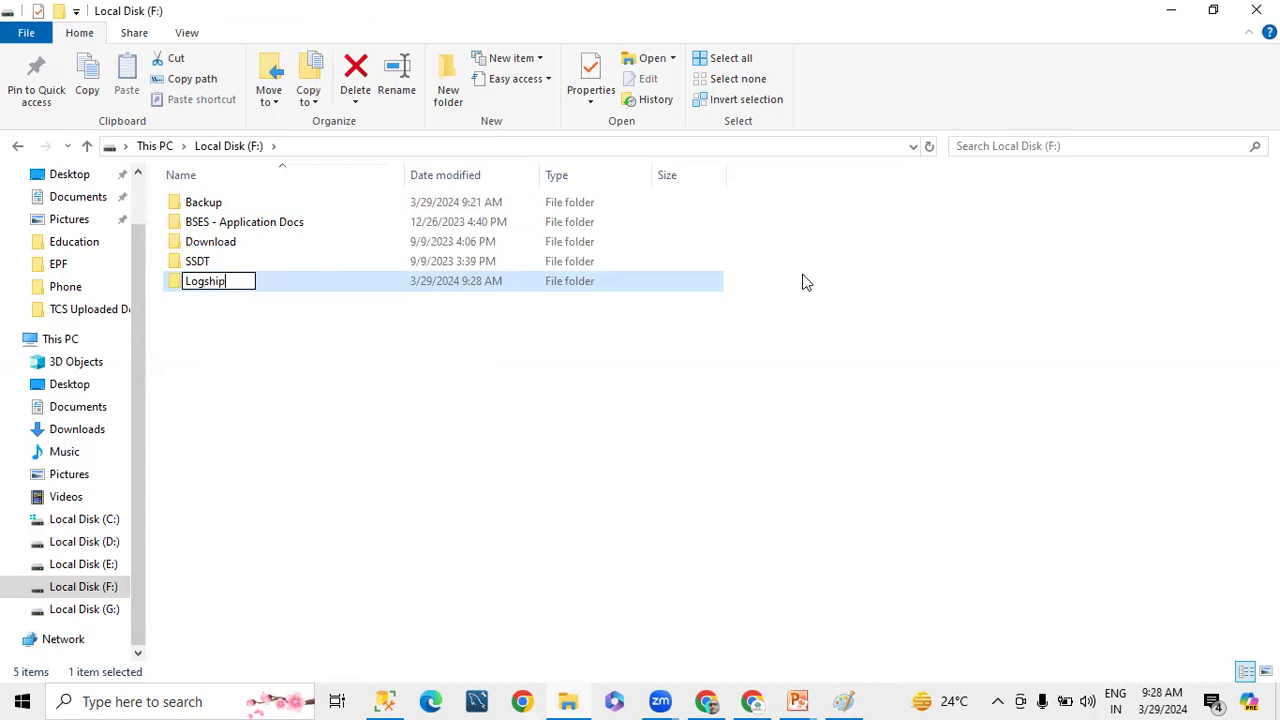
type("Backup")
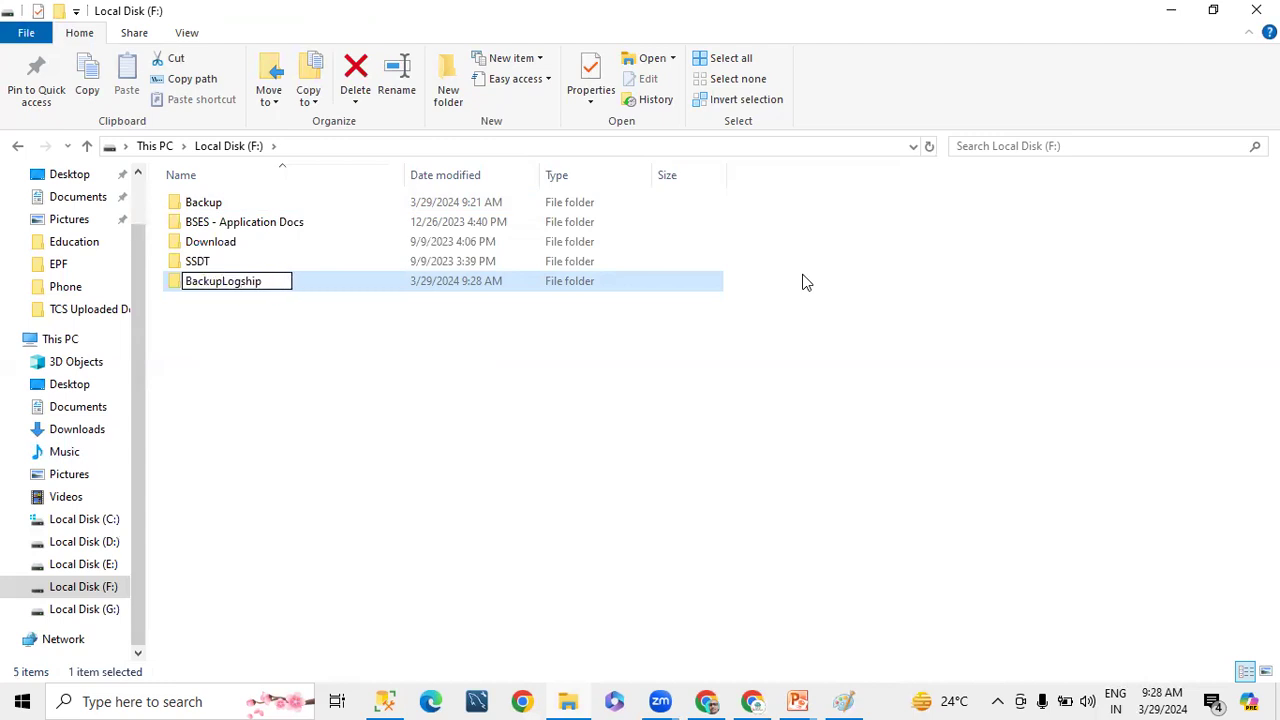
key("Return")
key("Return")
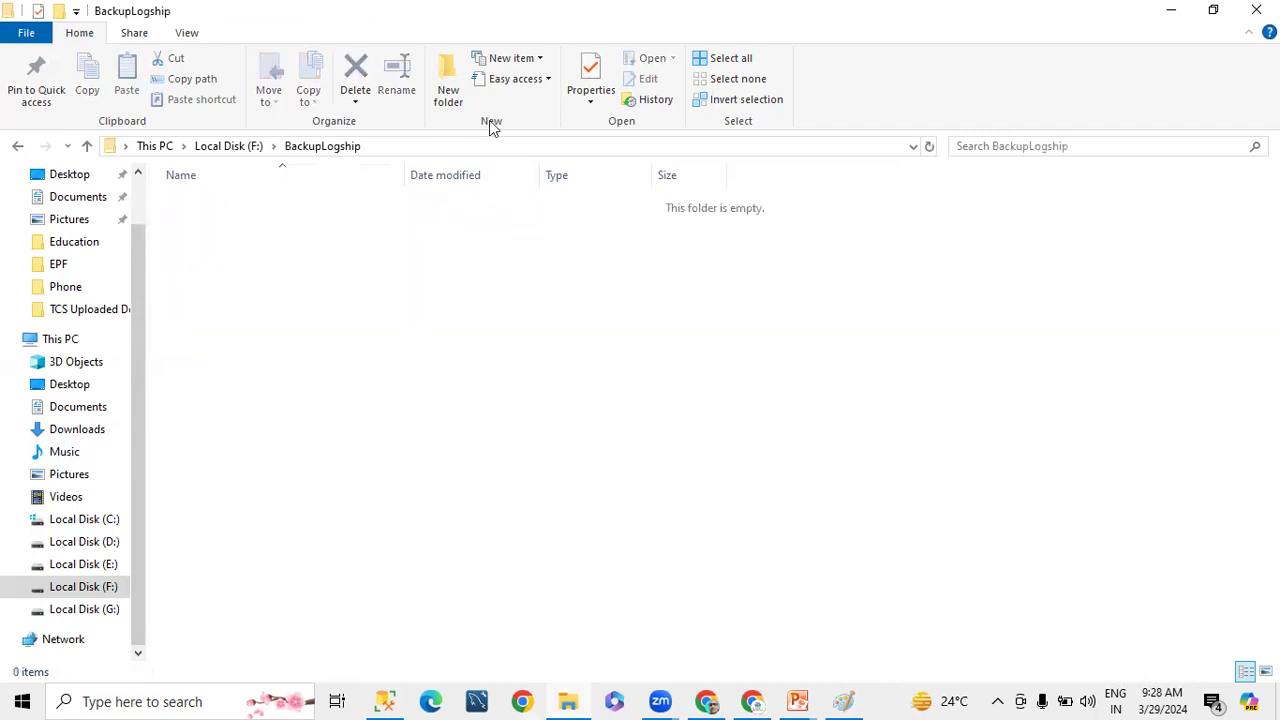
key("BackSpace")
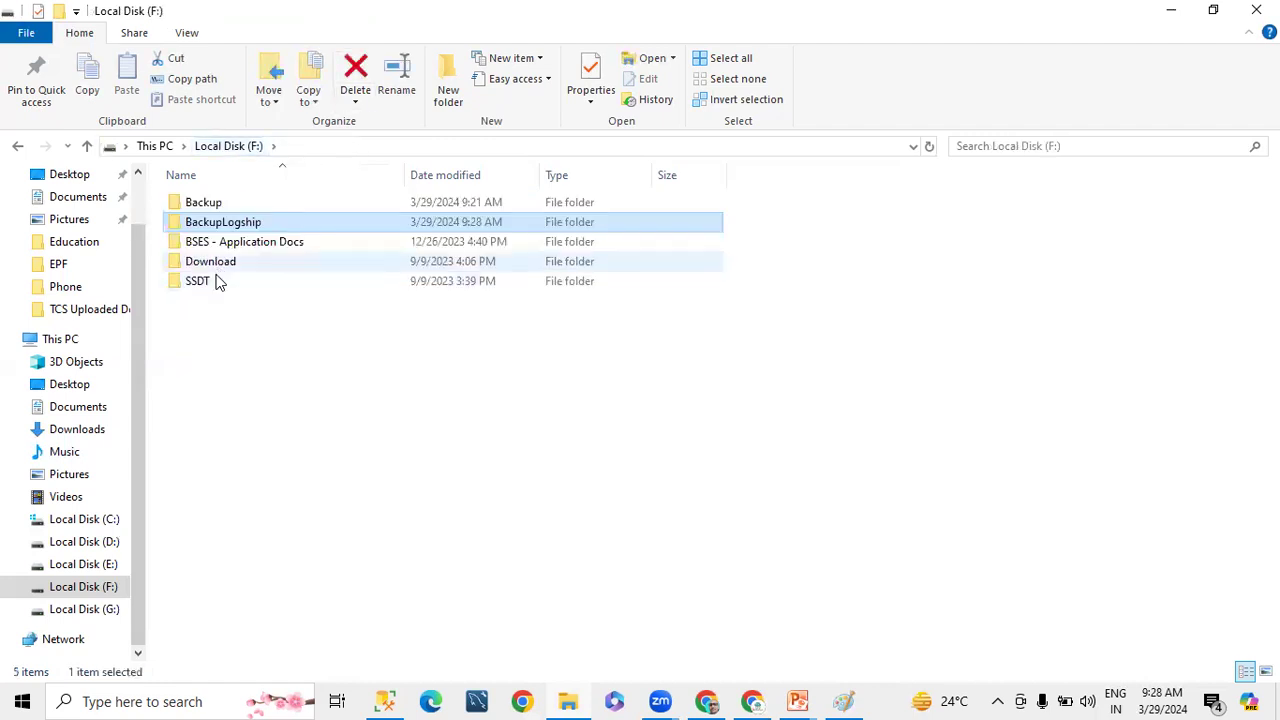
Share the BackupLogship folder over the network with Everyone, choosing the permission level for that entry.
right_click(204, 224)
left_click(262, 664)
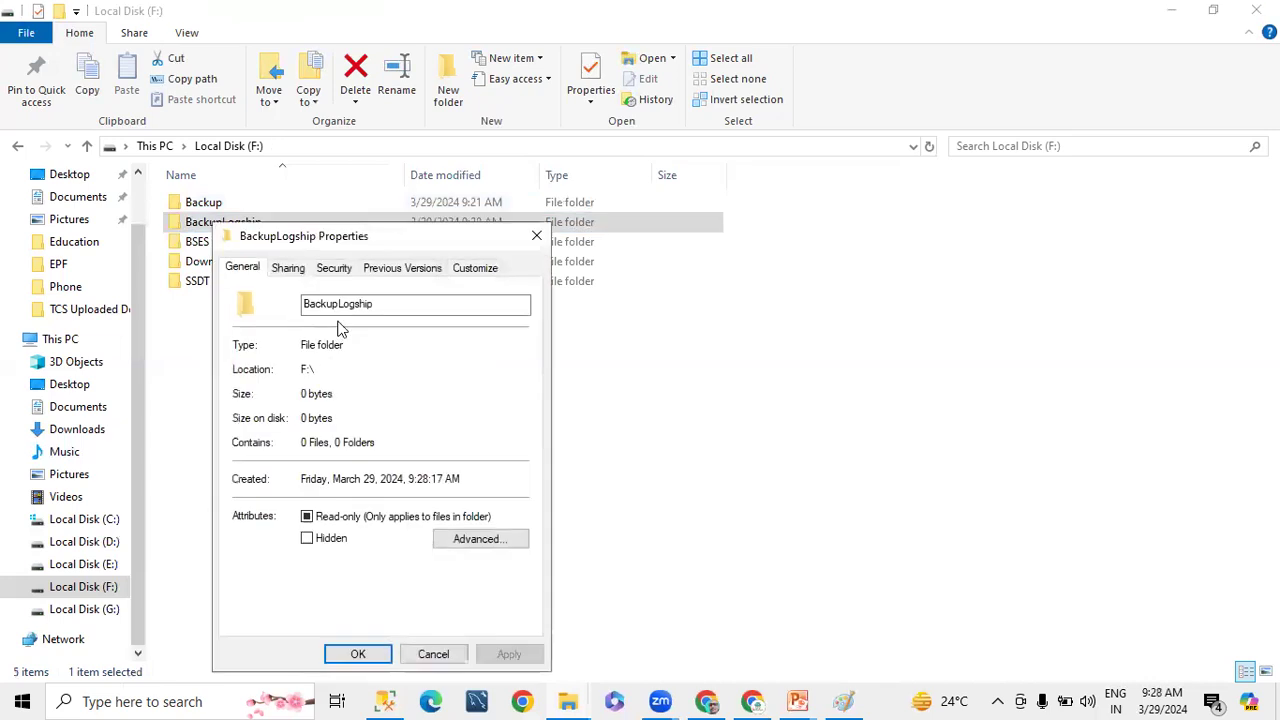
left_click(288, 267)
left_click(274, 393)
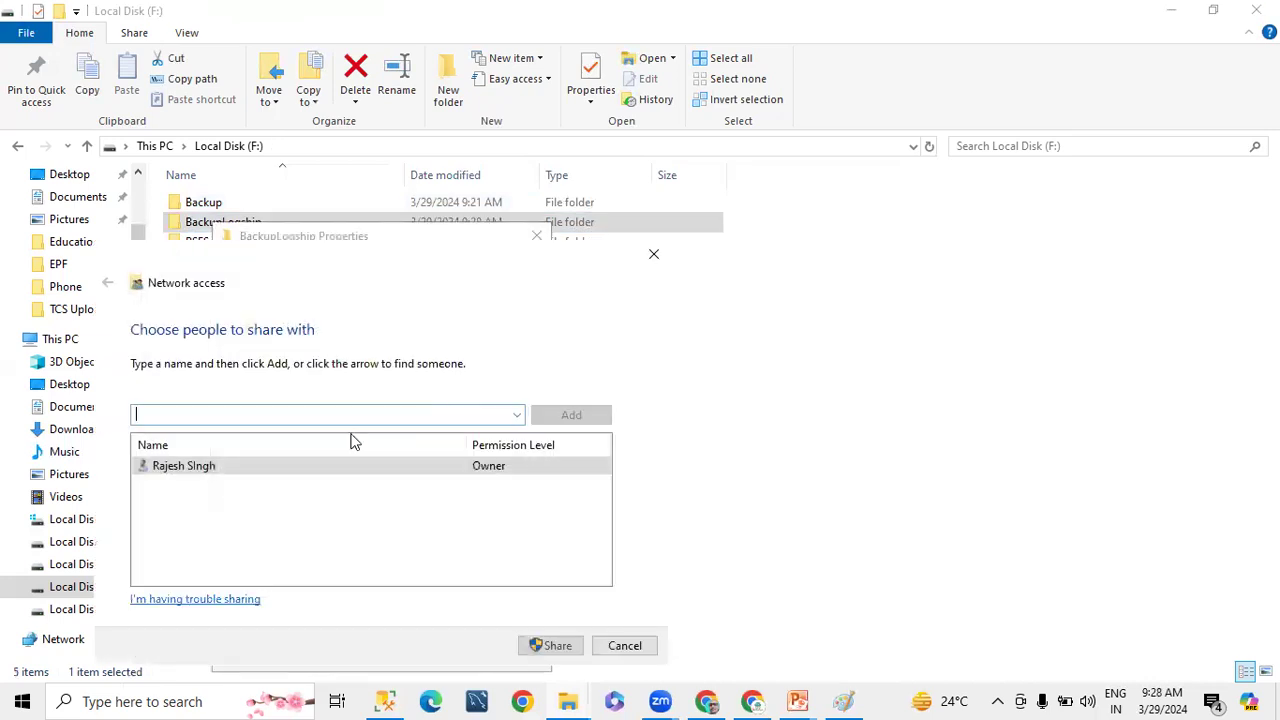
left_click(516, 416)
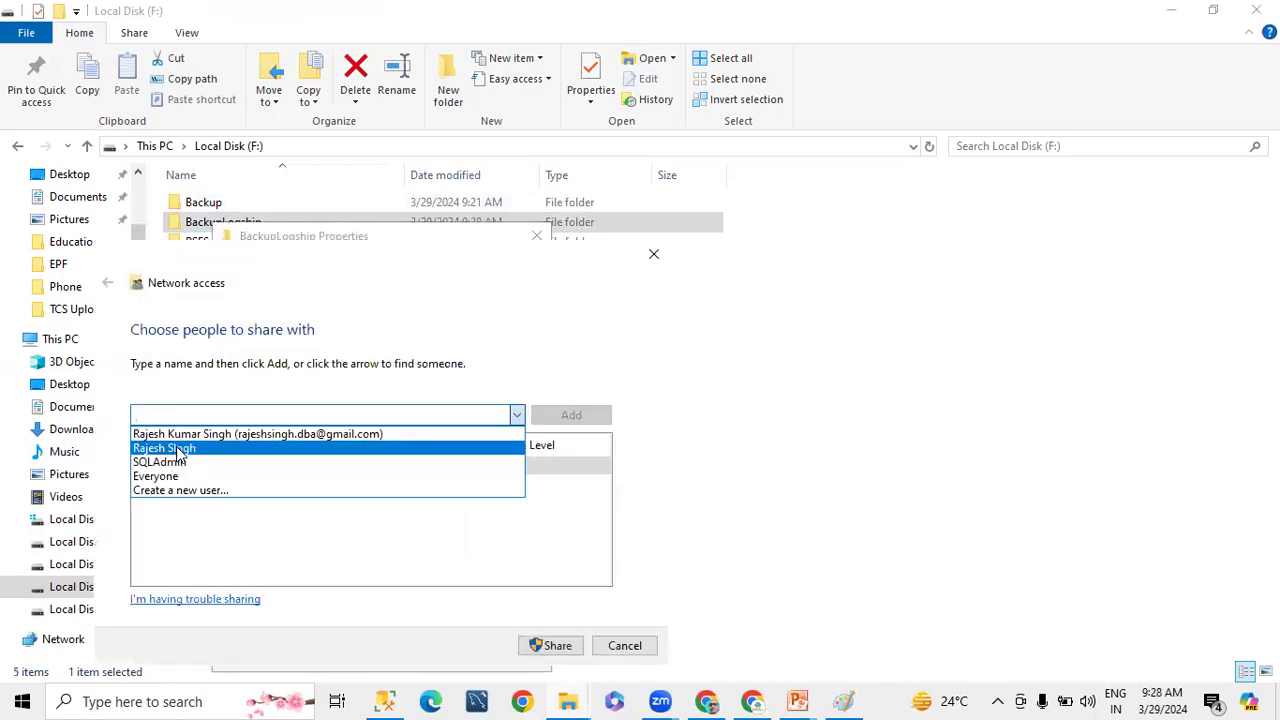
left_click(520, 477)
left_click(553, 418)
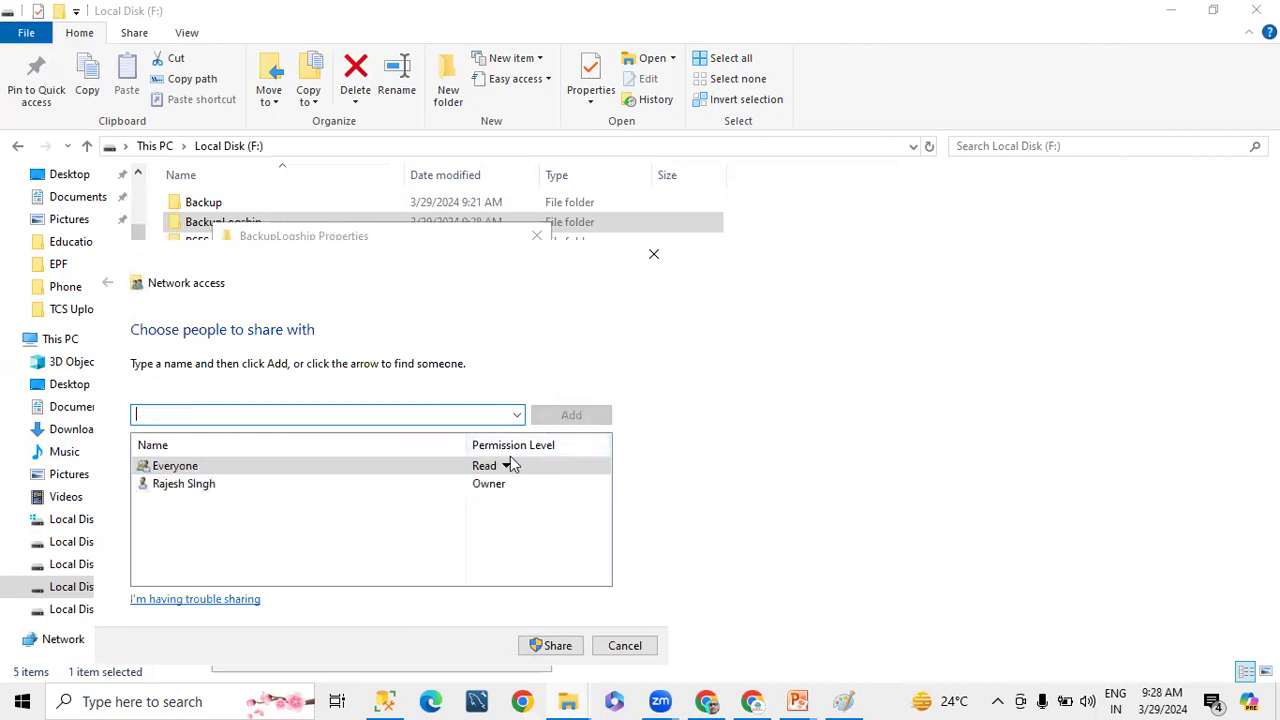
left_click(503, 467)
left_click(545, 490)
left_click(535, 645)
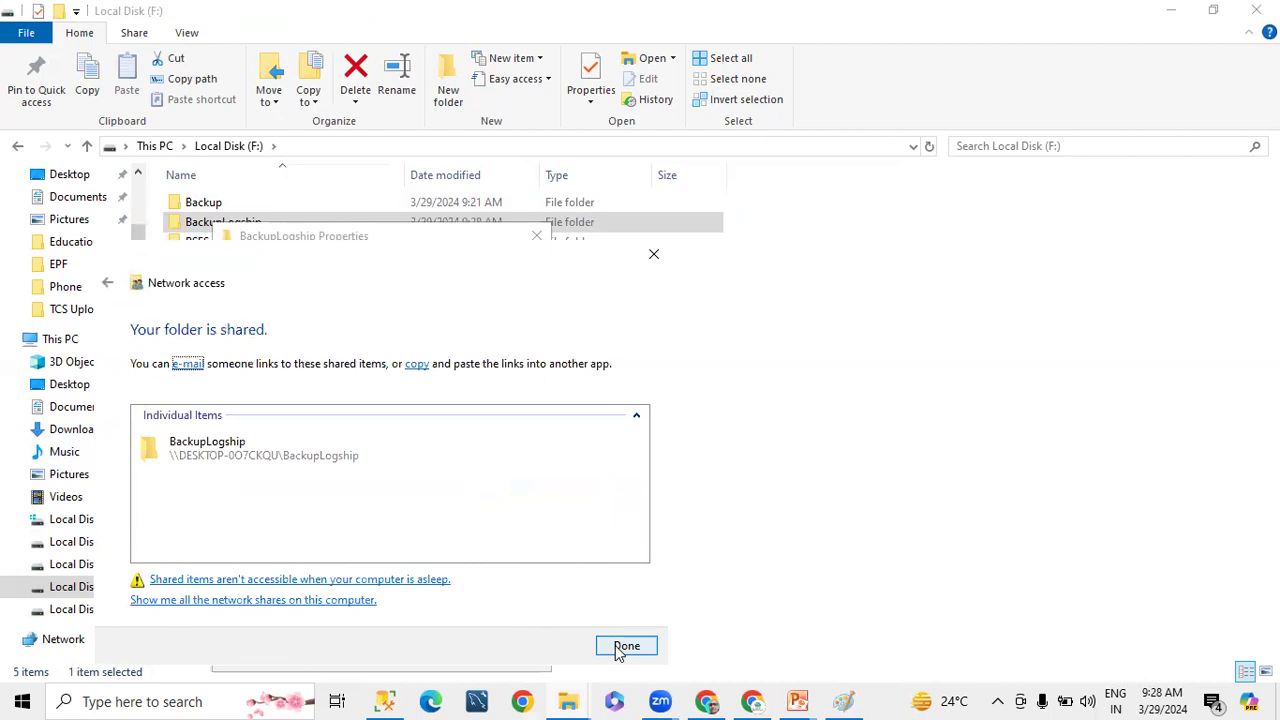
Copy the network link of the shared BackupLogship folder and close the sharing and properties dialogs.
left_click(320, 463)
right_click(320, 463)
left_click(557, 575)
left_click(626, 645)
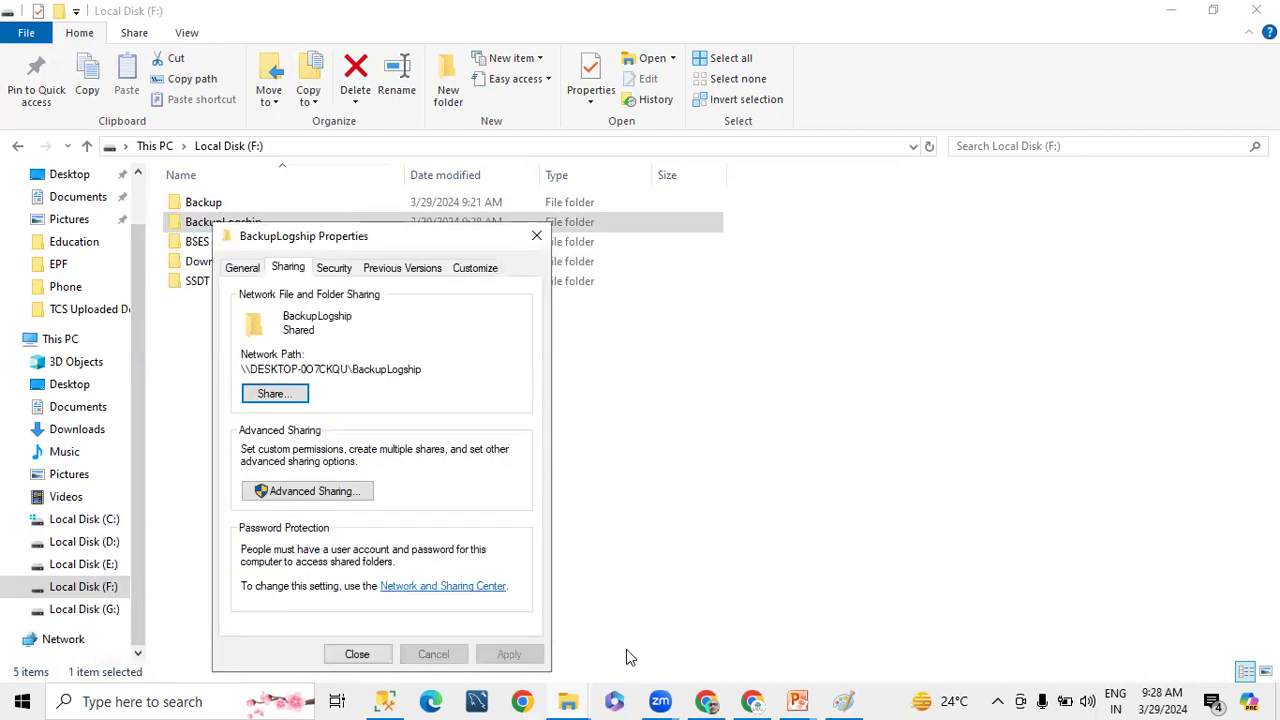
left_click(357, 656)
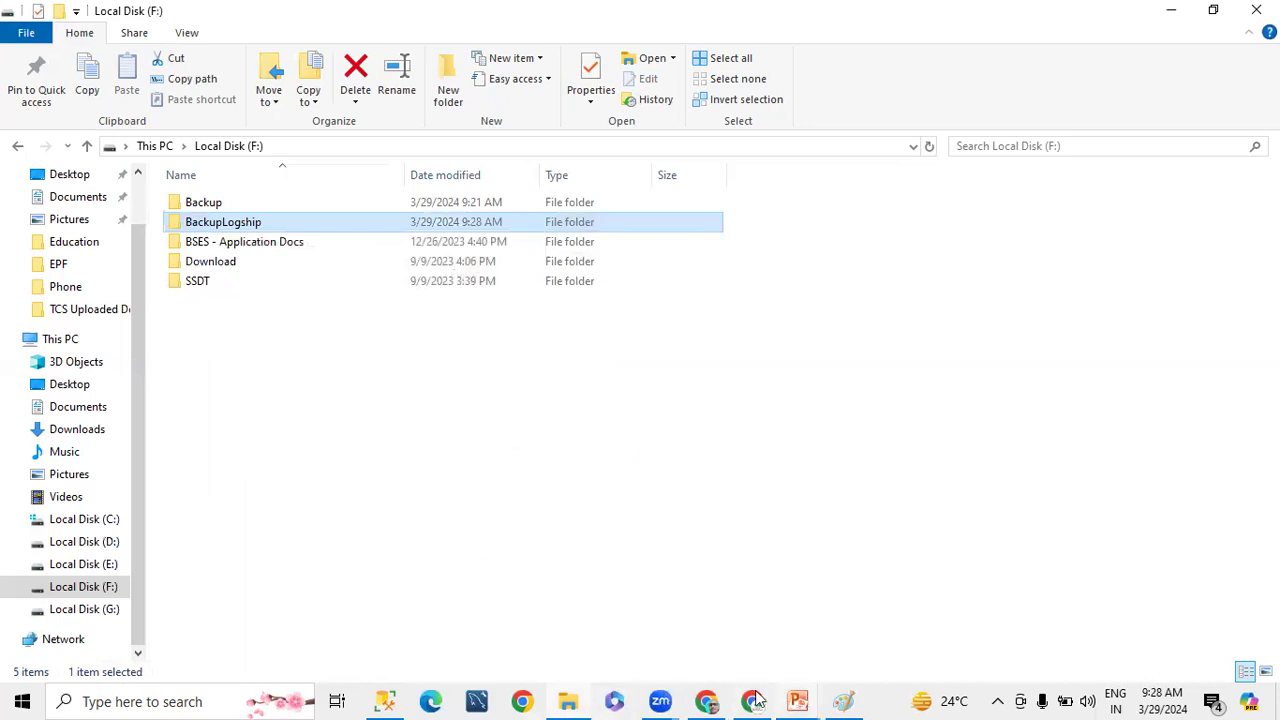
Open a new Notepad document and paste the copied BackupLogship link into it.
key("super")
type("note")
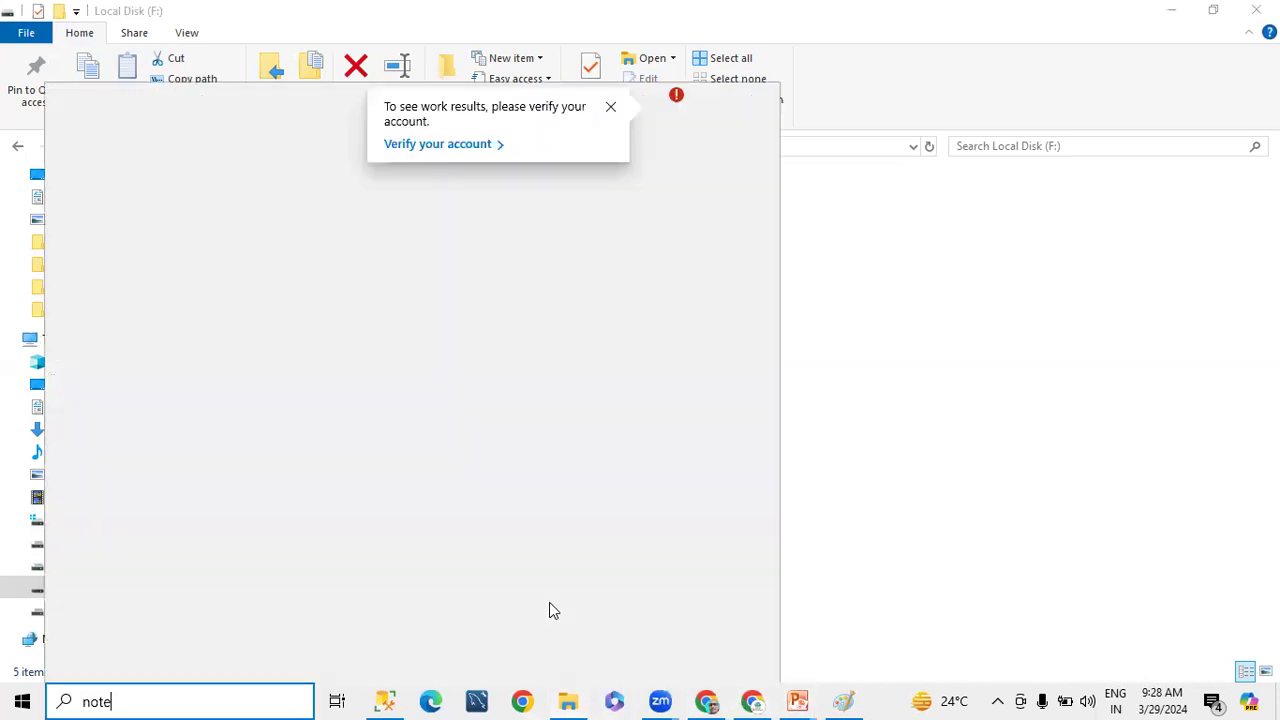
left_click(123, 199)
key("ctrl+v")
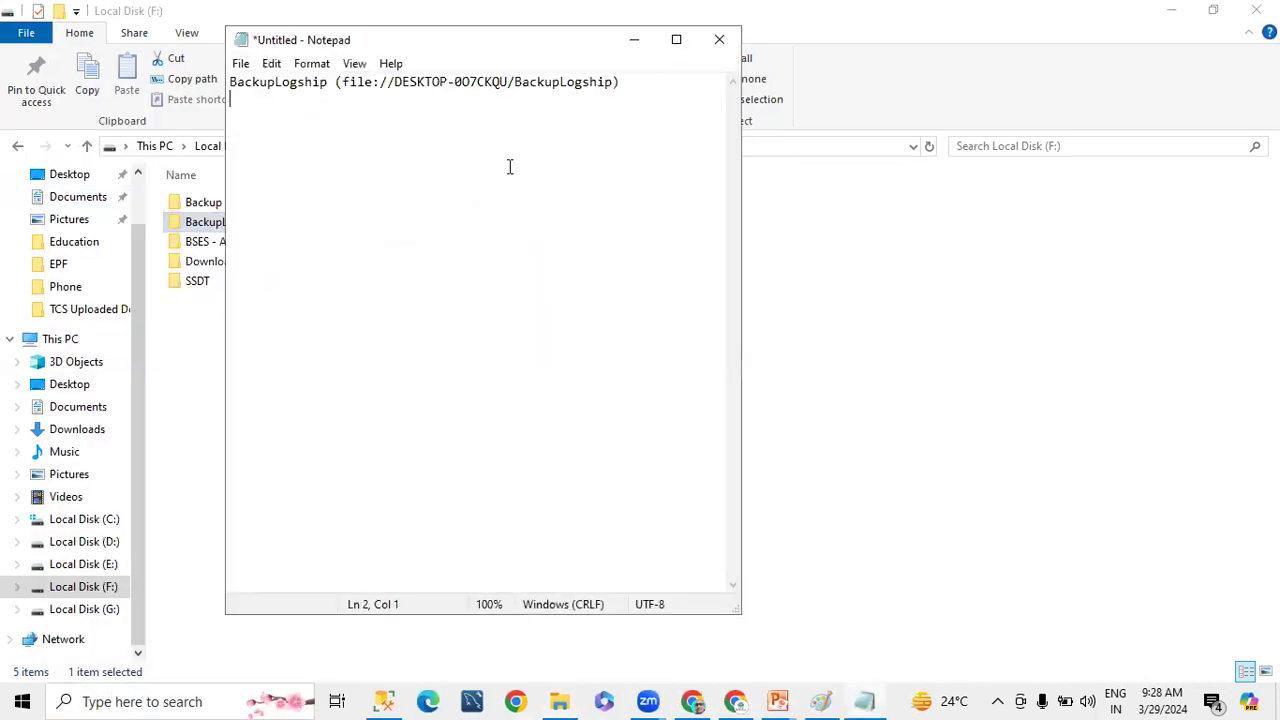
Rewrite the pasted link in Notepad as the network path \\DESKTOP-0O7CKQU\BackupLogship.
left_click_drag(396, 82, 3, 88)
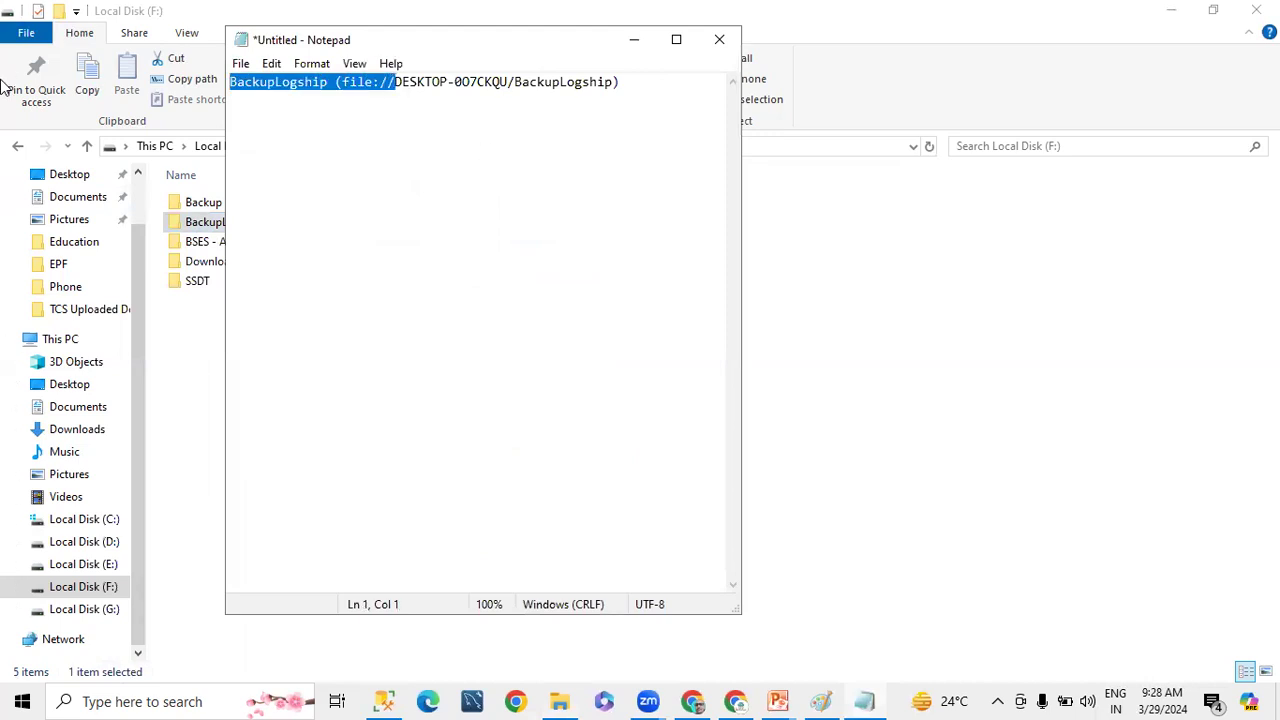
type("\\\\")
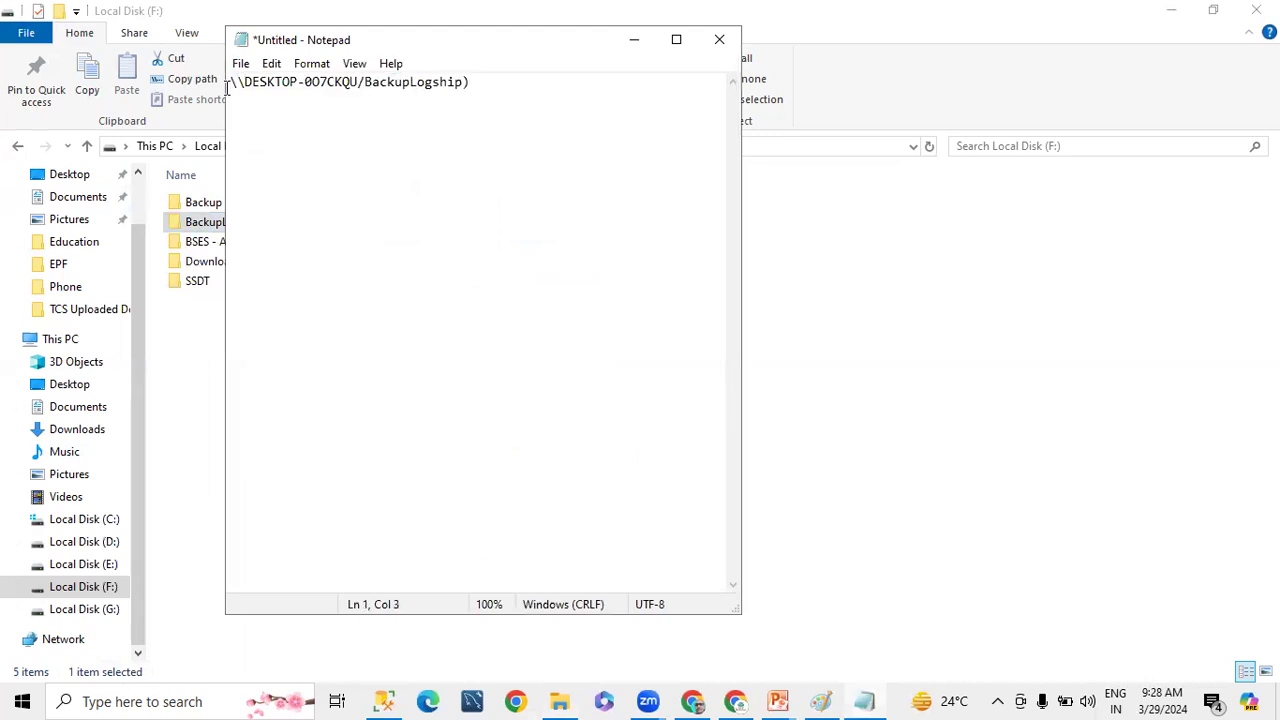
left_click_drag(364, 83, 357, 83)
type("\\")
left_click(485, 84)
key("BackSpace")
Take the whole path from Notepad, open \\DESKTOP-0O7CKQU\BackupLogship through Run, and select its address to check the share.
key("ctrl+a")
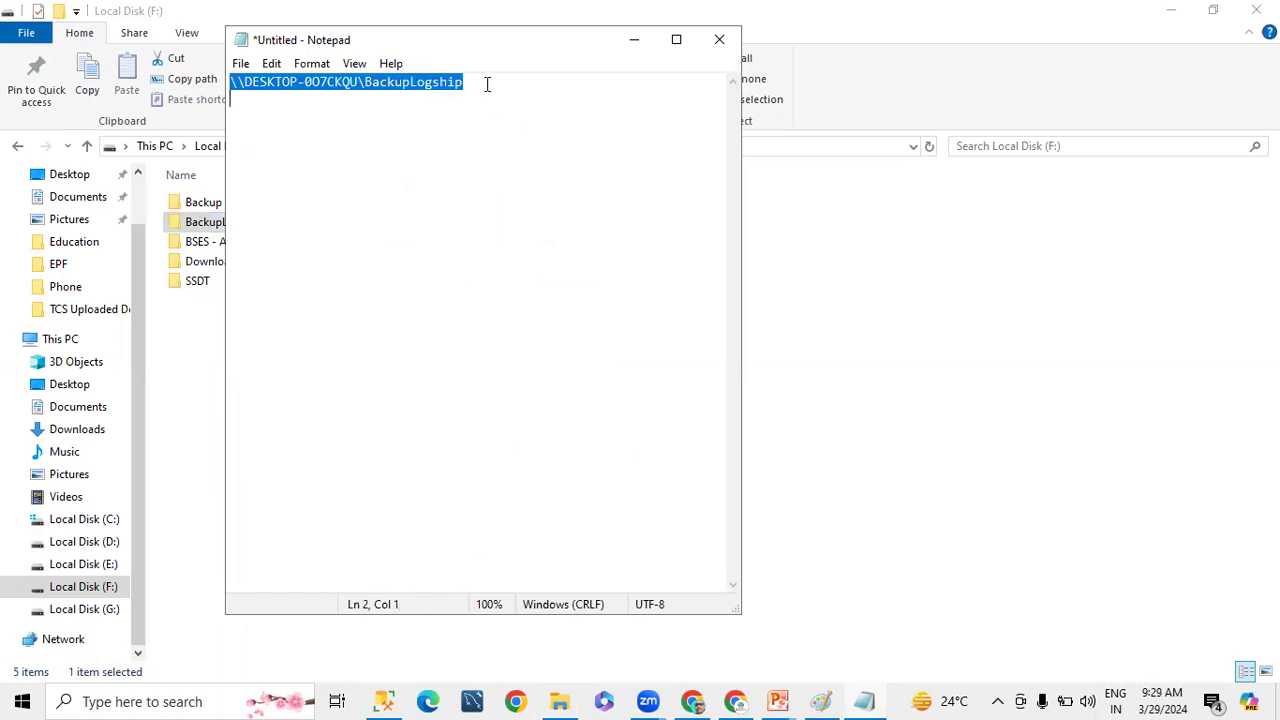
key("super+r")
key("ctrl+v")
key("Return")
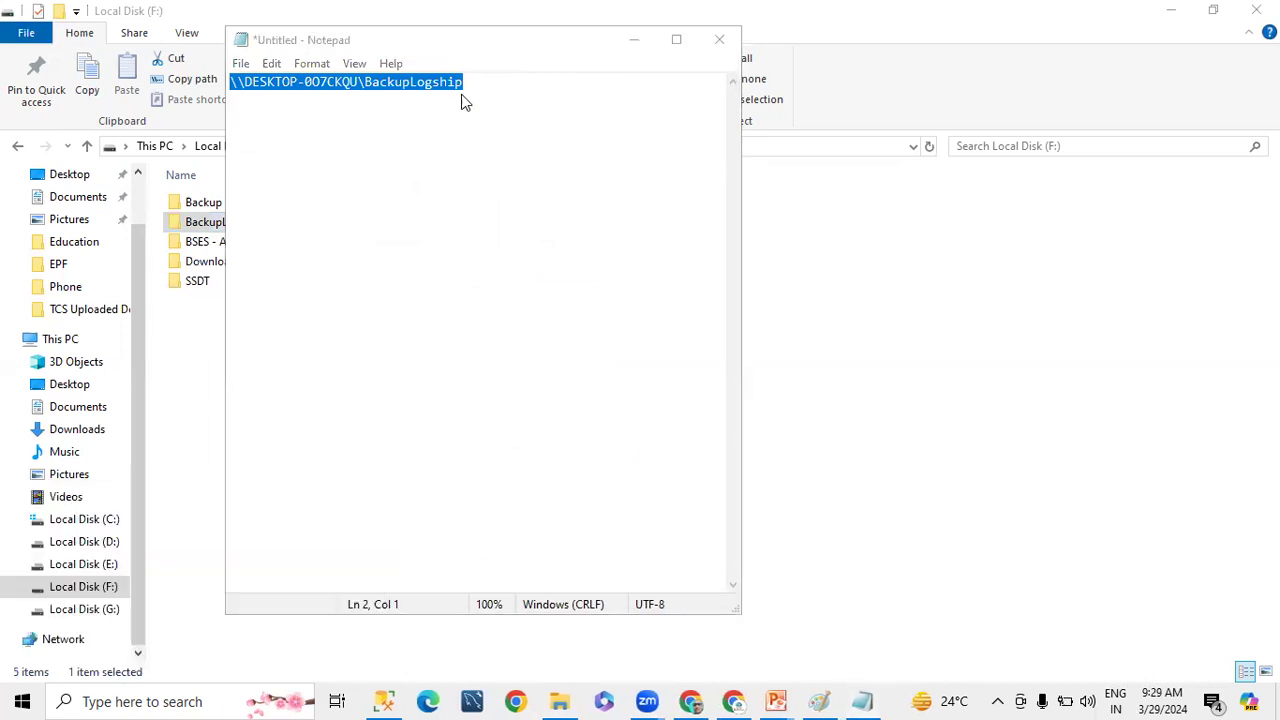
left_click(620, 148)
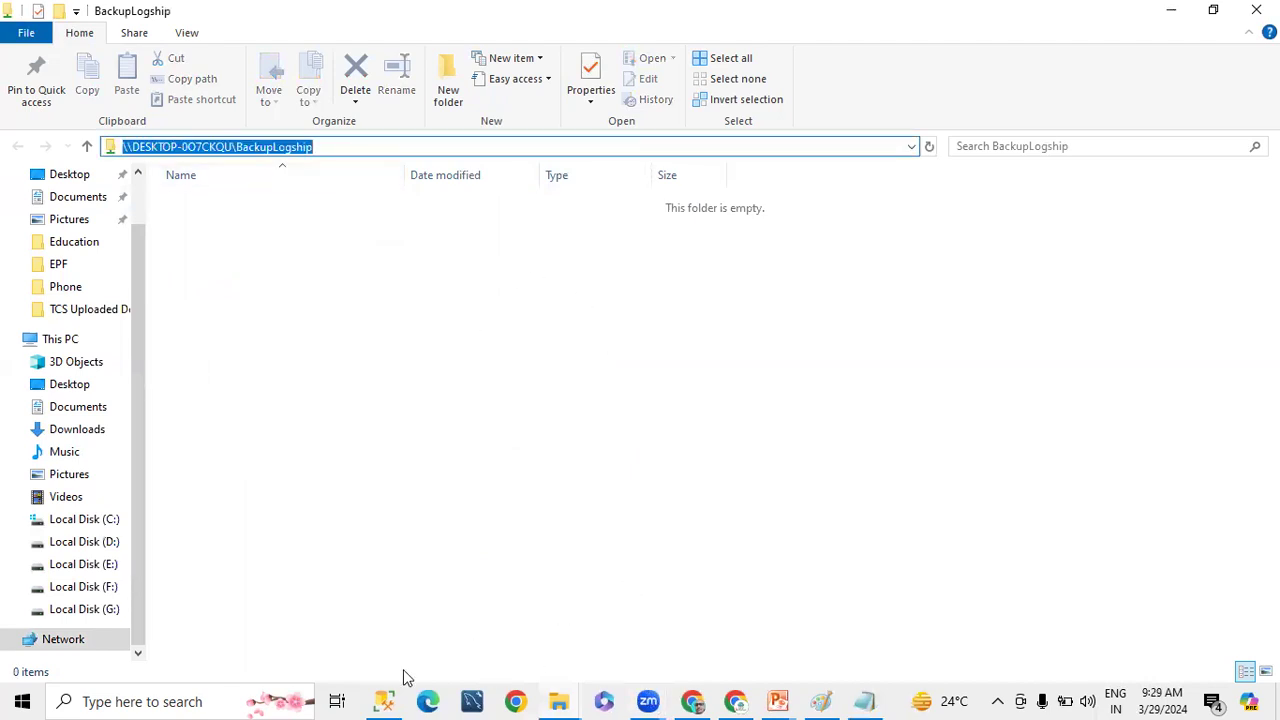
Switch to SQL Server Management Studio, expand the databases of the default DESKTOP-0O7CKQU instance, and select SBIDB.
left_click(382, 698)
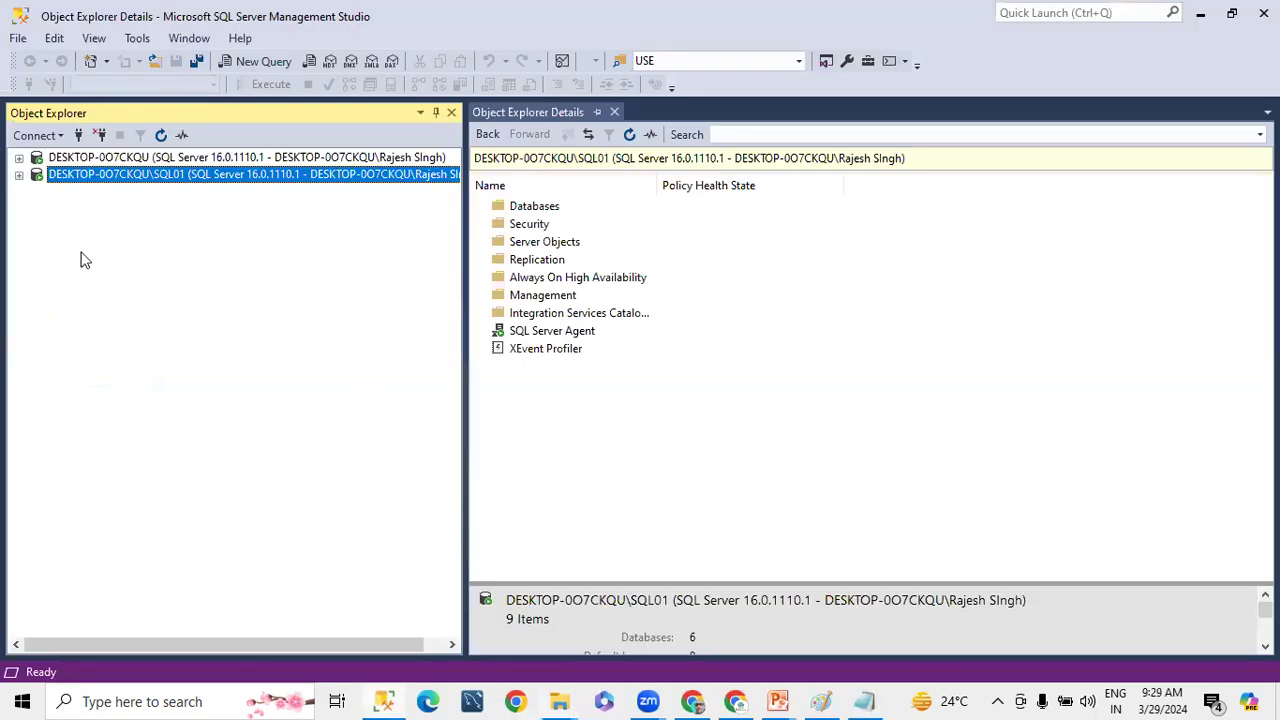
left_click(20, 158)
left_click(37, 174)
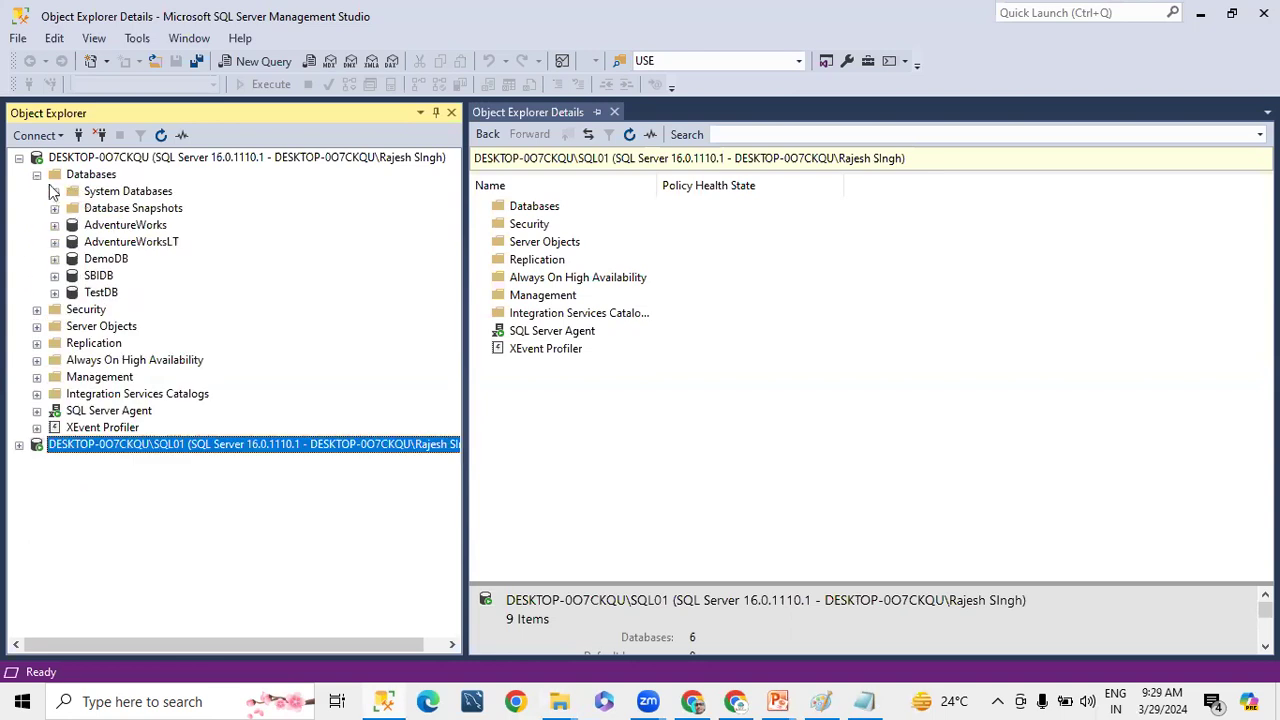
left_click(130, 226)
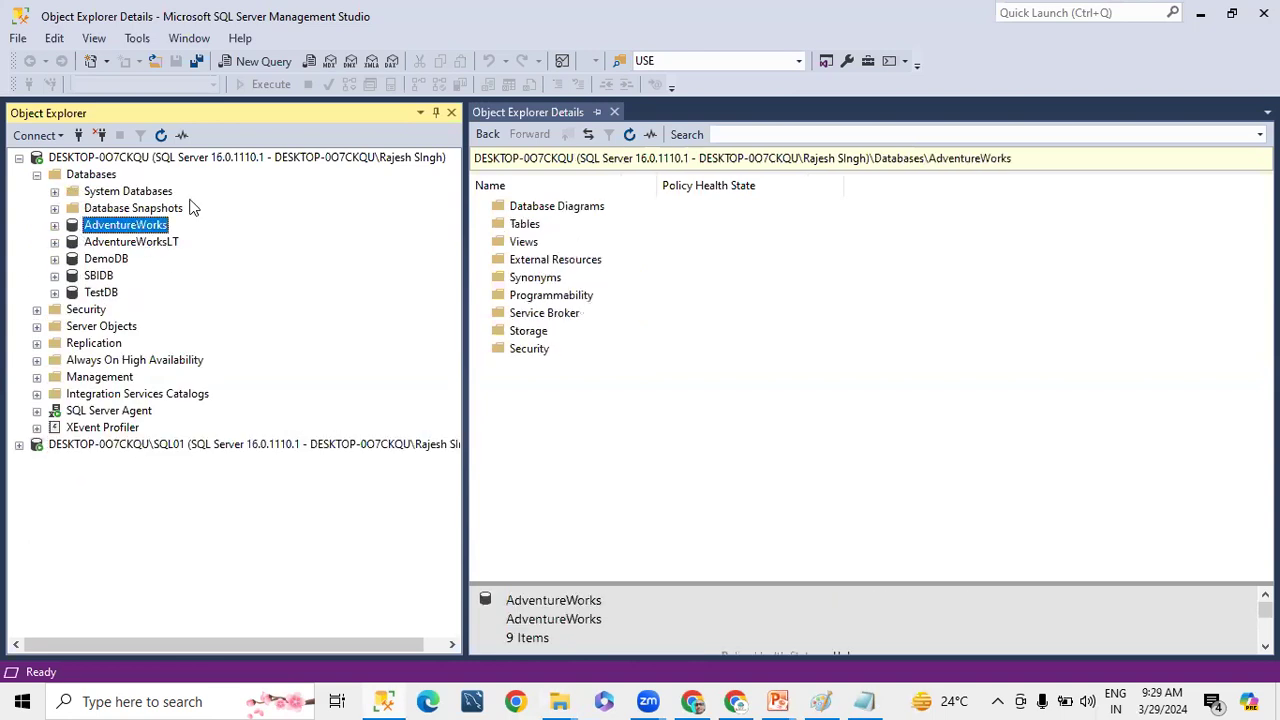
left_click(98, 276)
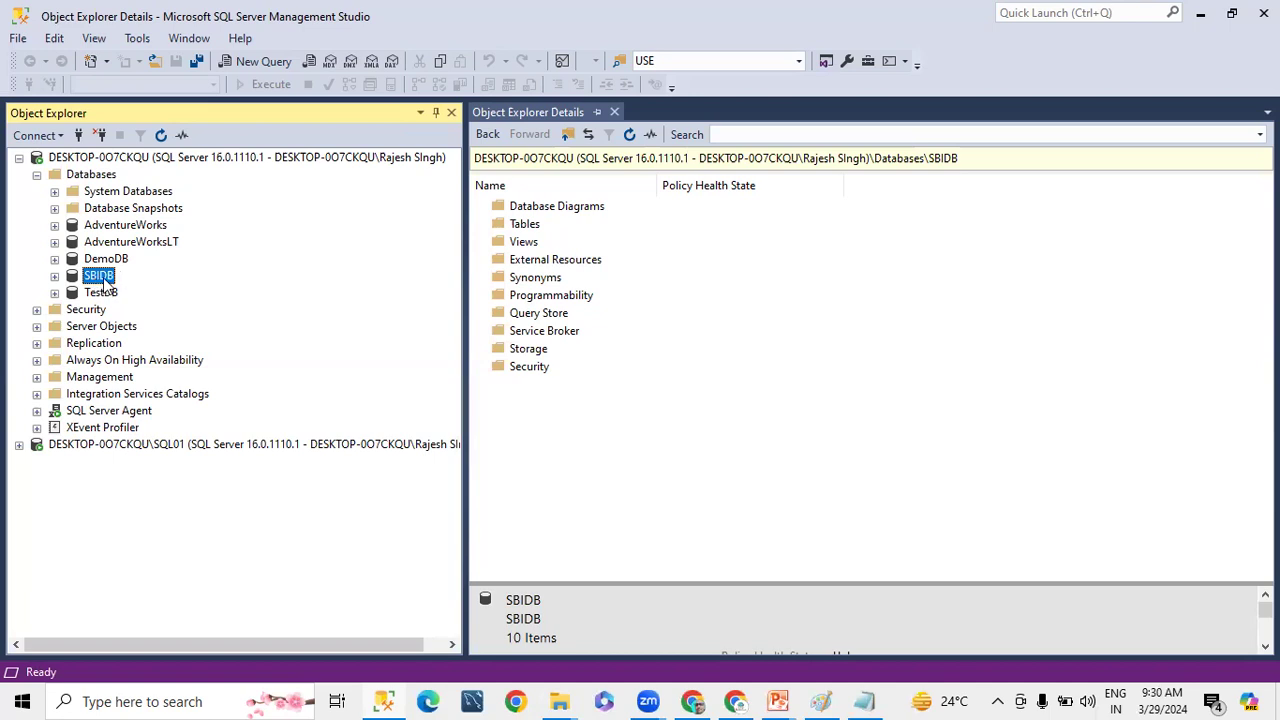
In a new query on the default instance, write the statement backup database [SBIDB] to disk='' with compression.
left_click(262, 61)
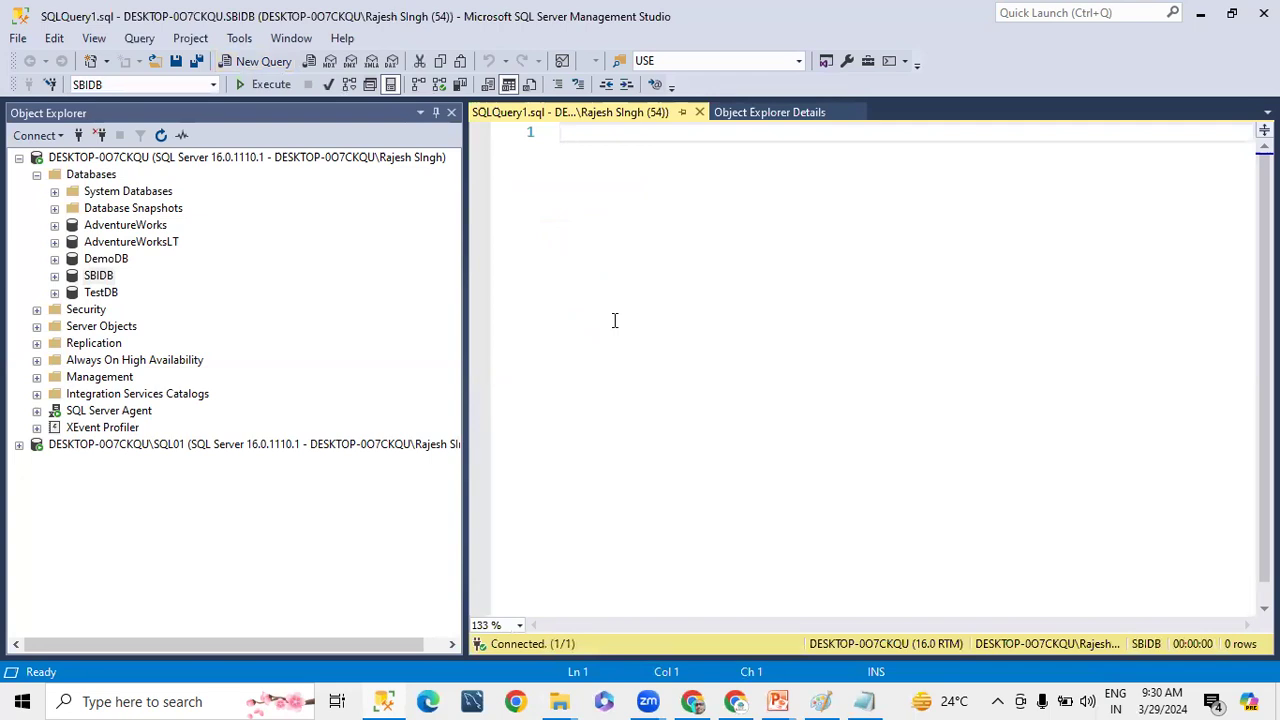
type("backu")
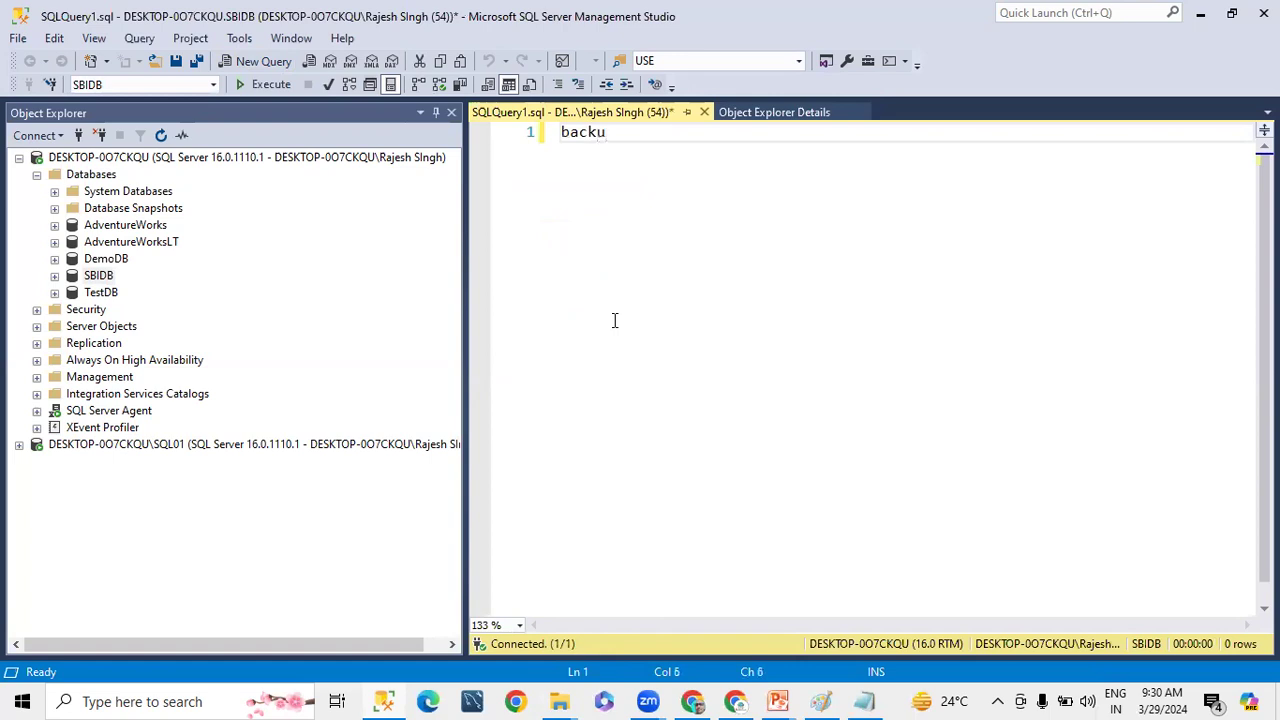
type("p database")
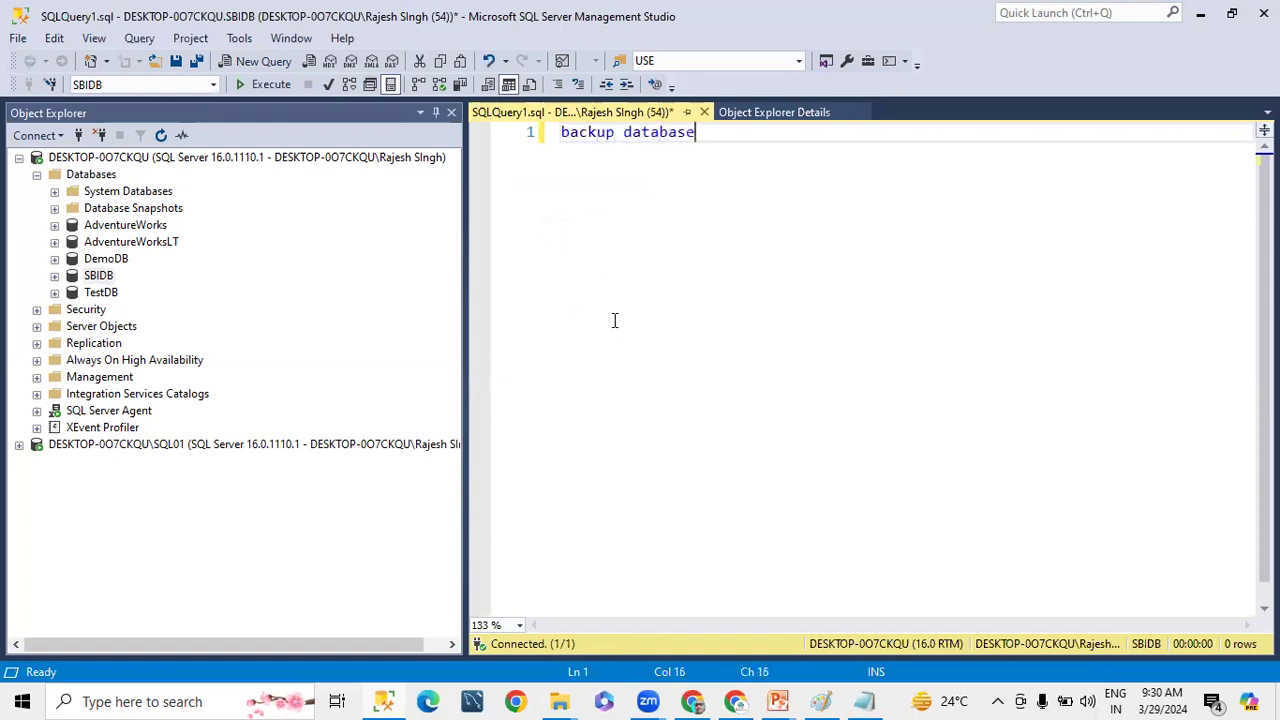
left_click(108, 279)
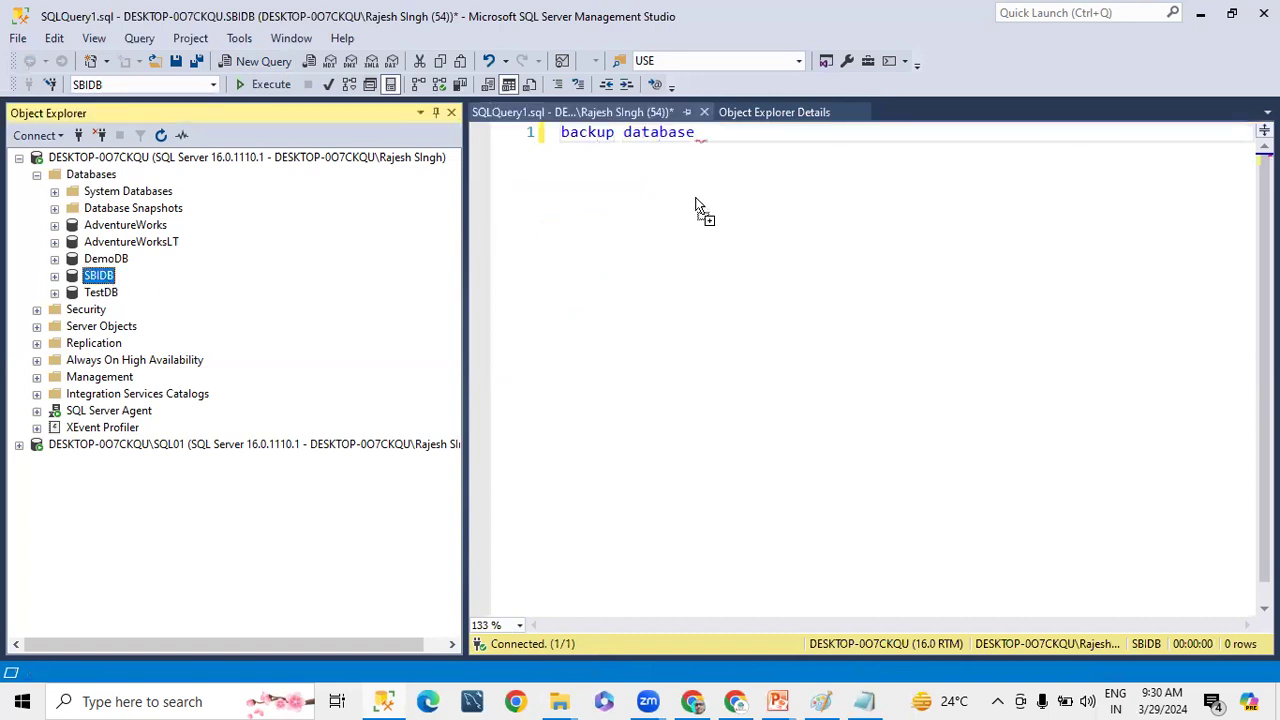
left_click_drag(760, 148, 712, 142)
left_click(696, 134)
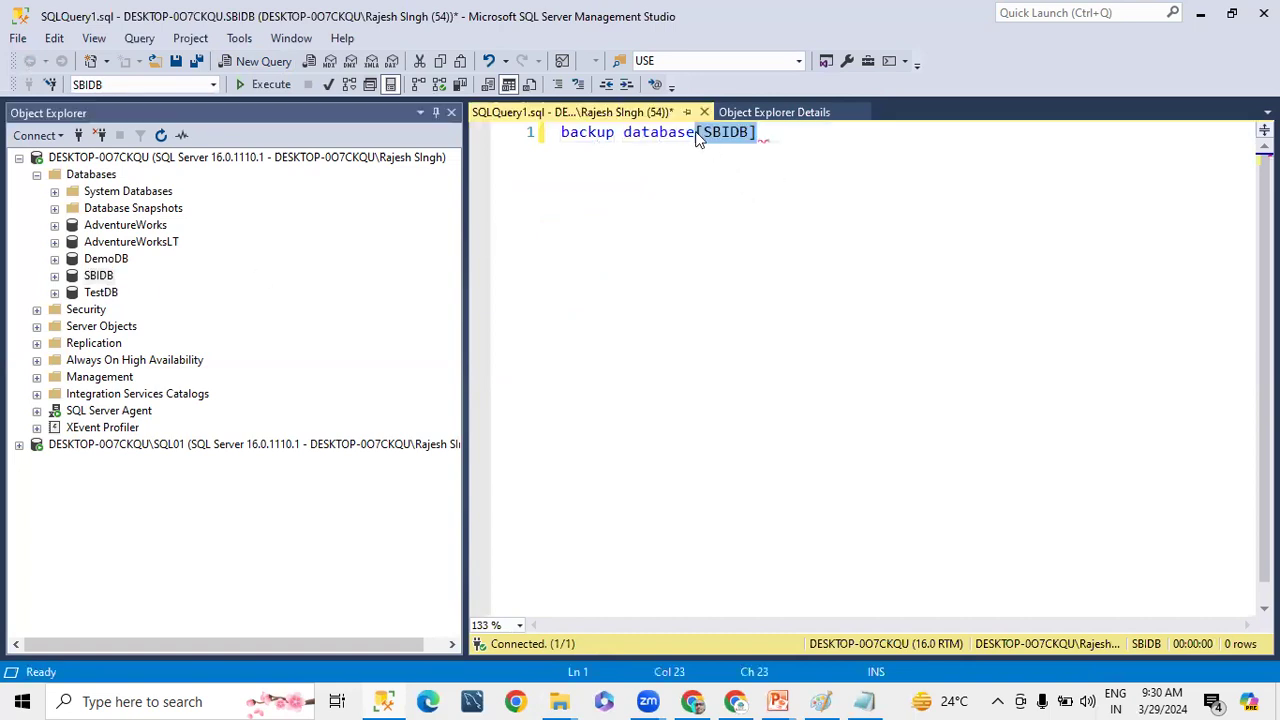
left_click(802, 136)
type("to disk=")
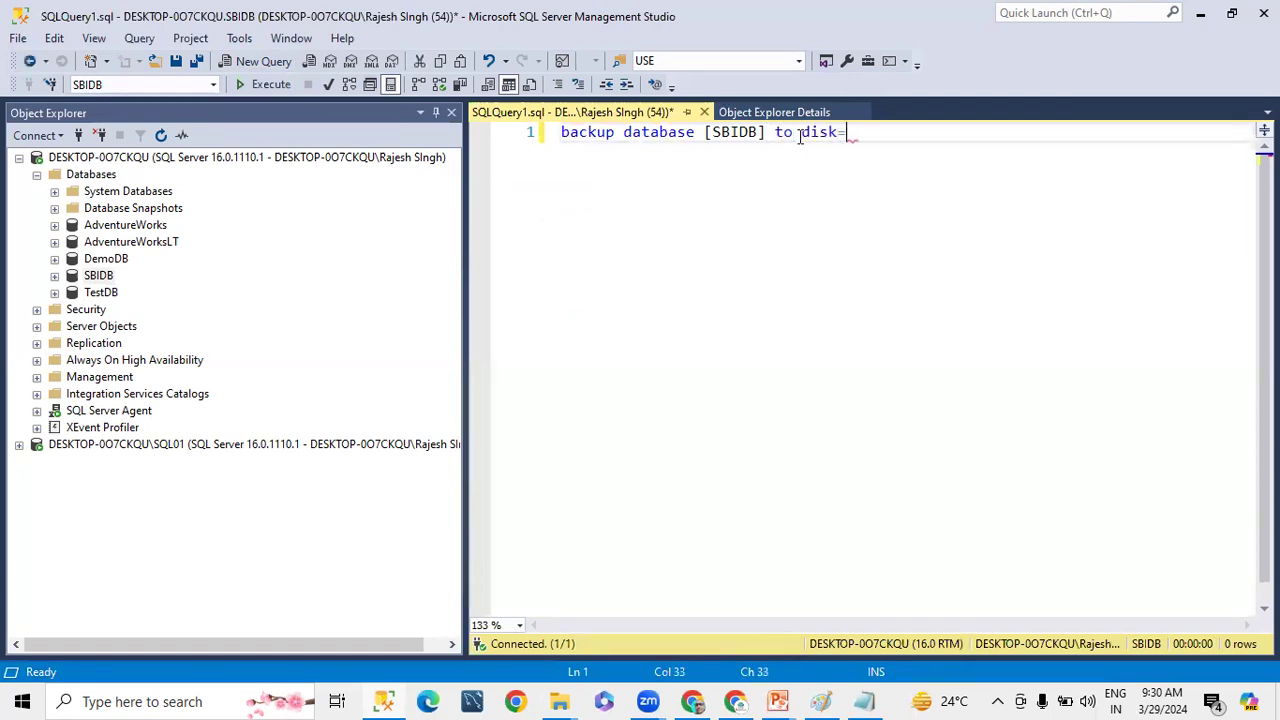
type("'' with com")
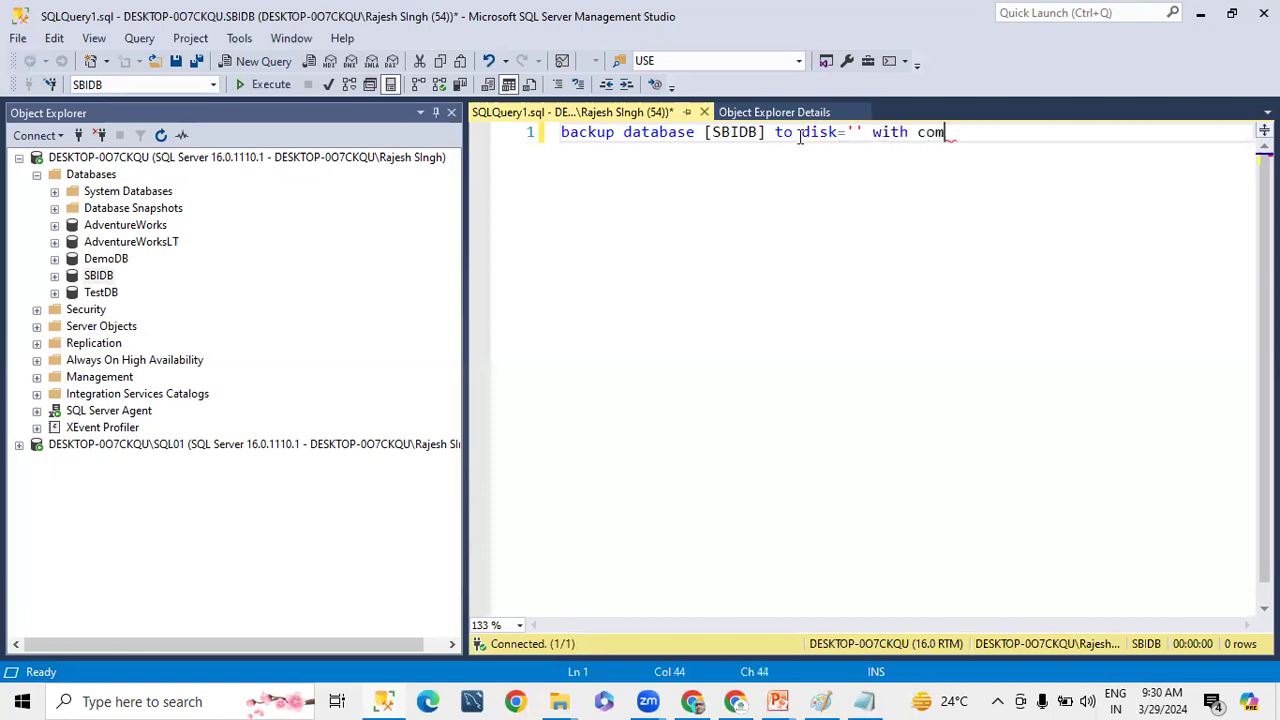
type("pression")
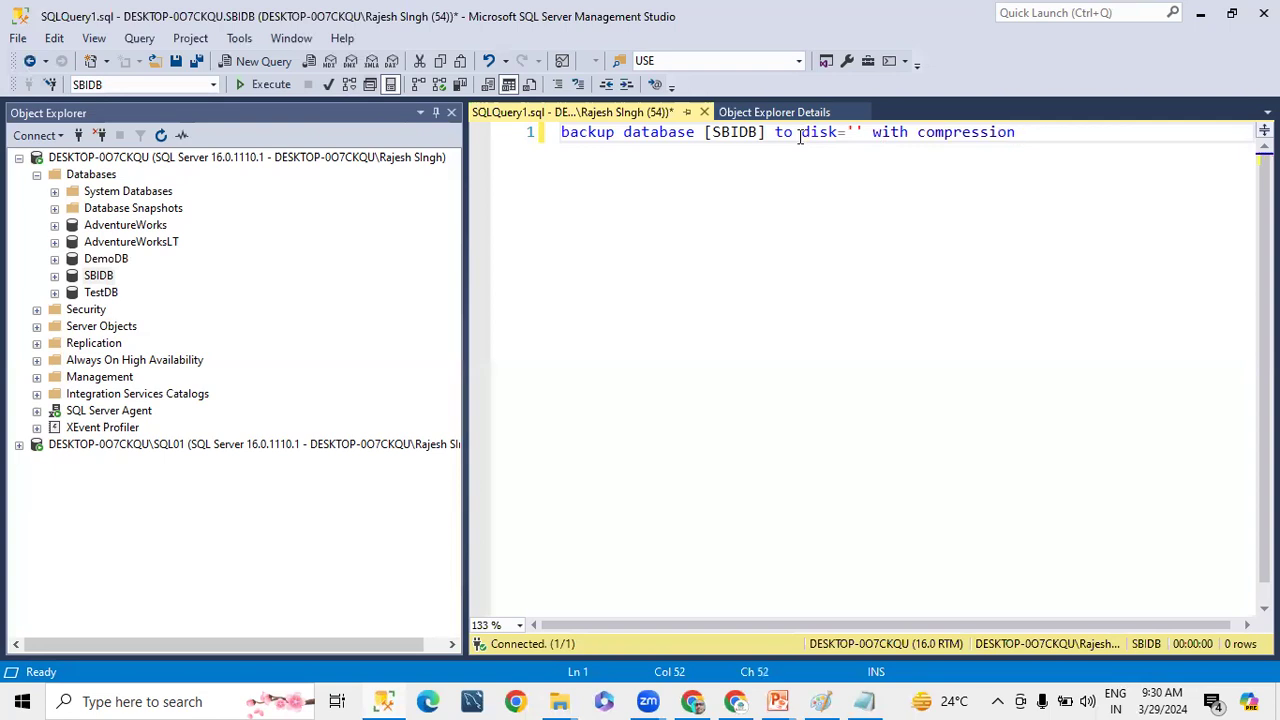
key("Return")
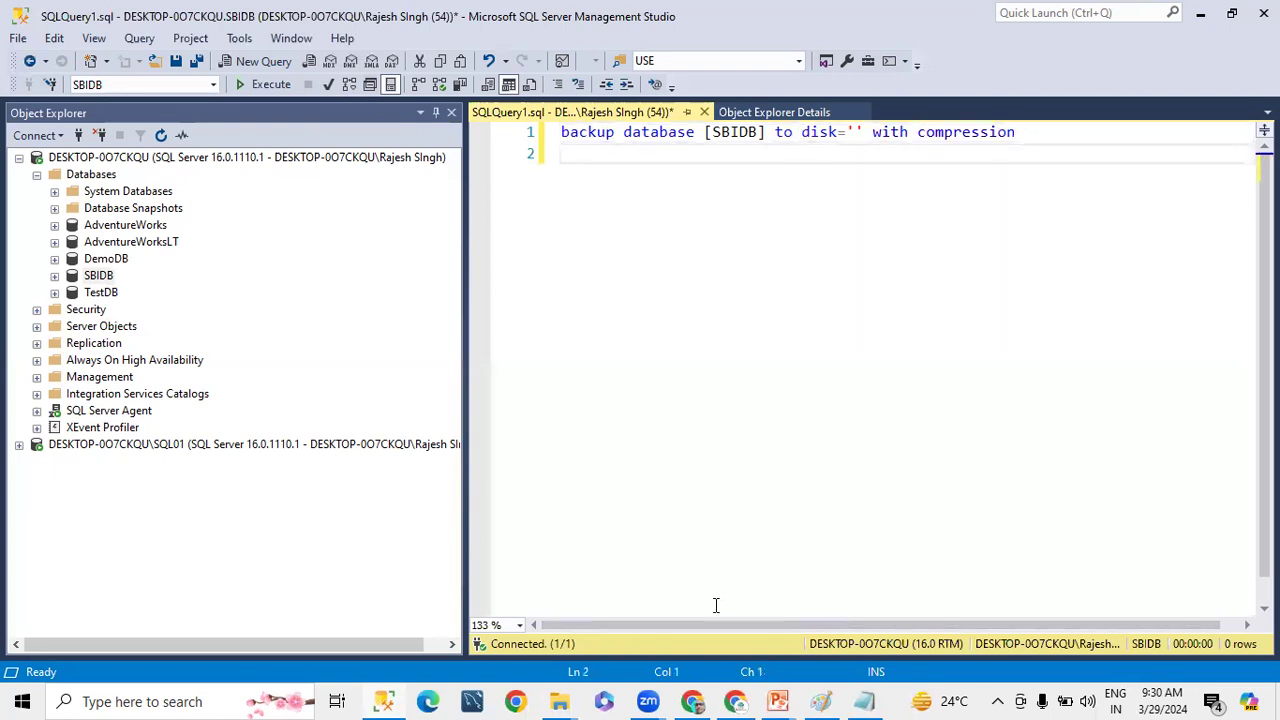
Switch to File Explorer and open the Backup folder on Local Disk (F:).
mouse_move(558, 701)
left_click(455, 615)
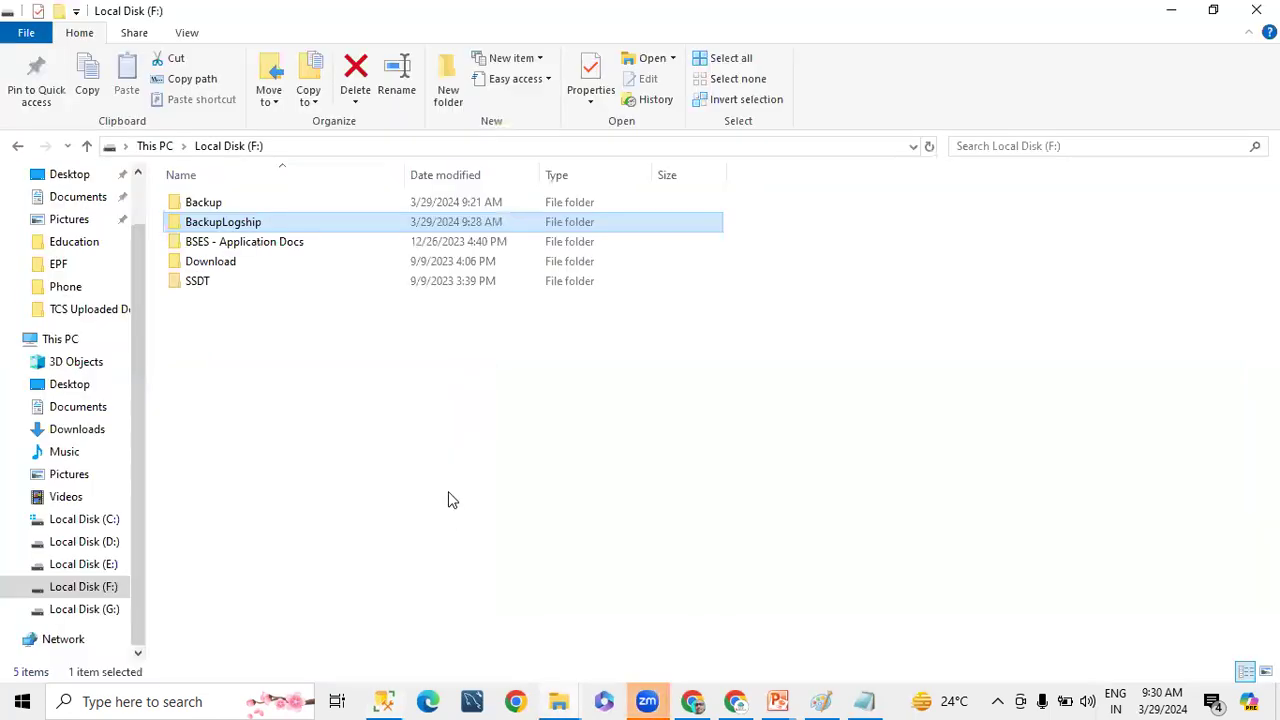
double_click(210, 203)
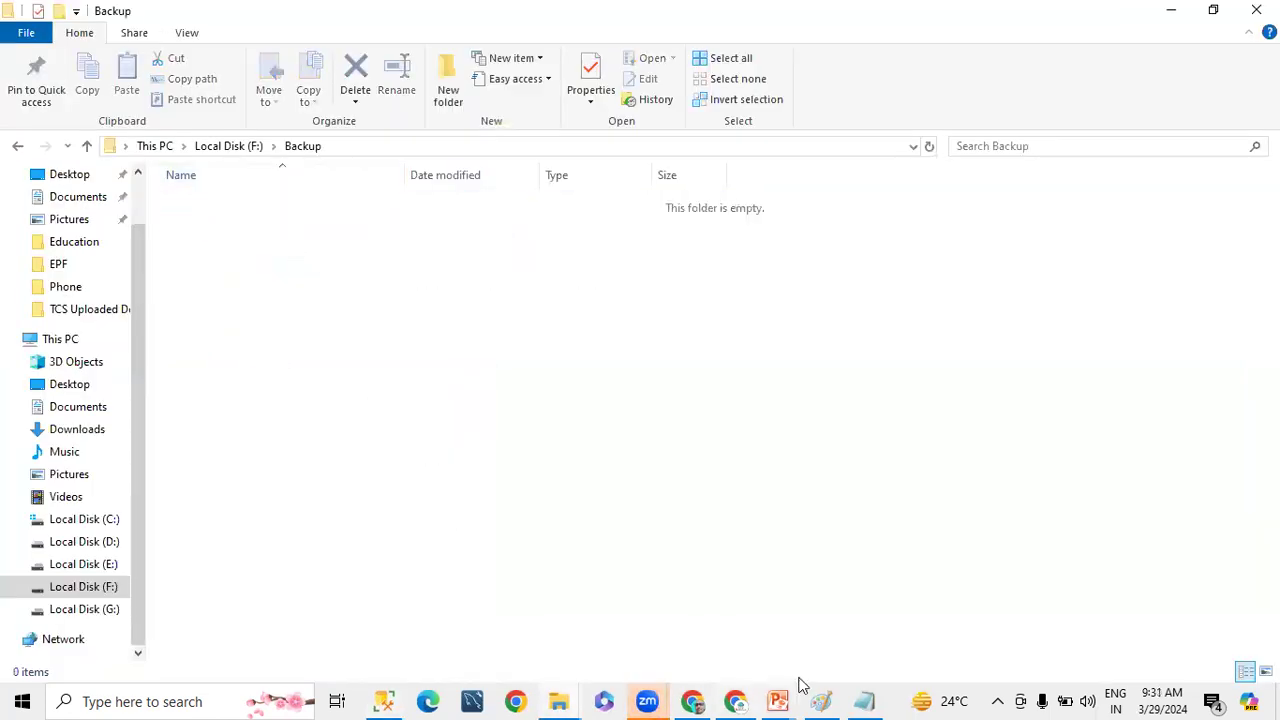
Take the folder path F:\Backup from File Explorer and enter F:\Backup\ as the disk location in the SBIDB backup statement.
left_click(386, 700)
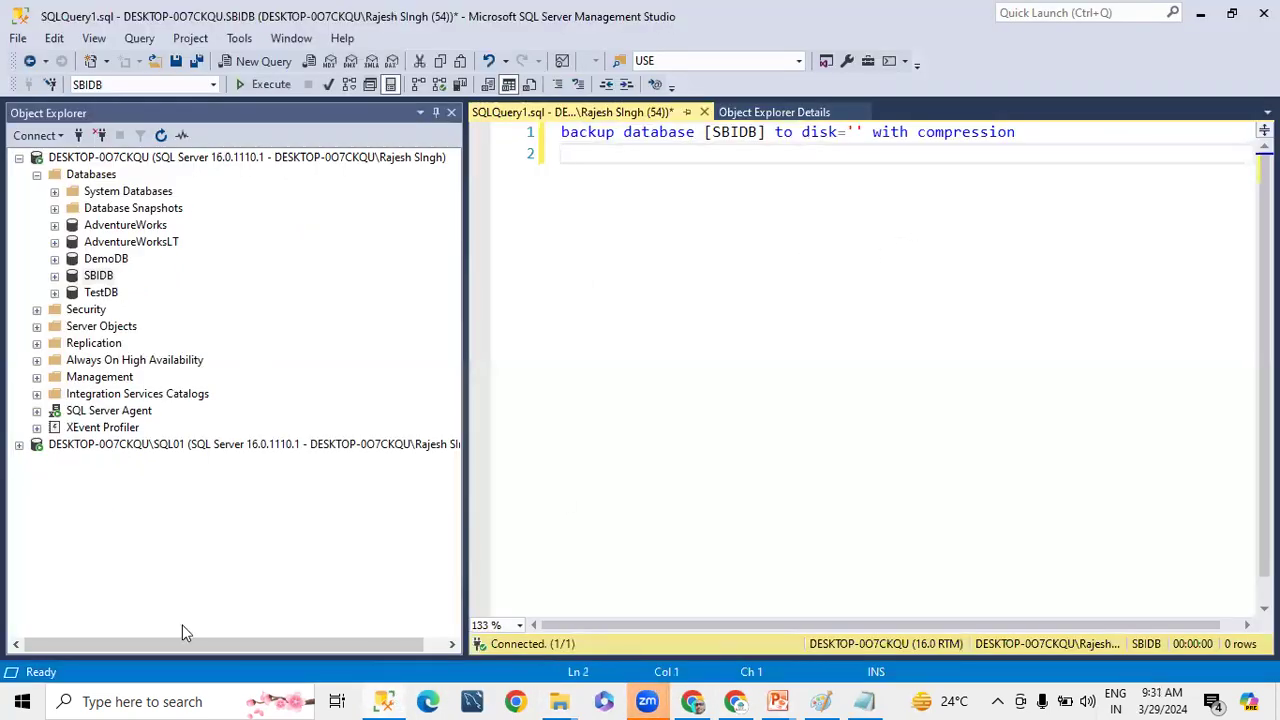
left_click(854, 132)
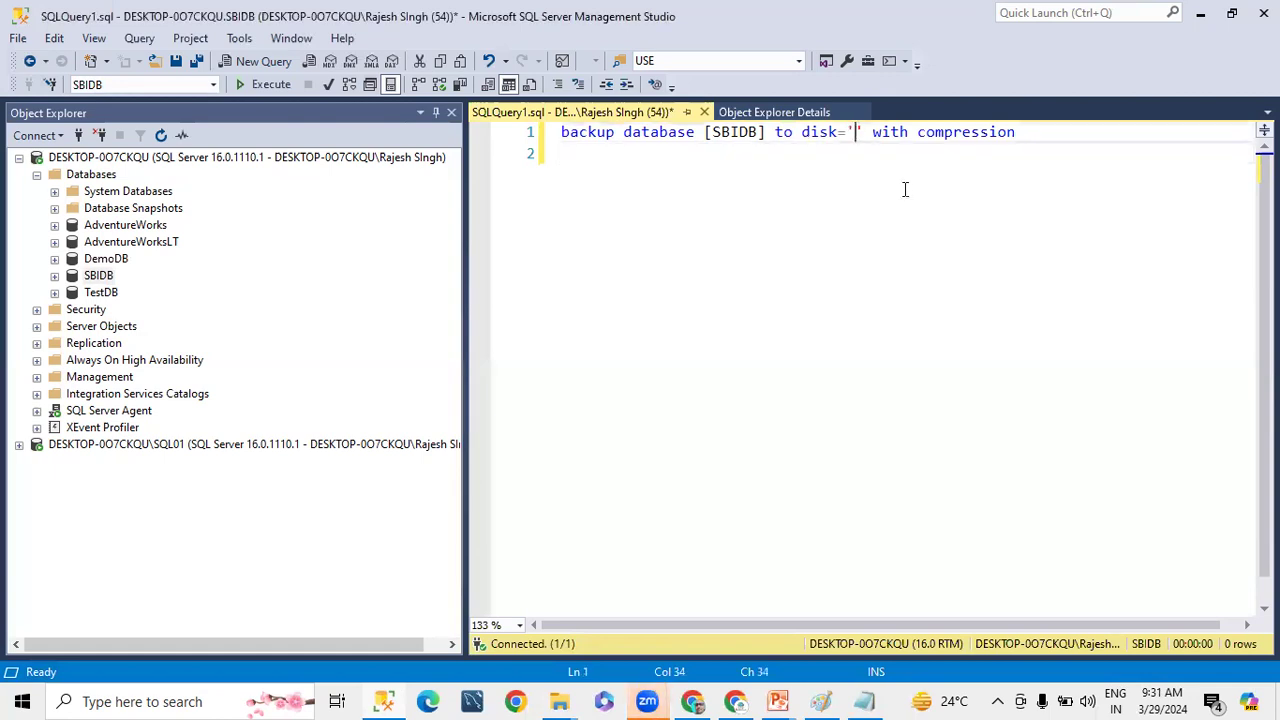
type("G:")
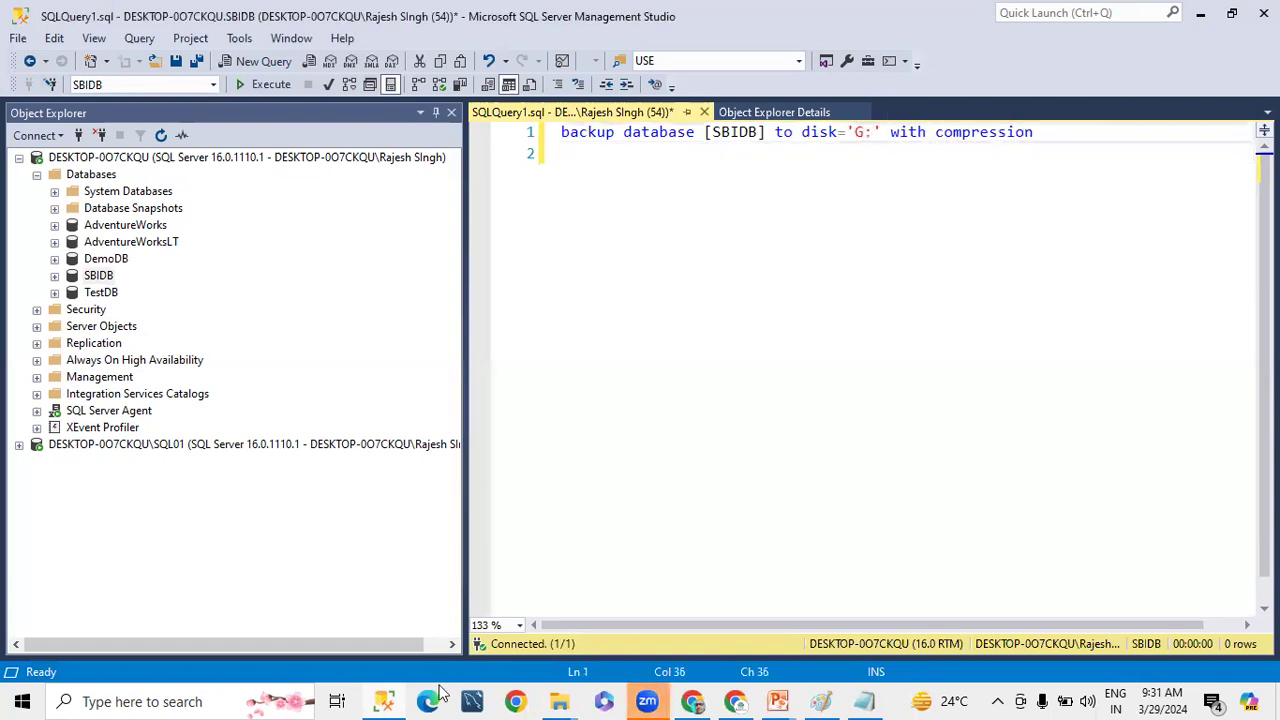
mouse_move(568, 698)
left_click(446, 629)
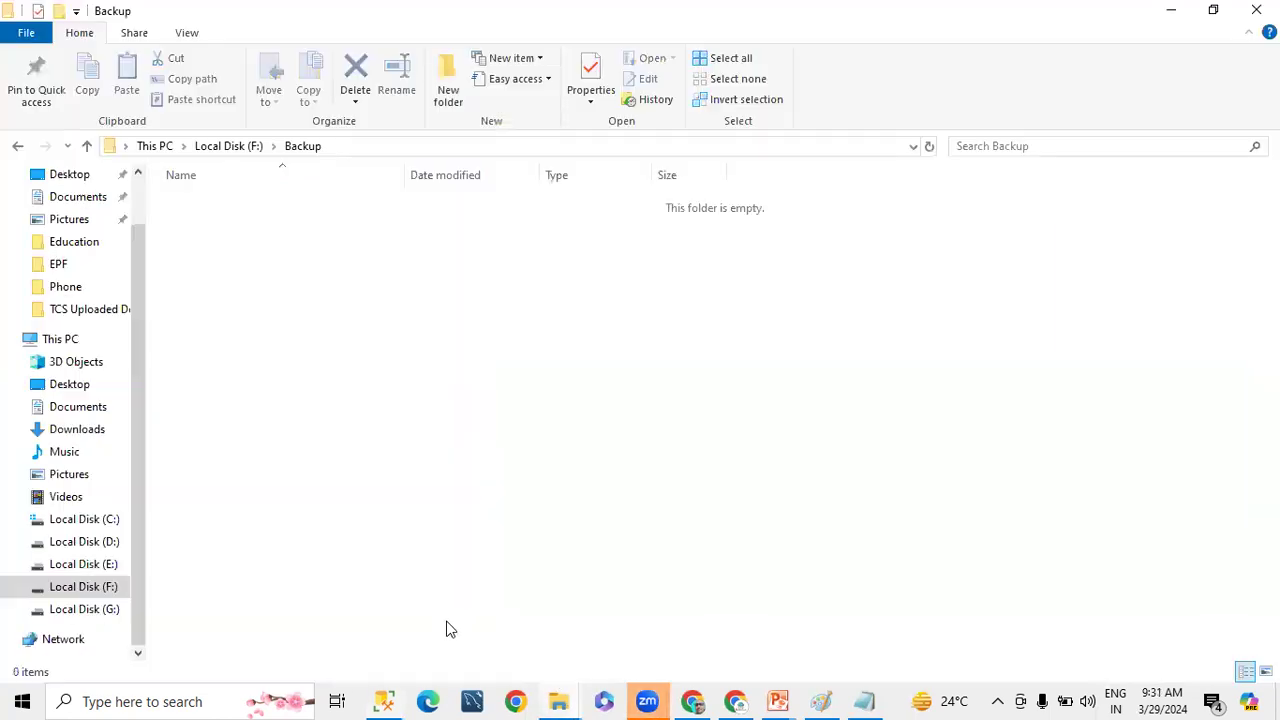
left_click(351, 148)
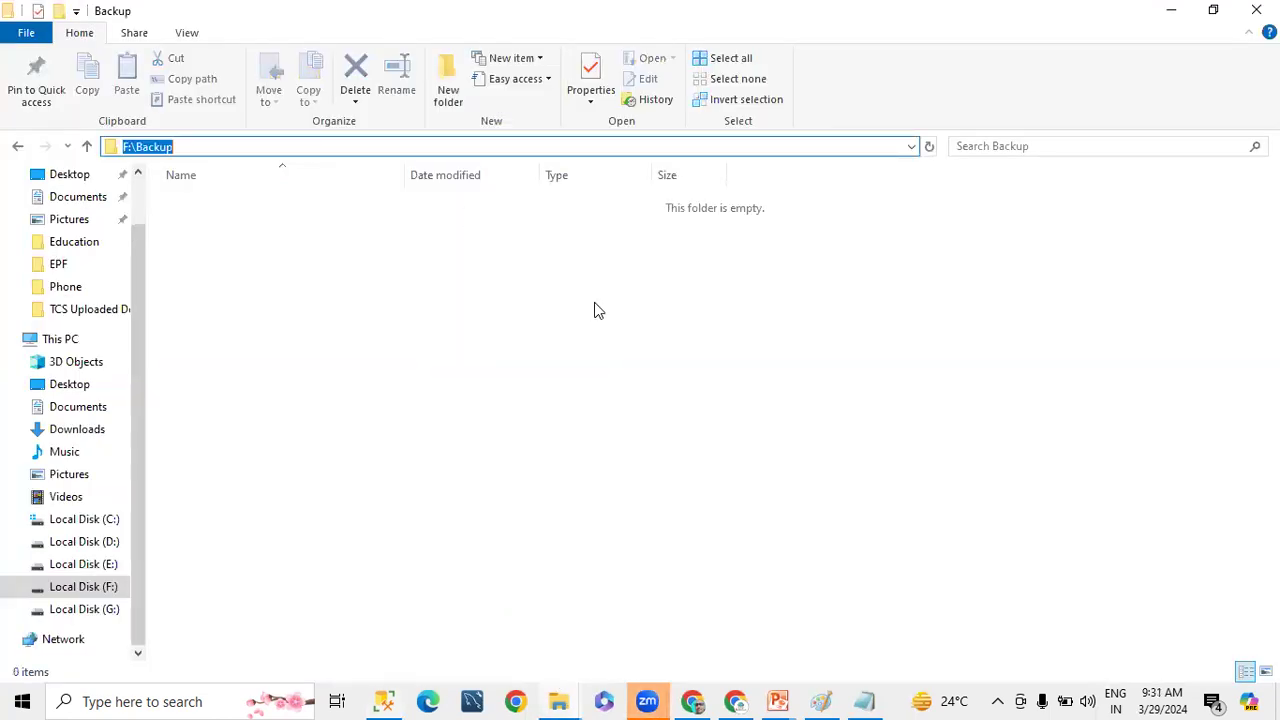
key("alt+Tab")
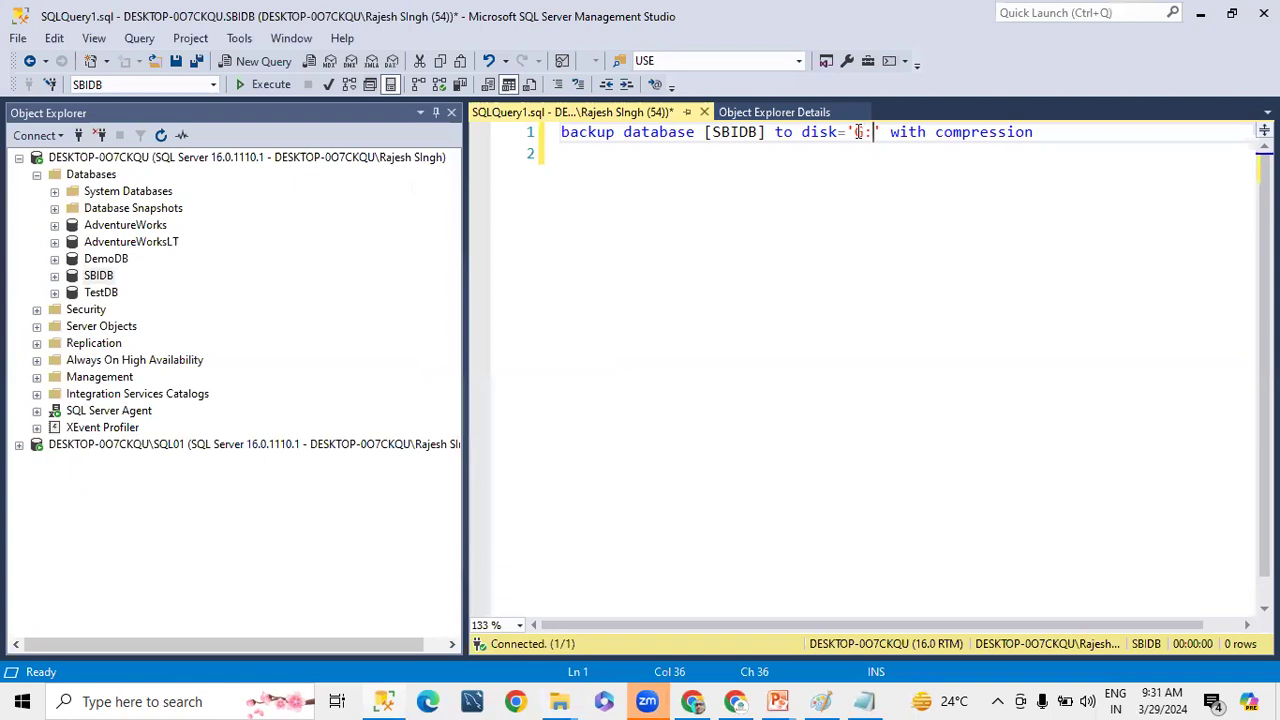
type("\\Backup")
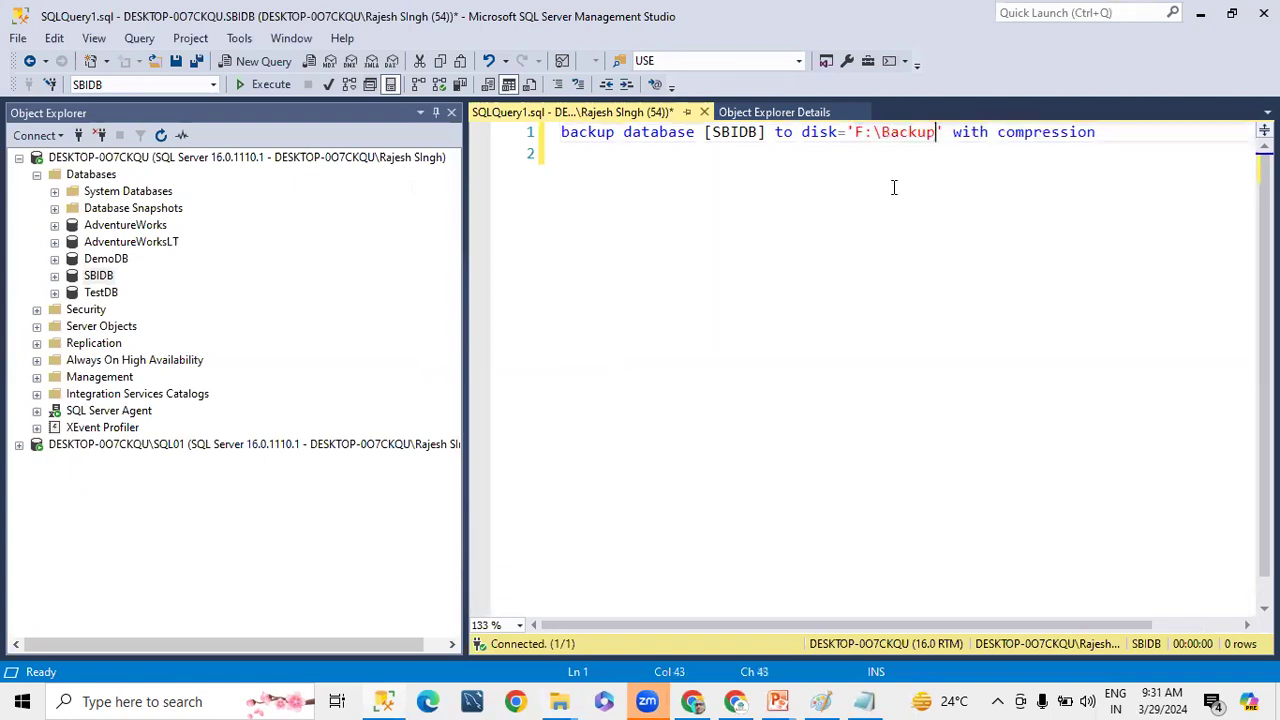
type("\\")
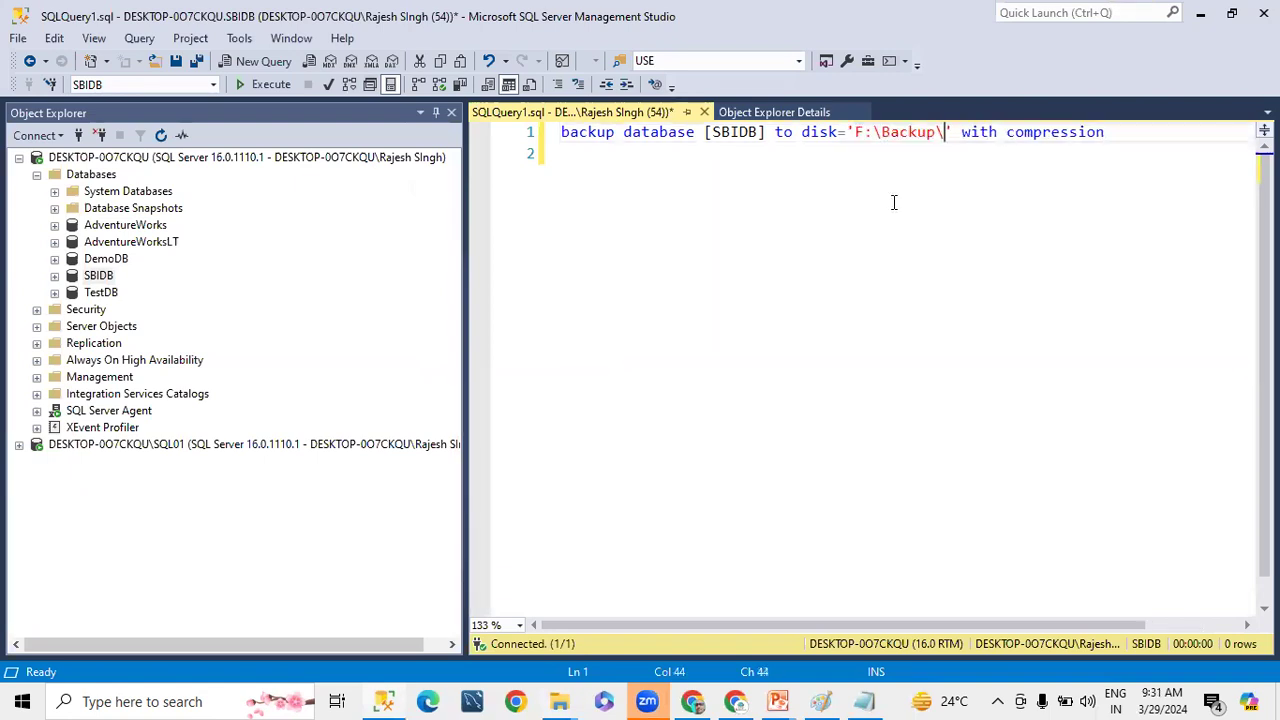
Name the backup file SBIDB_Full_20240329.bak in the disk path and execute the backup statement.
type("SBIDB_20240")
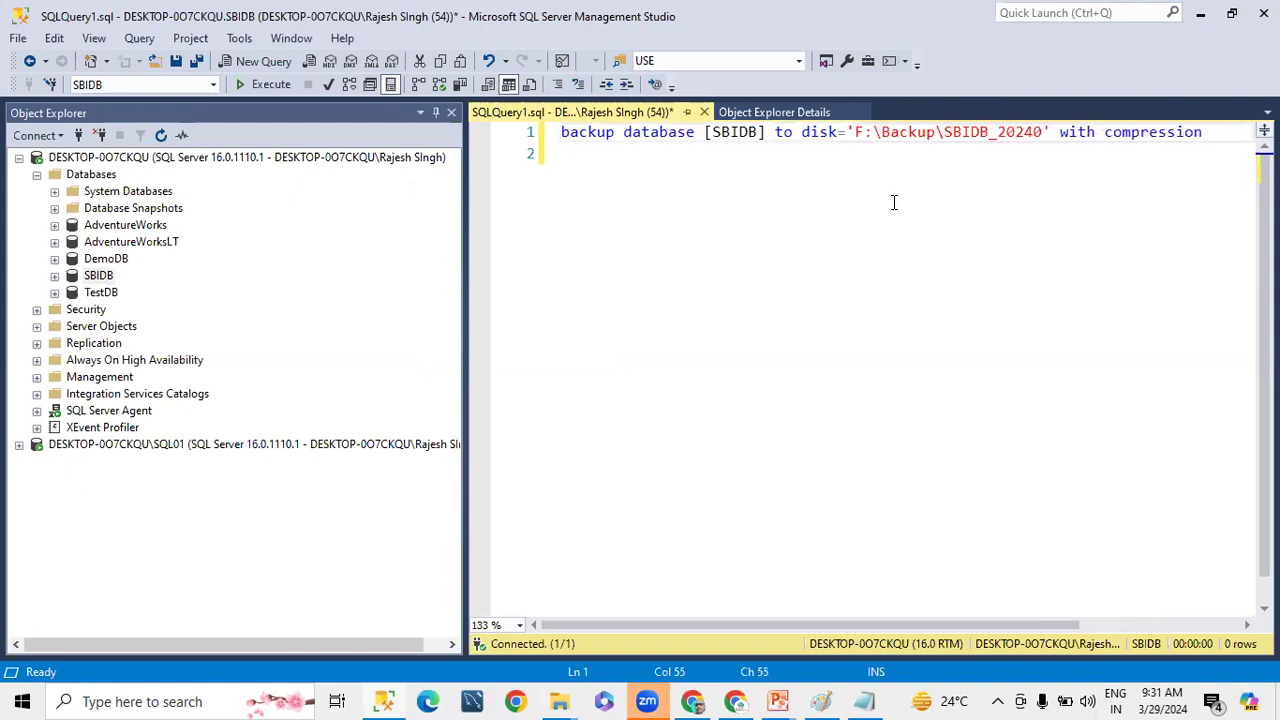
type("329")
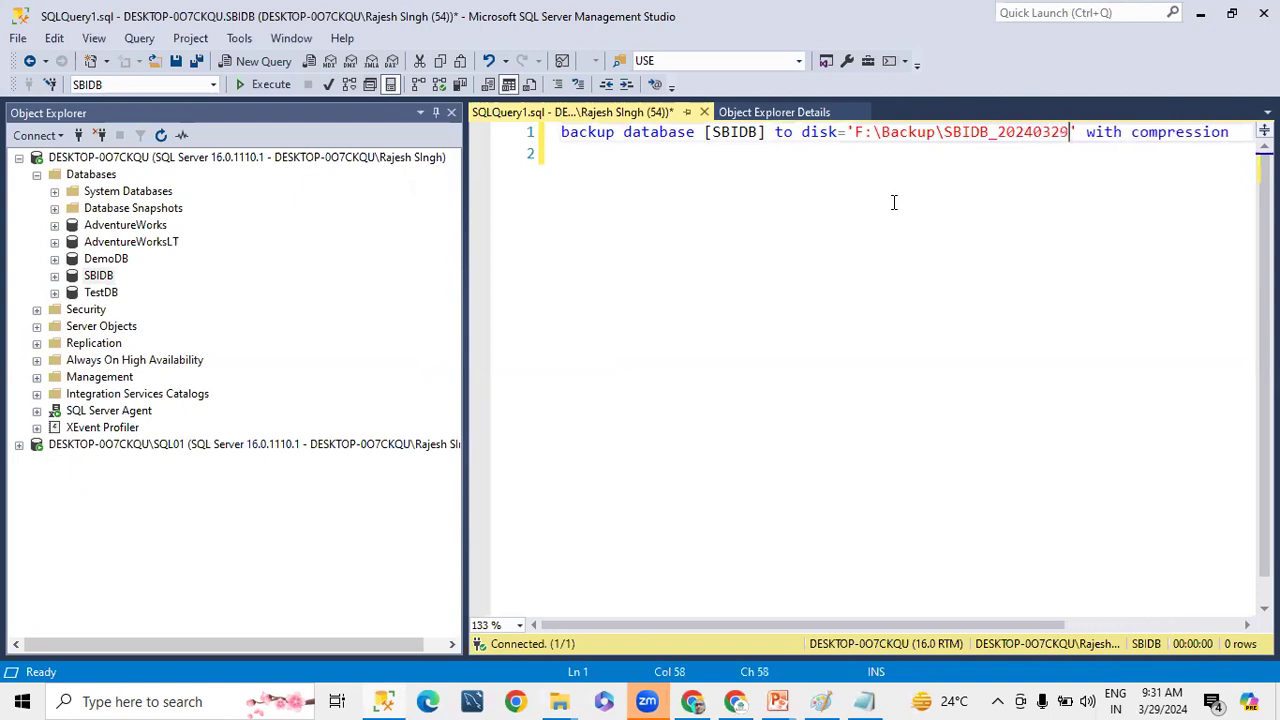
type(".bak")
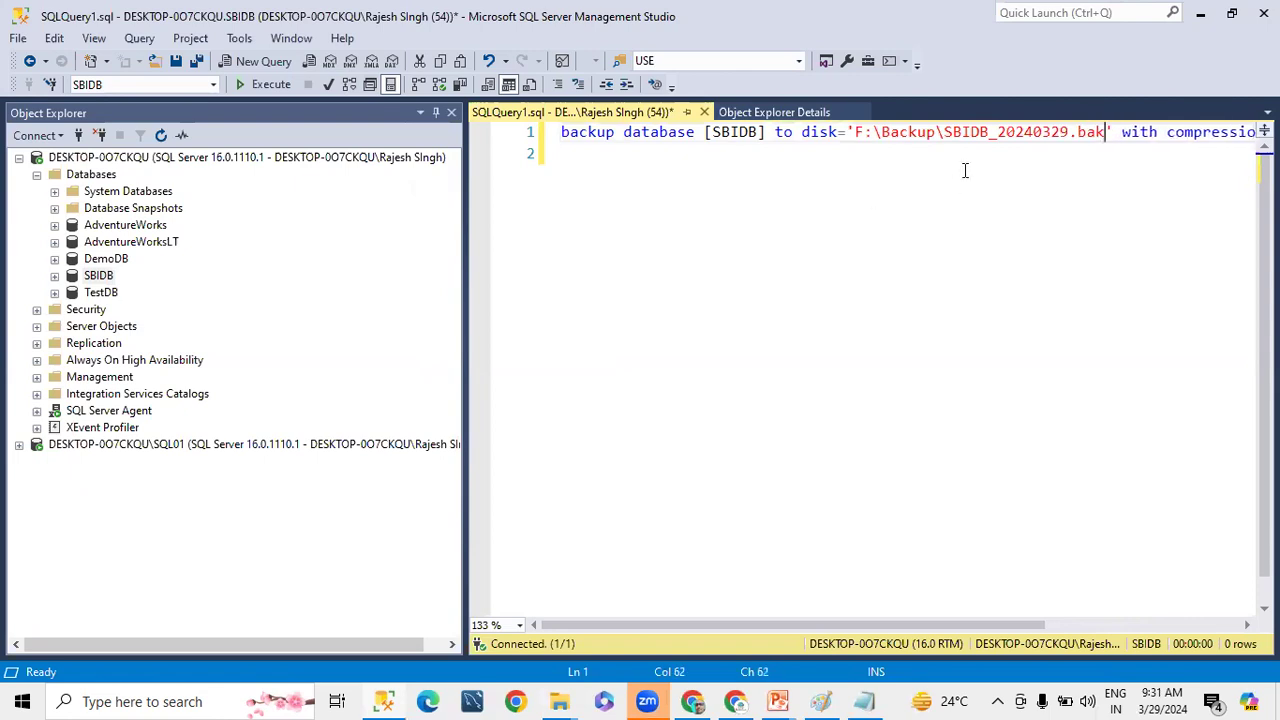
left_click(997, 132)
type("FULL")
key("BackSpace")
key("BackSpace")
key("BackSpace")
type("ull_")
left_click(727, 198)
left_click(279, 88)
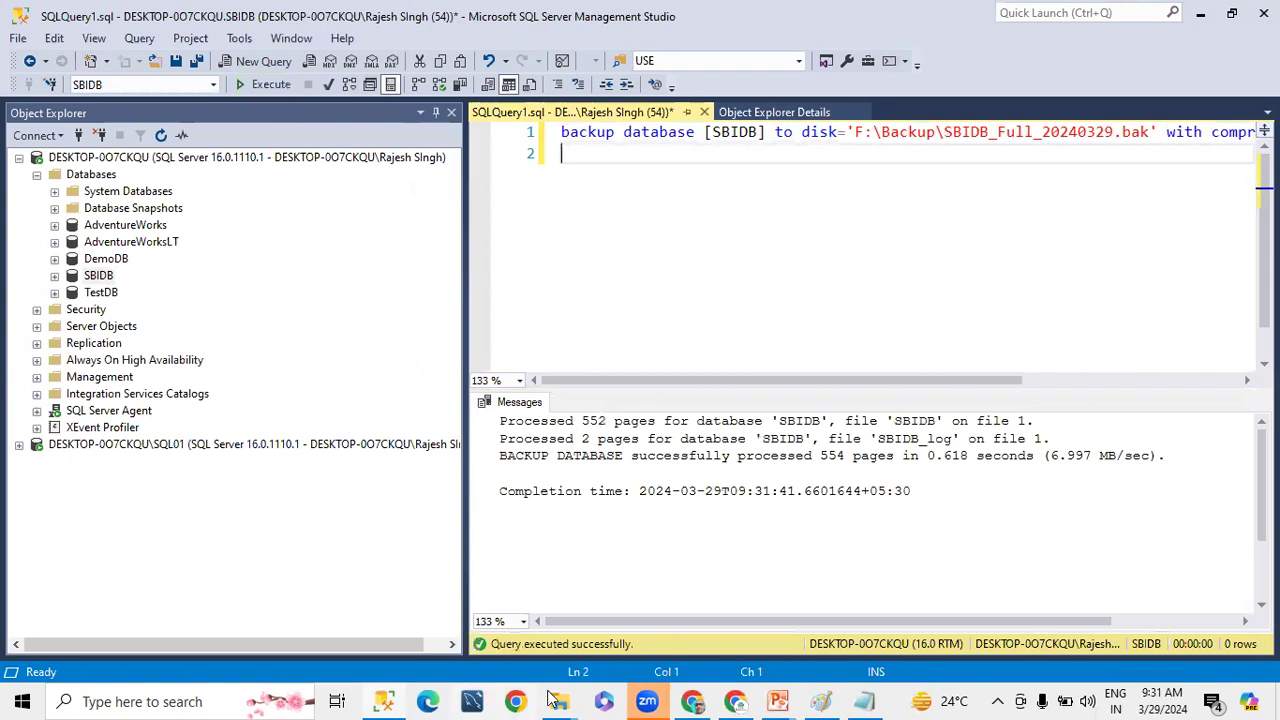
In File Explorer, copy SBIDB_Full_20240329.bak from F:\Backup into the shared network folder BackupLogship.
mouse_move(559, 700)
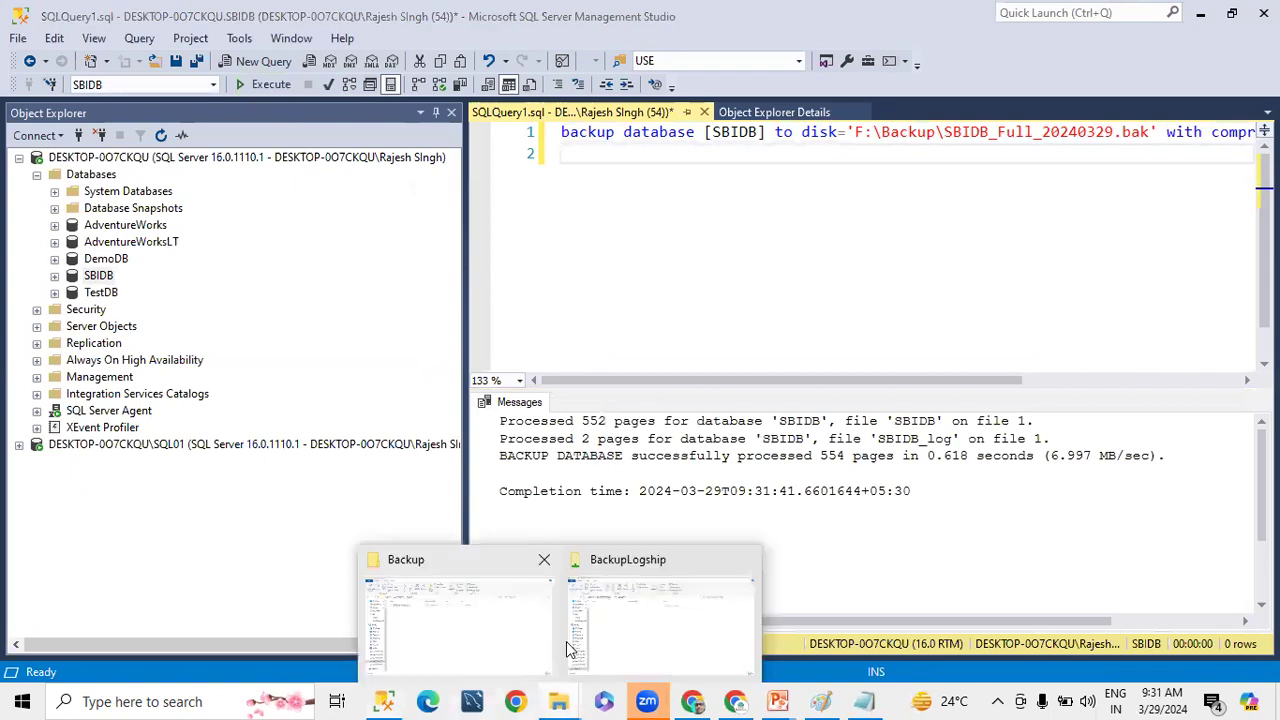
left_click(430, 615)
left_click(204, 210)
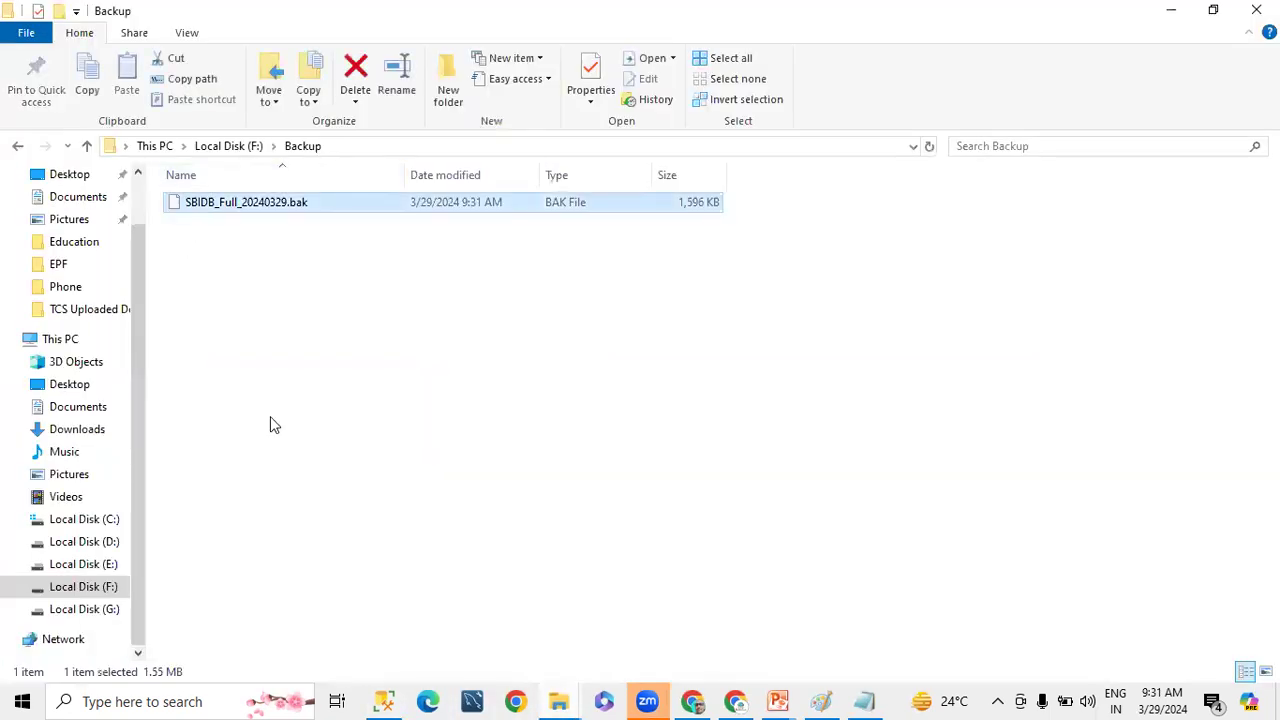
right_click(203, 205)
left_click(262, 513)
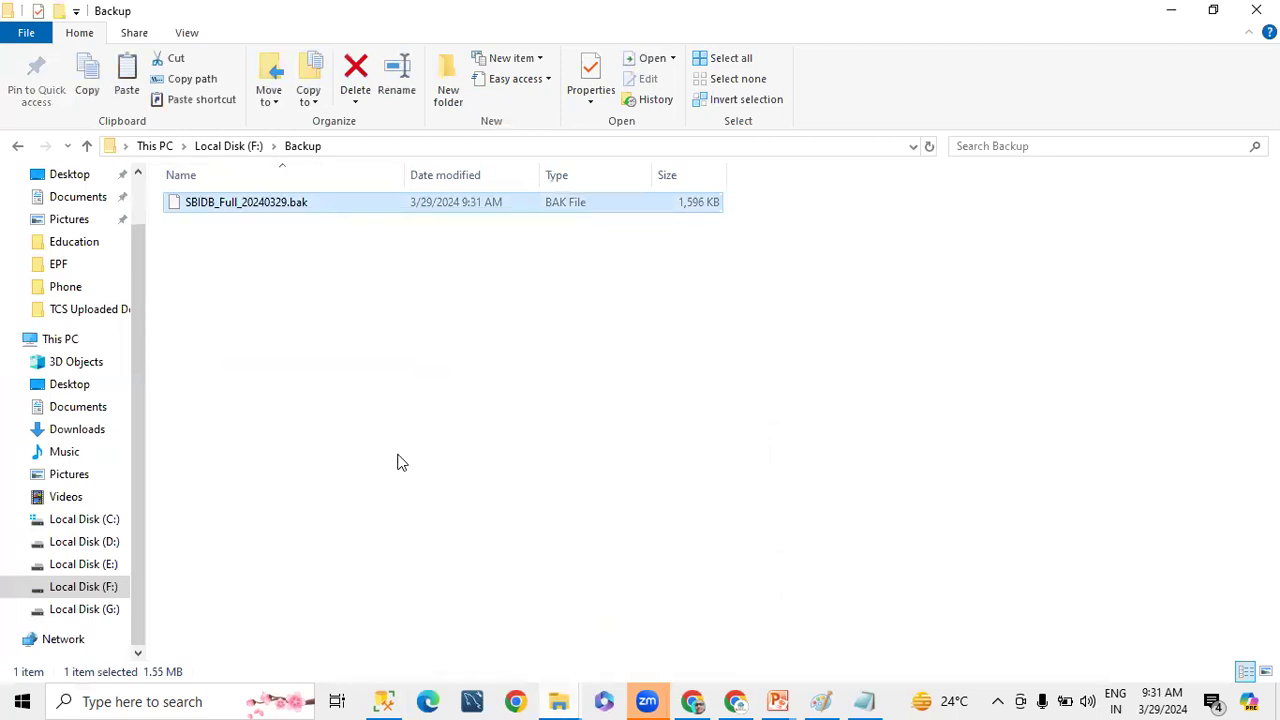
key("super")
left_click(673, 530)
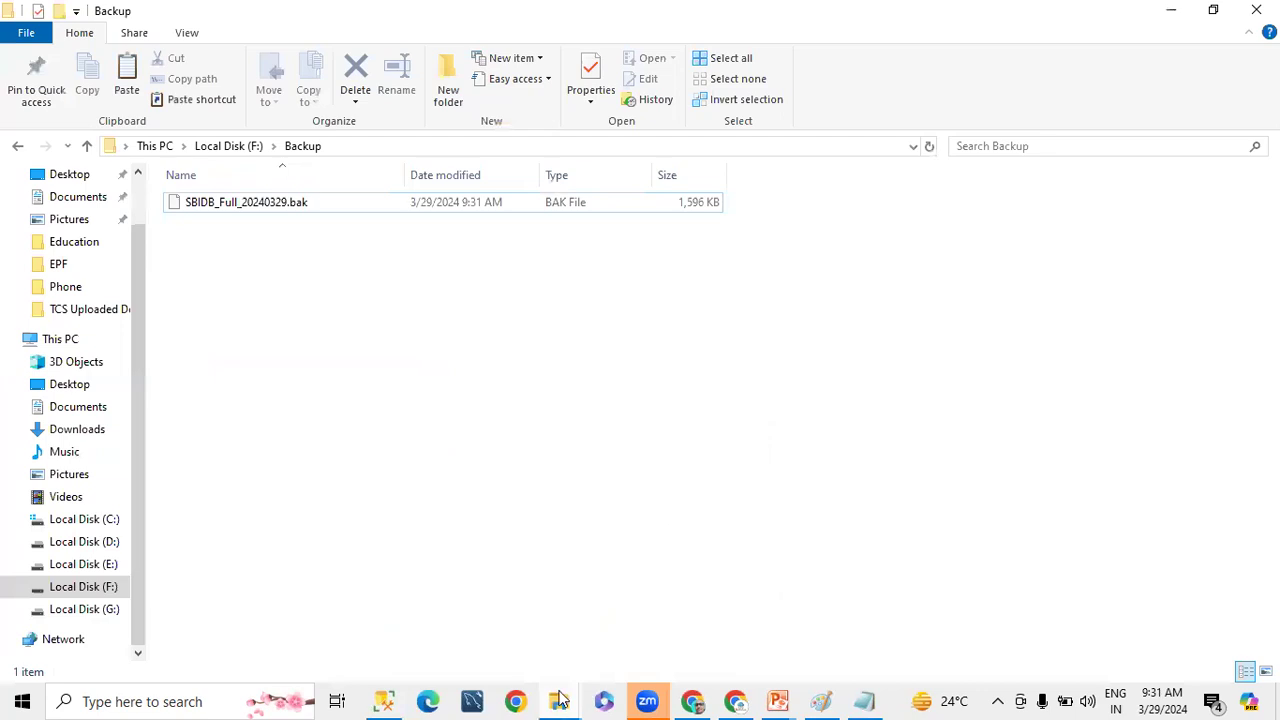
mouse_move(558, 701)
left_click(660, 607)
right_click(300, 316)
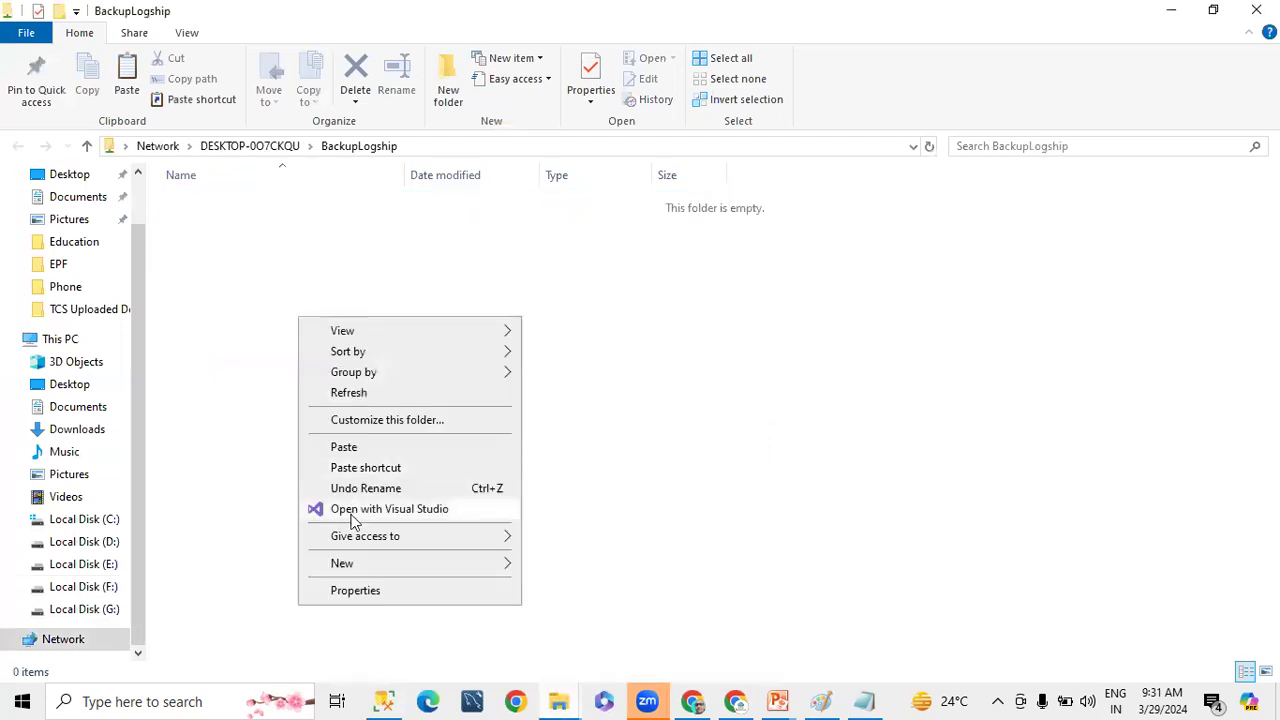
left_click(345, 447)
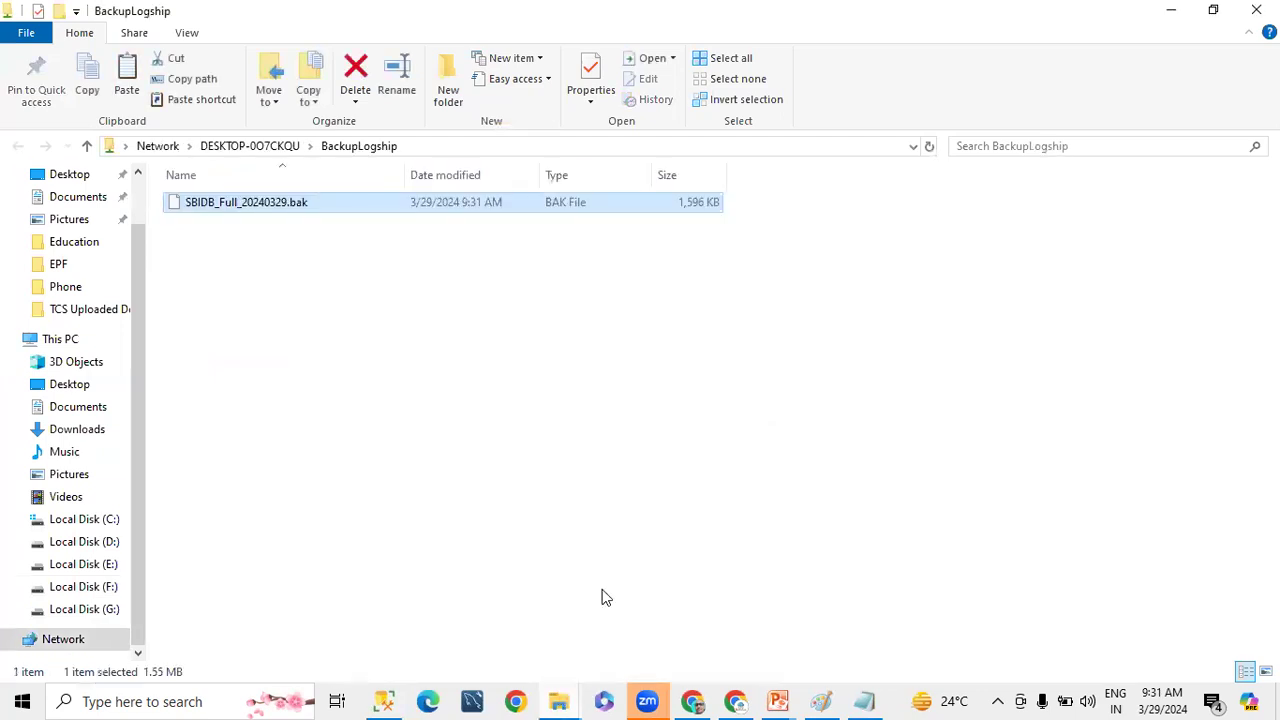
Switch to SQL Server Management Studio and open the Restore Database dialog for the databases of the SQL01 instance.
left_click(378, 701)
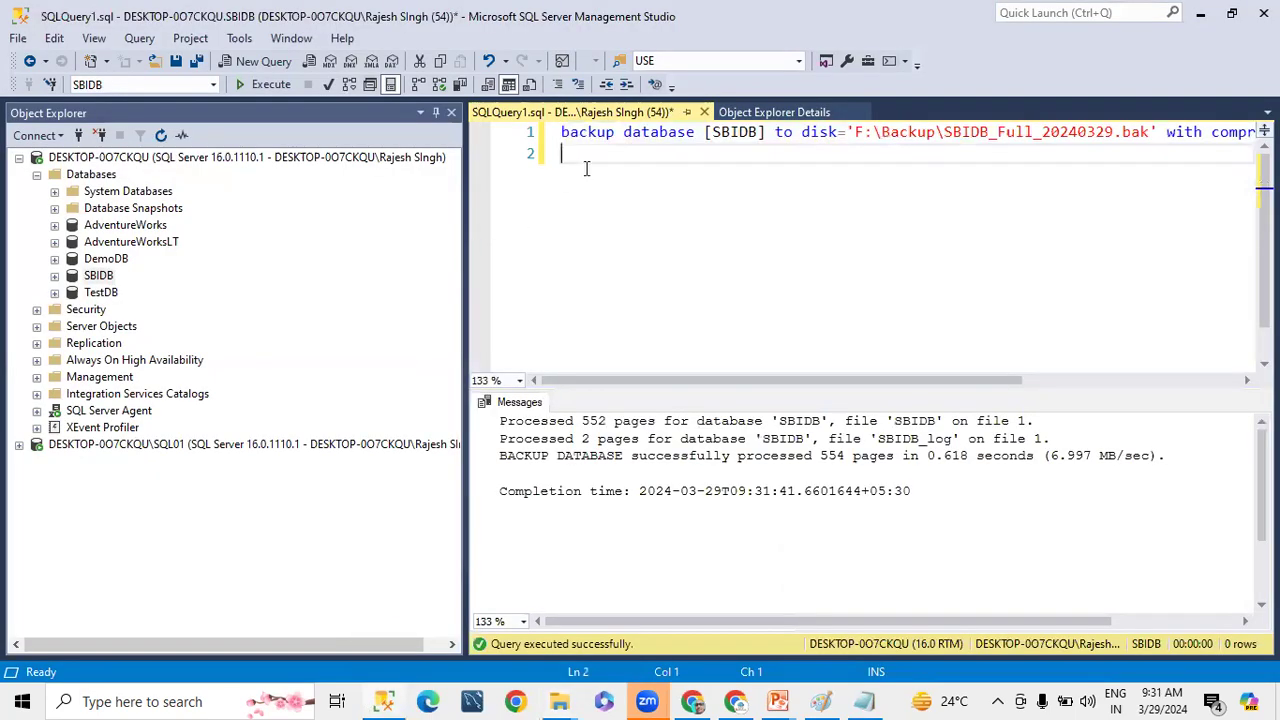
key("ctrl+a")
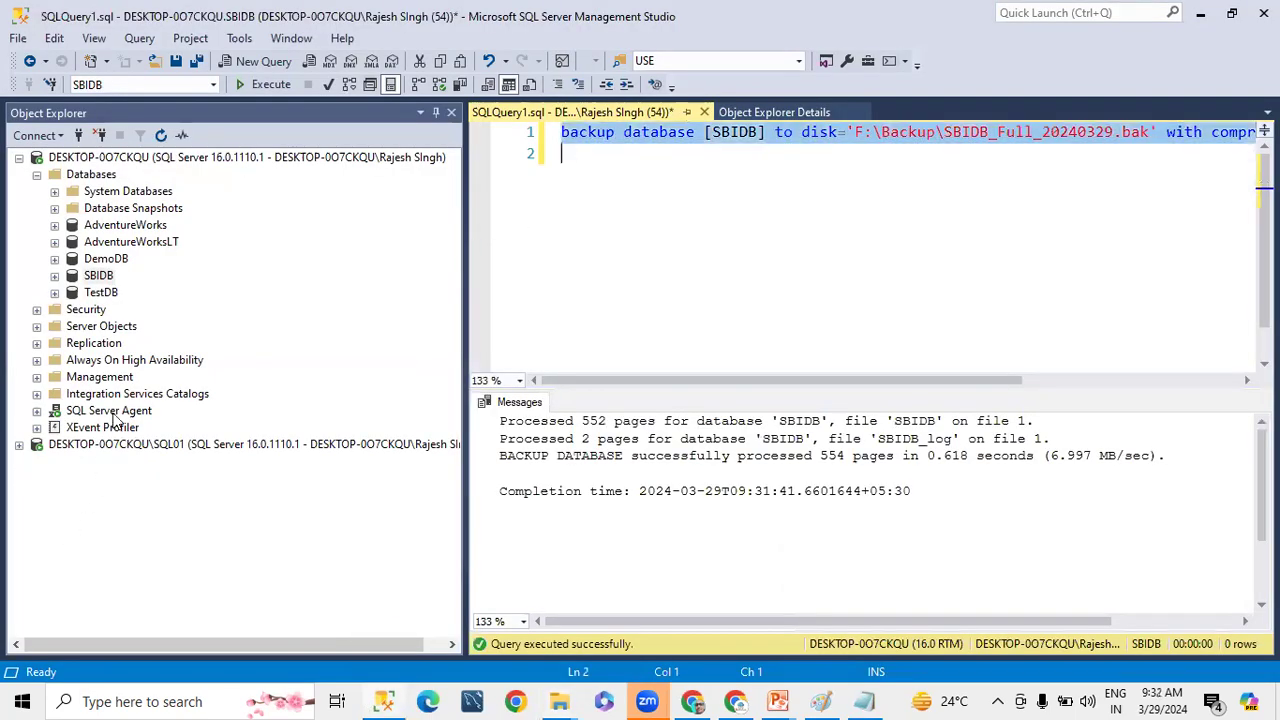
left_click(19, 444)
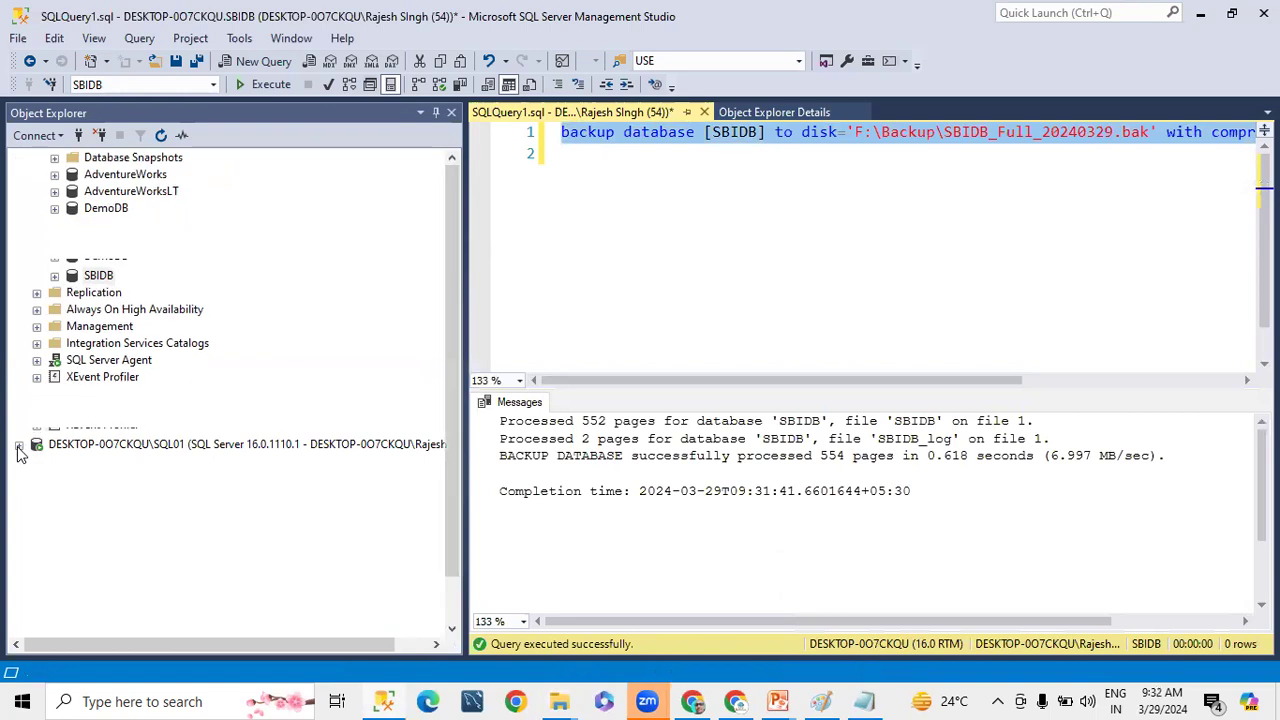
right_click(90, 411)
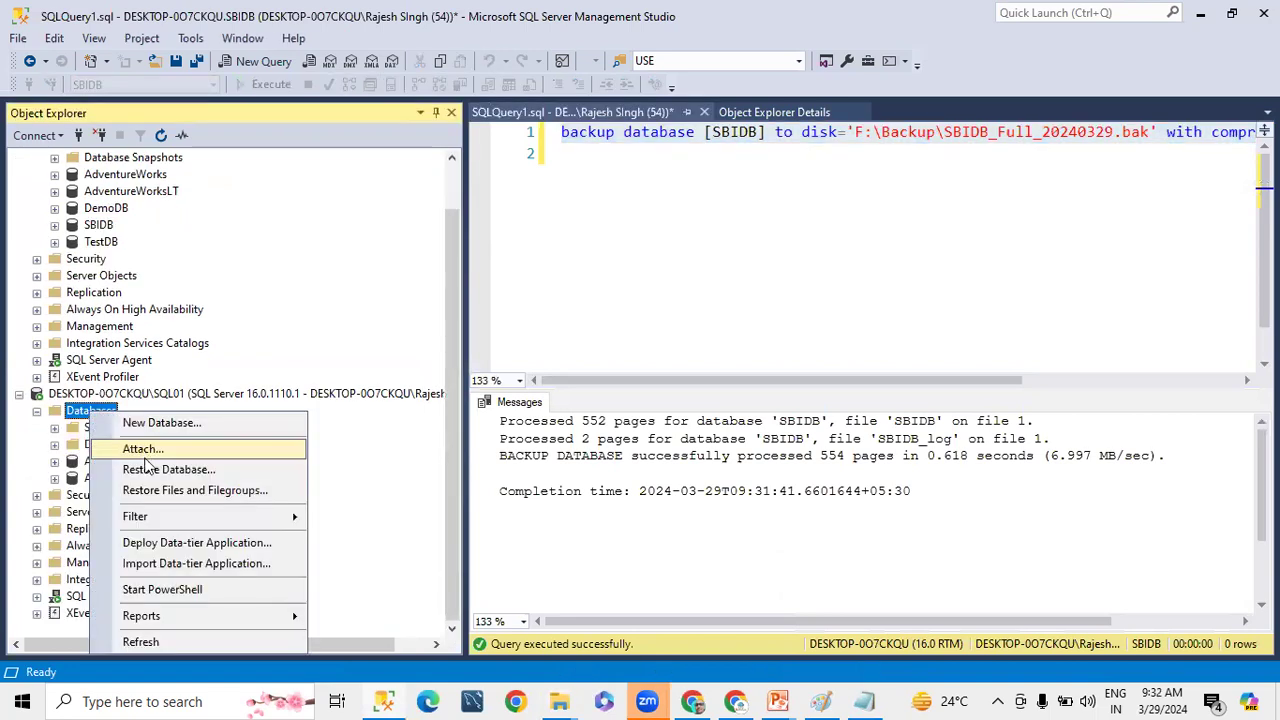
left_click(152, 470)
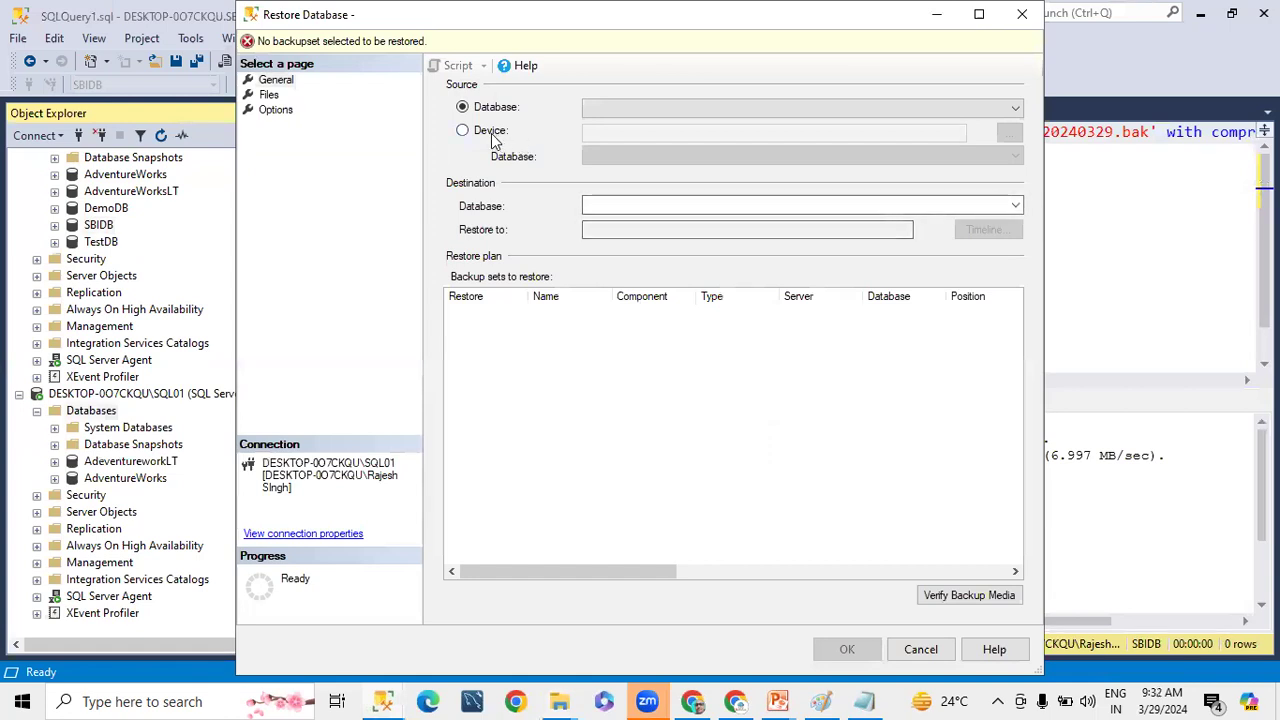
Set the restore source to a device and add the backup file SBIDB_Full_20240329.bak from F:\BackupLogship.
left_click(491, 133)
left_click(1009, 135)
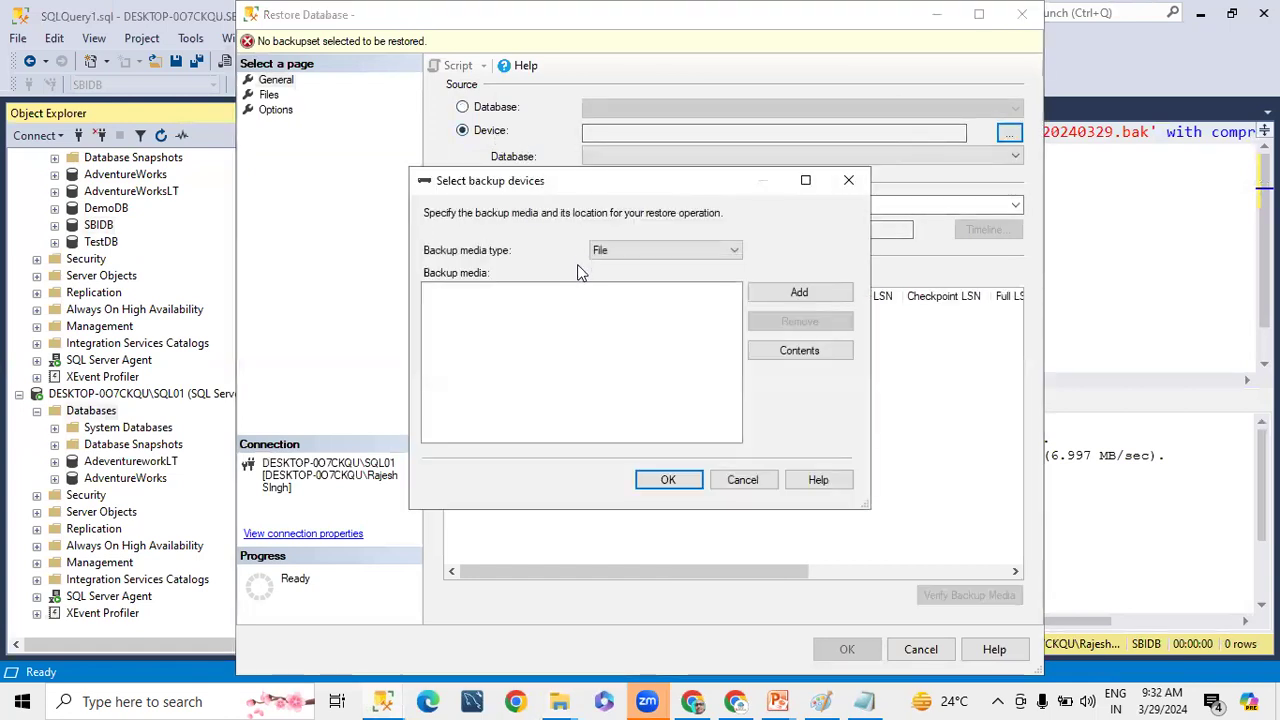
left_click(799, 292)
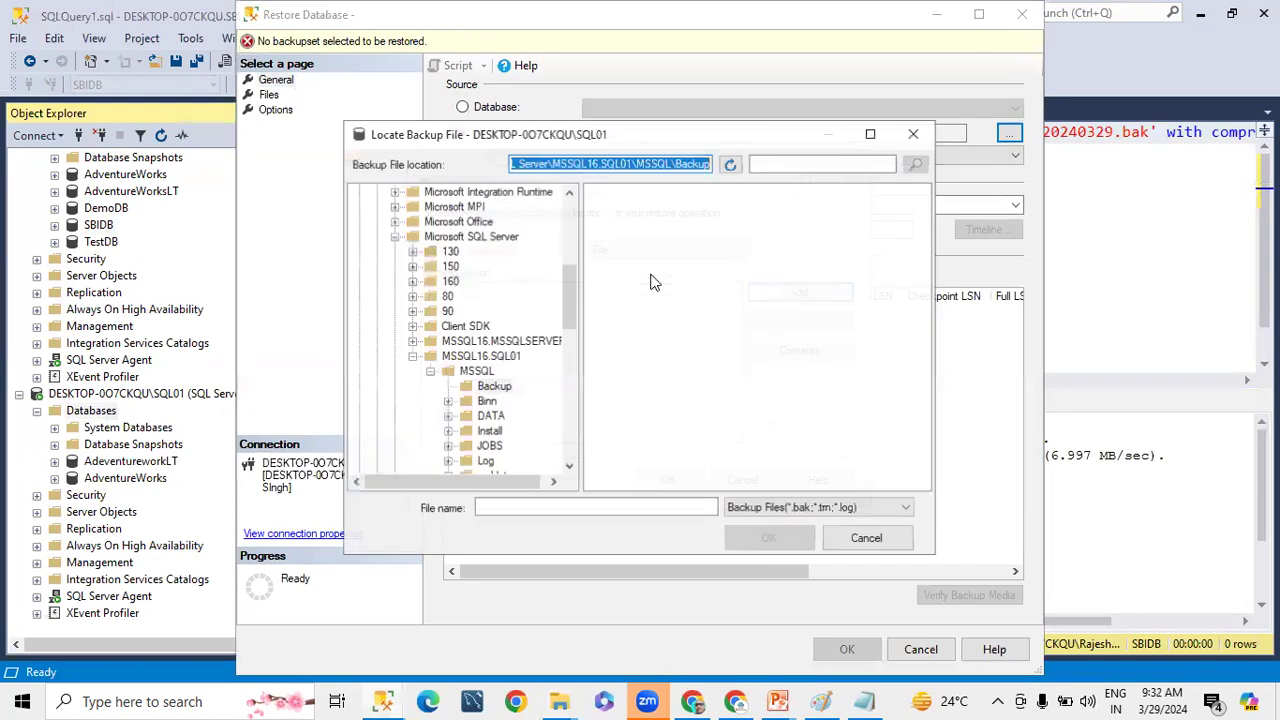
left_click_drag(572, 302, 568, 205)
left_click(358, 191)
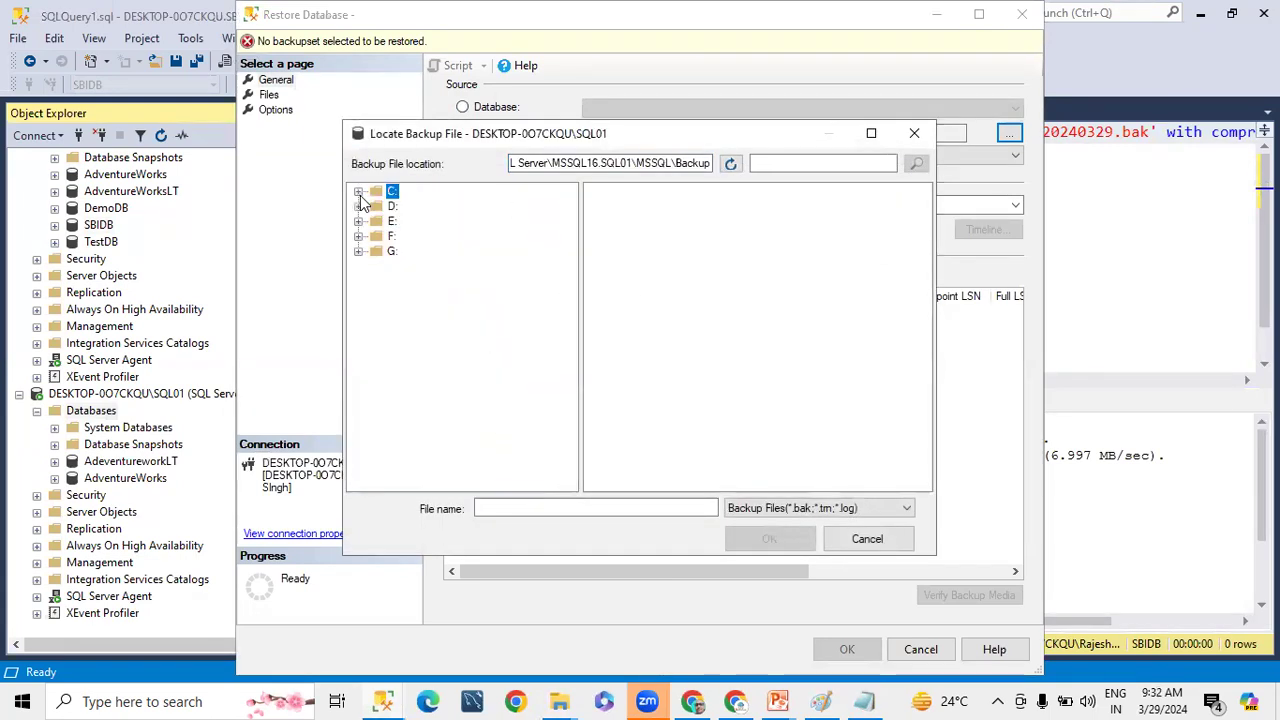
left_click(358, 236)
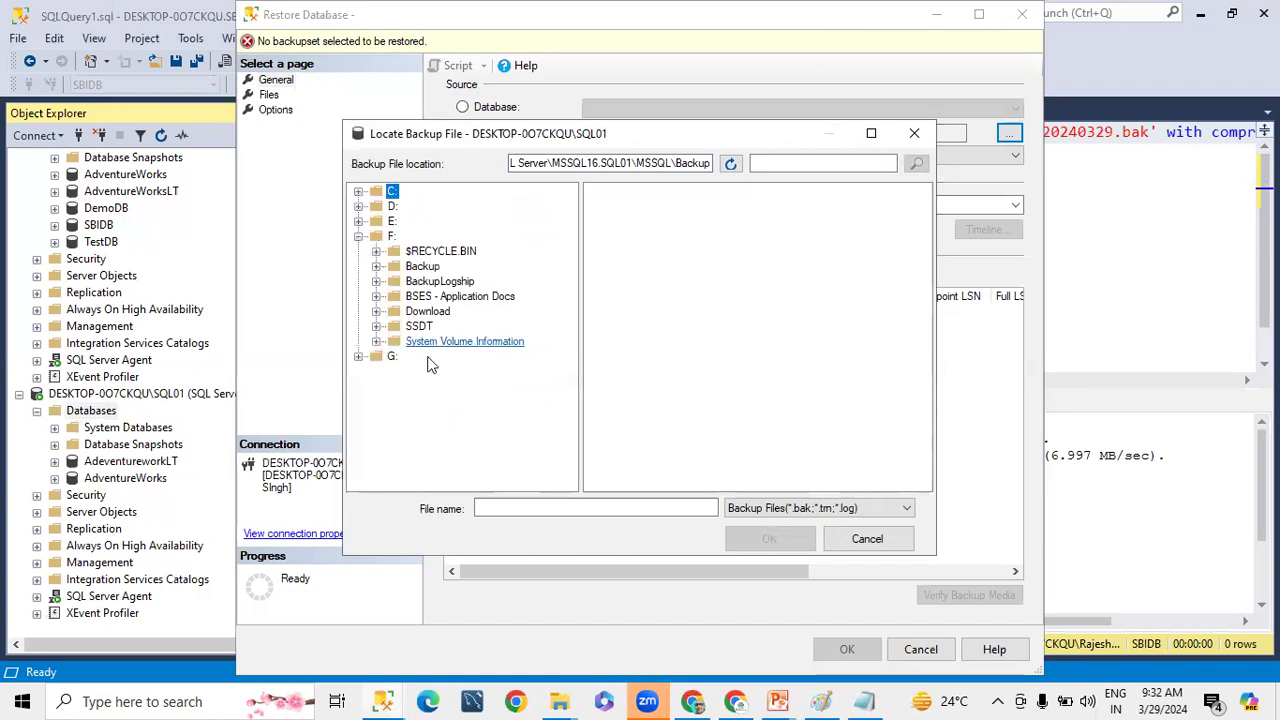
left_click(440, 281)
left_click(651, 197)
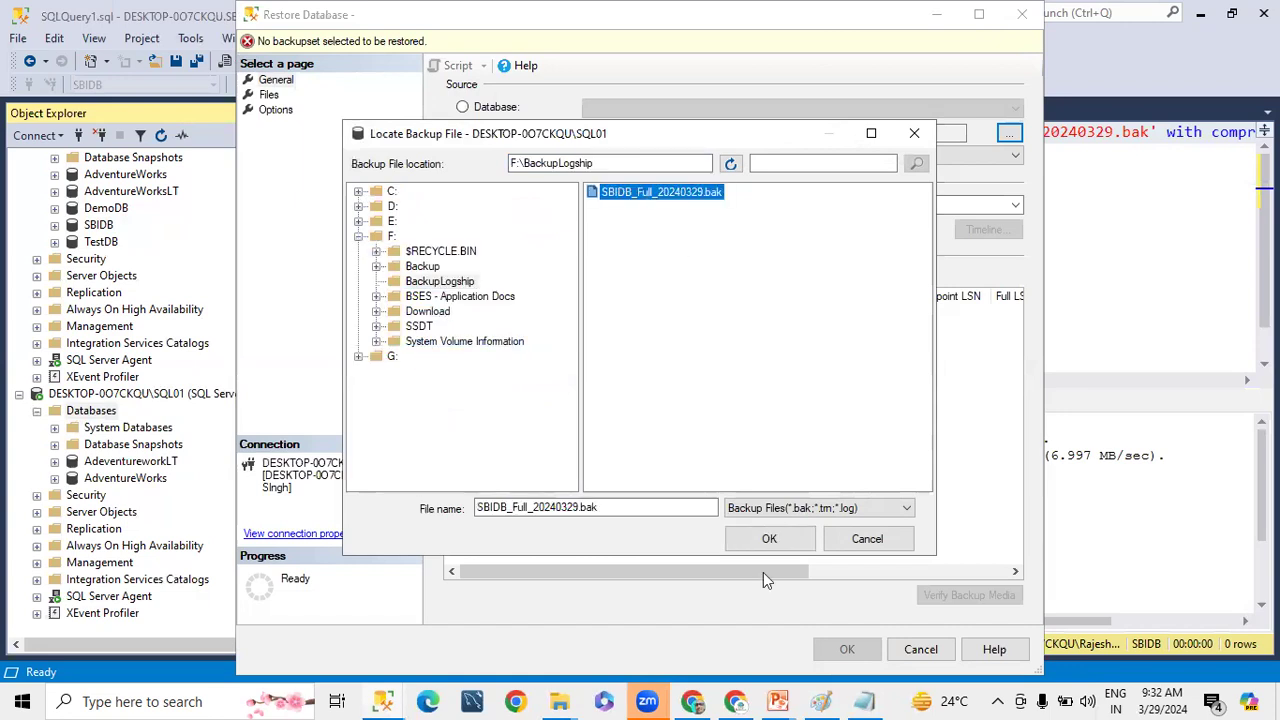
left_click(767, 540)
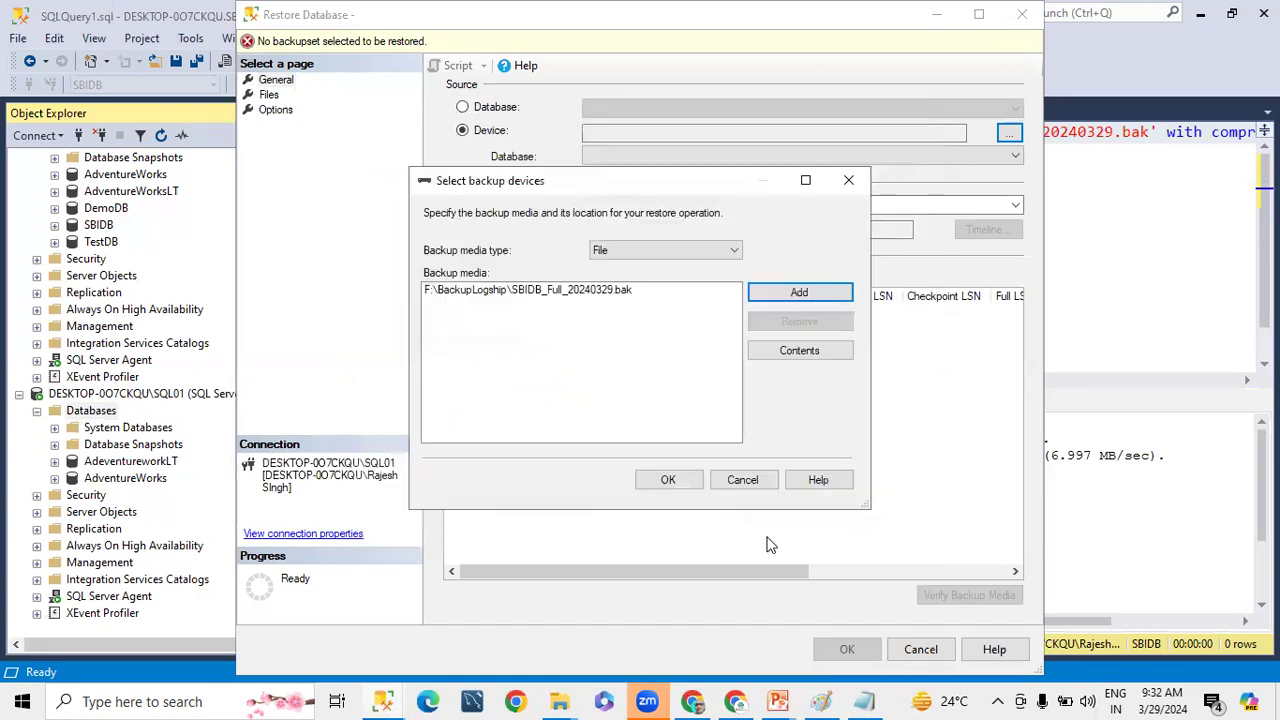
left_click(668, 482)
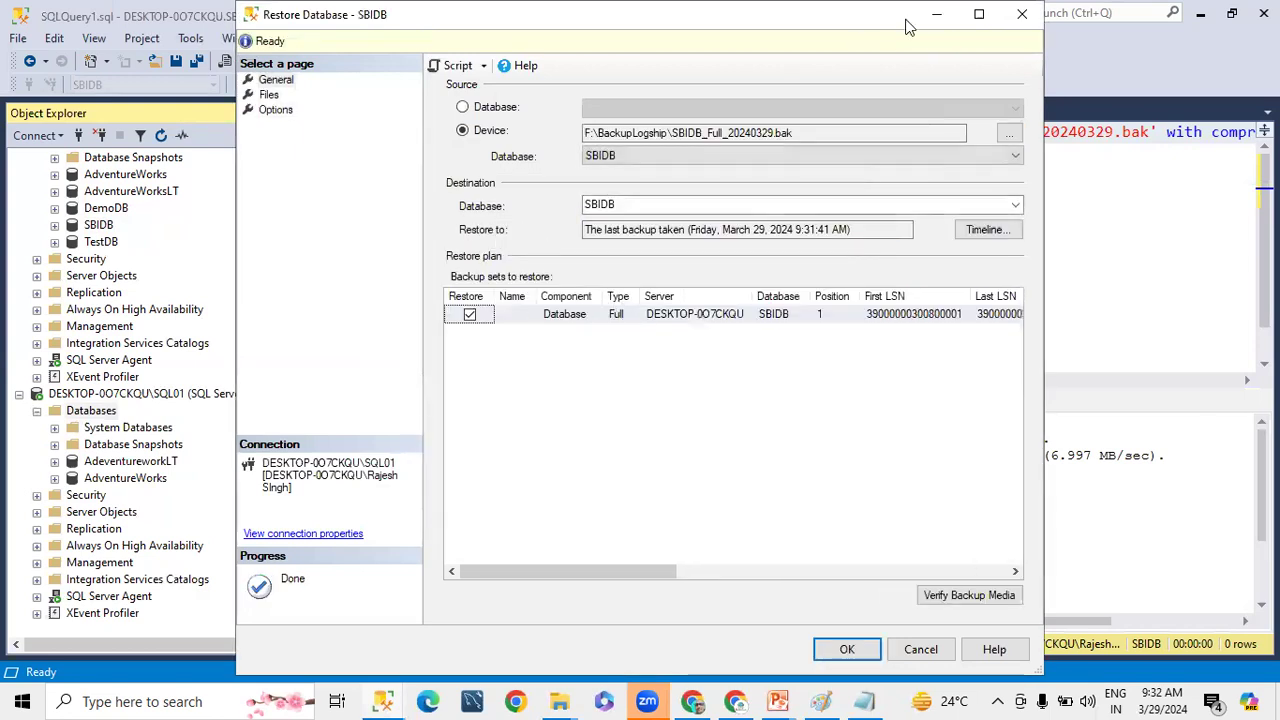
Maximize the restore dialog, show its database files, and widen the Original File Name and Restore As columns to fit their paths.
left_click(979, 14)
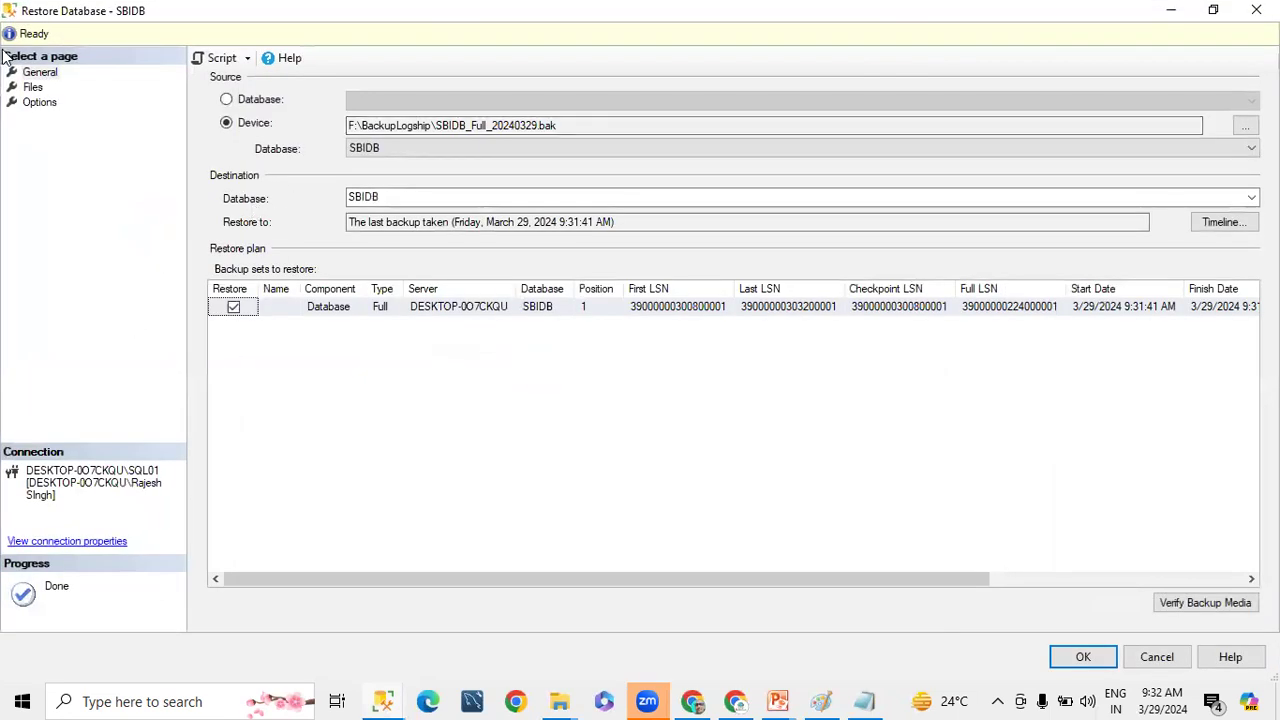
left_click(38, 102)
left_click(33, 88)
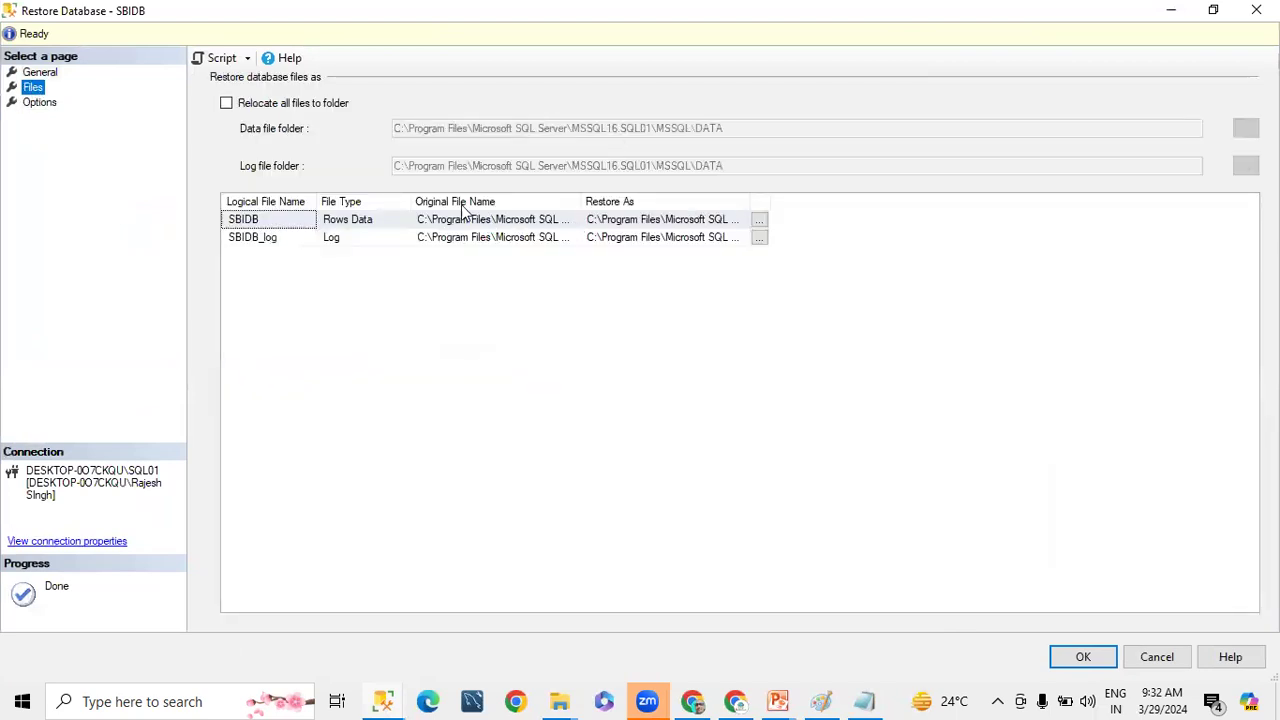
double_click(578, 201)
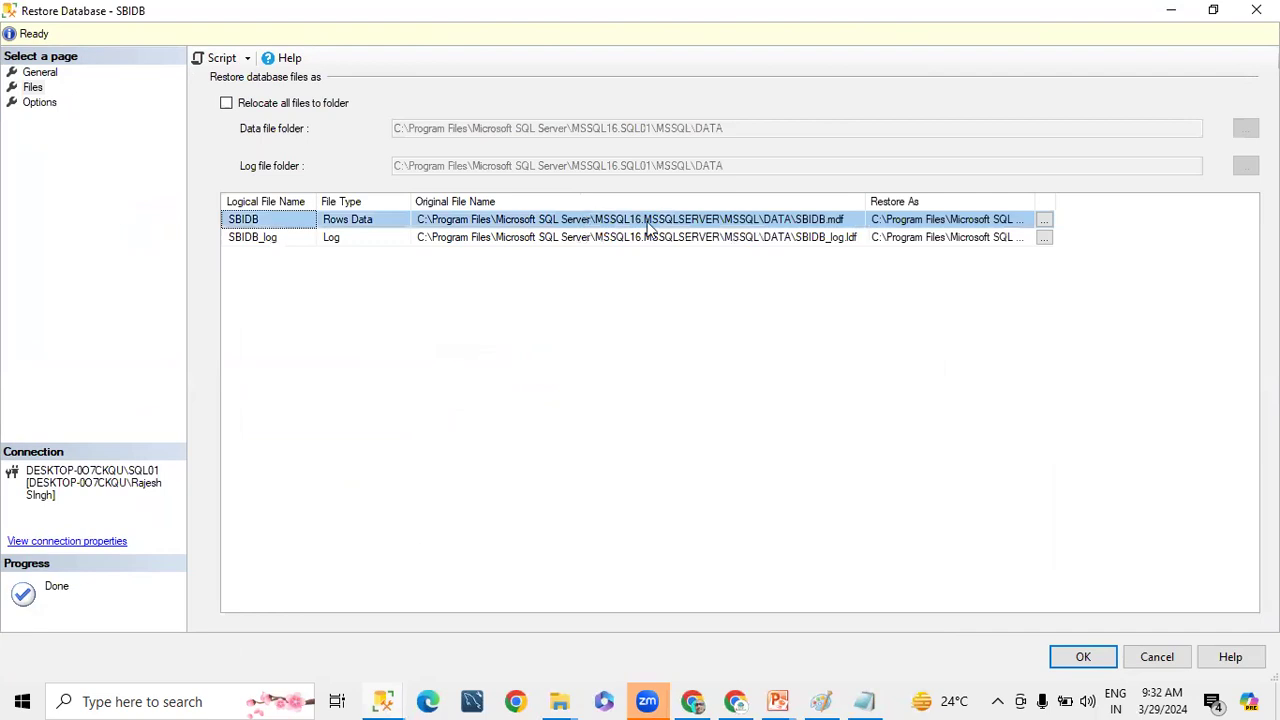
double_click(1034, 194)
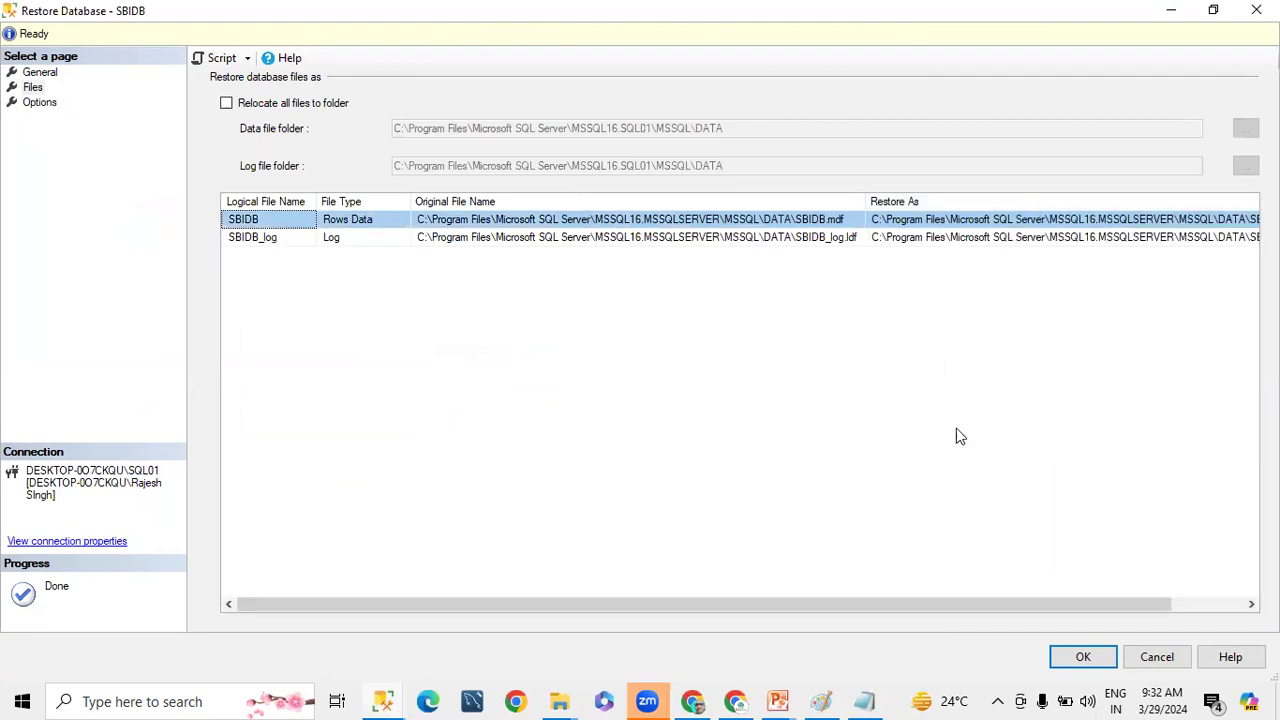
Add 01 to the Restore As file names of the SBIDB data and log files, making the data file SBIDB01.mdf.
left_click(1000, 222)
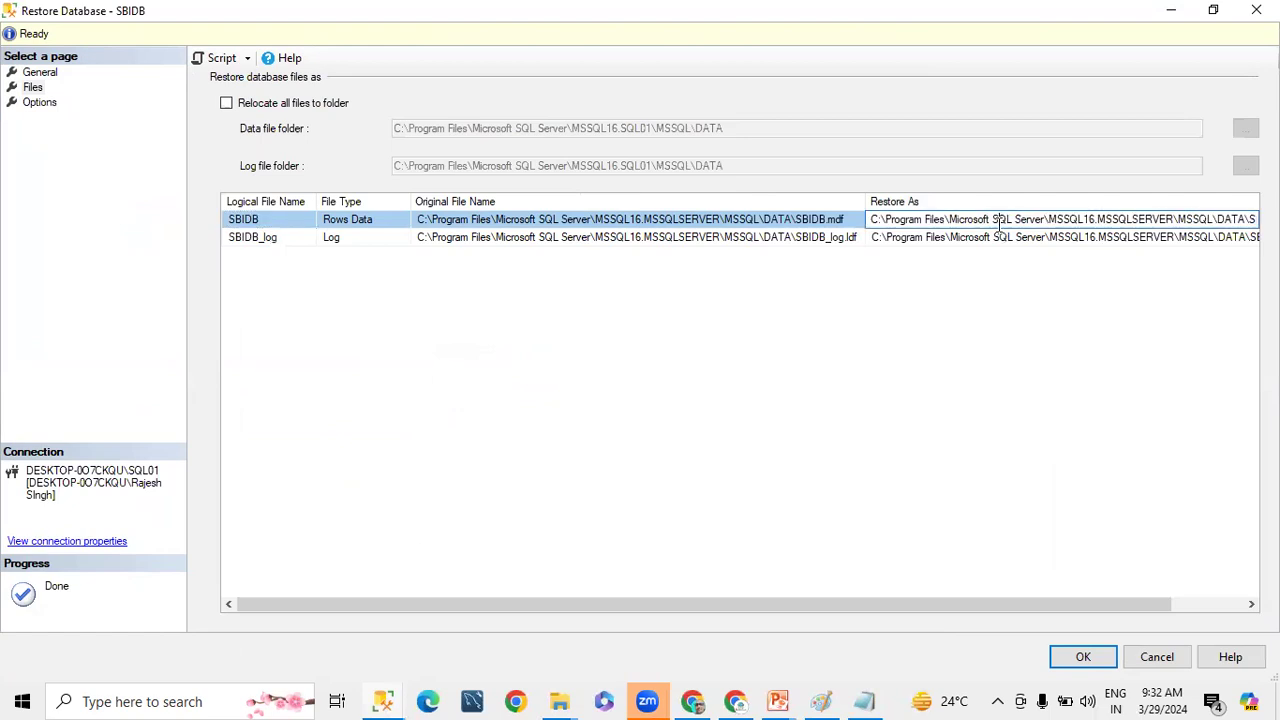
key("End")
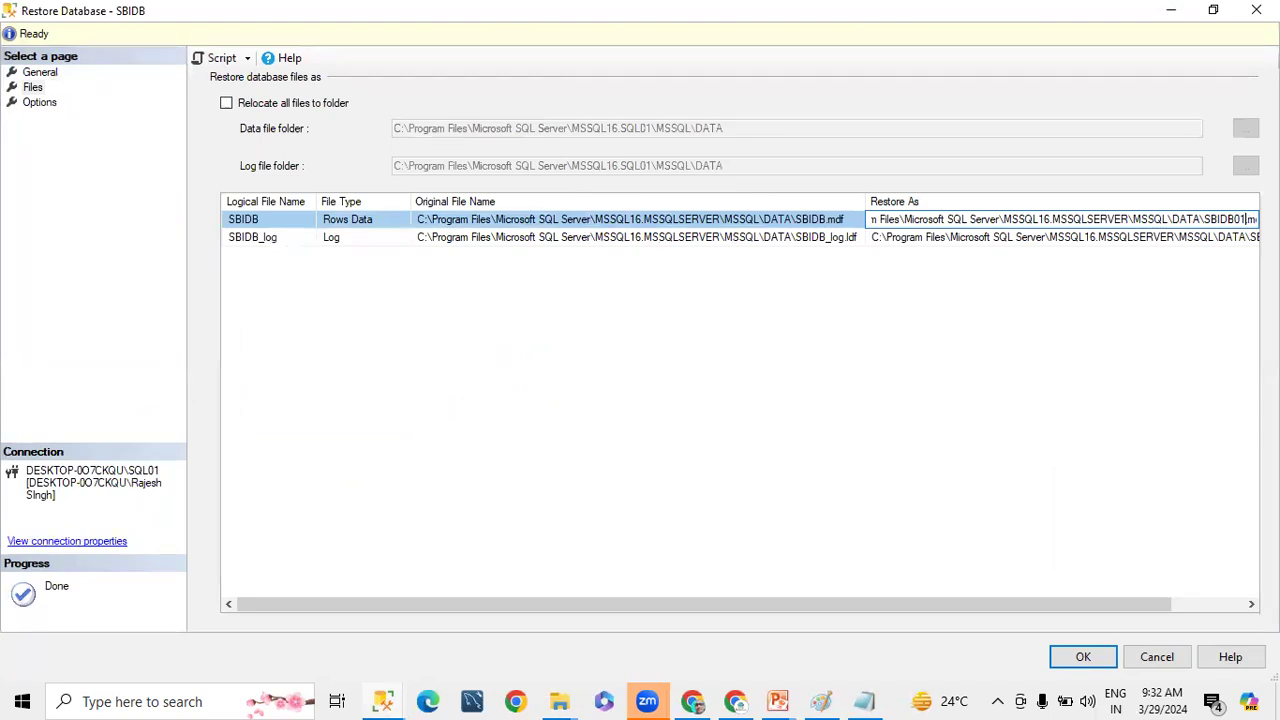
left_click(1226, 237)
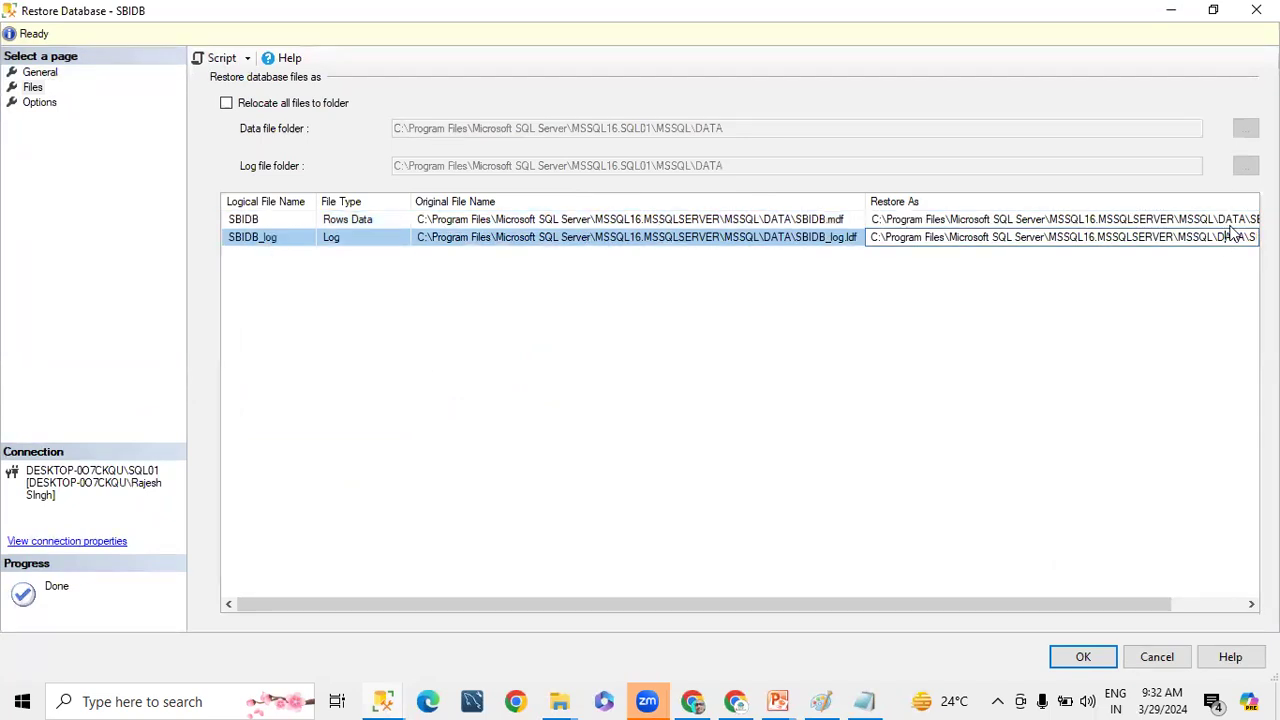
key("End")
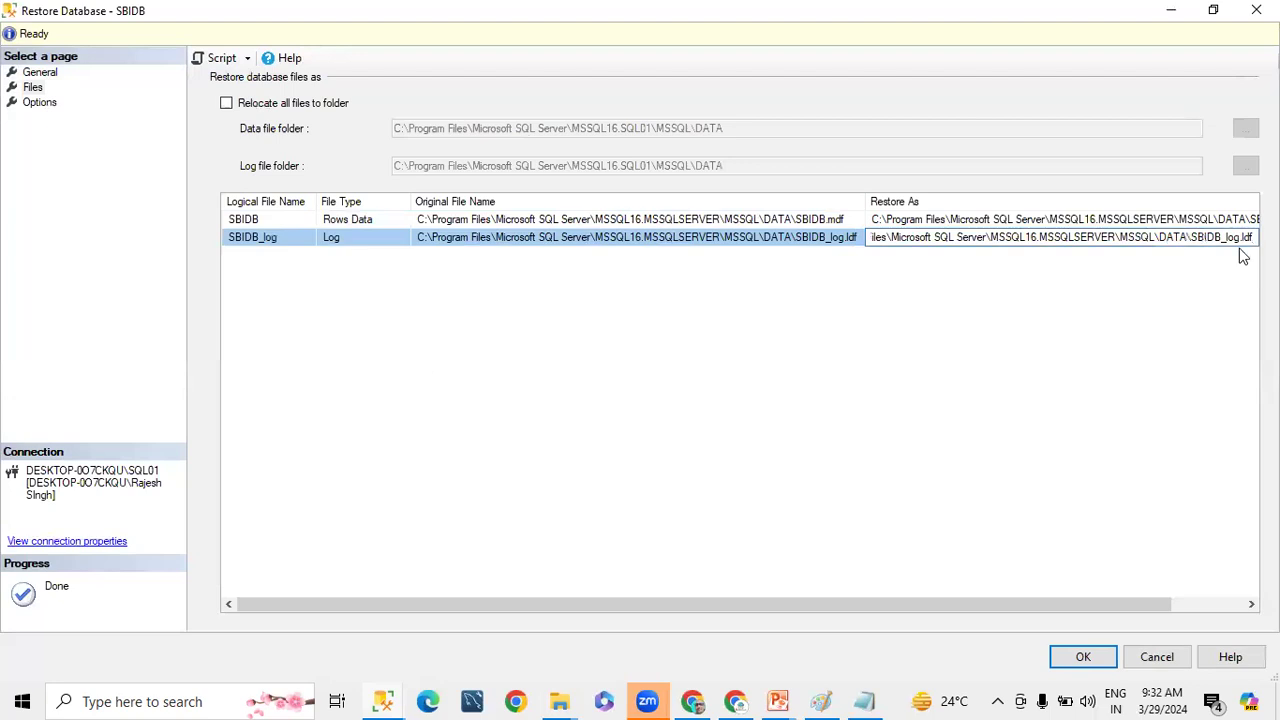
type("01")
left_click(1228, 218)
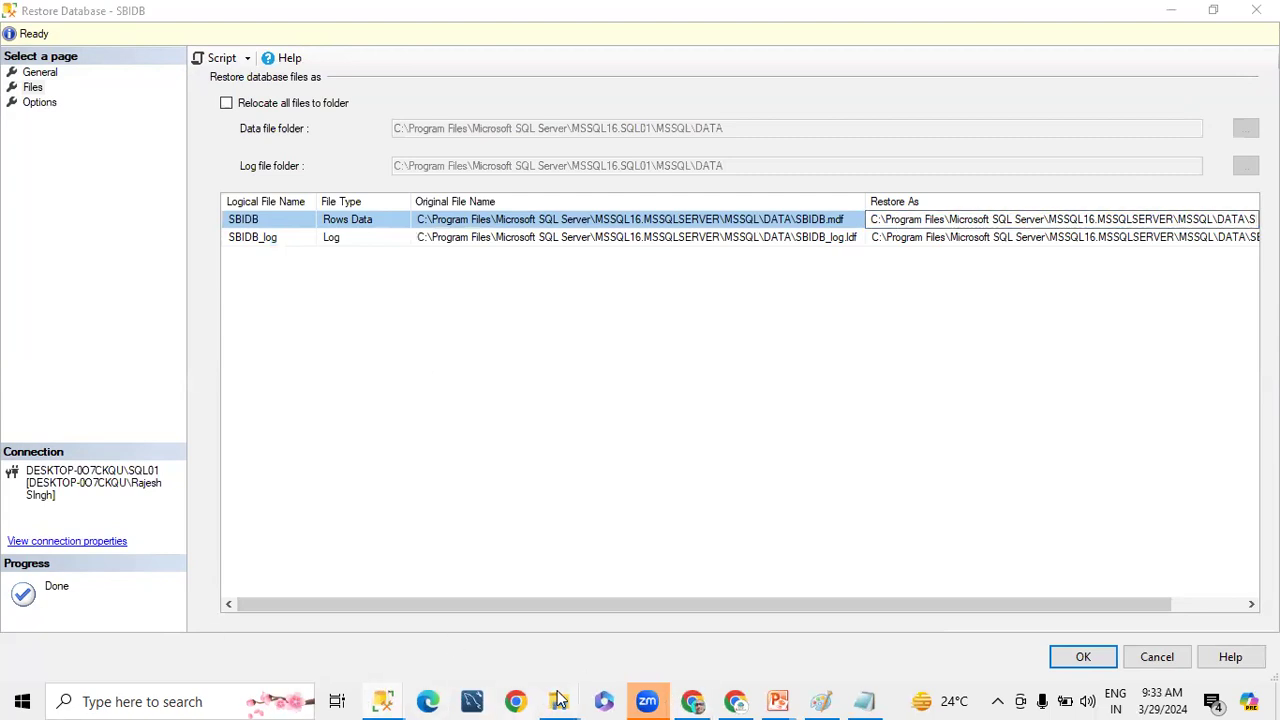
Switch to File Explorer and create a folder named SQLData on Local Disk (F:).
key("alt+Tab")
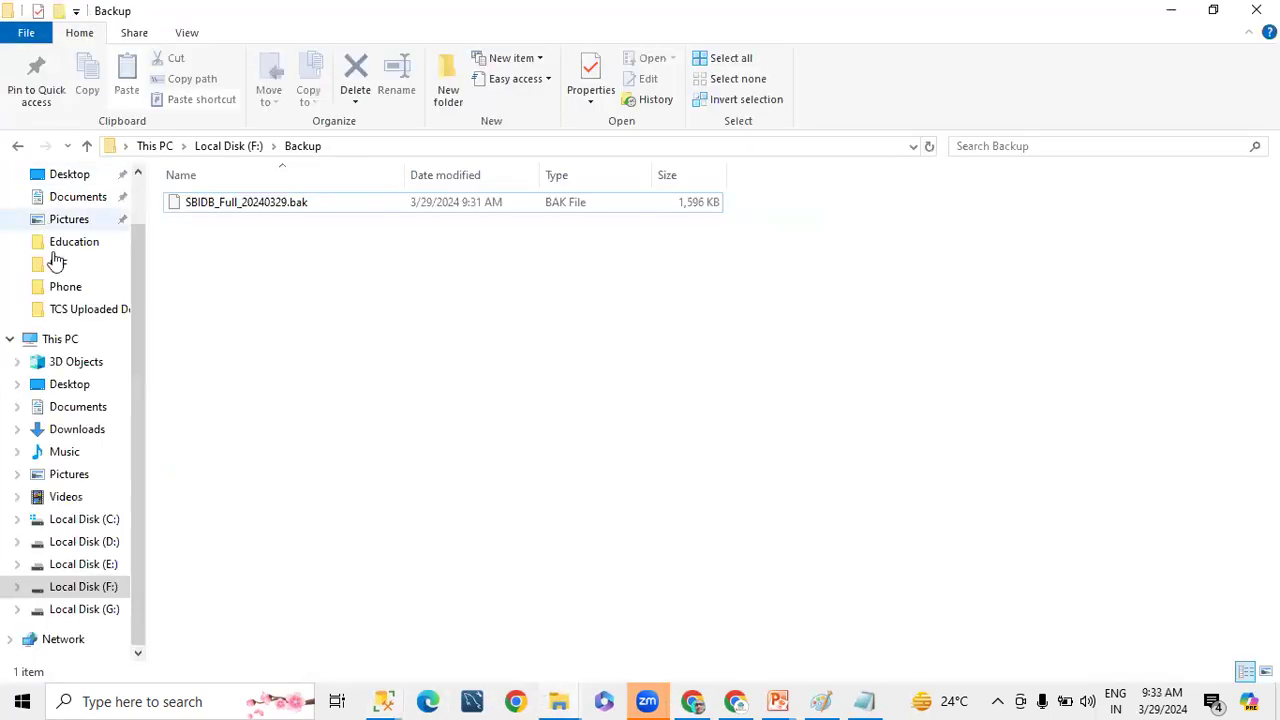
left_click(62, 339)
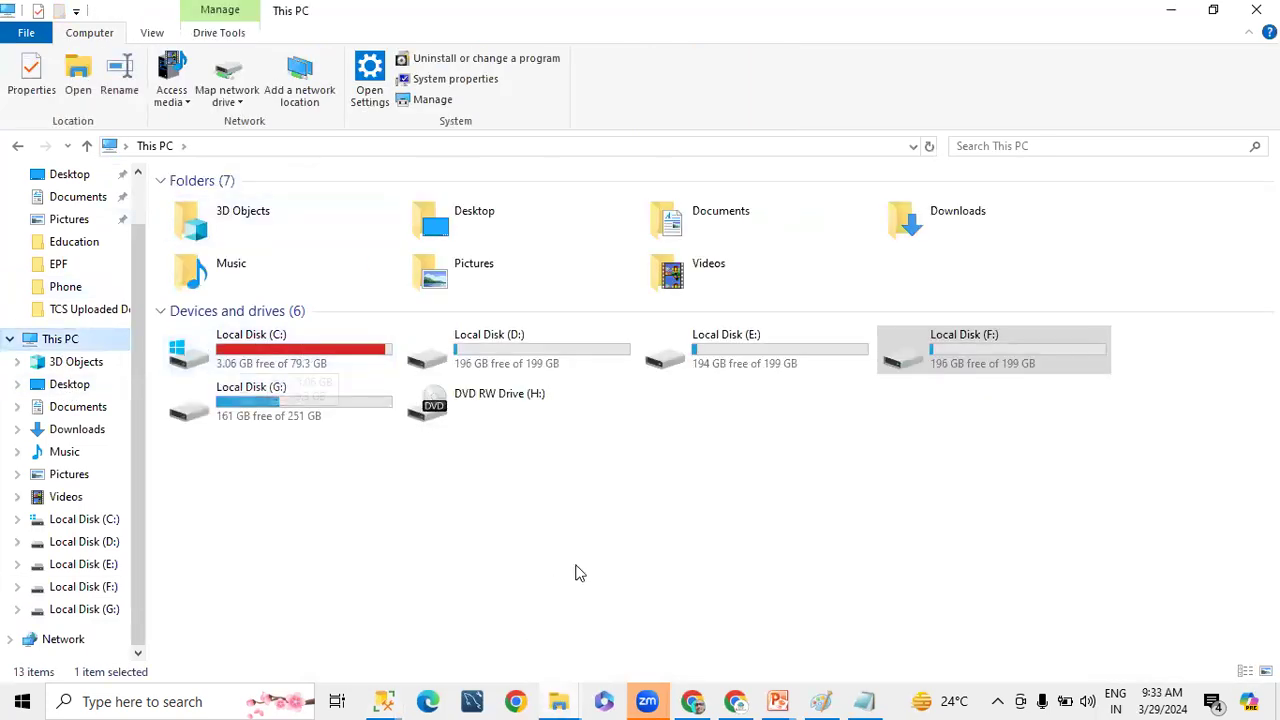
left_click(648, 700)
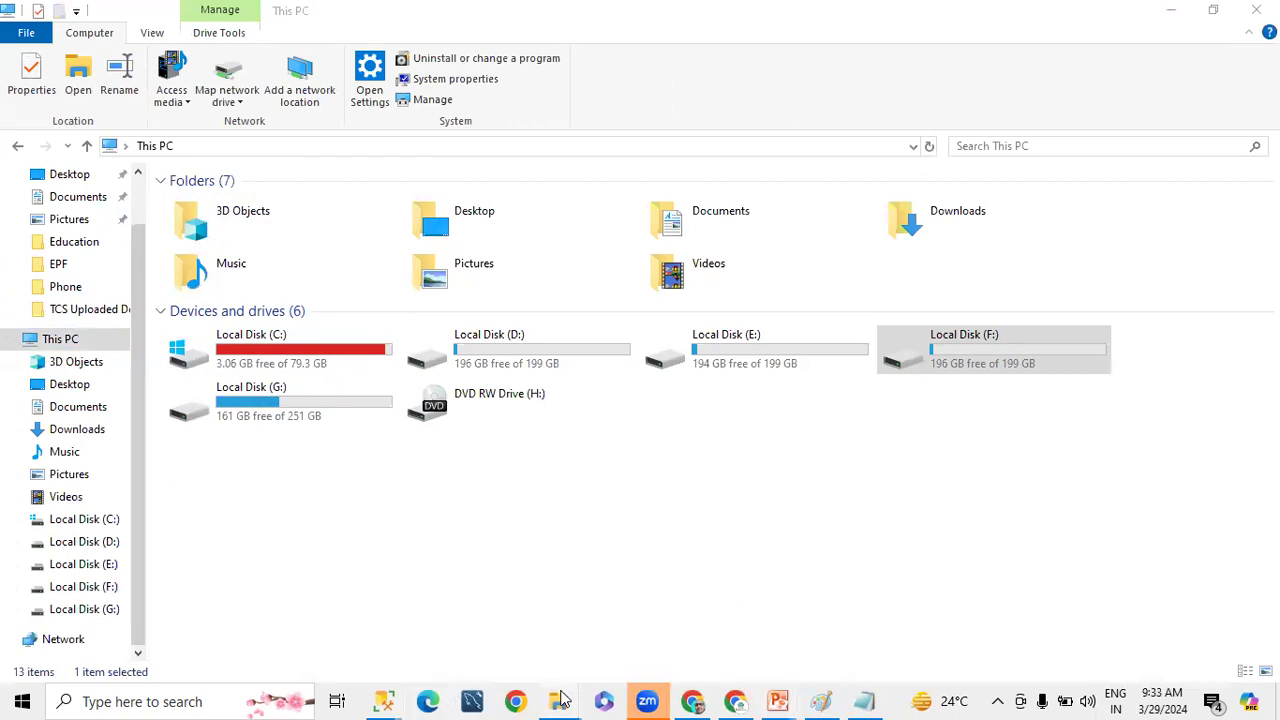
double_click(929, 354)
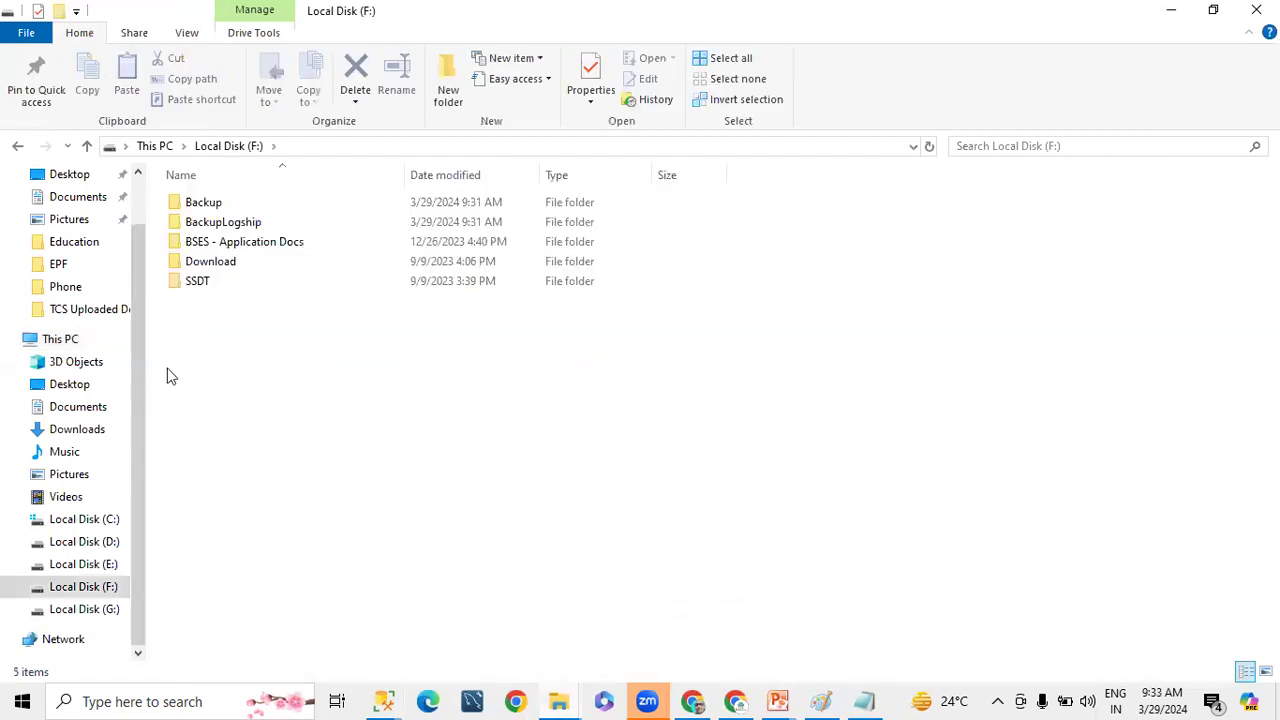
right_click(227, 336)
mouse_move(281, 585)
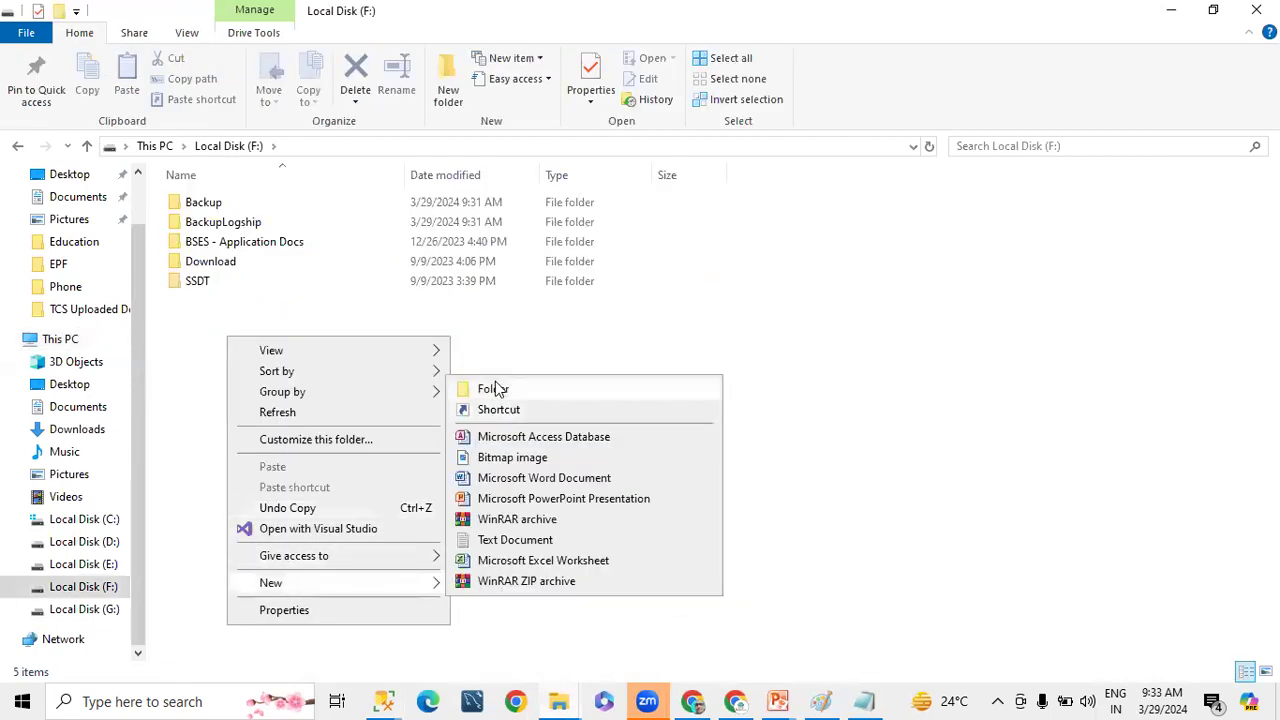
left_click(490, 384)
type("SQLData")
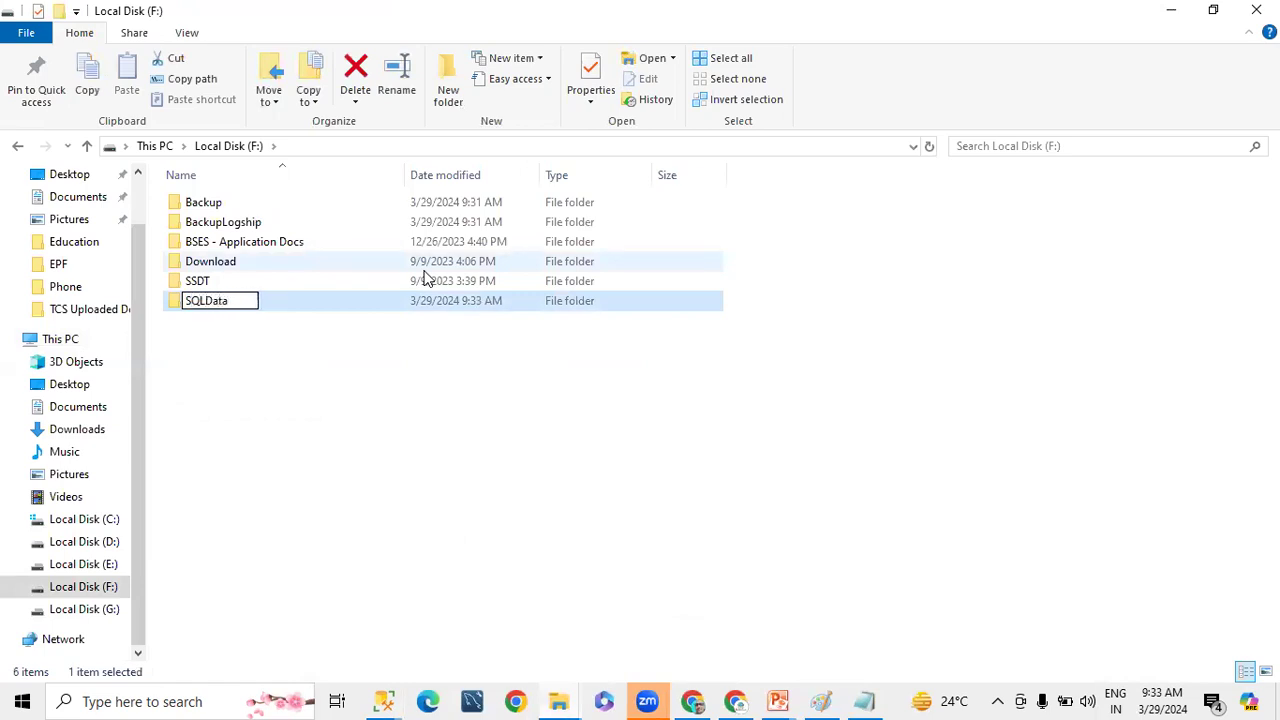
key("Return")
Create another folder on Local Disk (F:) named SQLLog.
right_click(217, 338)
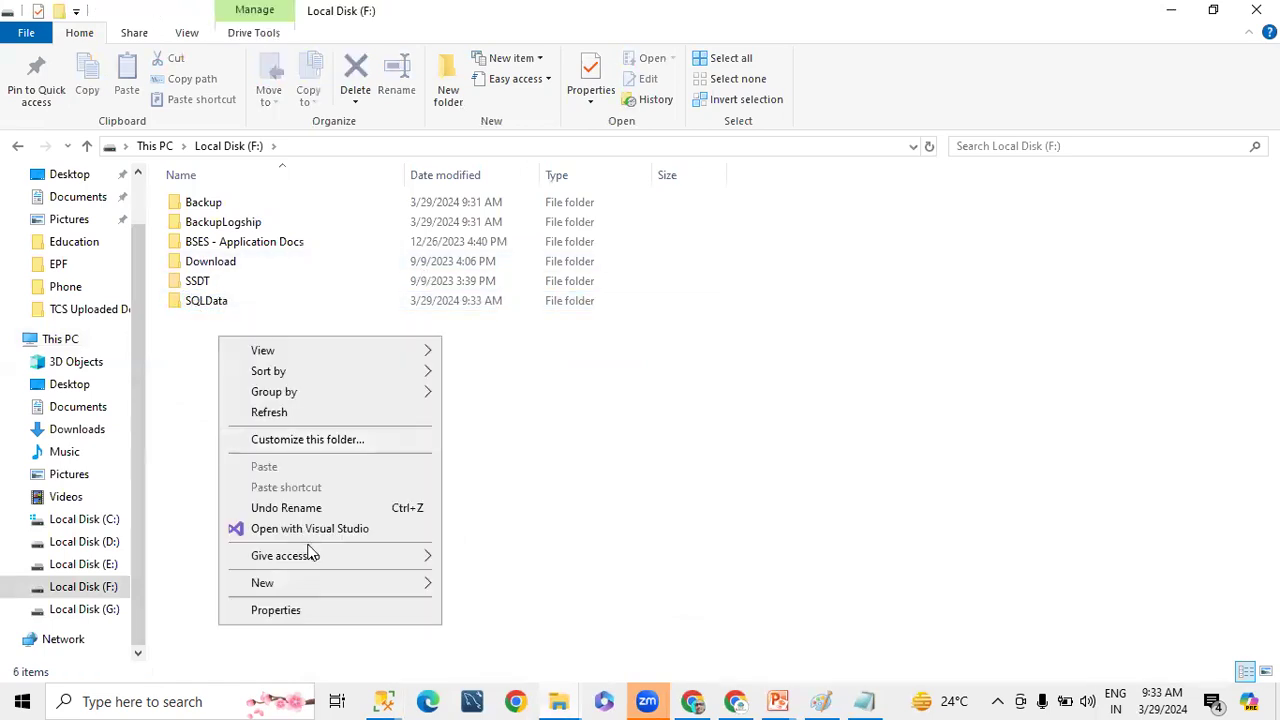
mouse_move(287, 585)
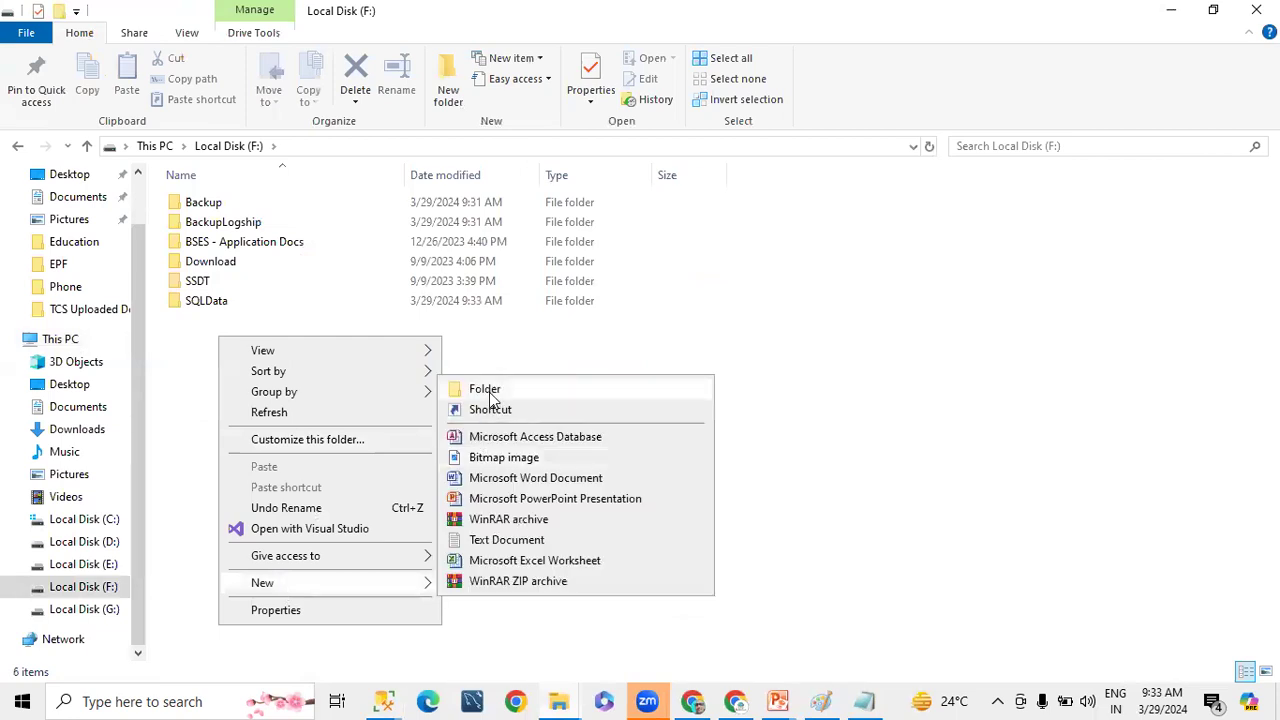
left_click(490, 390)
type("SQLLog")
key("Return")
Open the SQLData folder and copy its path F:\SQLData.
left_click(203, 302)
key("Return")
left_click(369, 148)
key("ctrl+c")
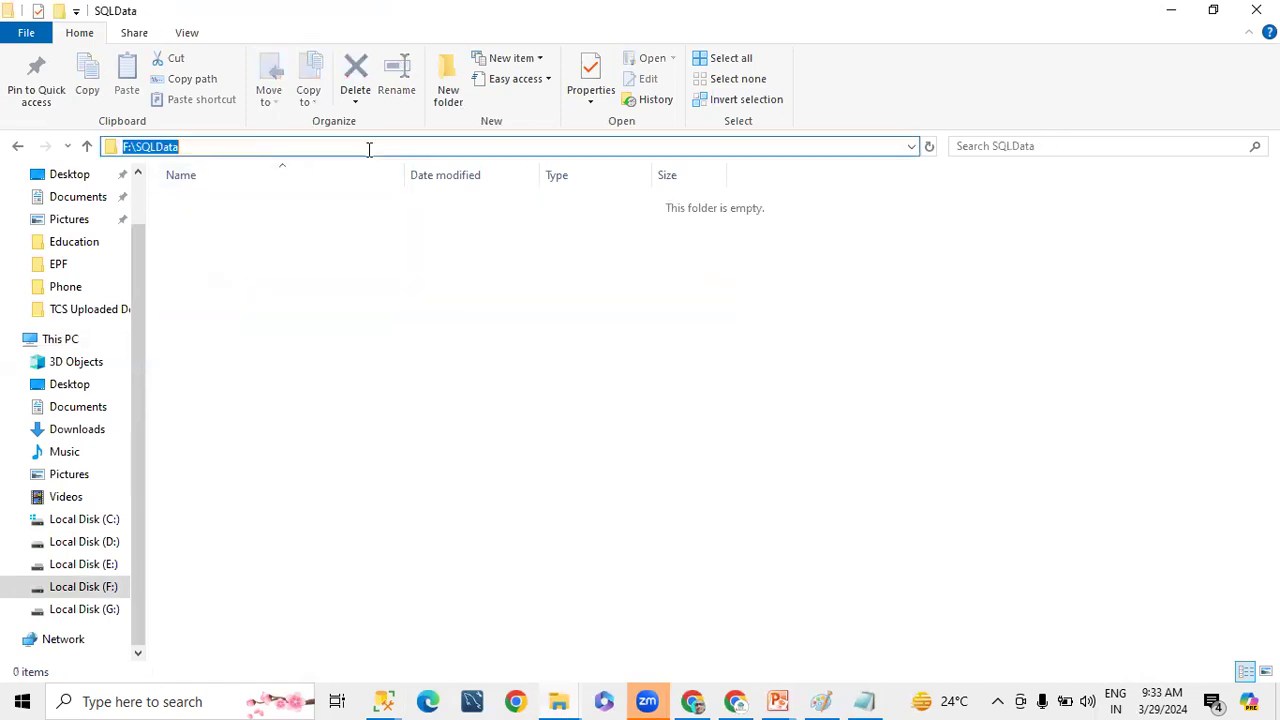
left_click(575, 310)
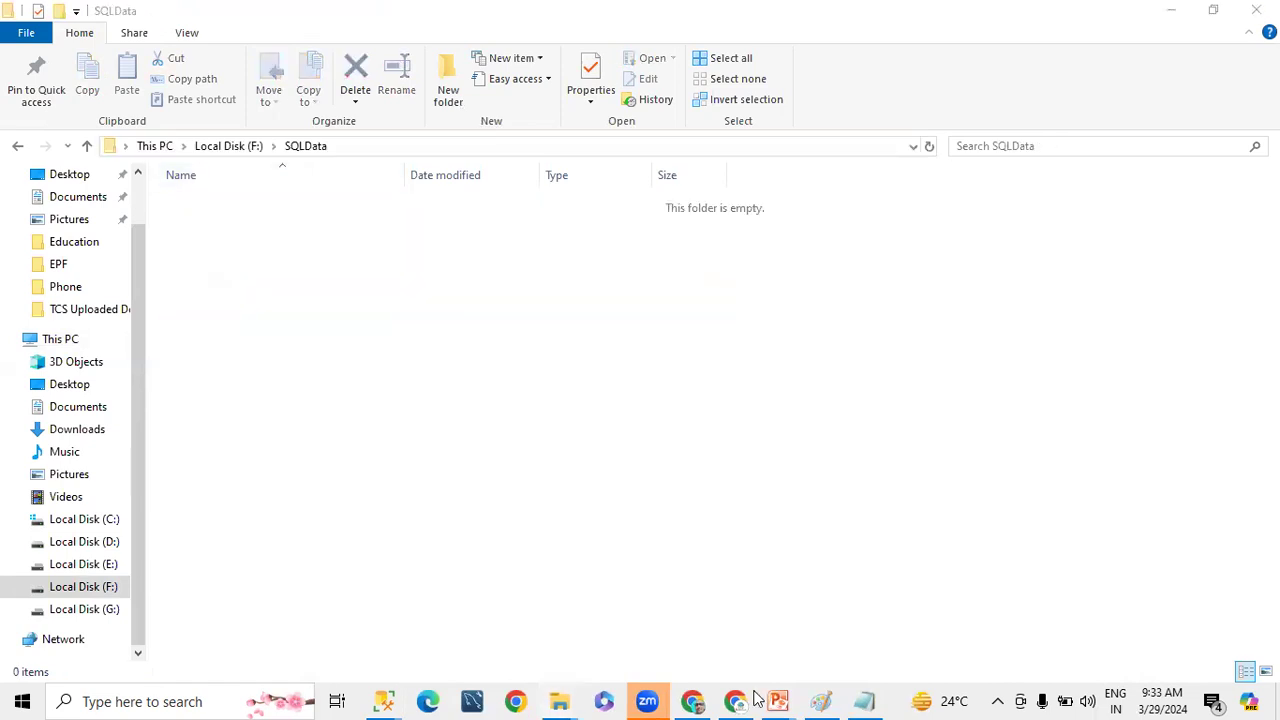
Switch back to the Restore Database window and remove 01 from the Restore As file names of the SBIDB data and log files.
mouse_move(385, 700)
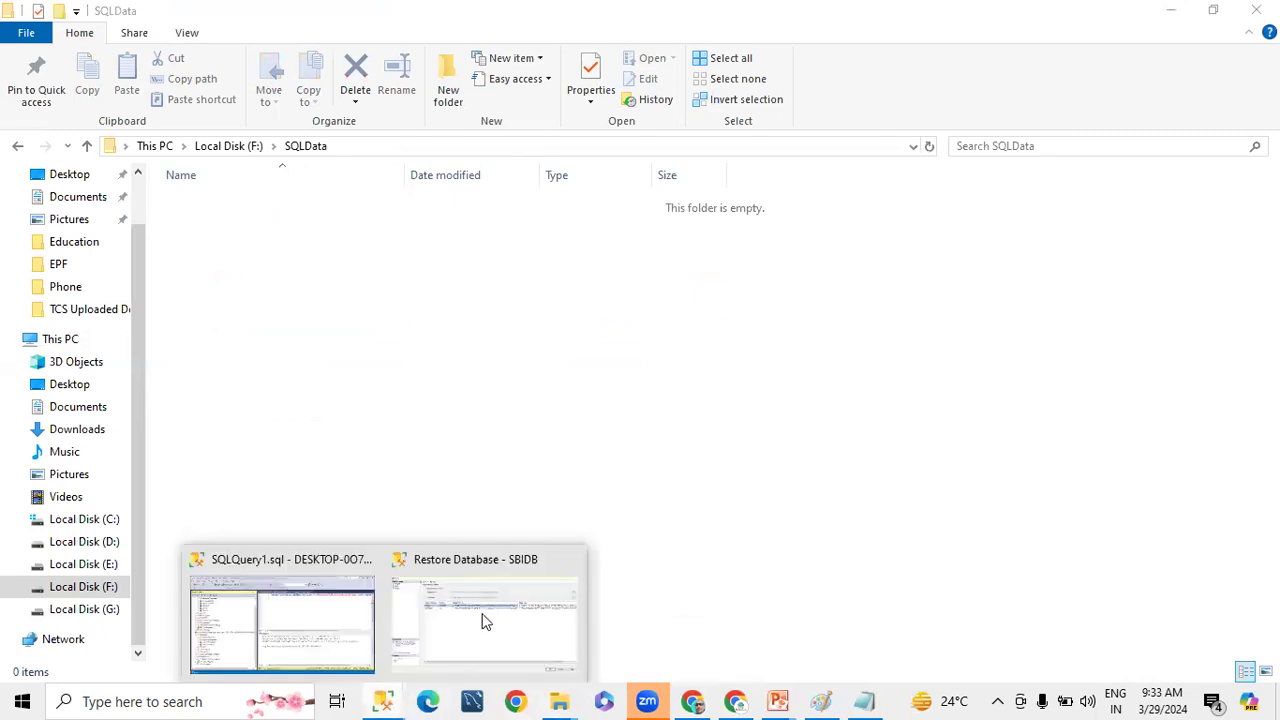
left_click(485, 615)
left_click(871, 219)
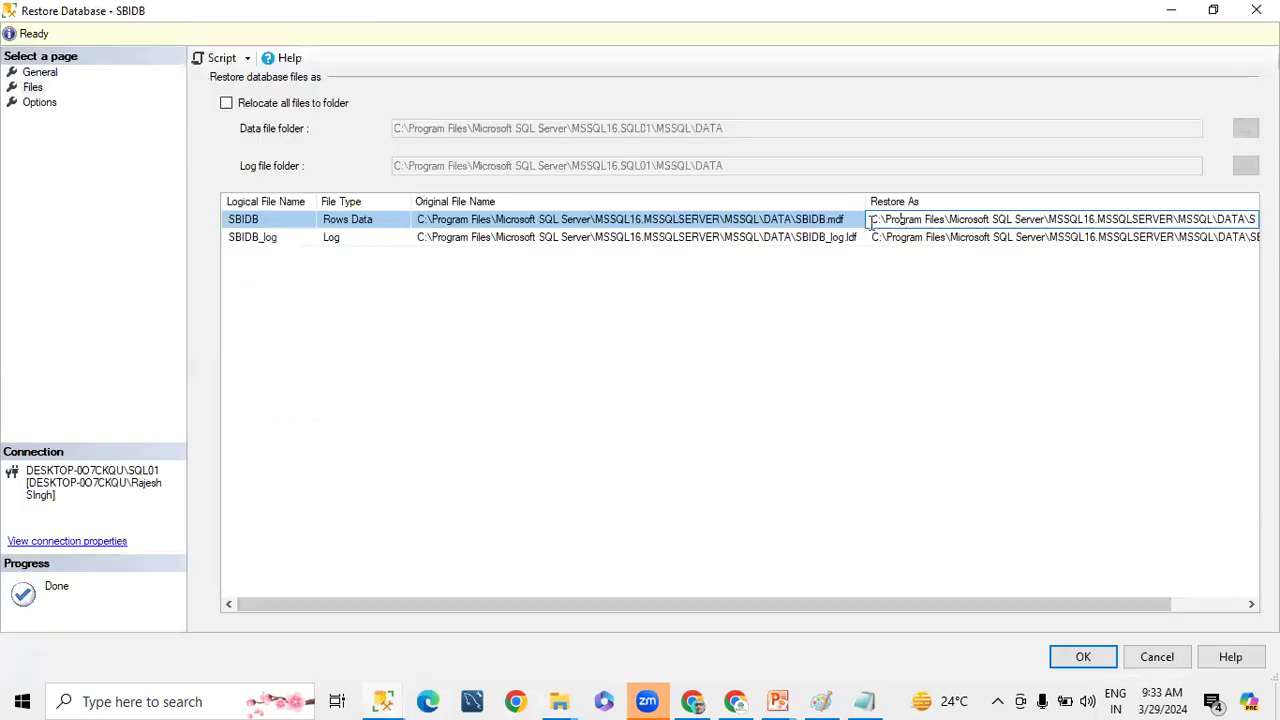
key("shift+End")
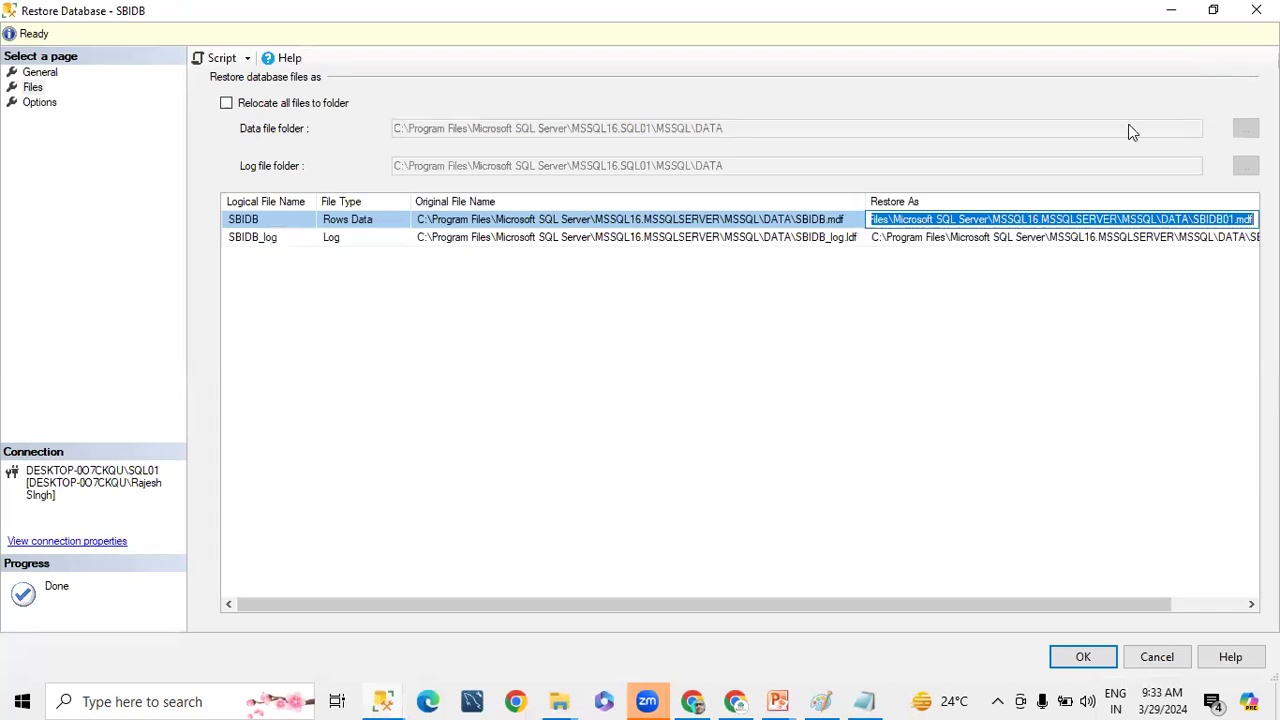
left_click(1231, 219)
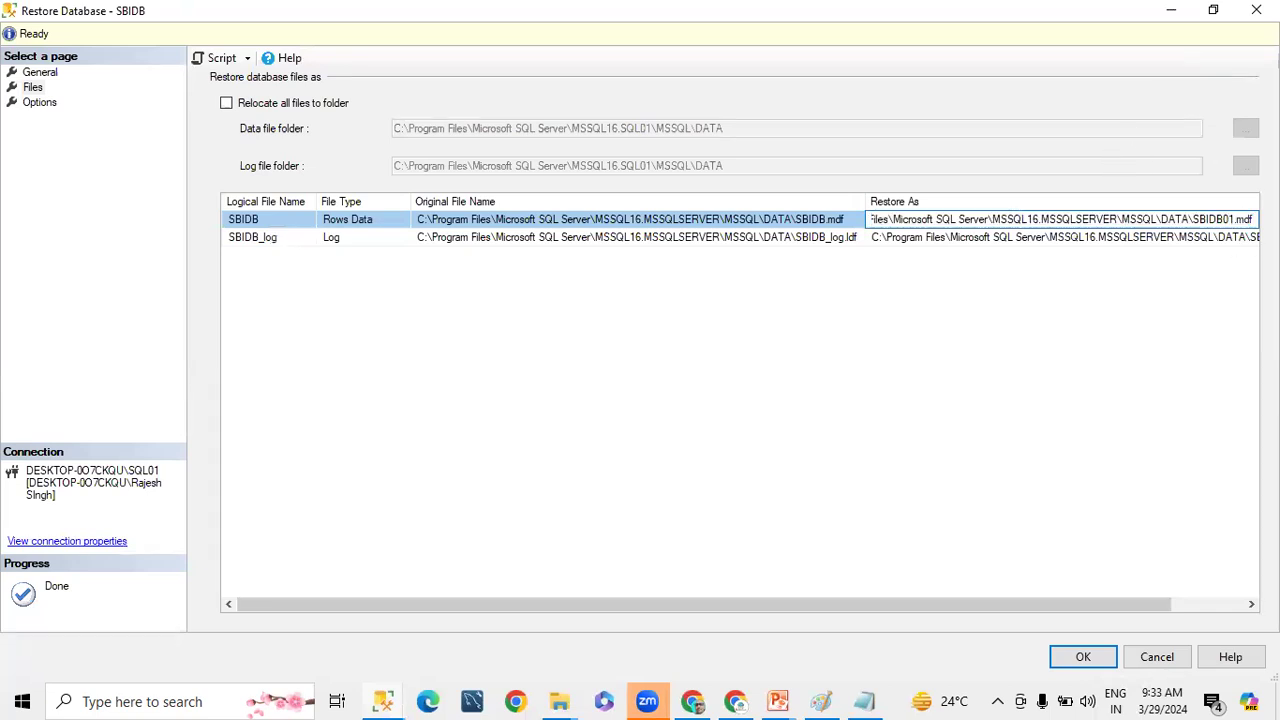
key("BackSpace")
key("BackSpace")
left_click(1166, 242)
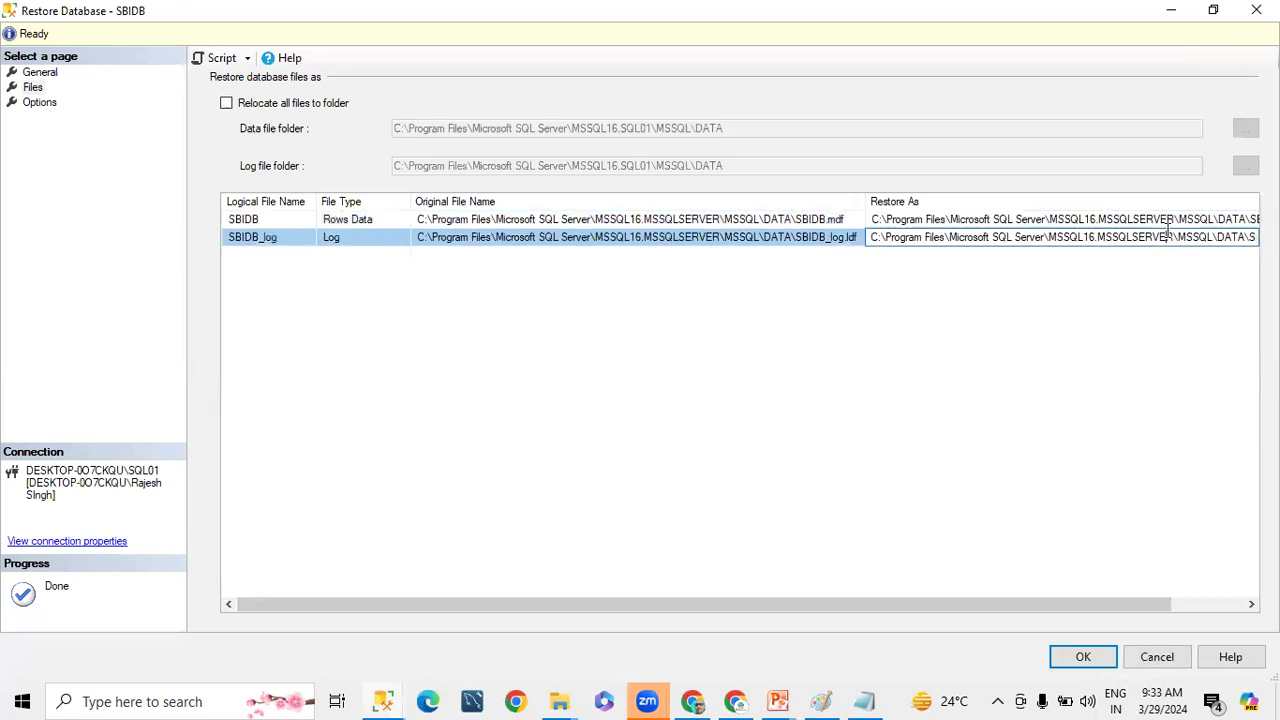
left_click(1167, 234)
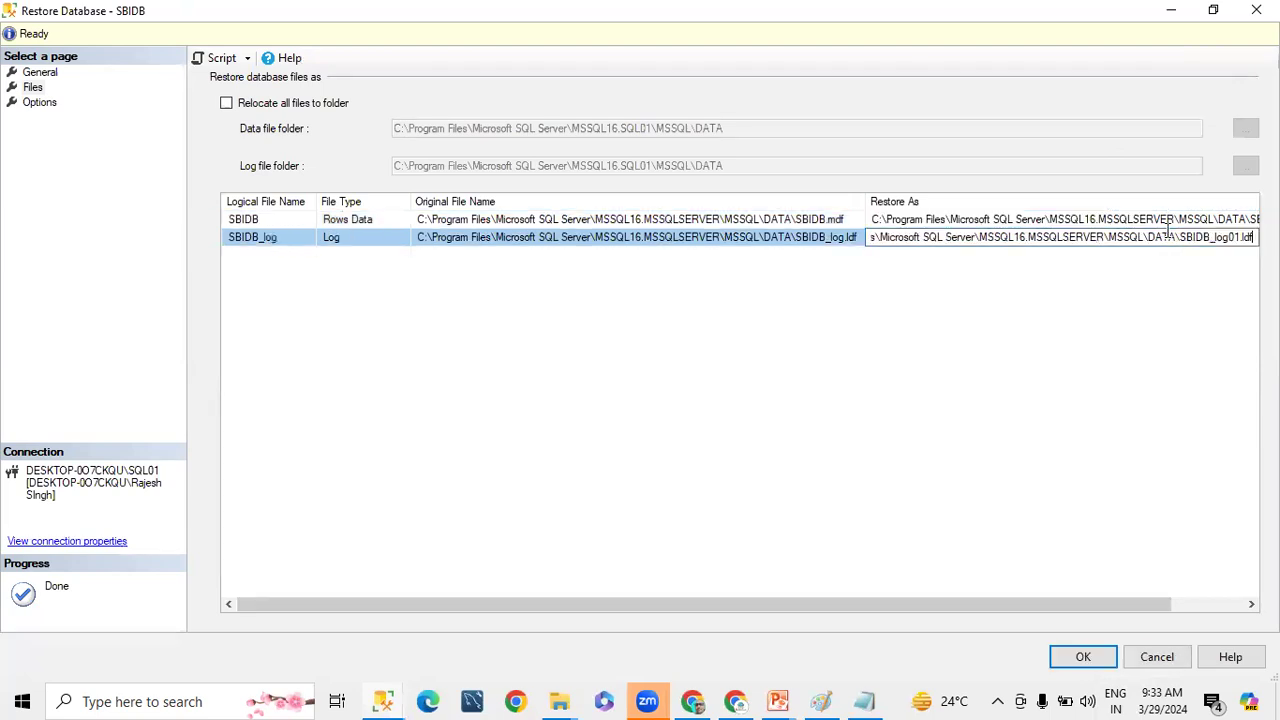
left_click(1230, 237)
key("Delete")
key("Delete")
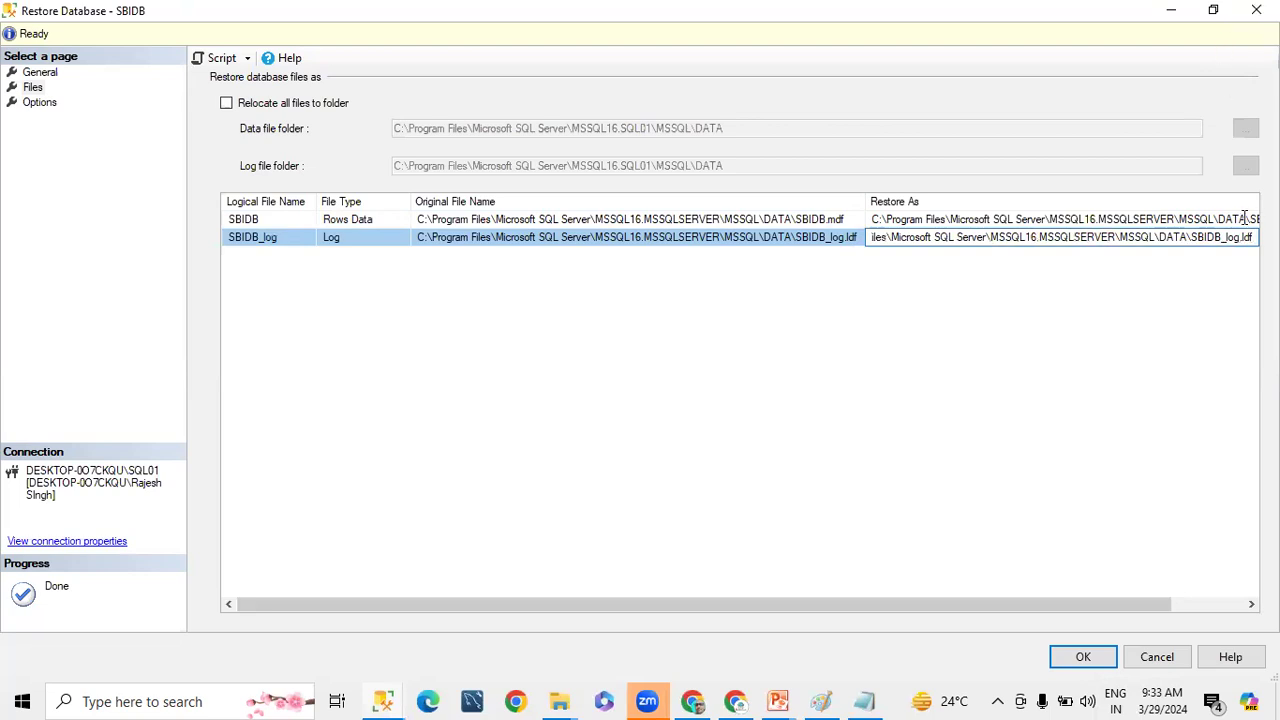
Set the Restore As path of the SBIDB data file to F:\SQLData\SBIDB.mdf.
left_click(1247, 219)
key("ctrl+a")
type("F:\\SQLData\\SBIDB.mdf")
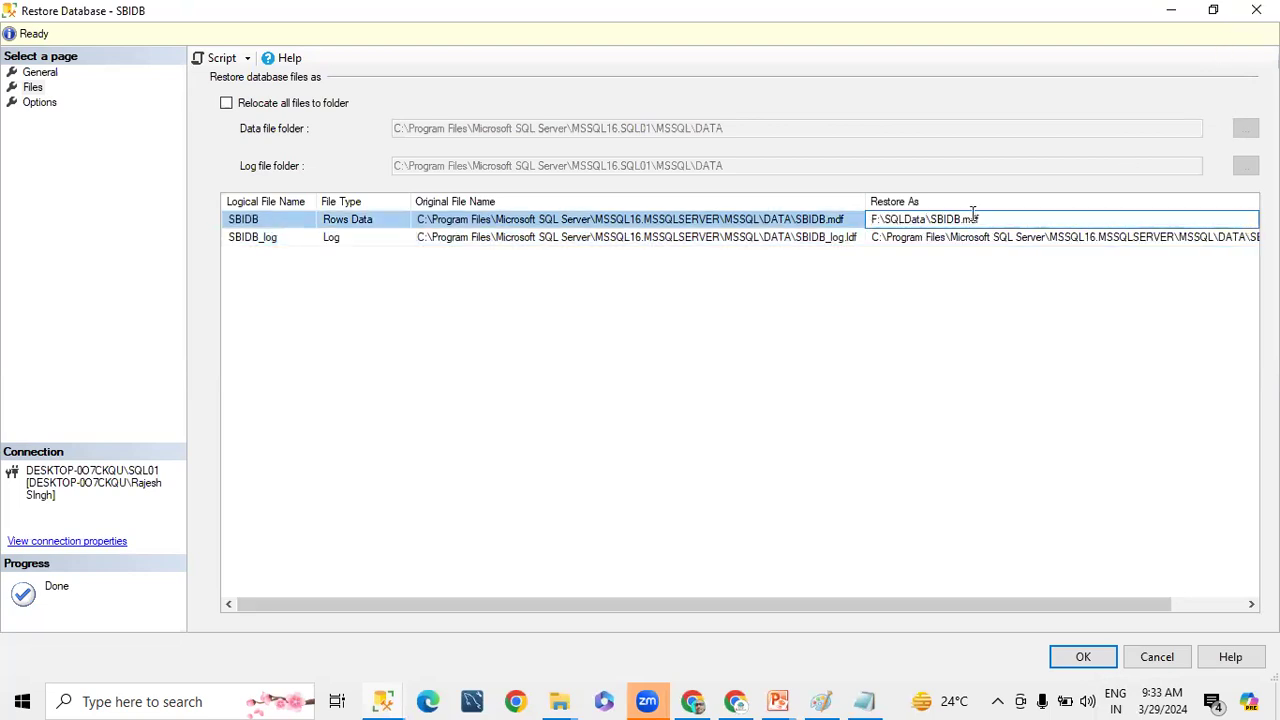
key("Left")
key("Left")
key("Left")
key("Left")
key("Left")
key("Left")
key("Left")
key("Left")
key("Left")
key("Left")
Set the Restore As path of the SBIDB_log file to F:\SQLLog\SBIDB_log.ldf.
left_click(1247, 237)
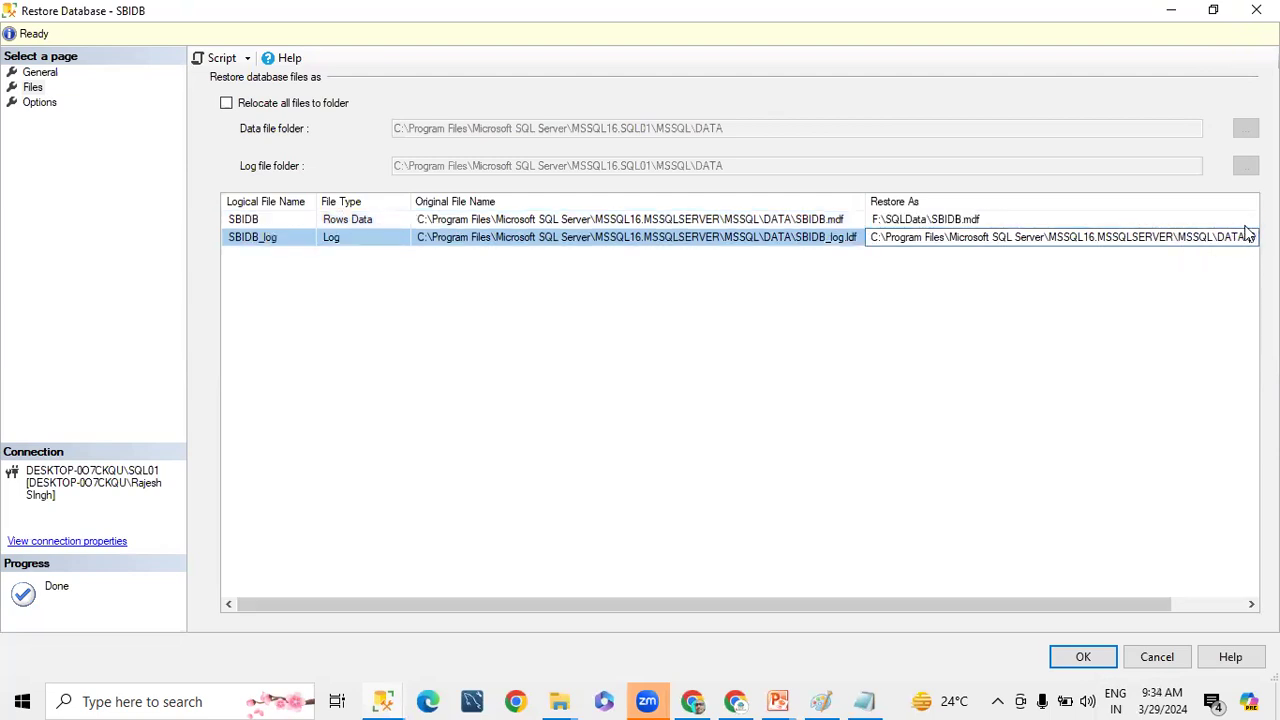
key("ctrl+a")
key("ctrl+v")
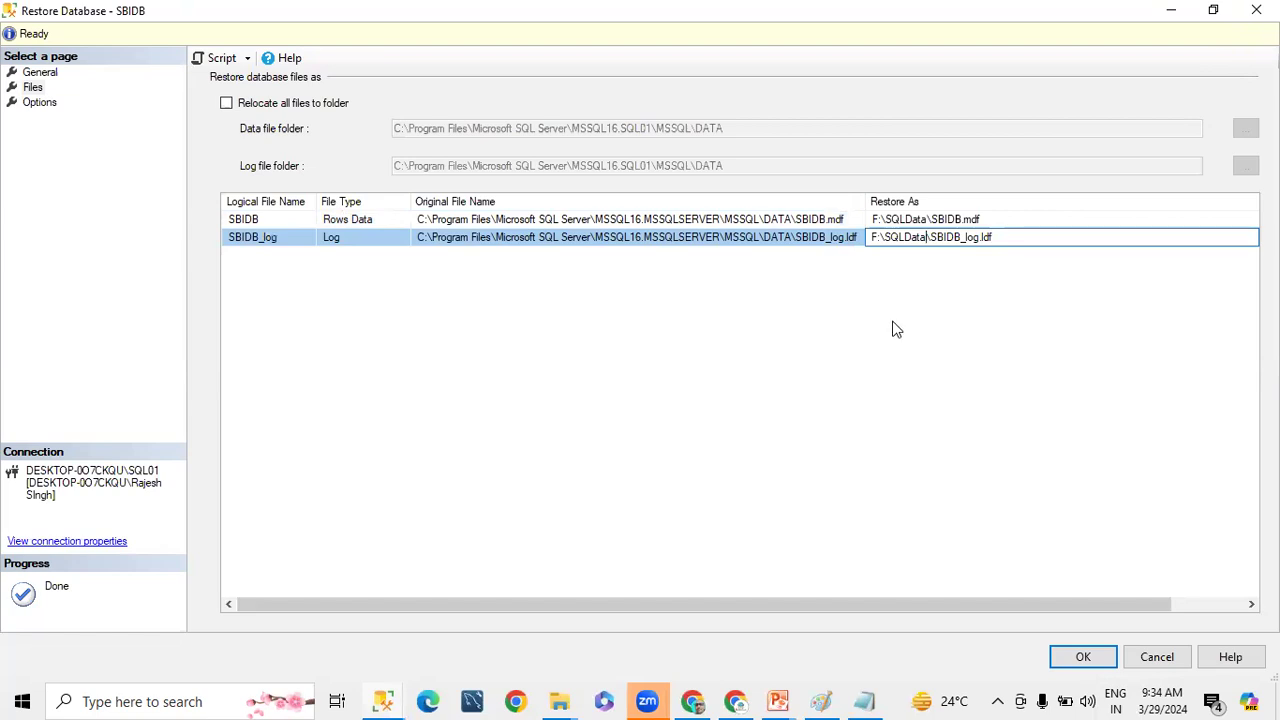
key("BackSpace")
key("BackSpace")
key("BackSpace")
key("BackSpace")
type("Log")
Set the recovery state to RESTORE WITH NORECOVERY and run the SBIDB restore.
left_click(40, 102)
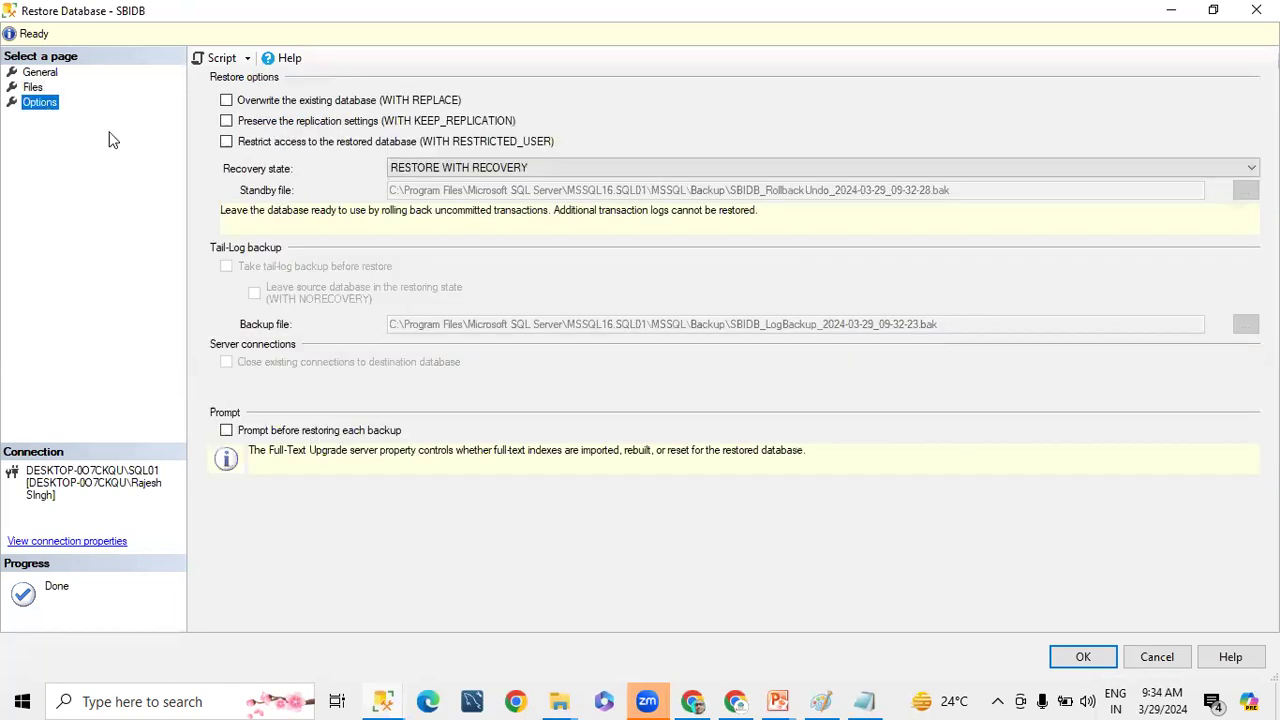
left_click(455, 170)
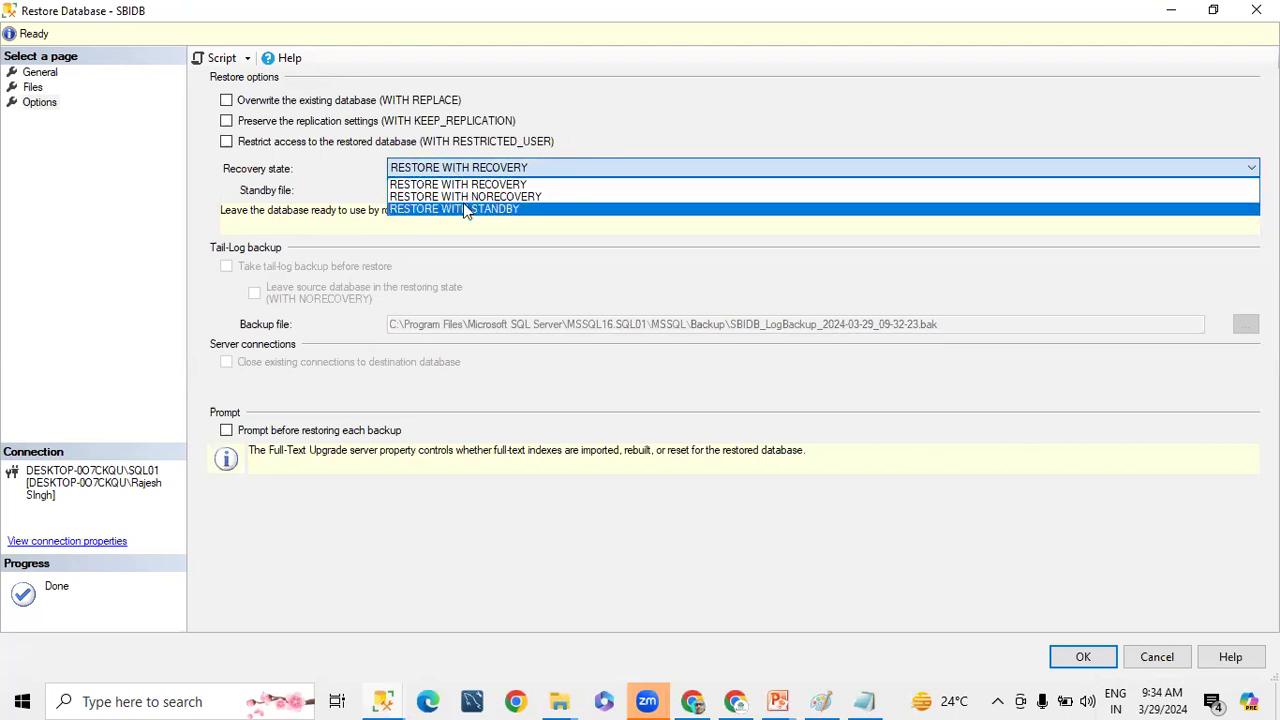
left_click(463, 194)
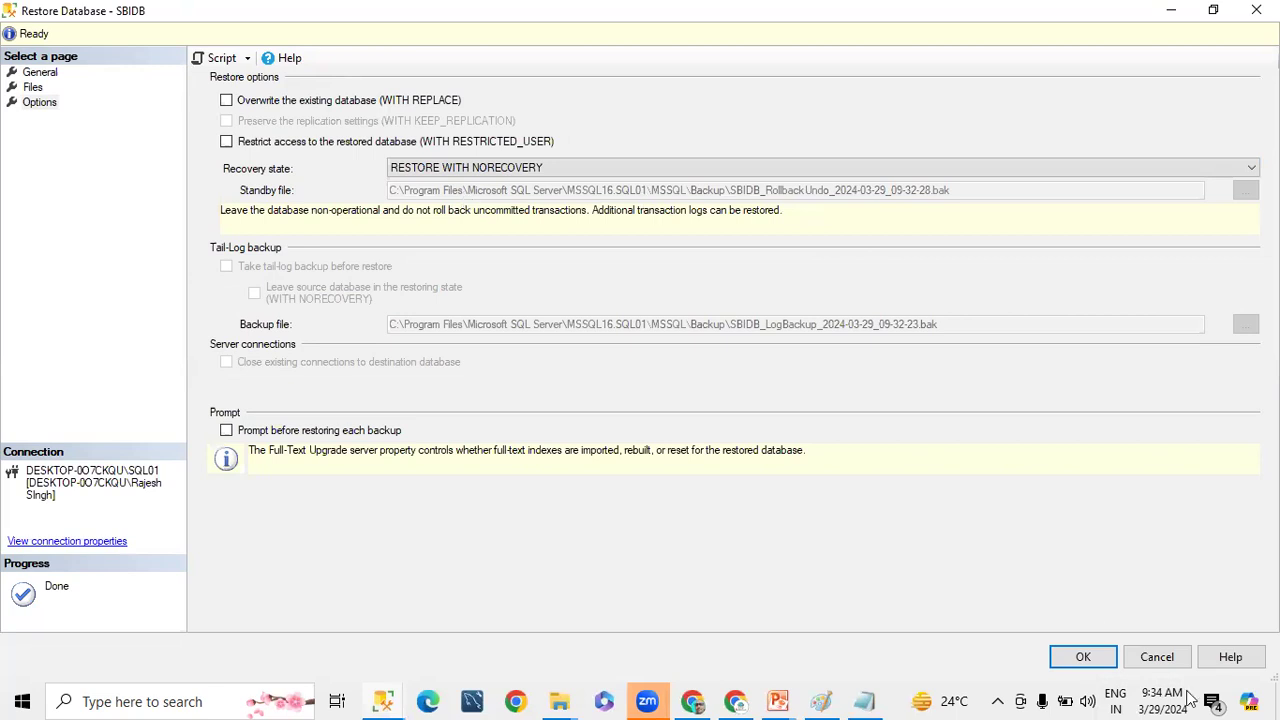
left_click(1100, 660)
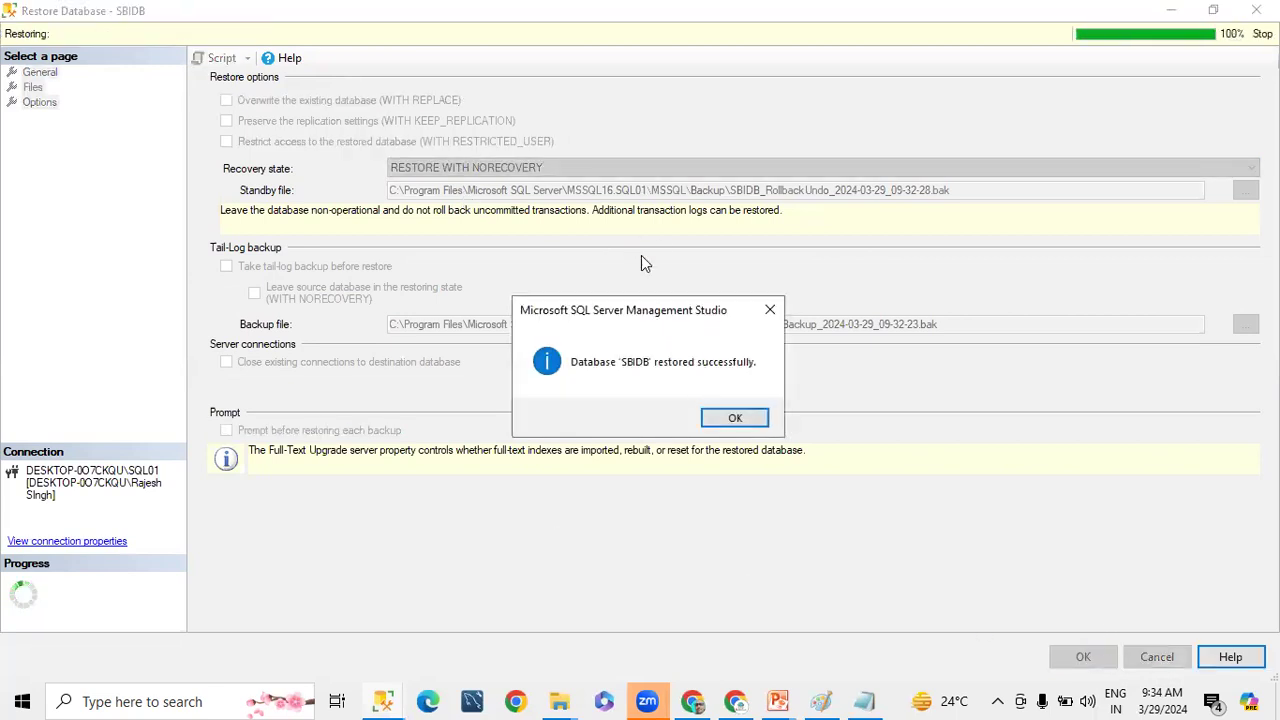
left_click(712, 336)
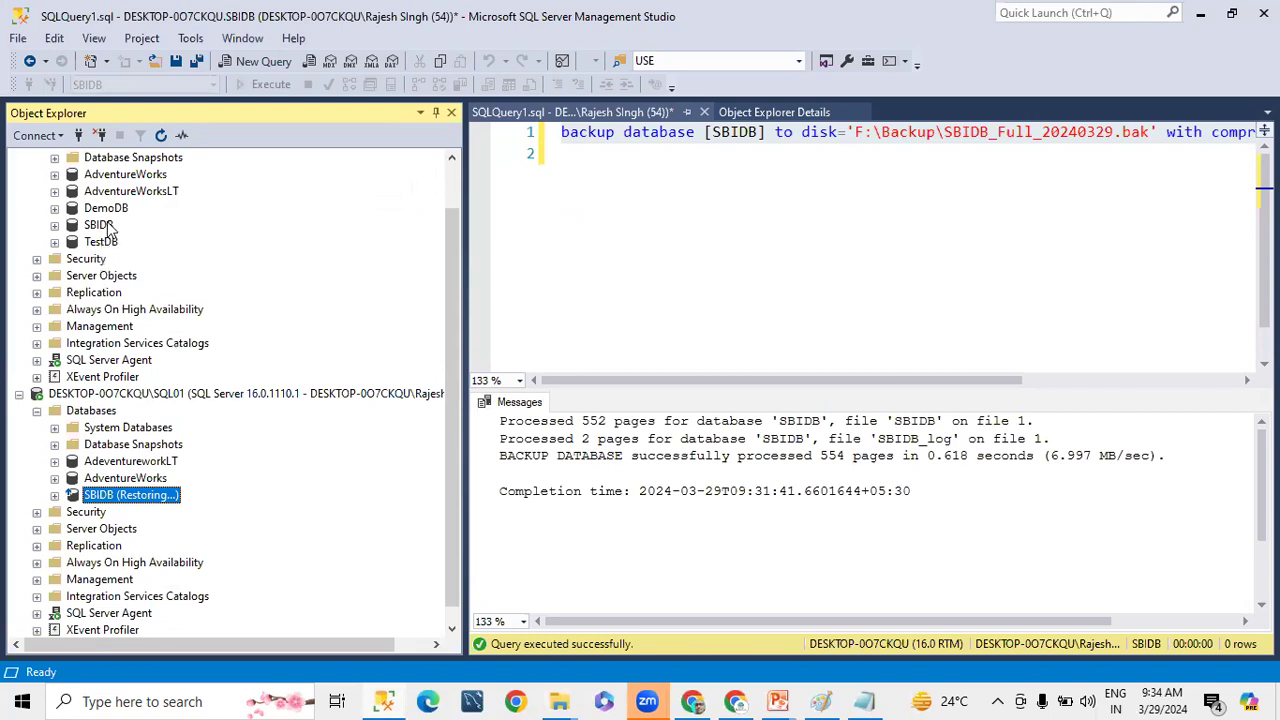
Open the transaction log shipping settings of SBIDB on the default instance and enable it as a primary database.
scroll(110, 240, "up", 1)
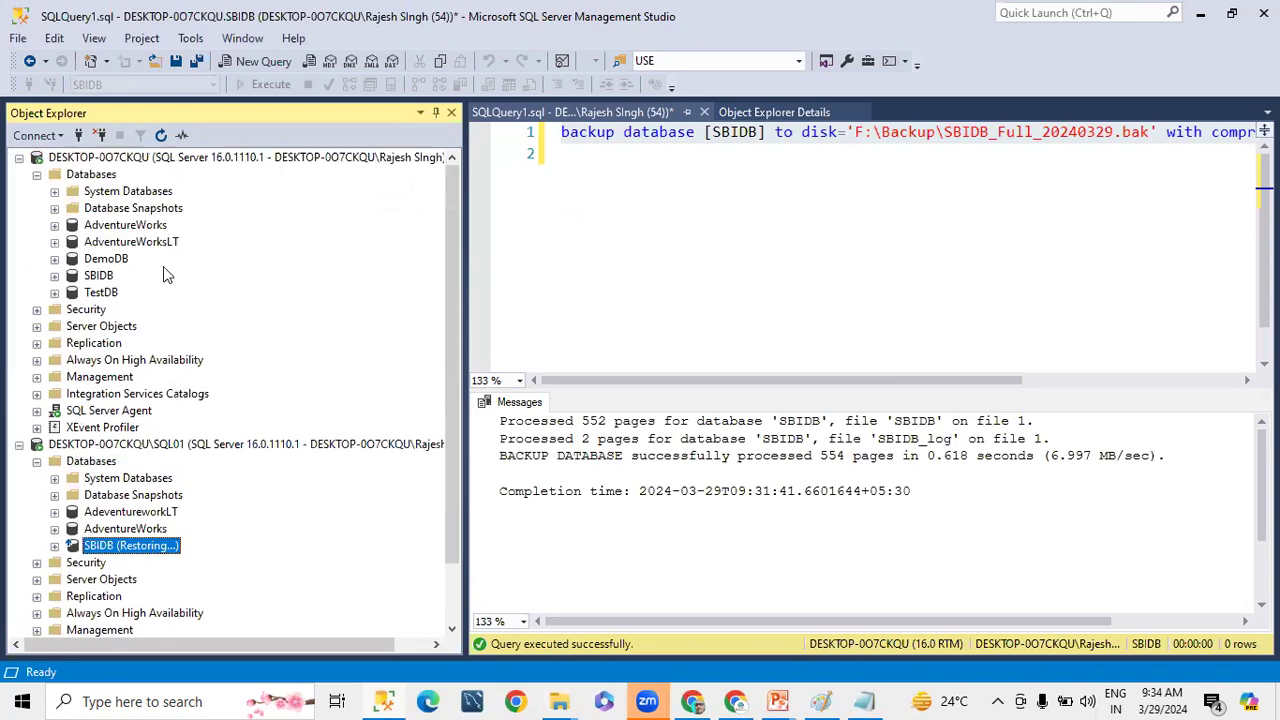
left_click(122, 160)
left_click(99, 277)
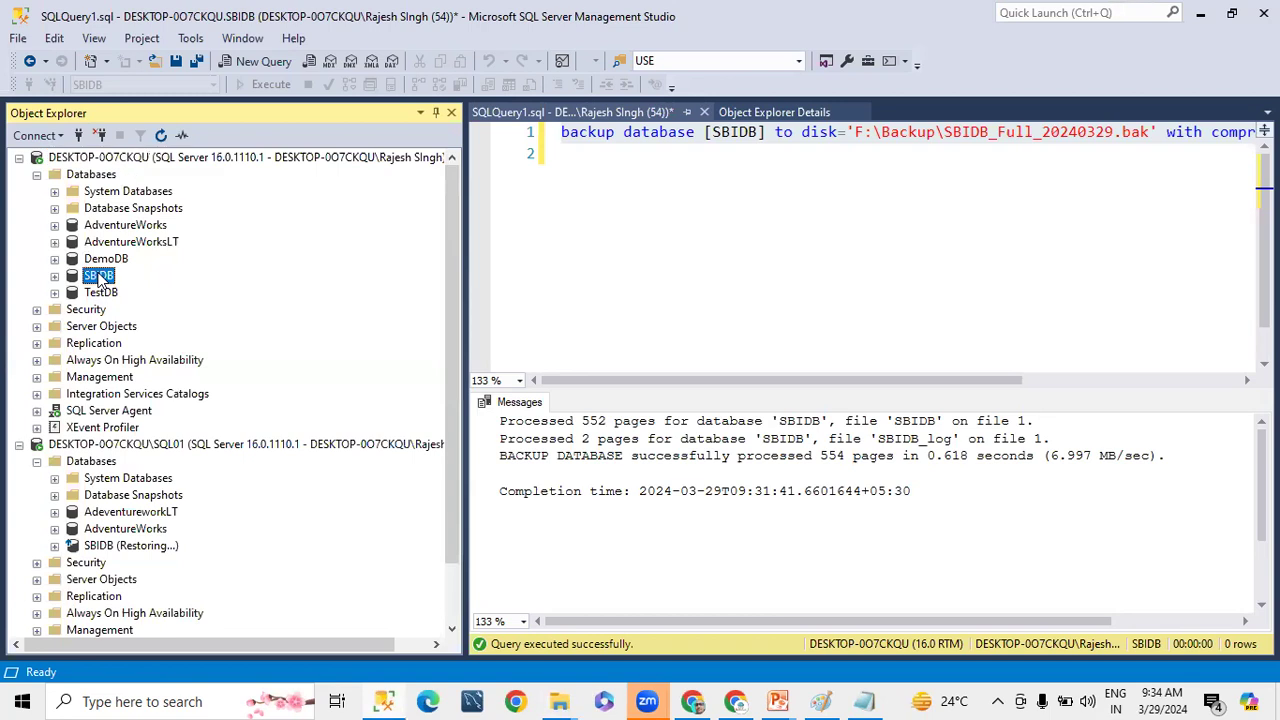
right_click(99, 277)
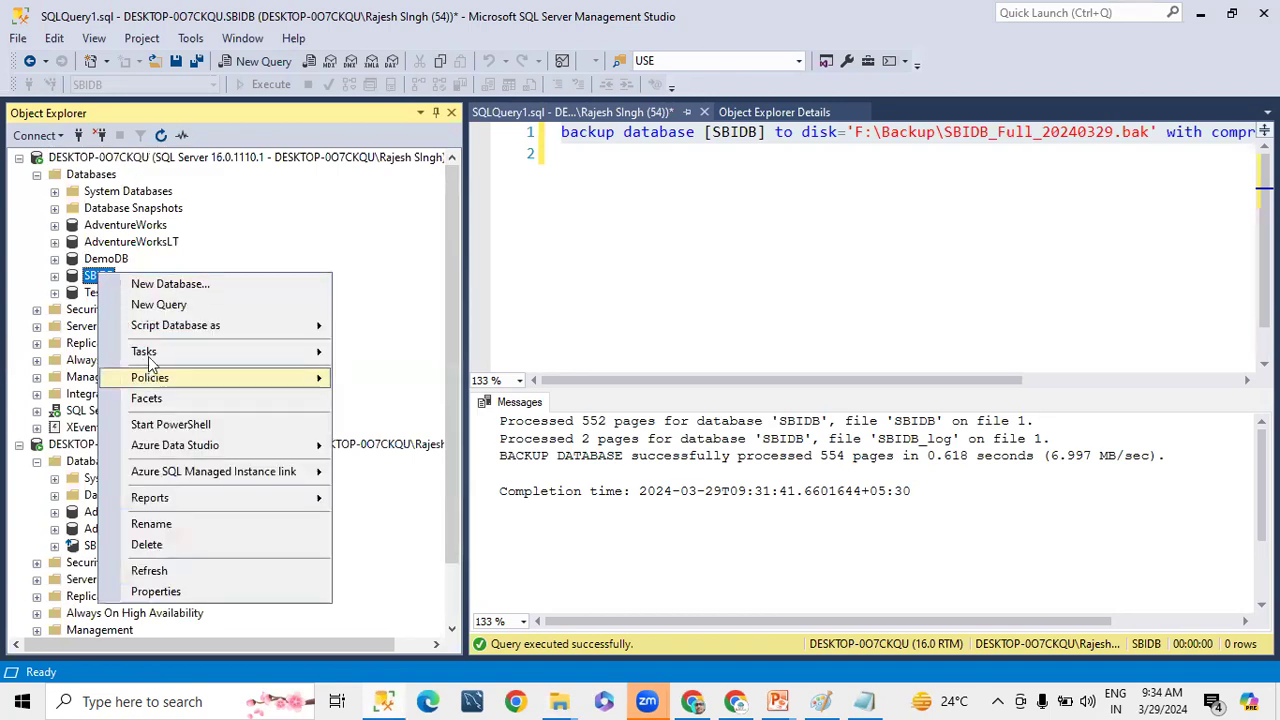
mouse_move(147, 355)
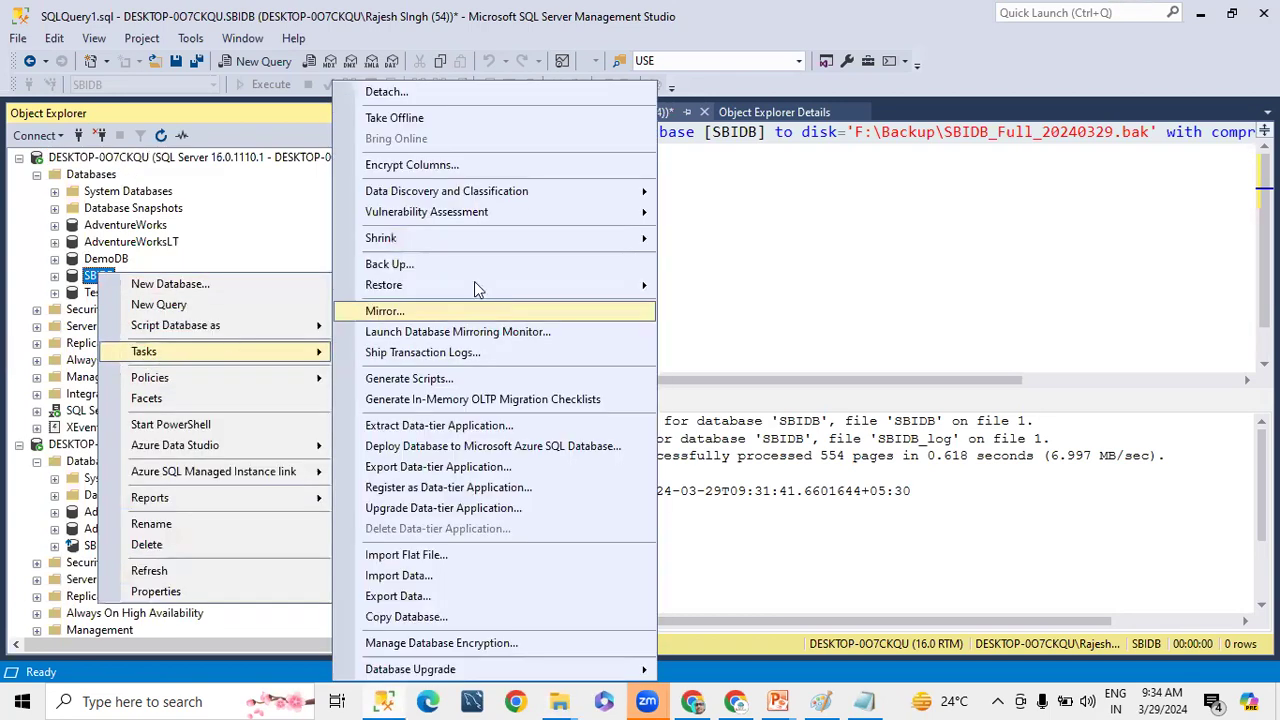
left_click(425, 356)
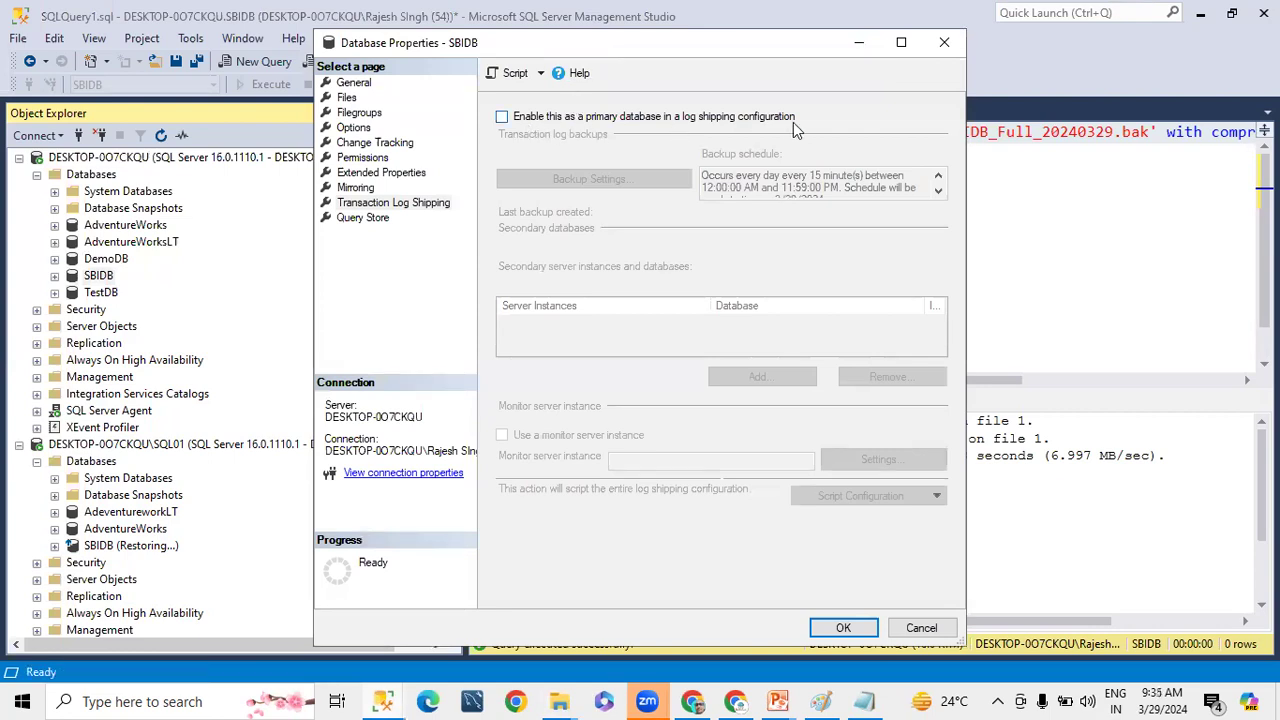
left_click(503, 117)
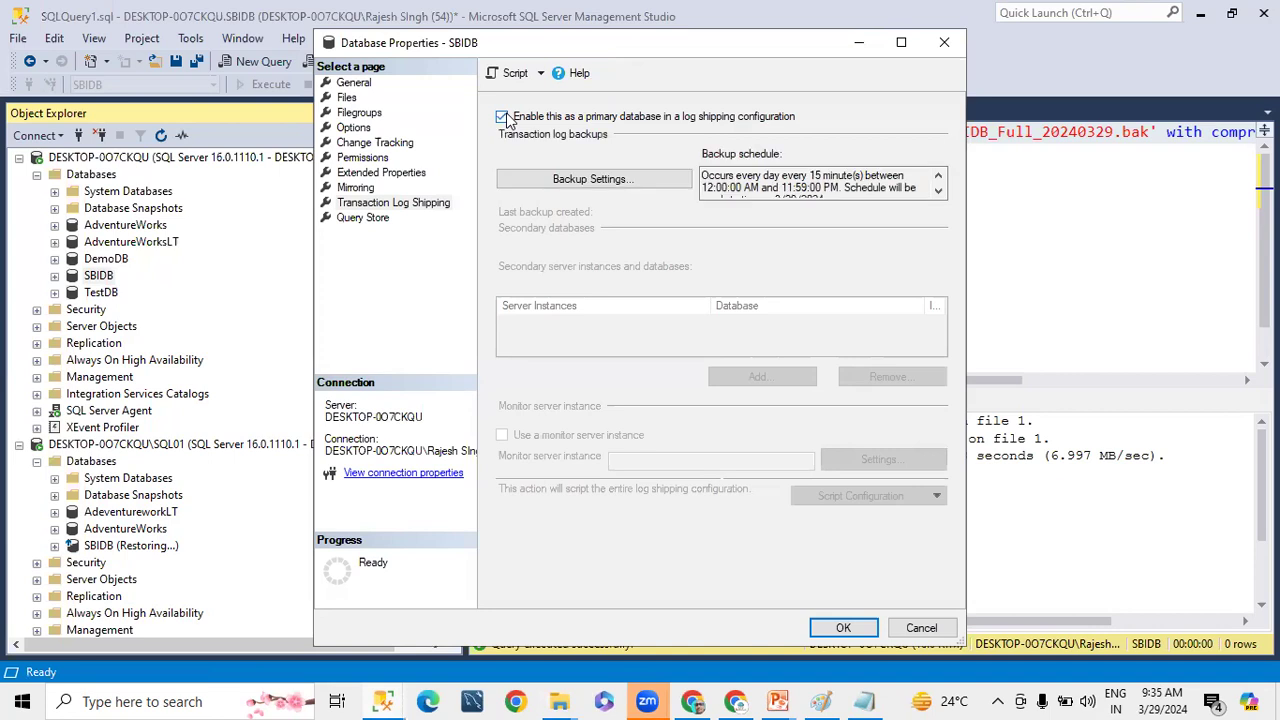
In the transaction log backup settings, enter the network backup path \\DESKTOP-0O7CKQU\BackupLogship copied from Notepad.
left_click(594, 177)
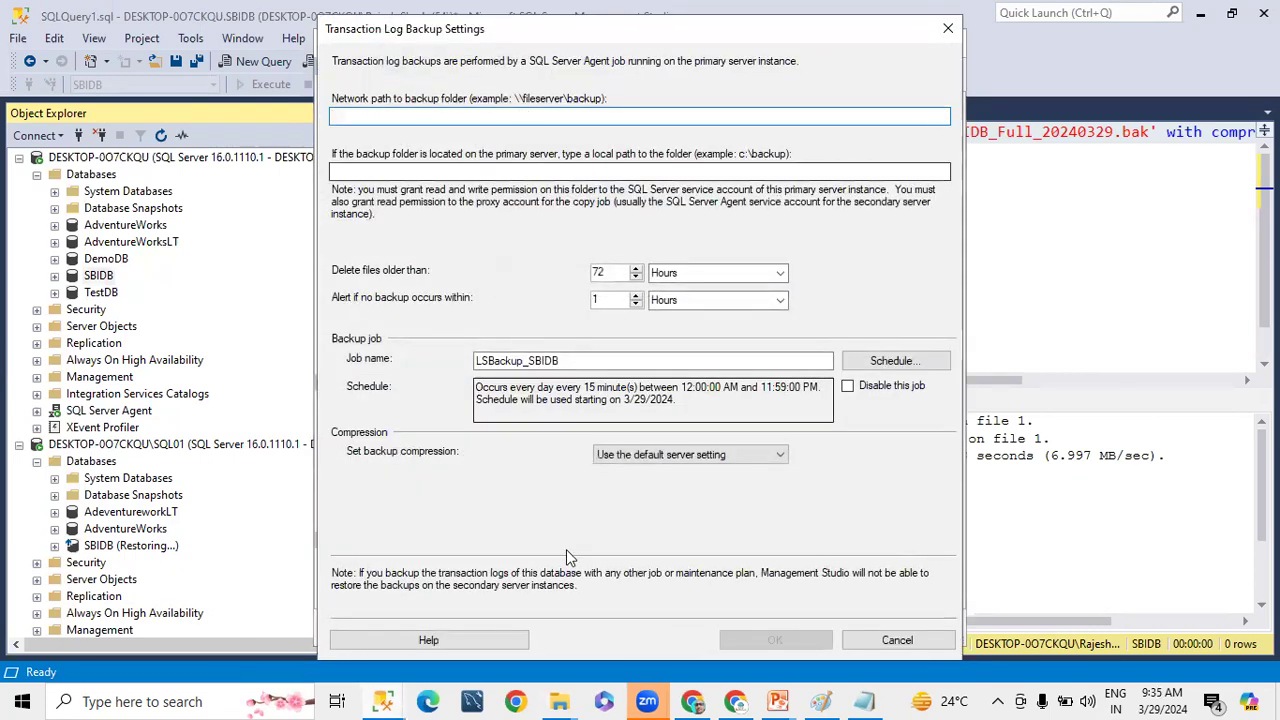
left_click(864, 701)
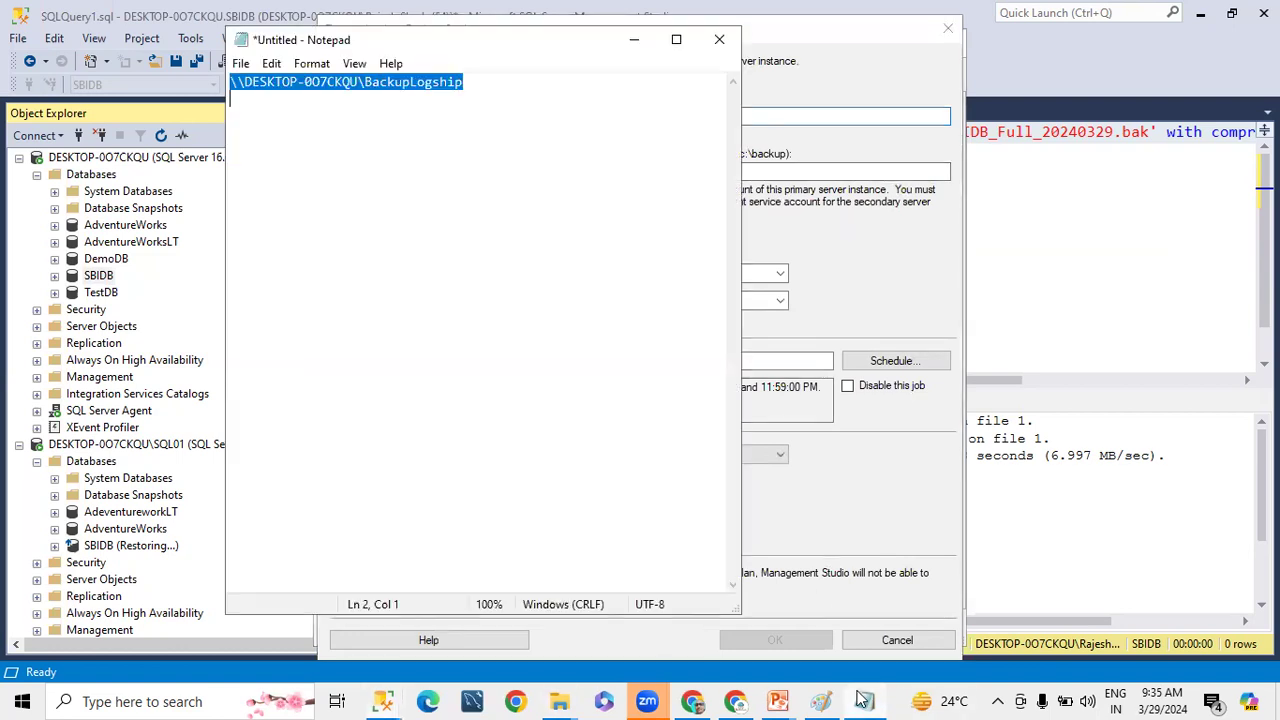
left_click(525, 127)
left_click_drag(499, 75, 6, 68)
key("ctrl+c")
key("alt+Tab")
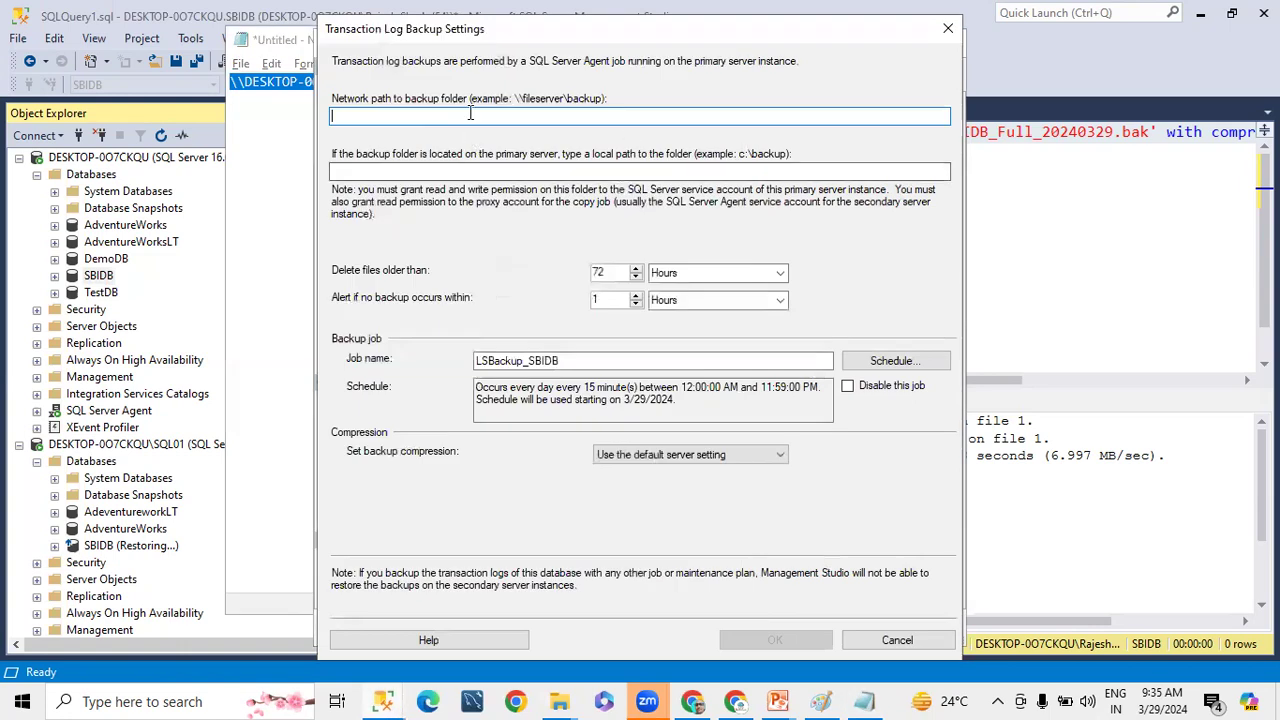
key("ctrl+v")
Enter F:\BackupLogship as the local path of the backup folder on the primary server.
left_click(487, 172)
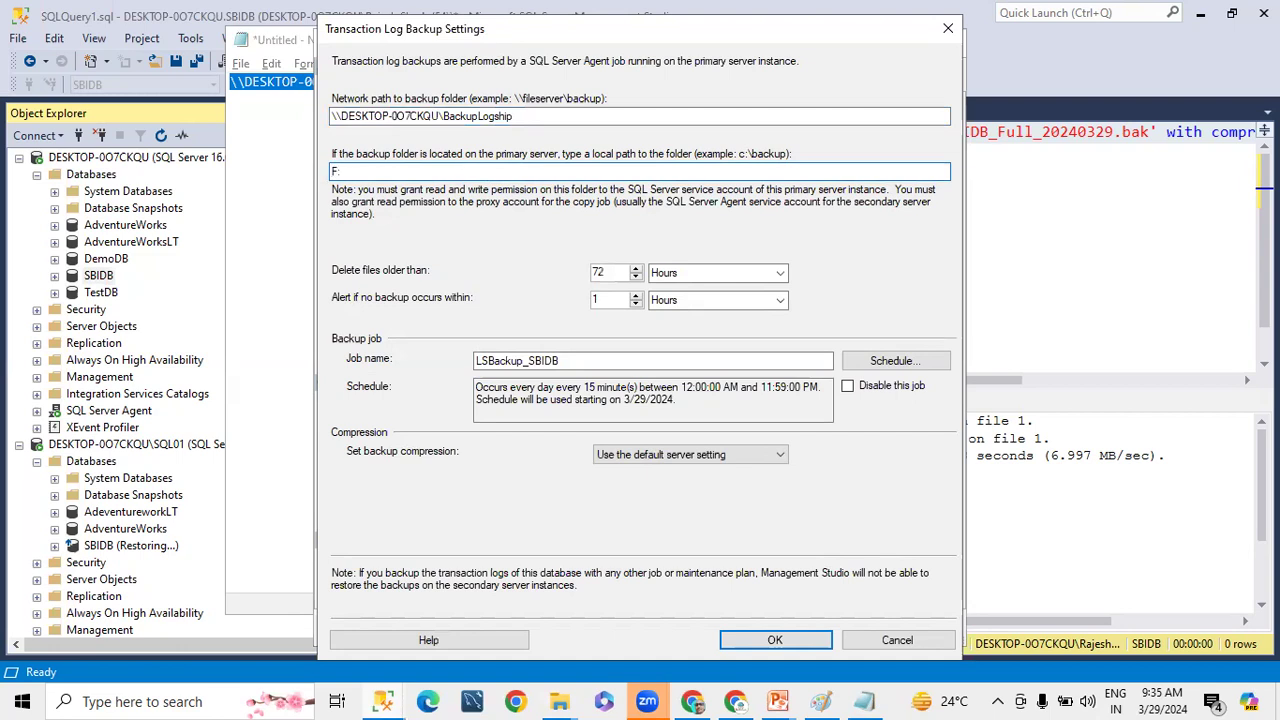
key("ctrl+v")
double_click(392, 171)
key("Delete")
key("Delete")
key("Delete")
key("Delete")
key("Delete")
key("Delete")
key("Delete")
key("Delete")
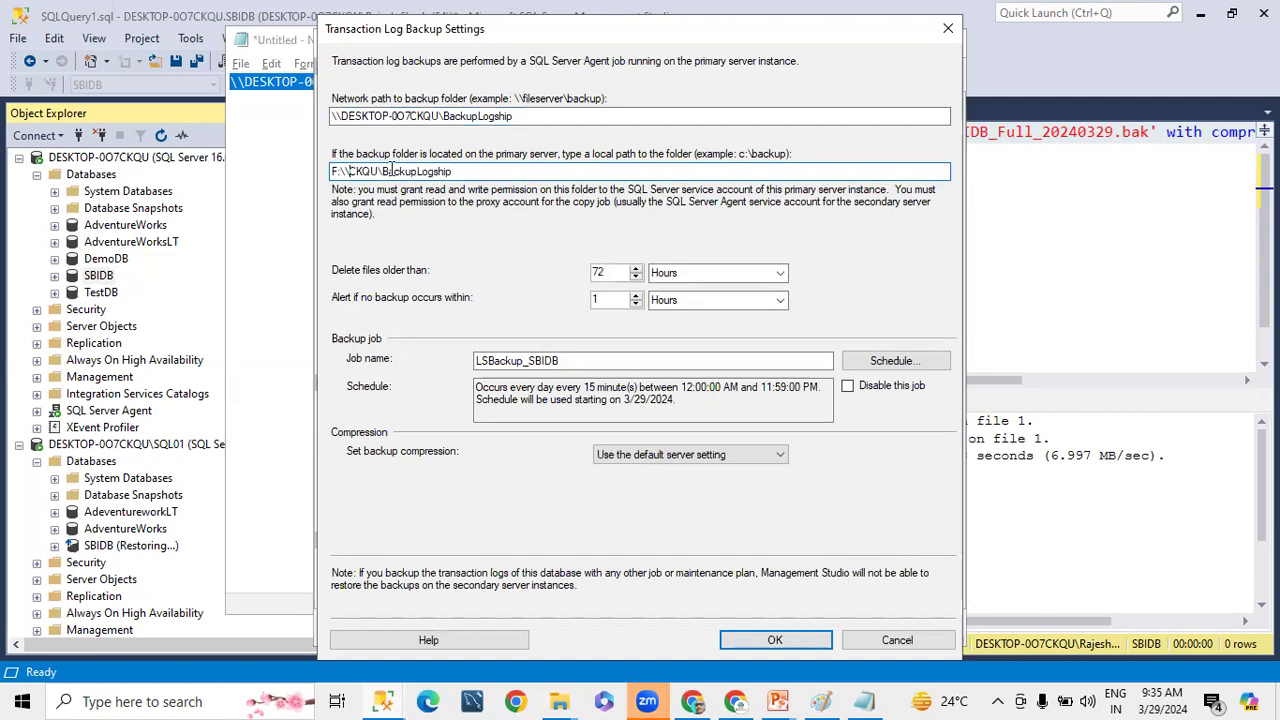
key("Delete")
key("Delete")
key("End")
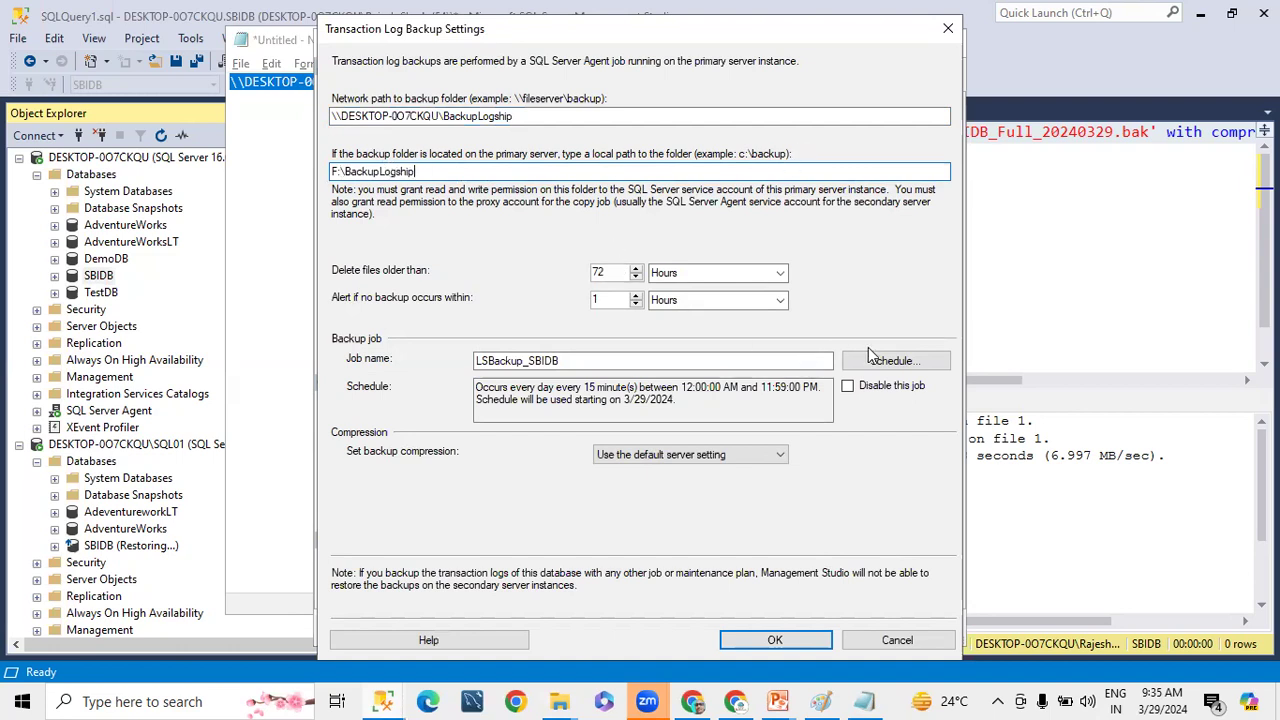
Check the local path by opening F:\BackupLogship in File Explorer, and close that window again.
left_click_drag(455, 171, 123, 151)
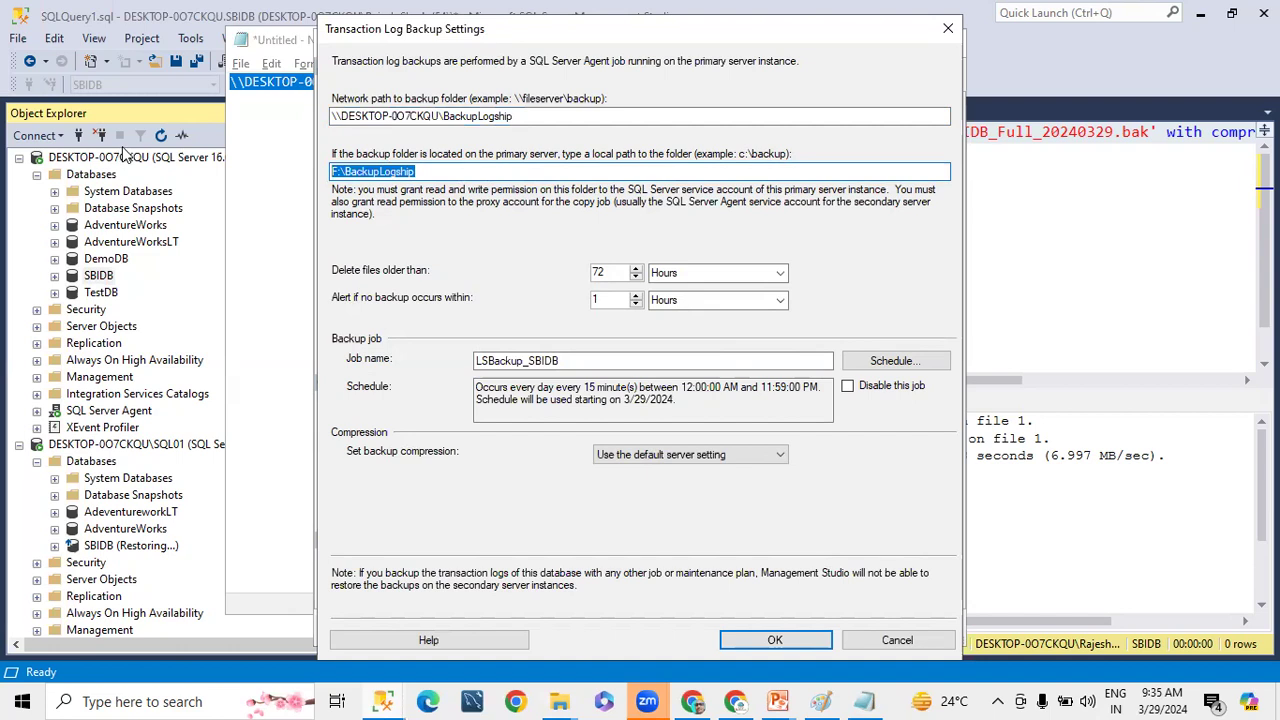
key("super+r")
key("ctrl+v")
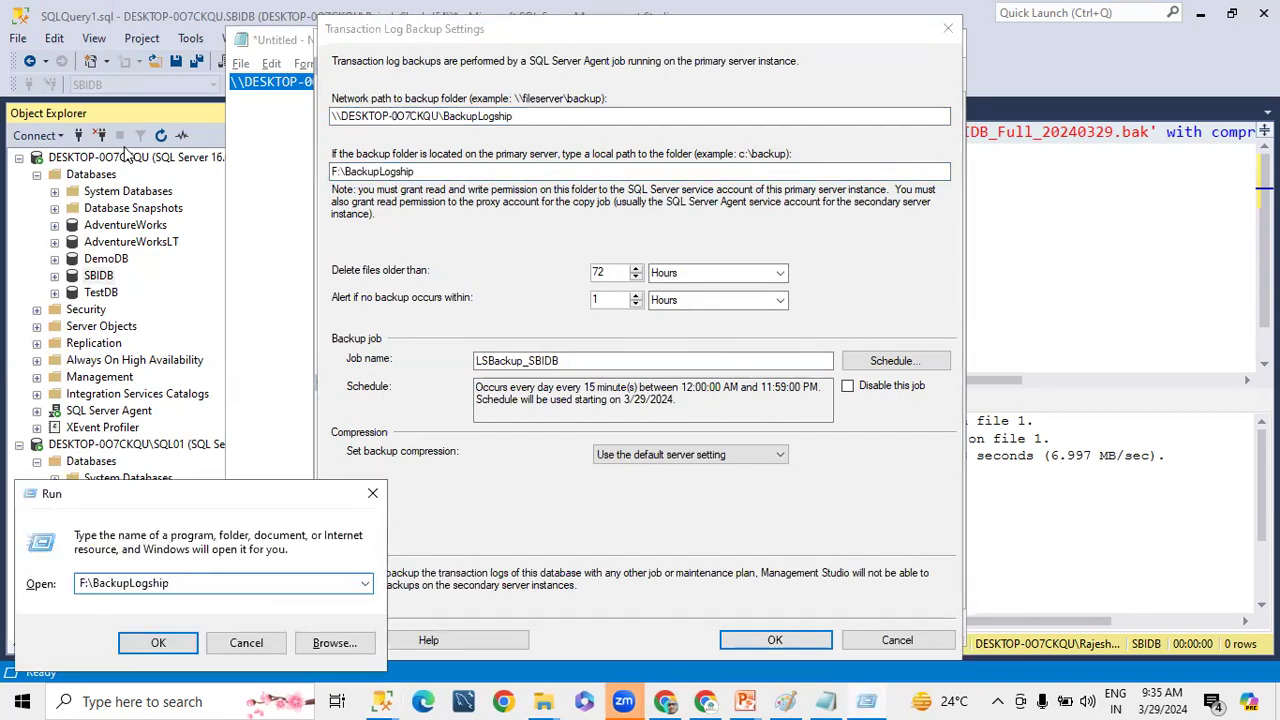
key("Return")
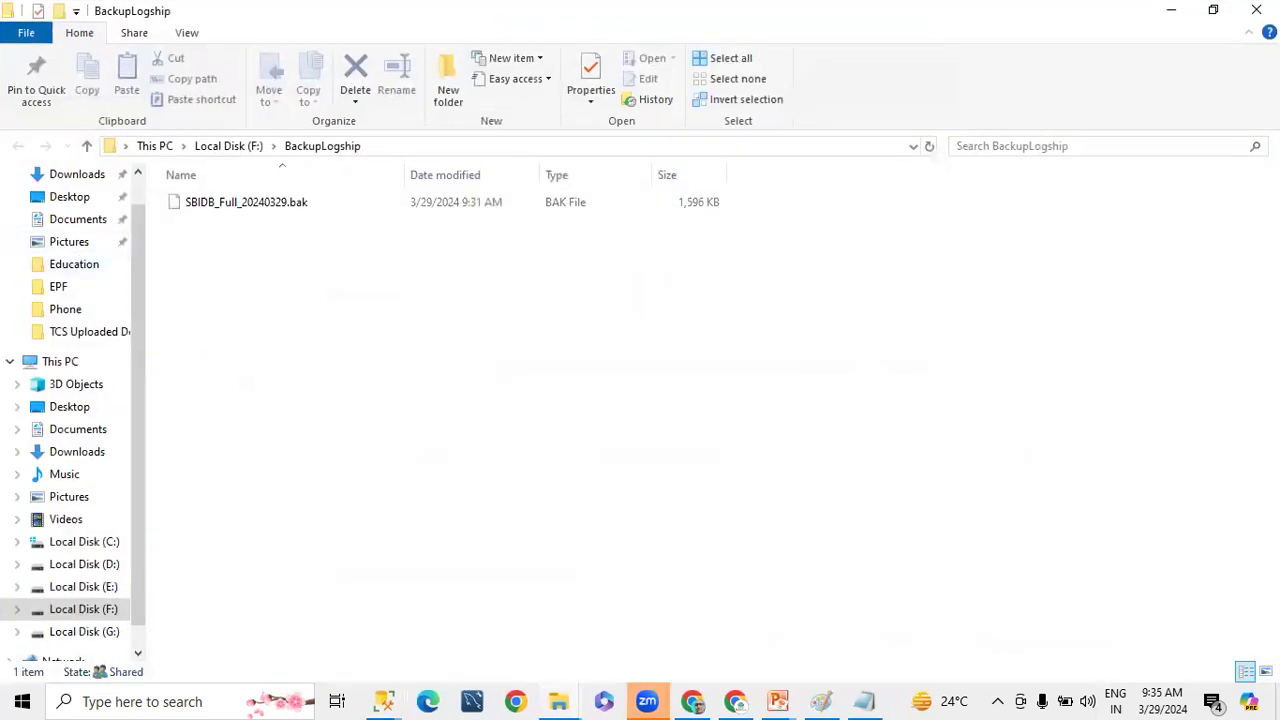
left_click(1256, 10)
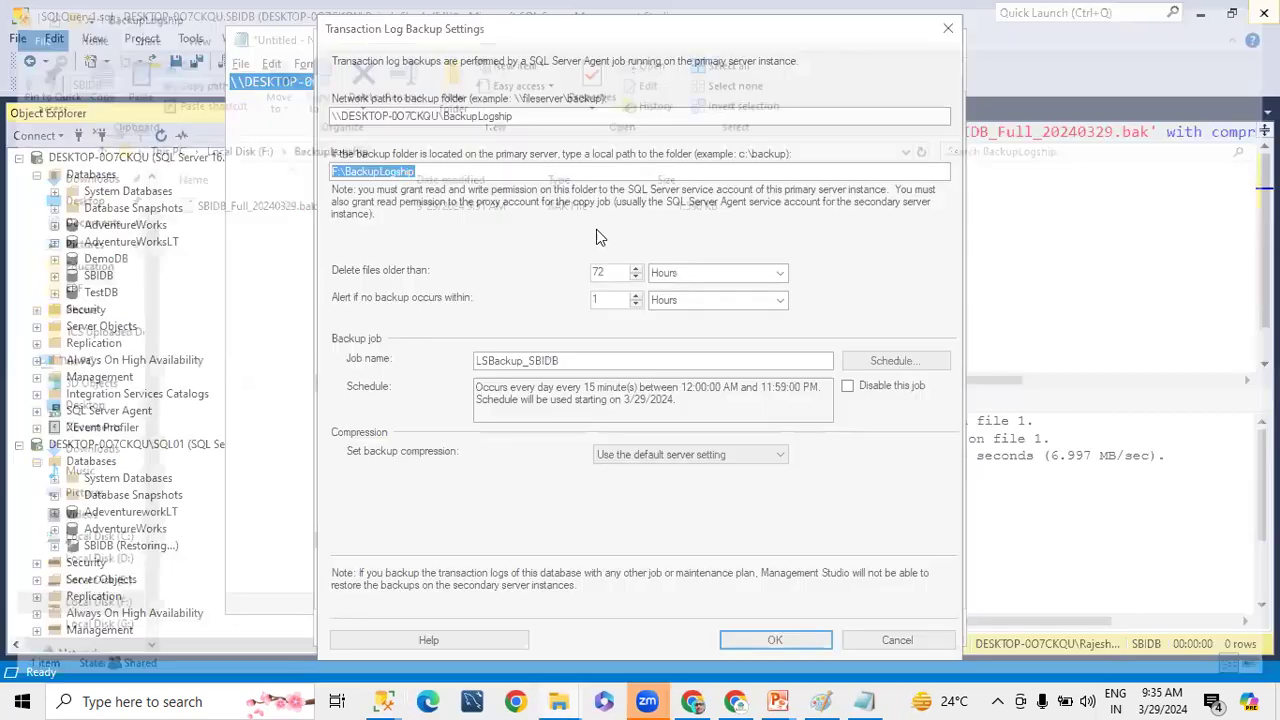
Set the backup compression to Compress backup and schedule the LSBackup_SBIDB job to occur every 2 minutes.
left_click(655, 454)
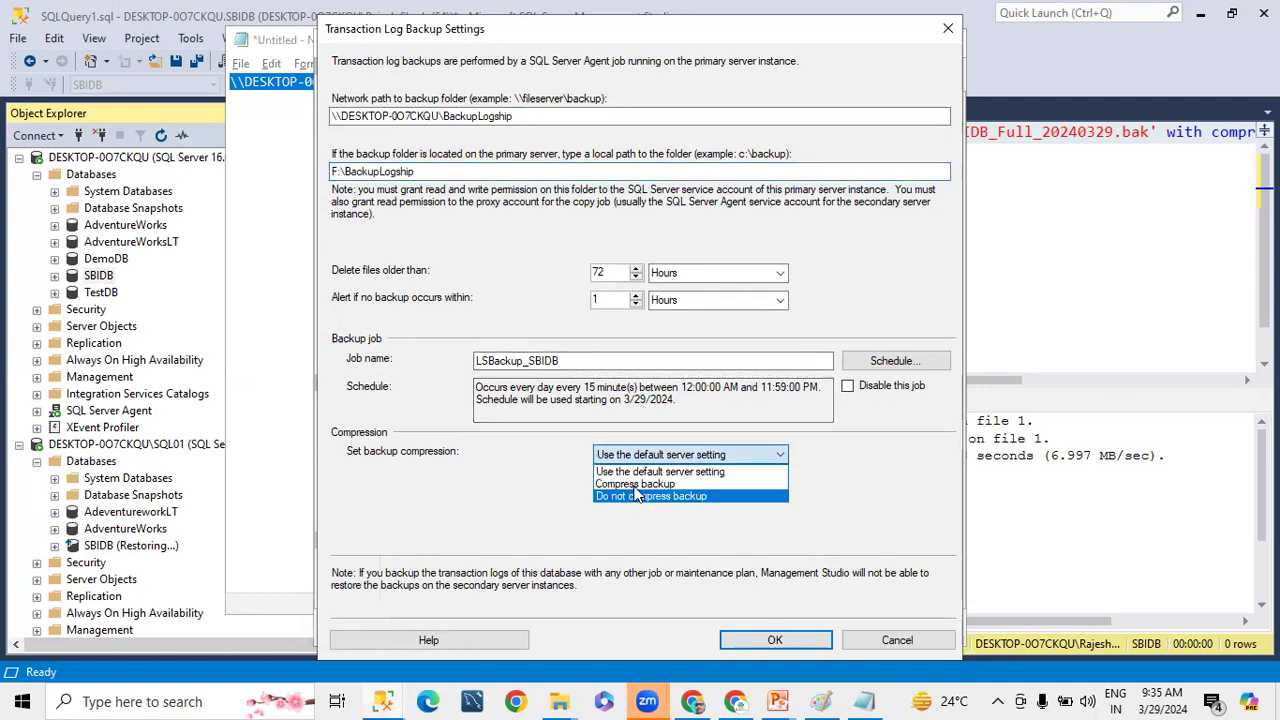
left_click(640, 484)
left_click(858, 360)
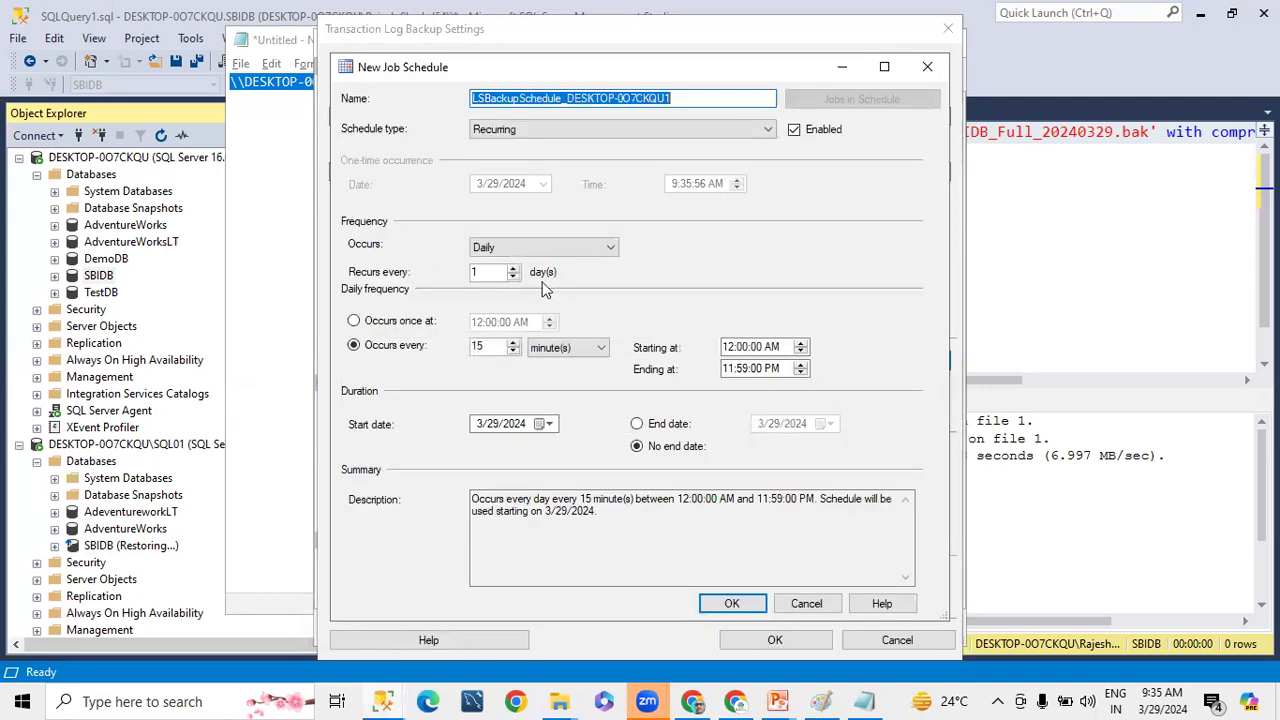
double_click(481, 346)
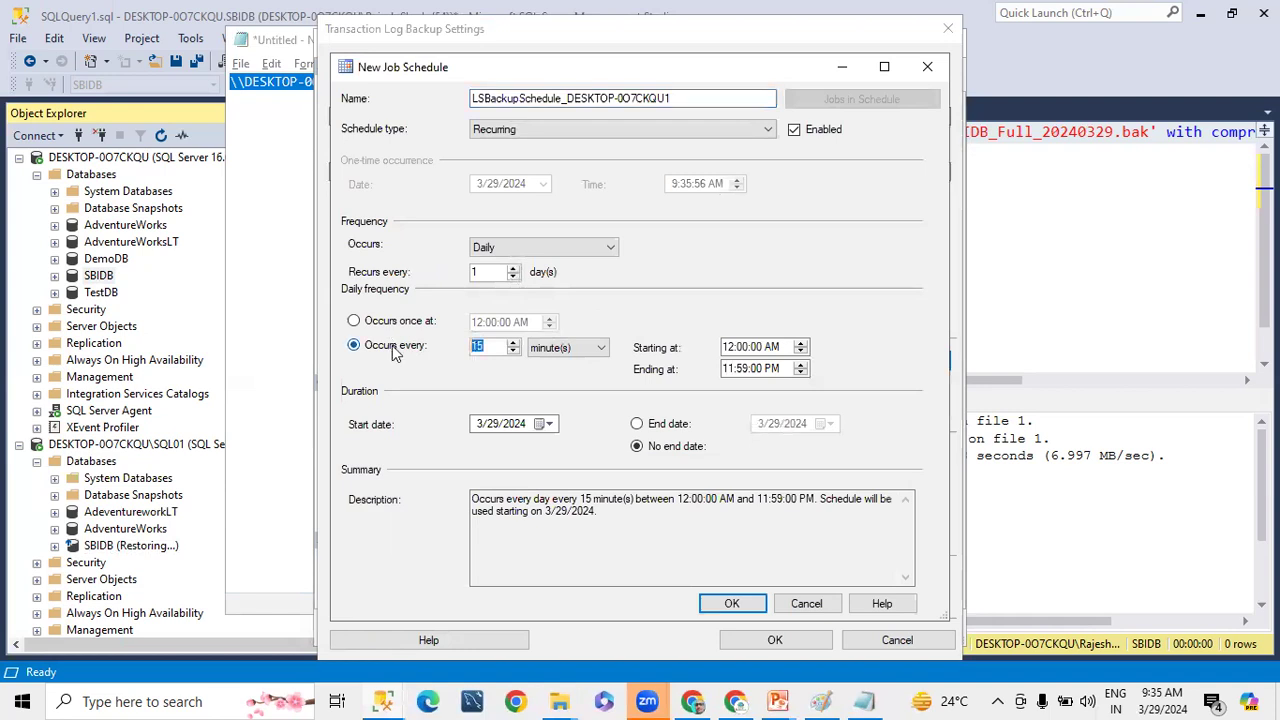
type("2")
left_click(732, 603)
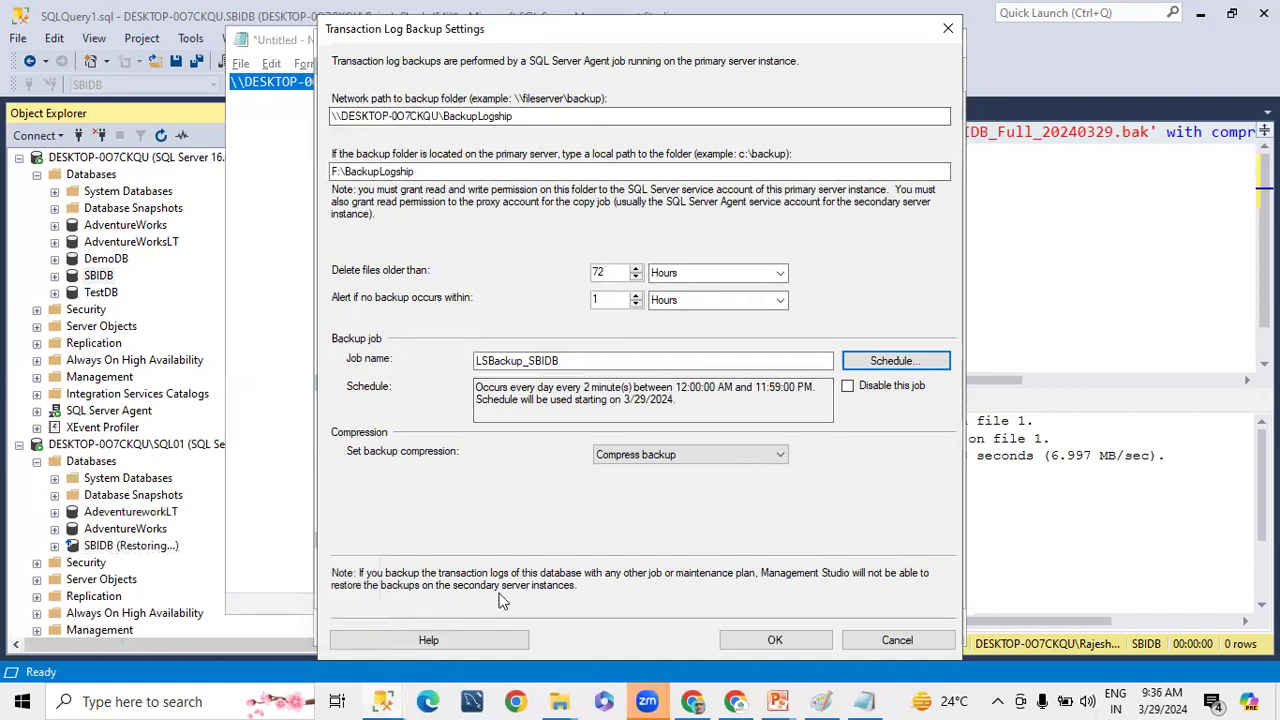
Accept the transaction log backup settings and add a secondary database for SBIDB, connecting to the server instance DESKTOP-0O7CKQU\SQL01.
left_click_drag(751, 38, 741, 22)
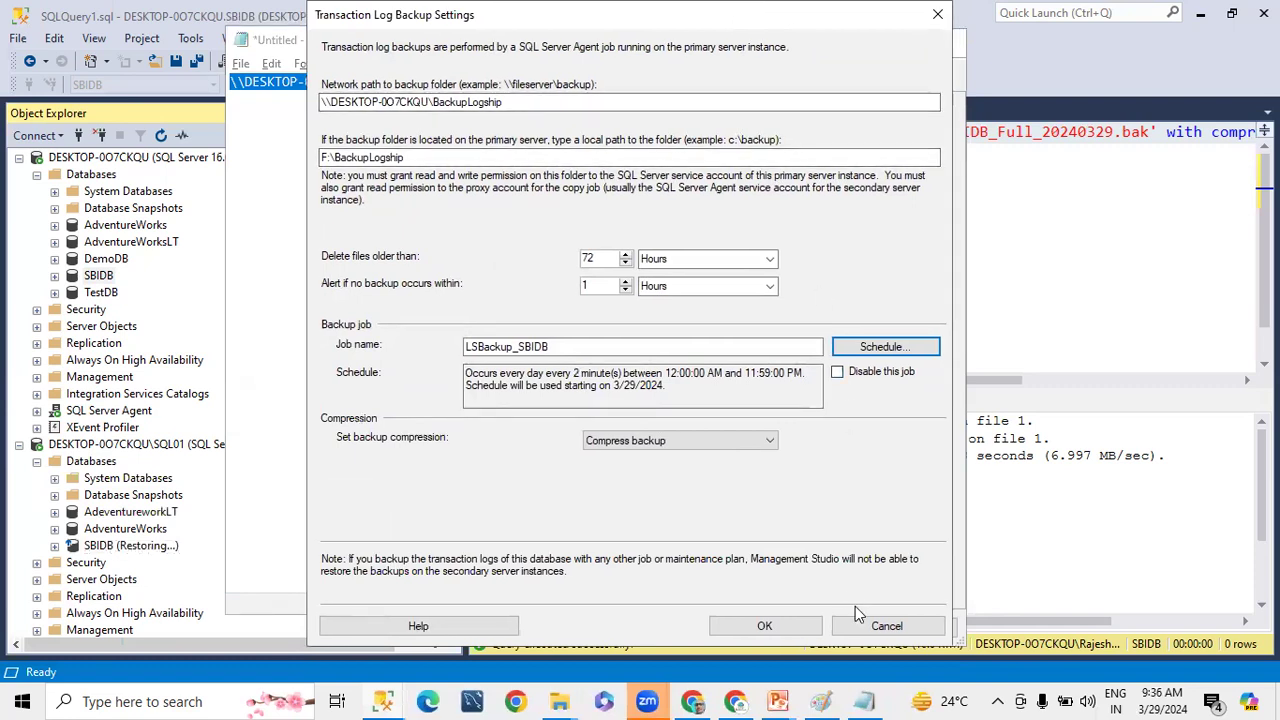
left_click(762, 625)
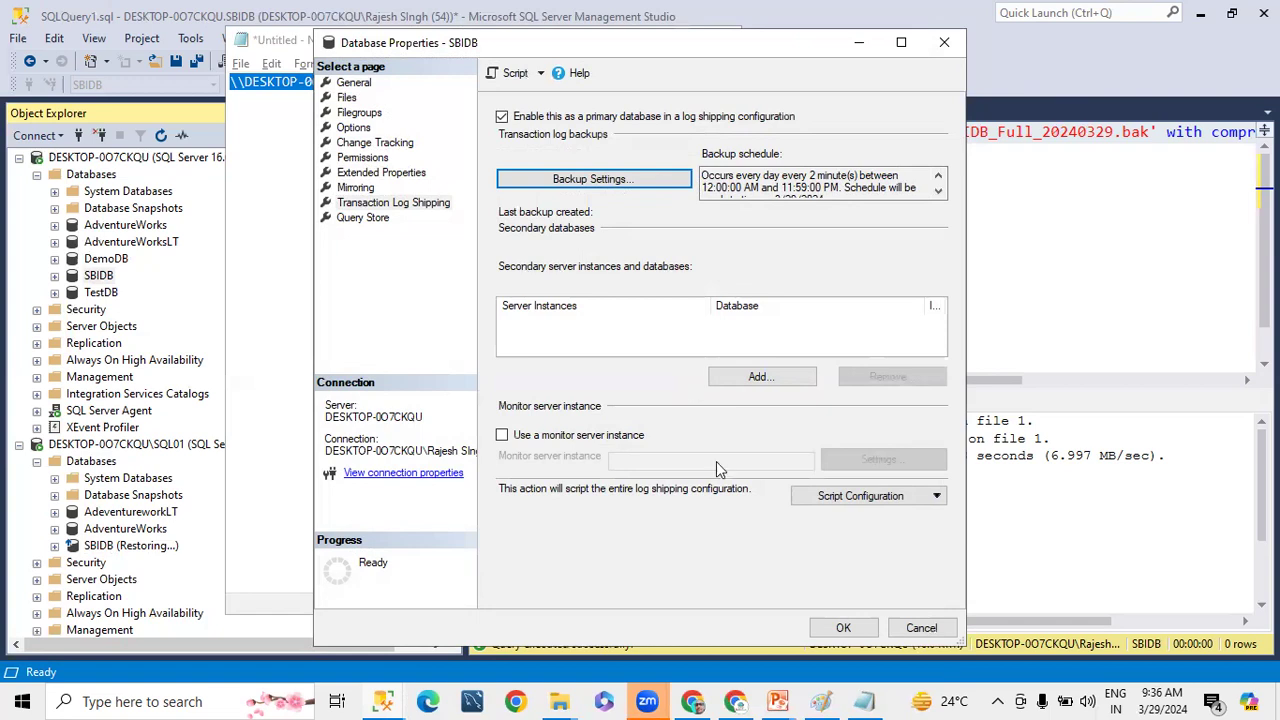
left_click(757, 376)
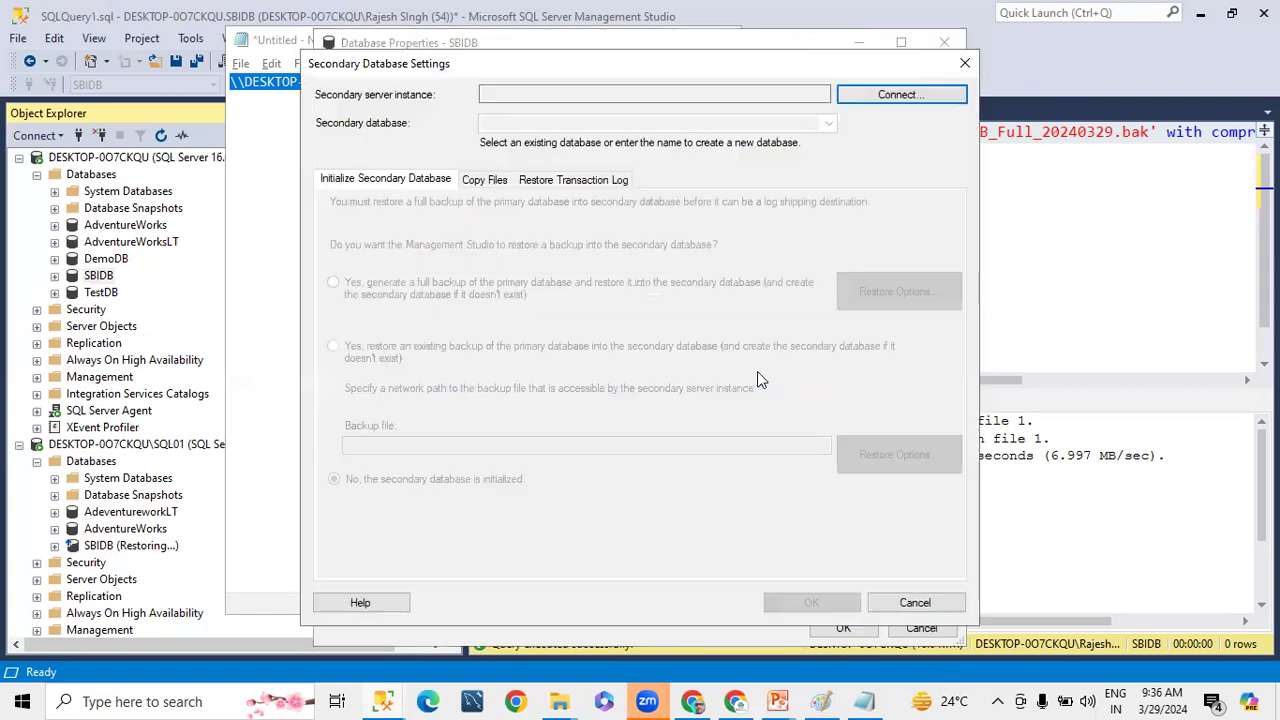
left_click(903, 100)
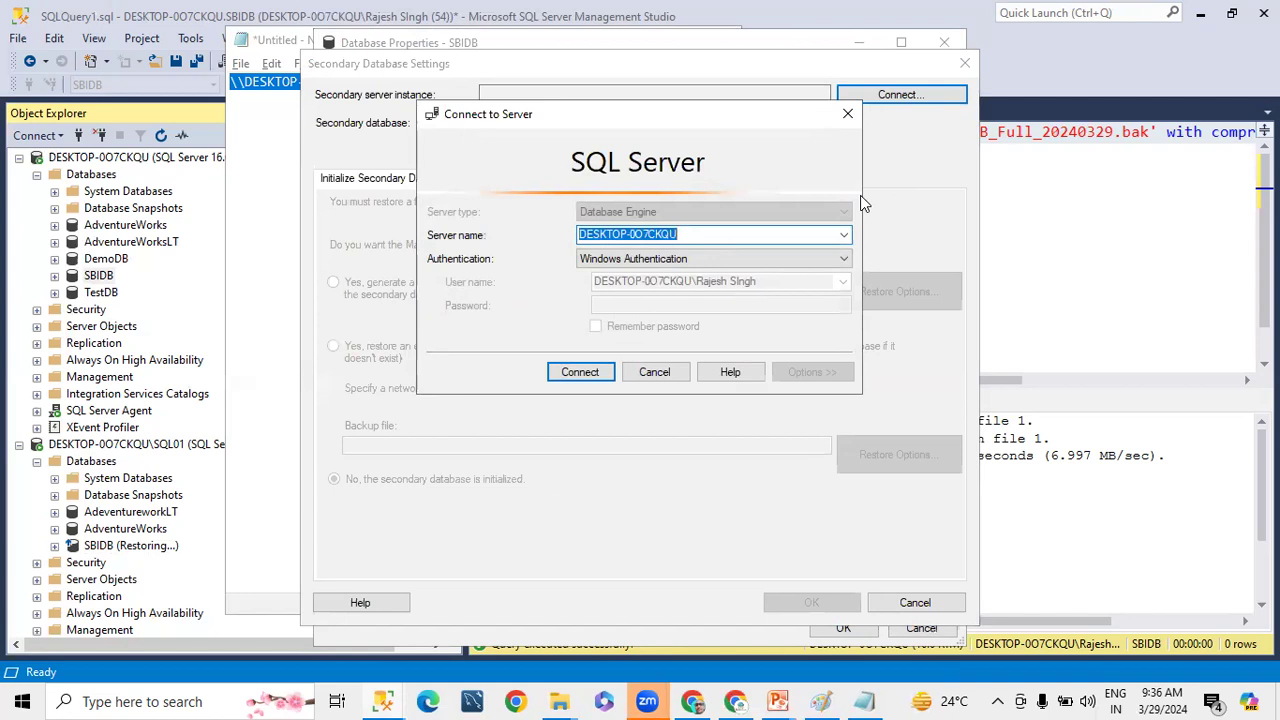
left_click(843, 234)
left_click(731, 263)
left_click(580, 371)
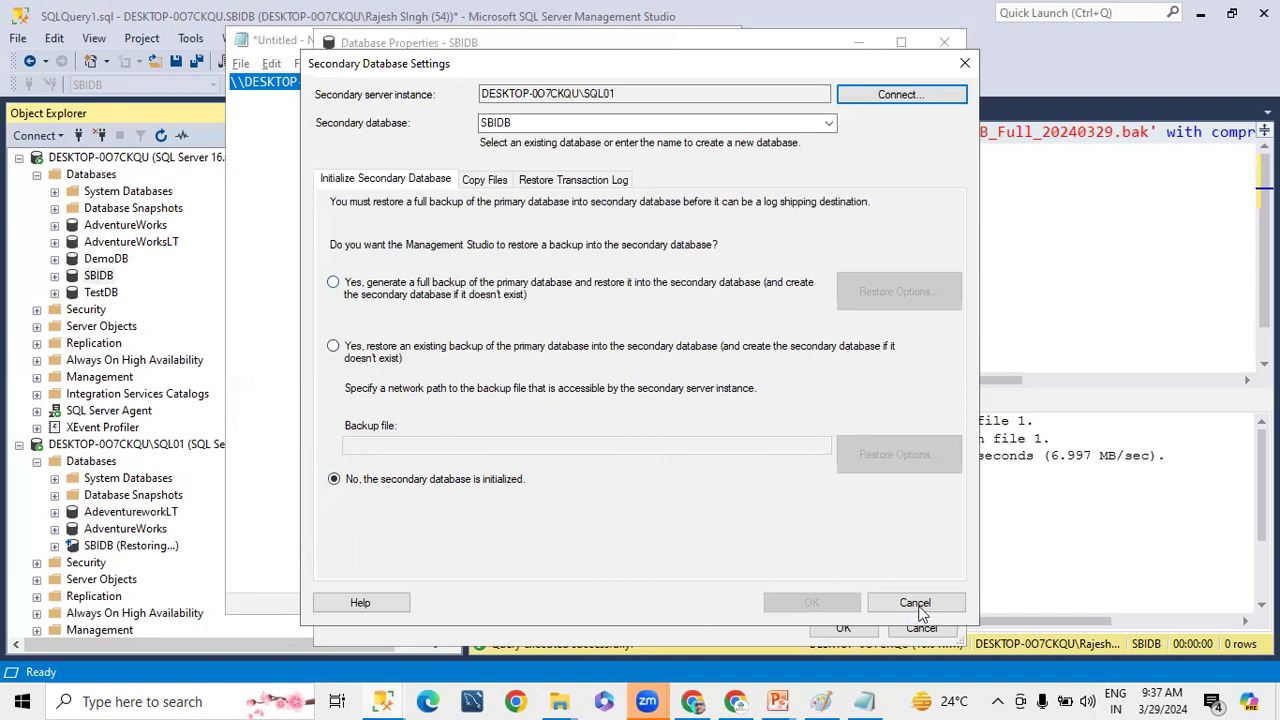
For the copied log files, create a folder named Logship on the G: drive in File Explorer.
left_click(484, 181)
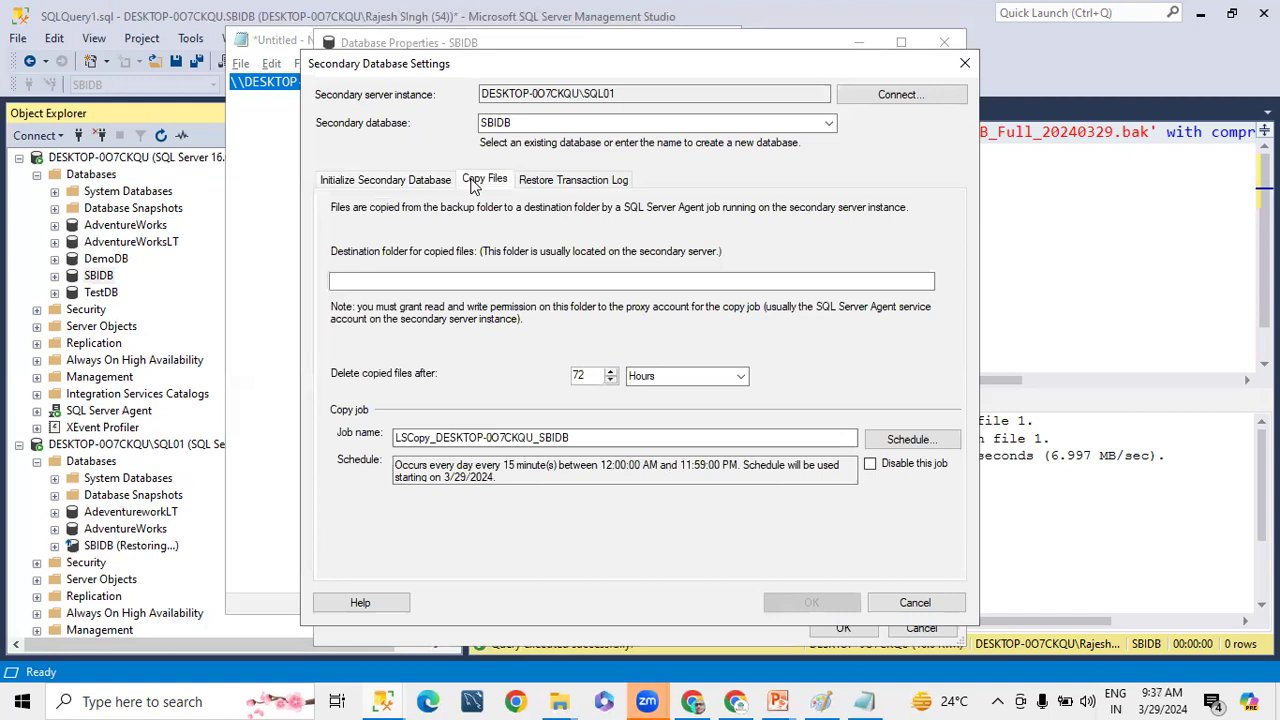
left_click(446, 278)
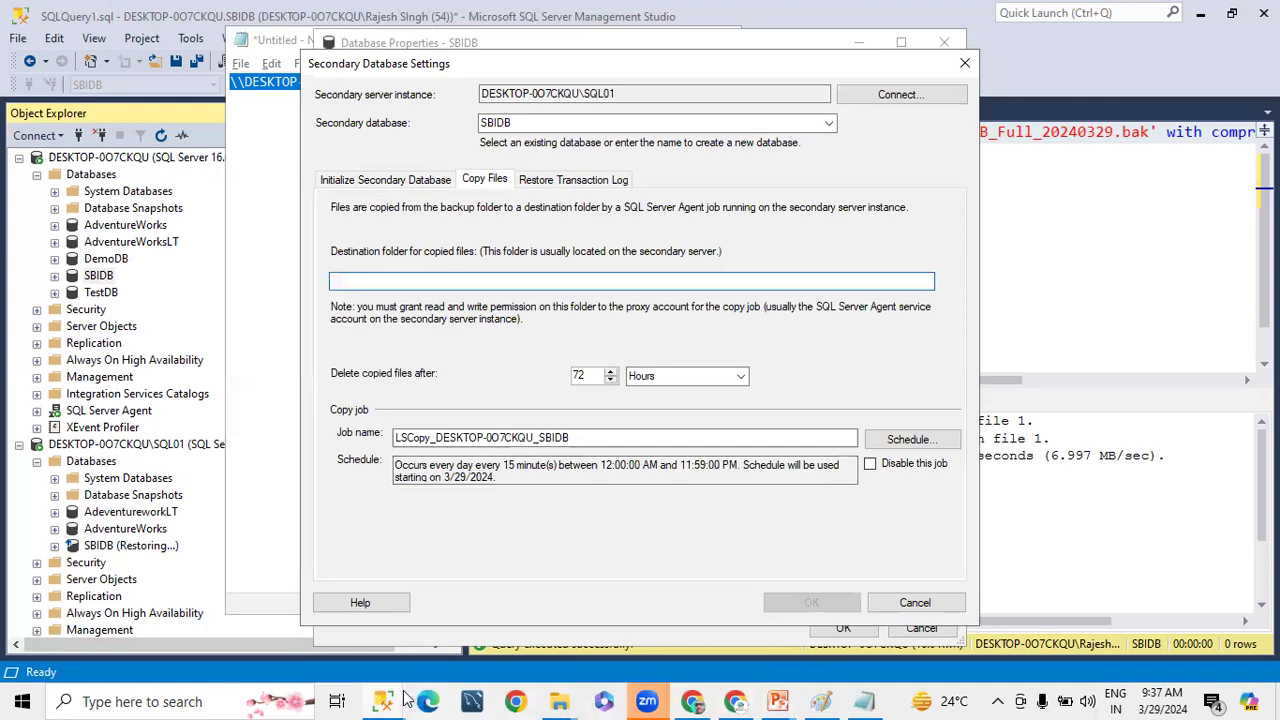
left_click(559, 701)
left_click(527, 630)
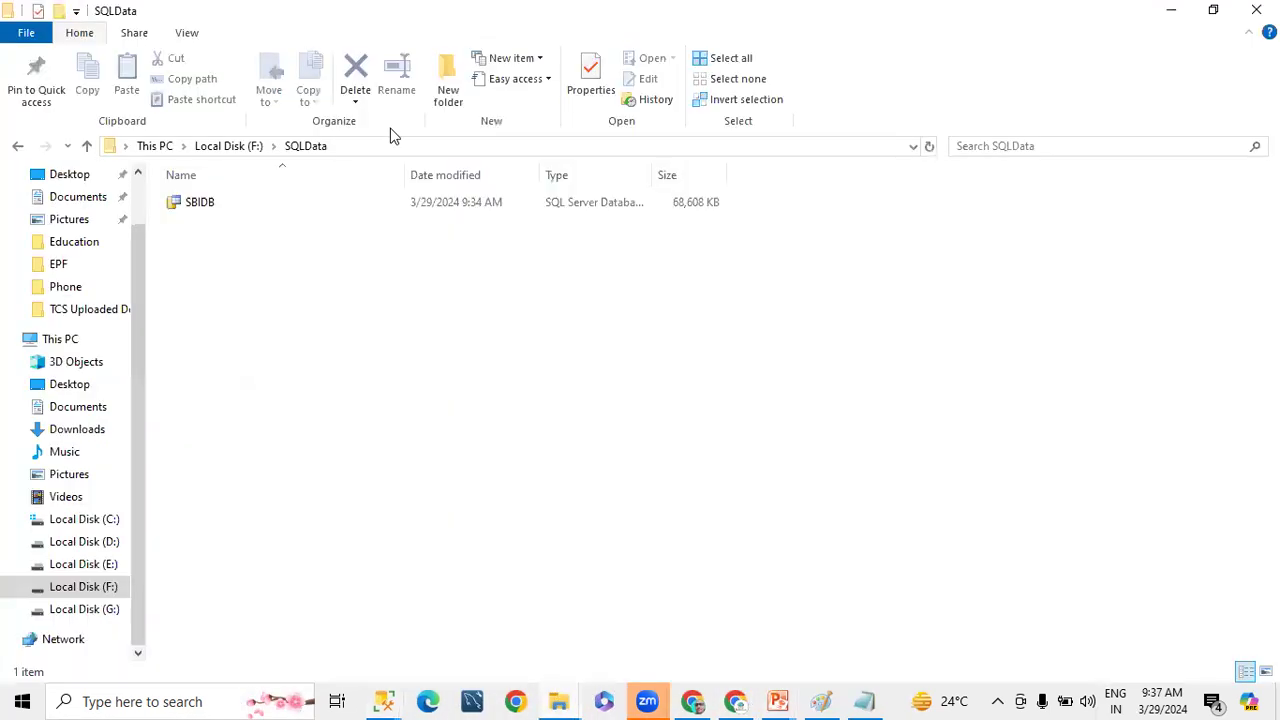
left_click(160, 146)
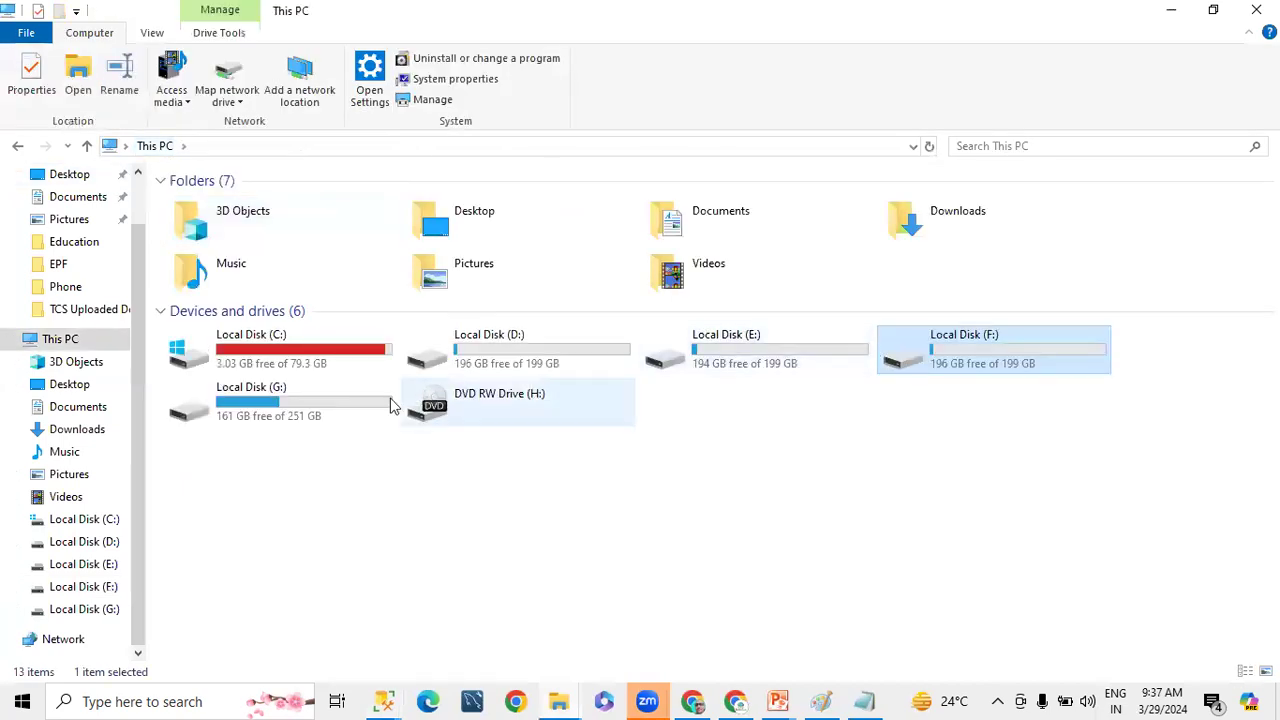
double_click(300, 416)
right_click(274, 480)
mouse_move(354, 431)
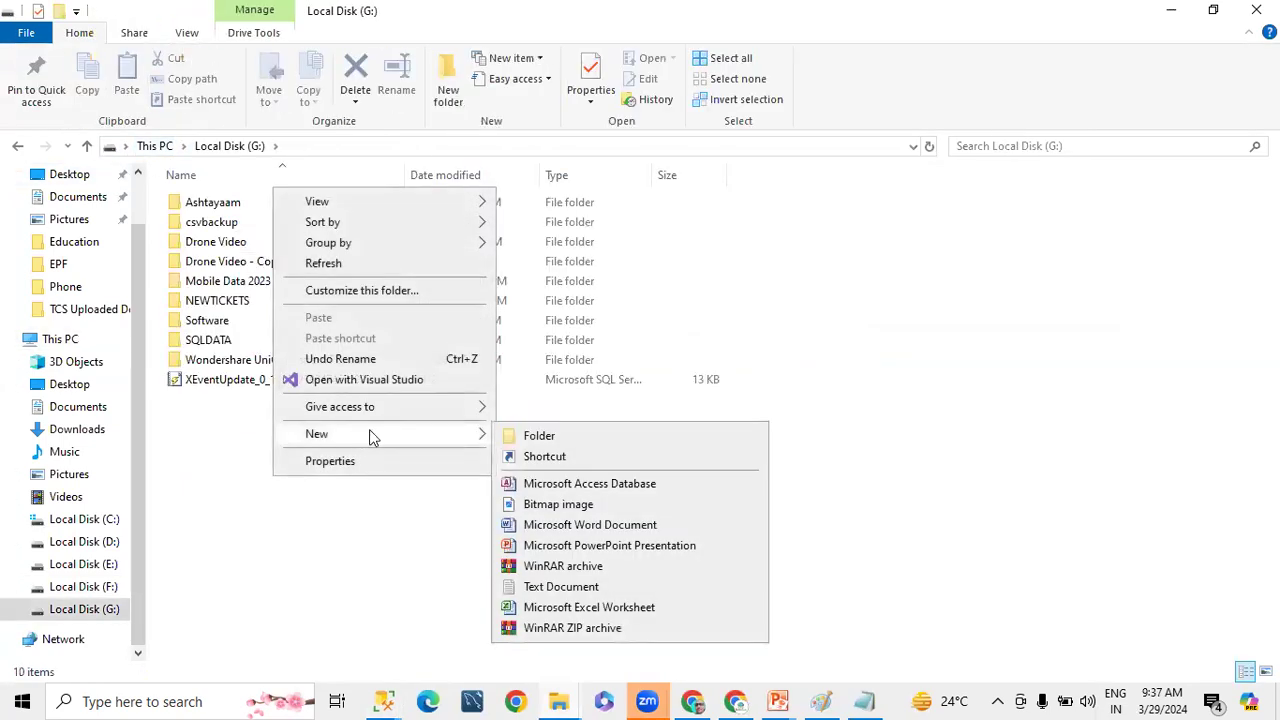
left_click(536, 437)
type("Logship")
key("Return")
Copy the path of the new folder and enter G:\Logship as the destination folder for copied files in the secondary database settings.
double_click(609, 399)
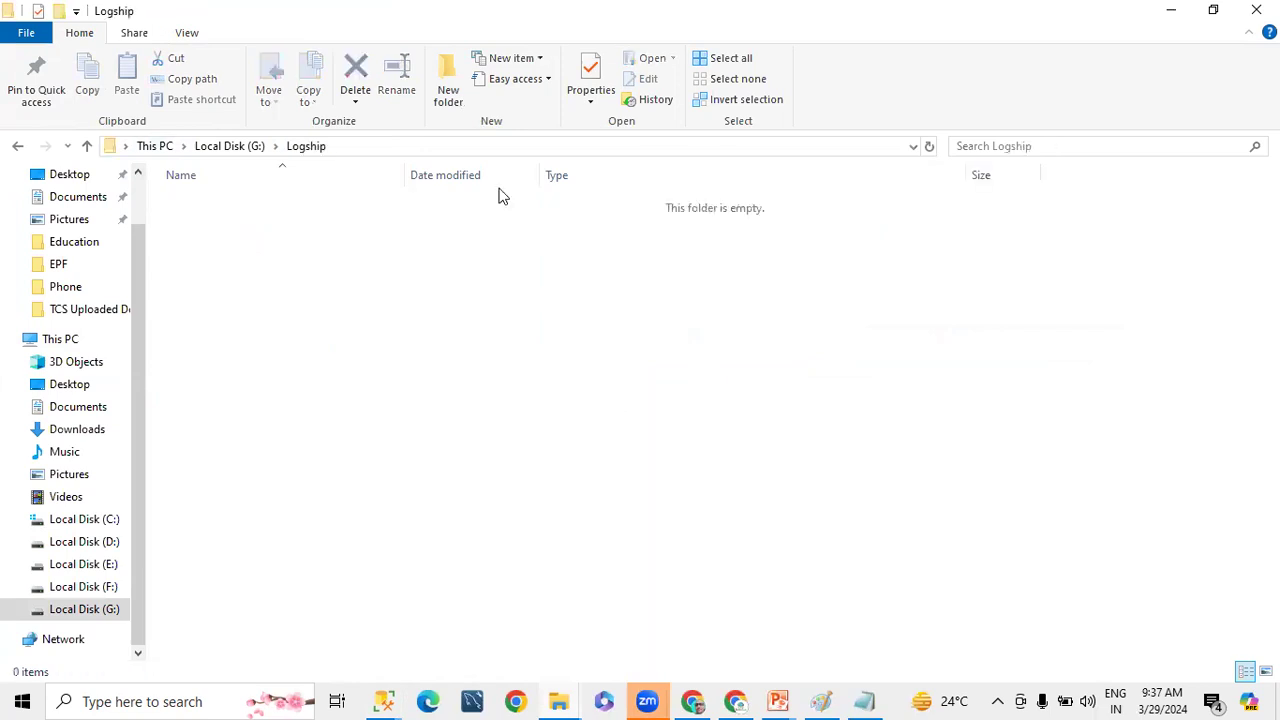
left_click(378, 147)
key("ctrl+c")
key("alt+Tab")
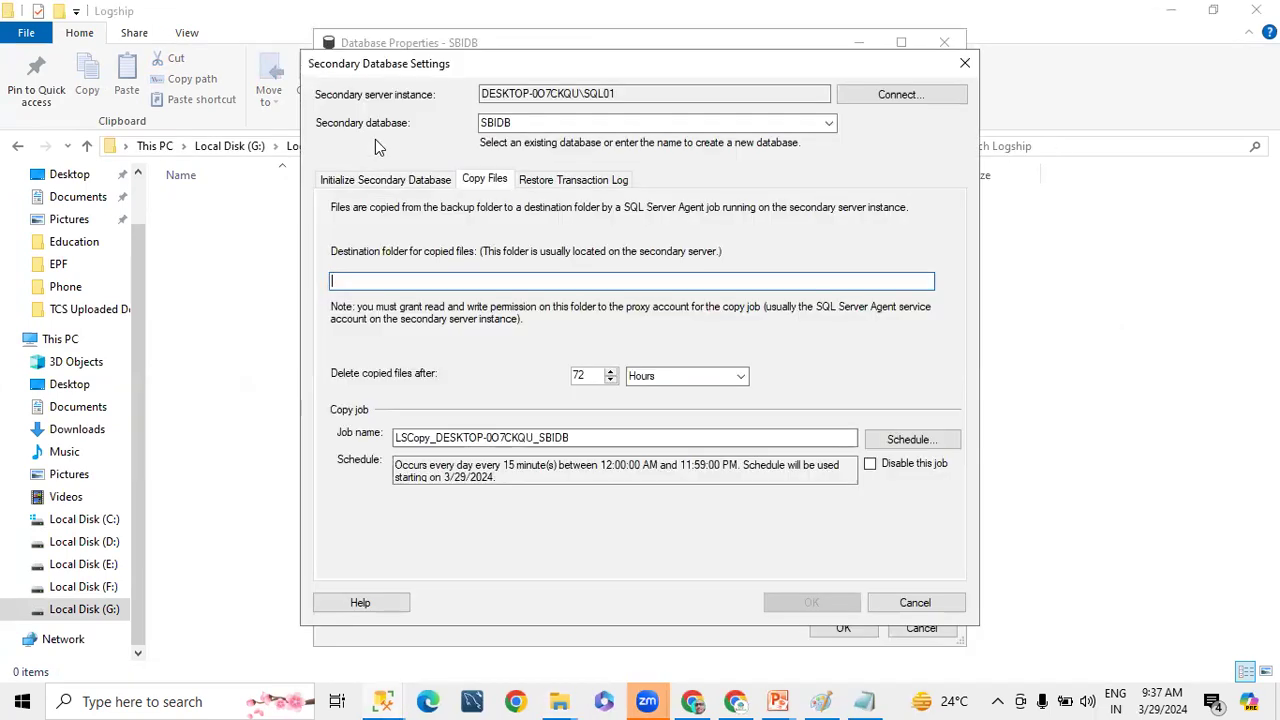
key("ctrl+v")
Schedule the LSCopy_DESKTOP-0O7CKQU_SBIDB copy job to occur every 2 minutes and open the transaction log restore settings.
left_click(908, 440)
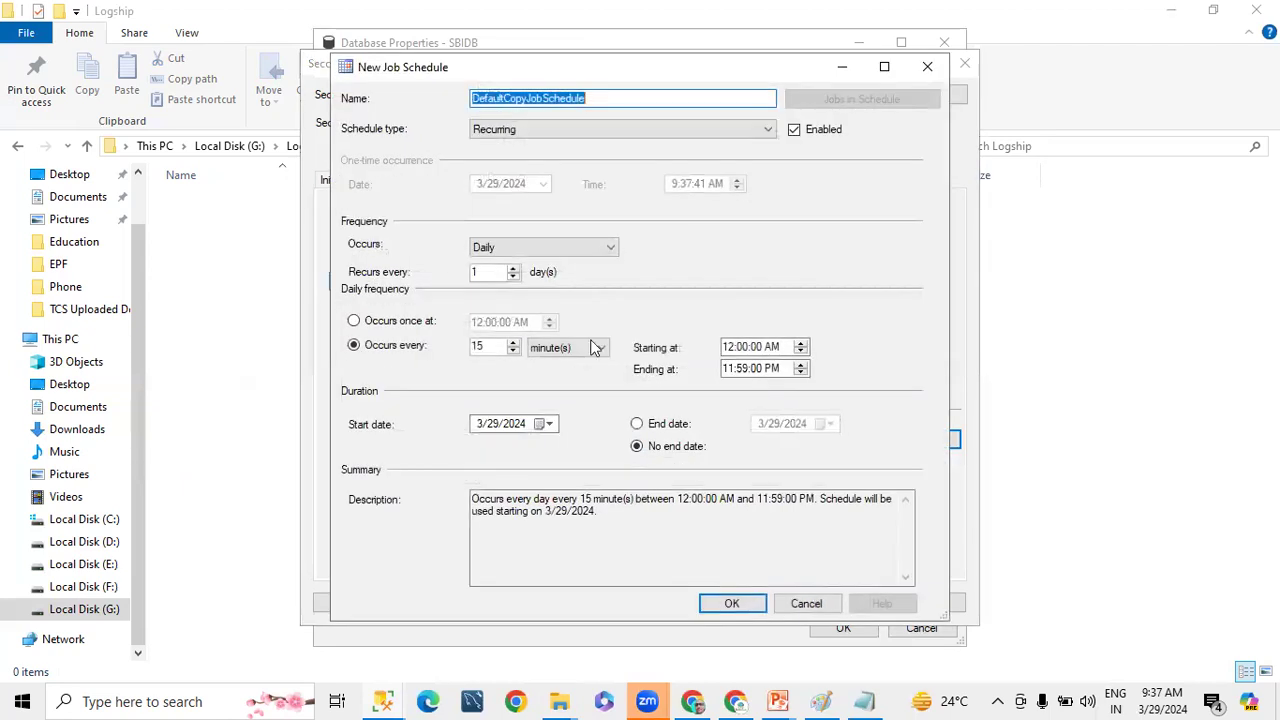
double_click(488, 347)
type("2")
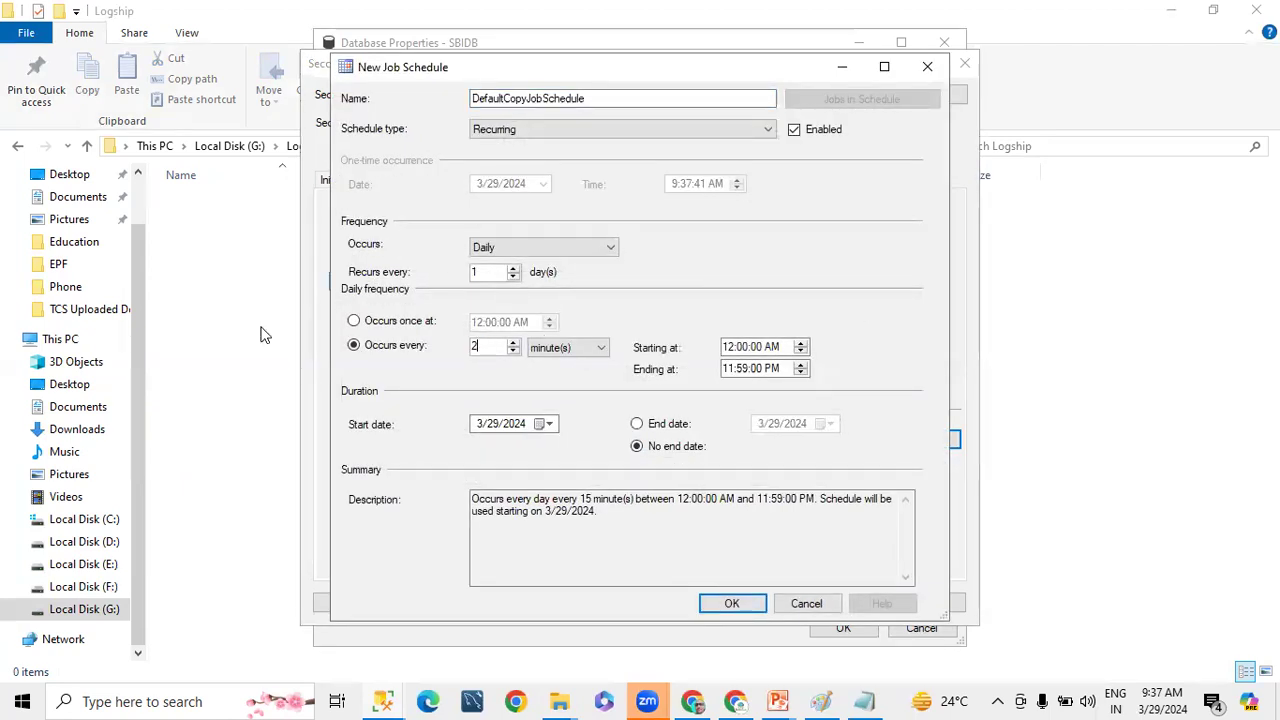
left_click(720, 606)
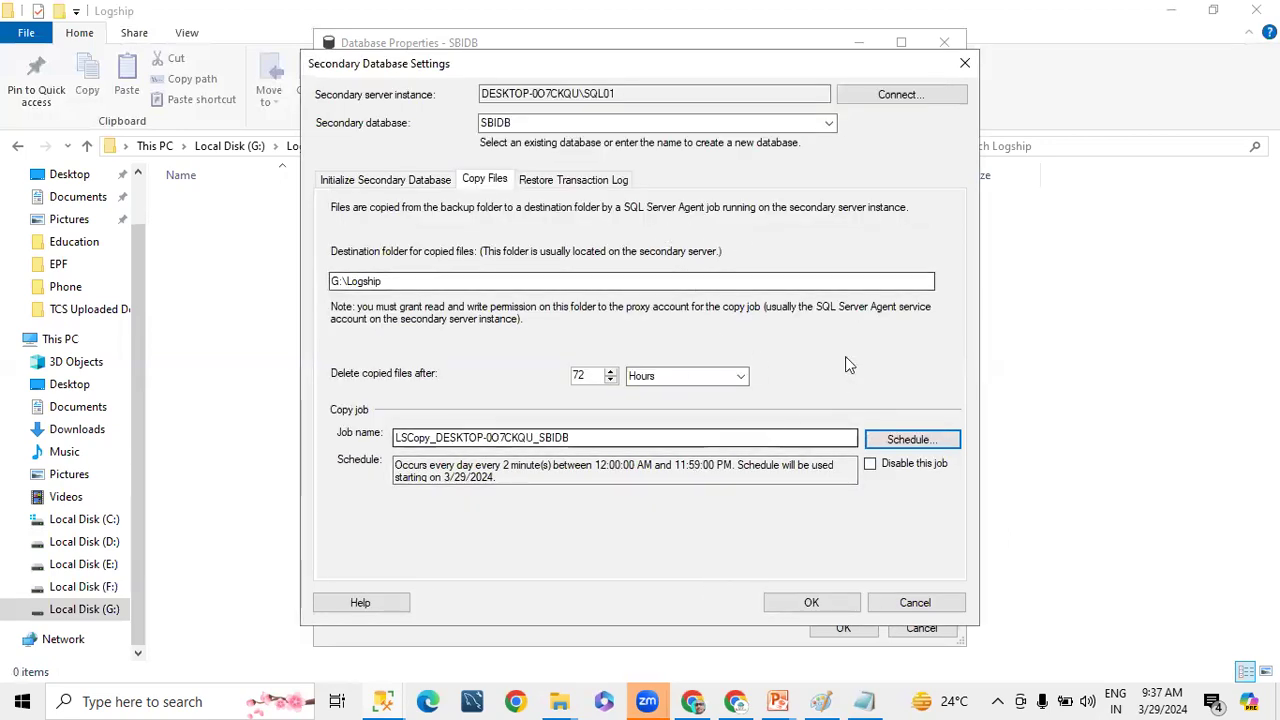
left_click(553, 182)
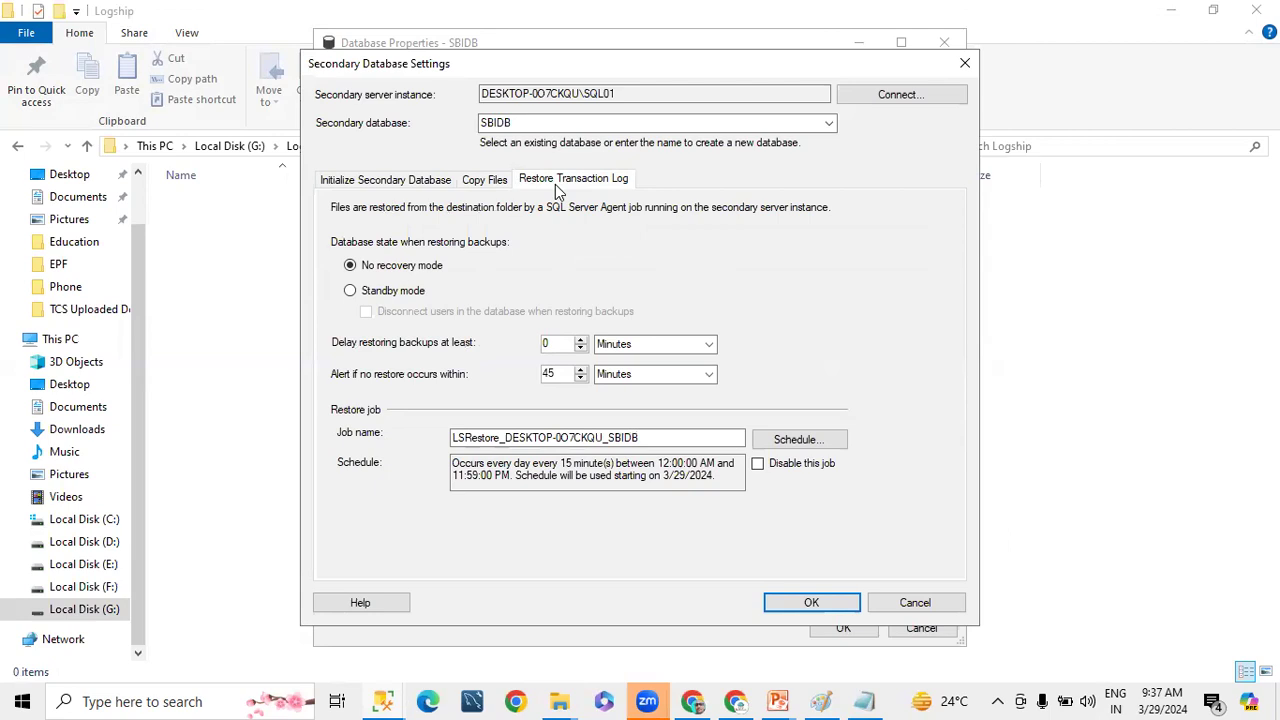
left_click(368, 292)
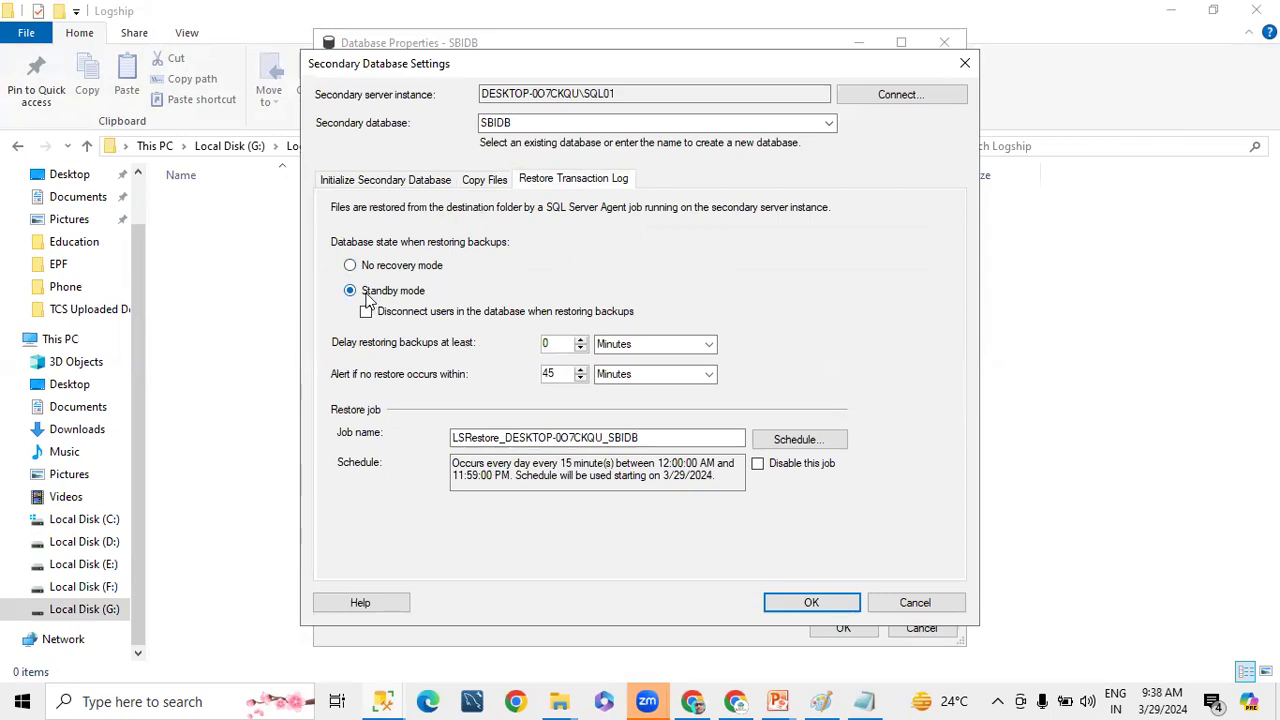
left_click(403, 267)
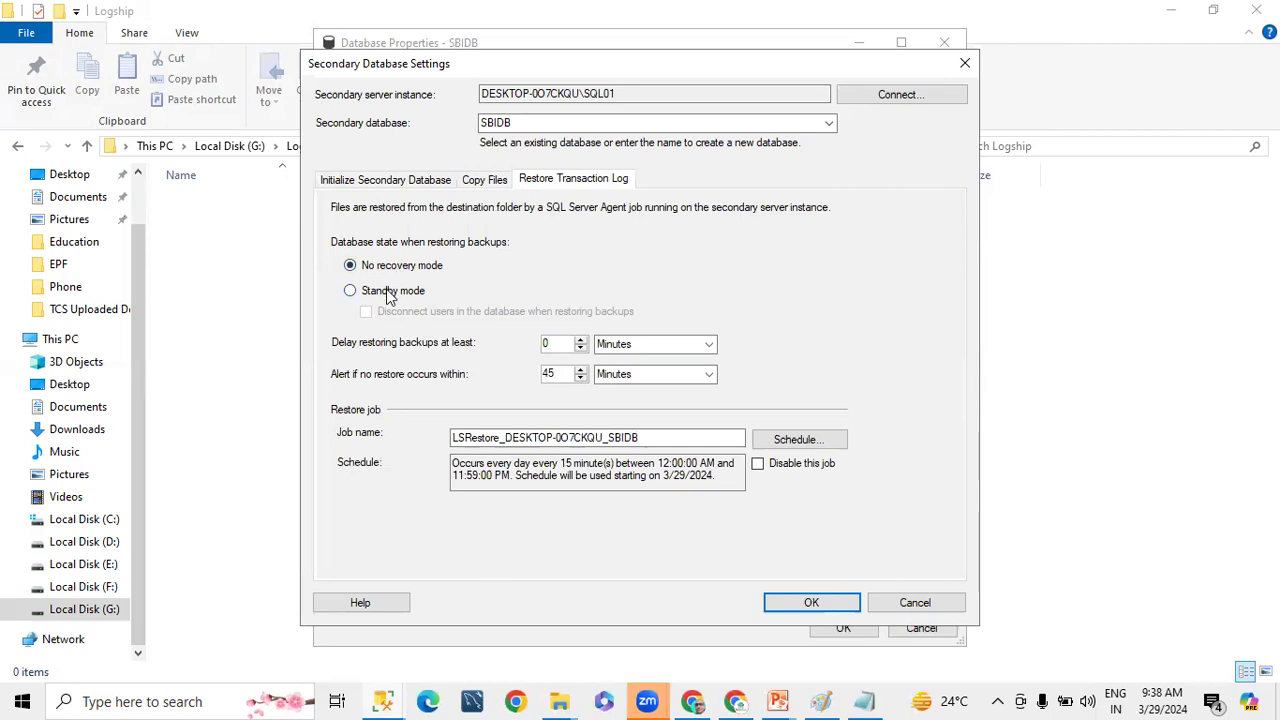
left_click(389, 293)
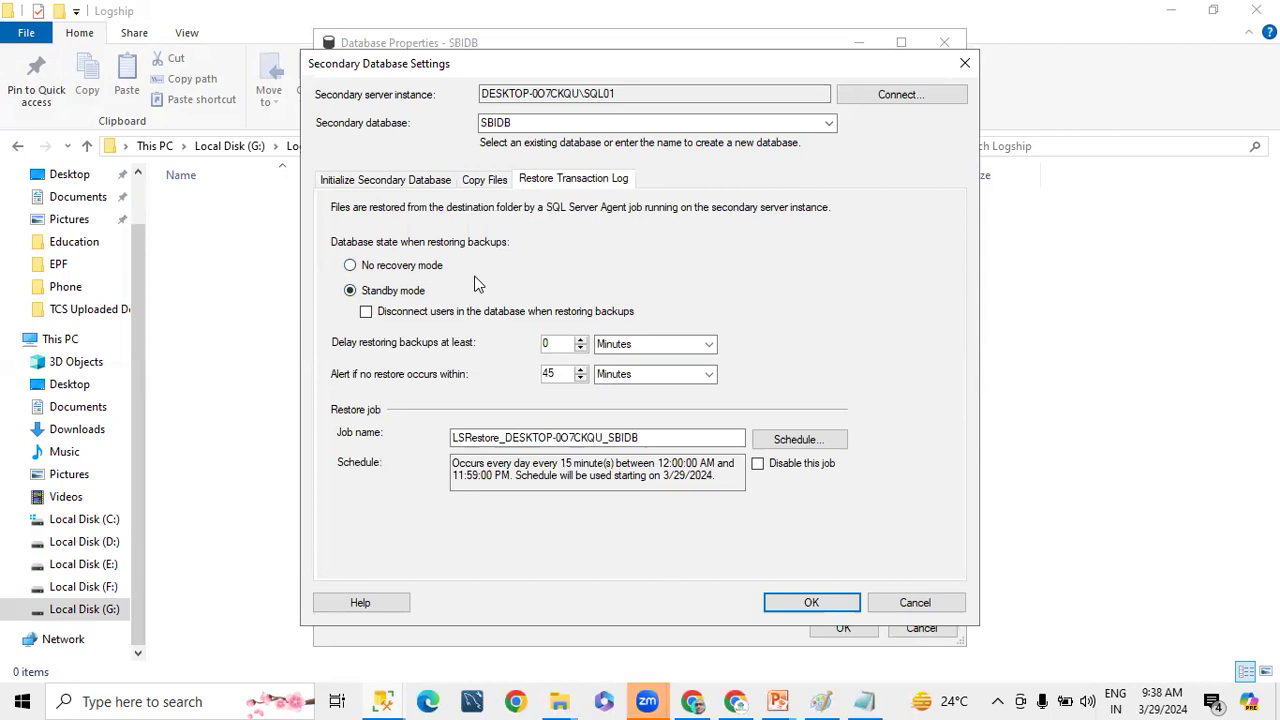
left_click(418, 268)
Schedule the LSRestore_DESKTOP-0O7CKQU_SBIDB restore job to occur every 2 minutes.
left_click(782, 441)
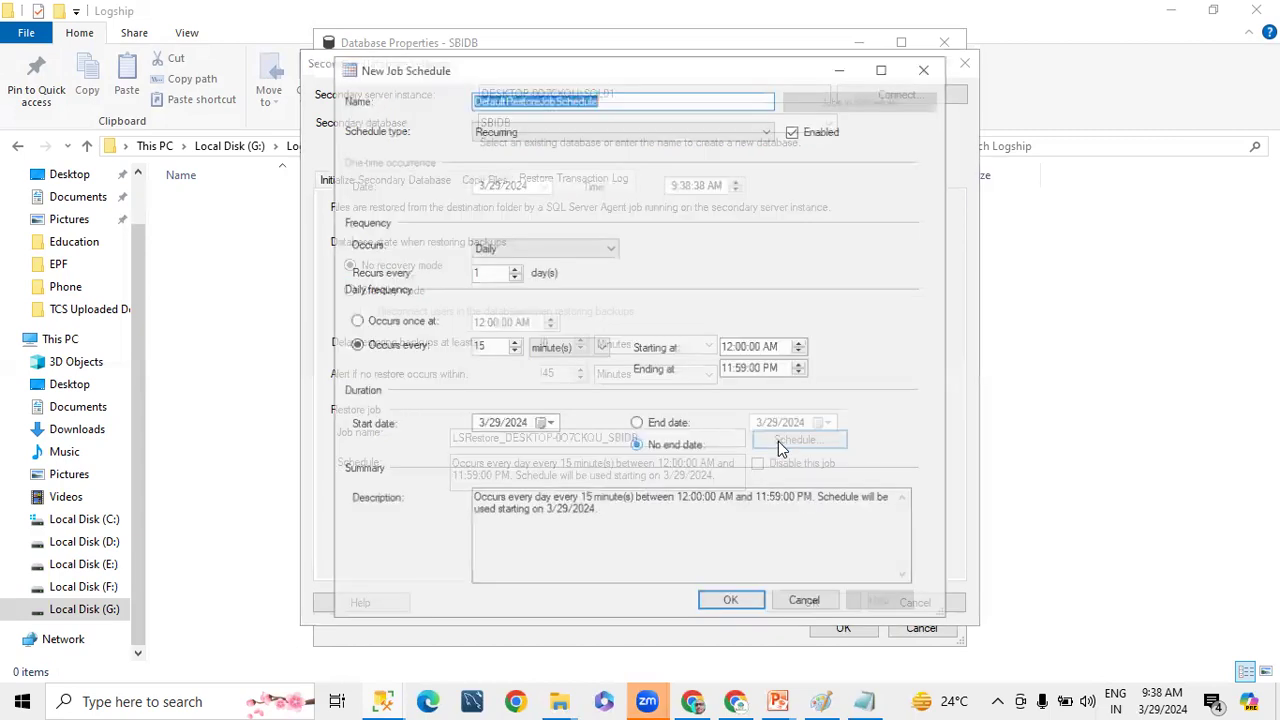
double_click(488, 347)
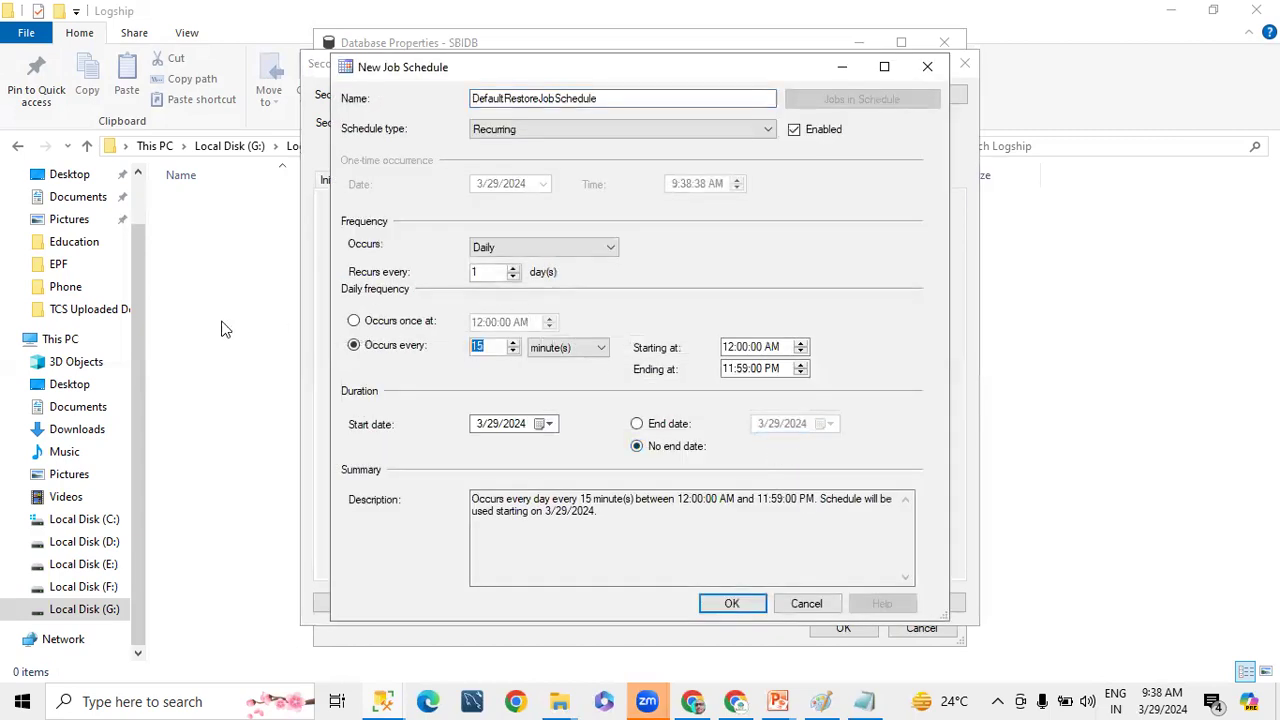
type("2")
left_click(738, 604)
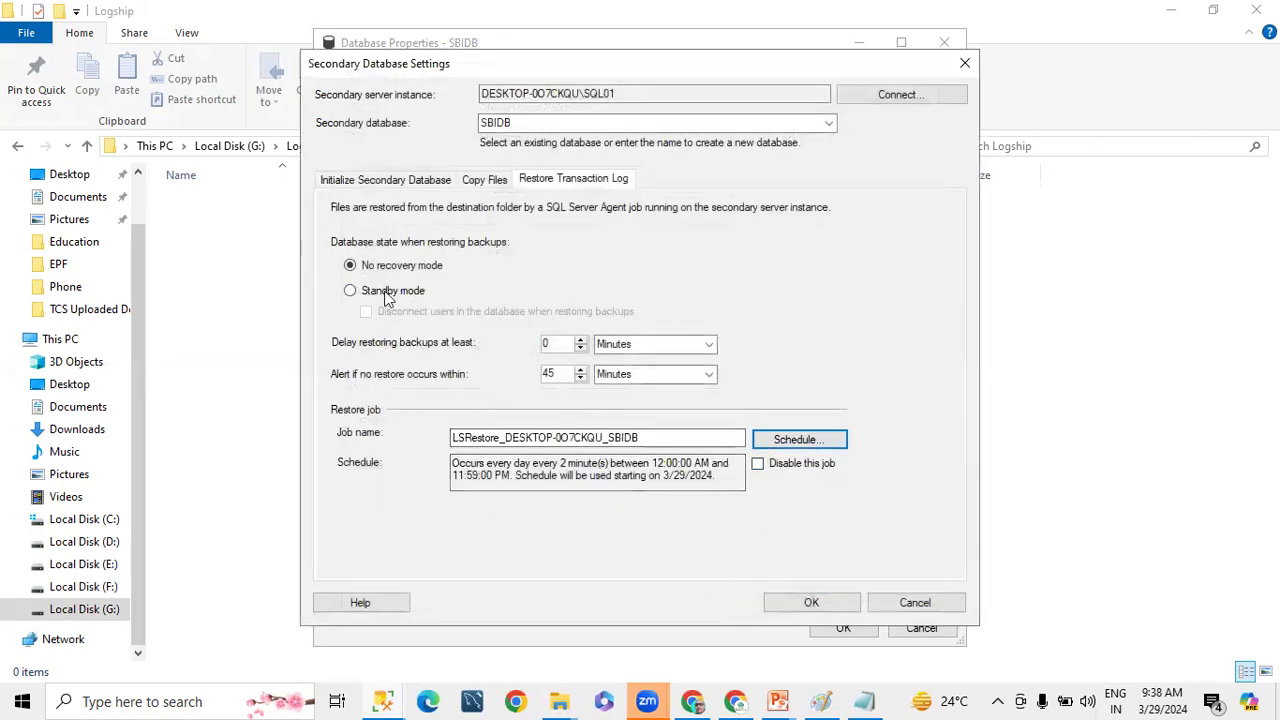
Set the database state when restoring backups to Standby mode, recheck the restore job schedule and accept the secondary database settings.
left_click(388, 293)
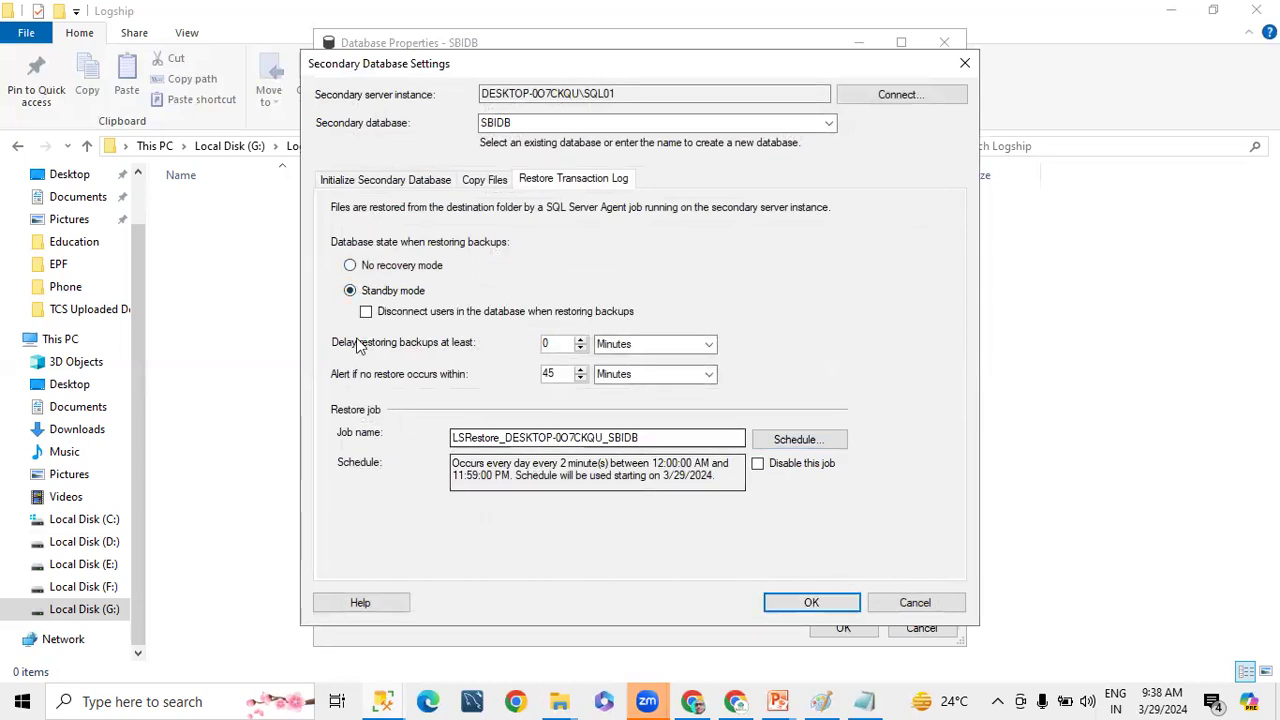
left_click(779, 443)
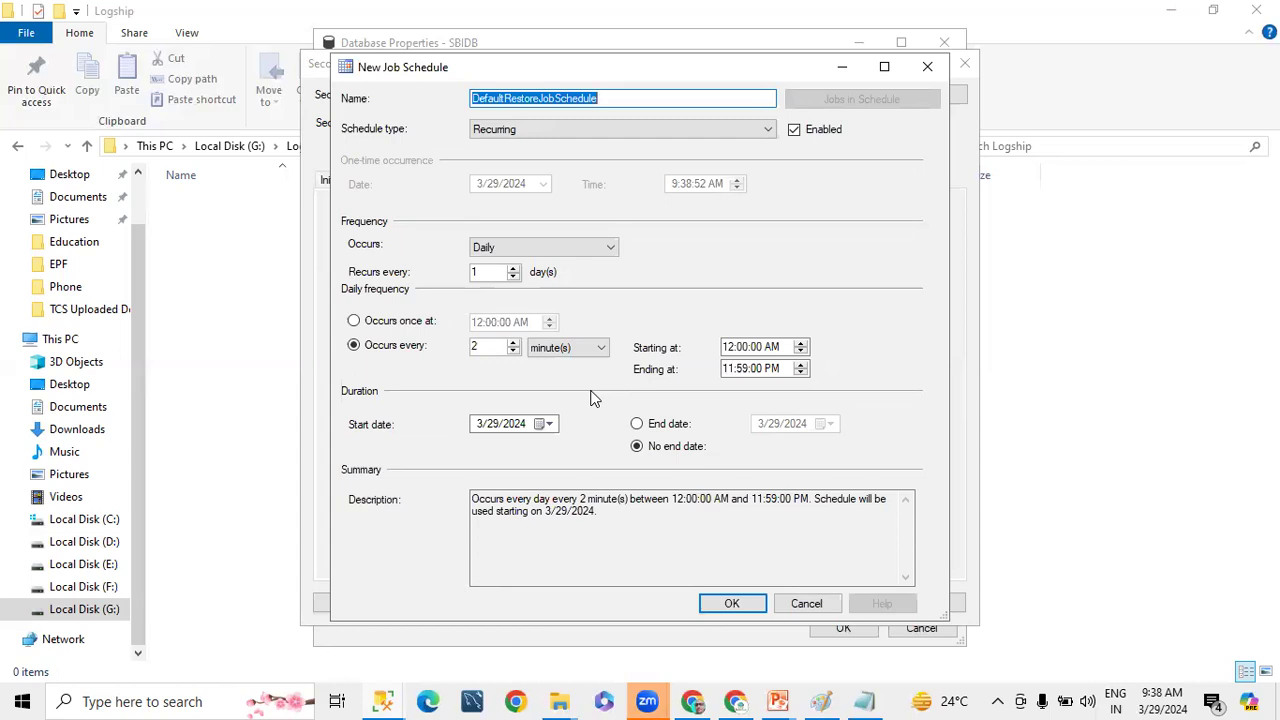
left_click(741, 608)
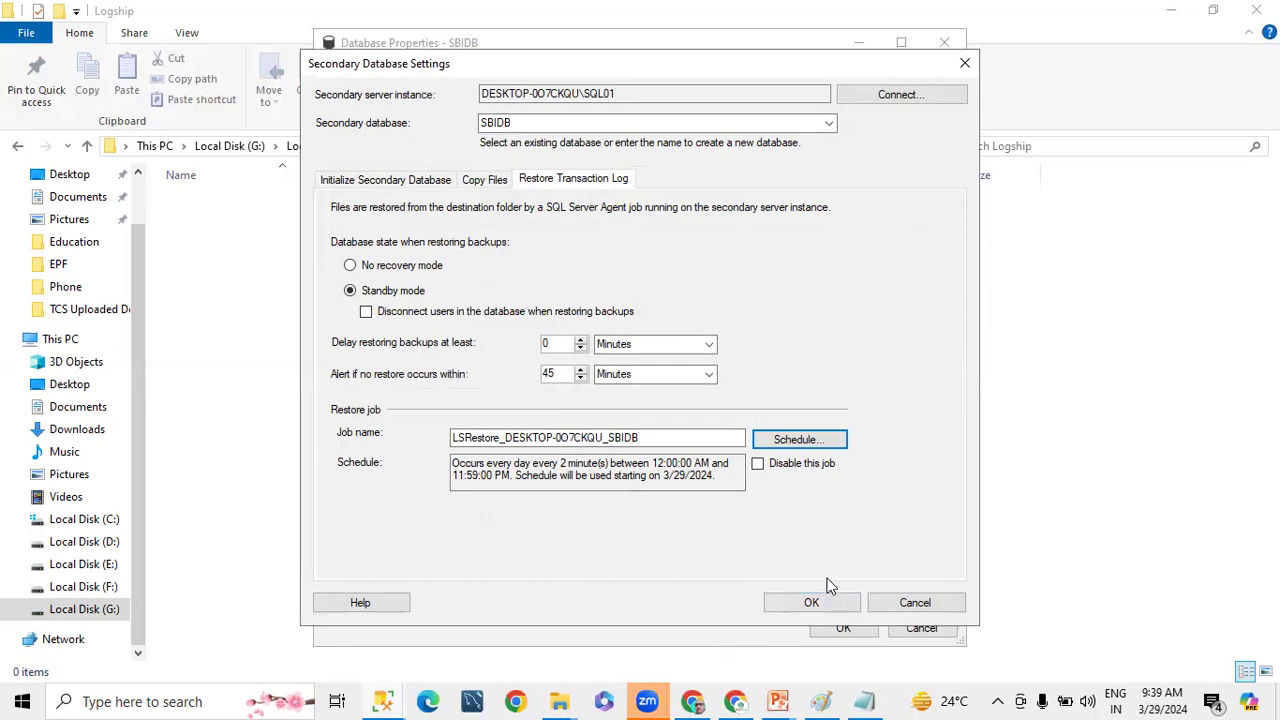
left_click(812, 601)
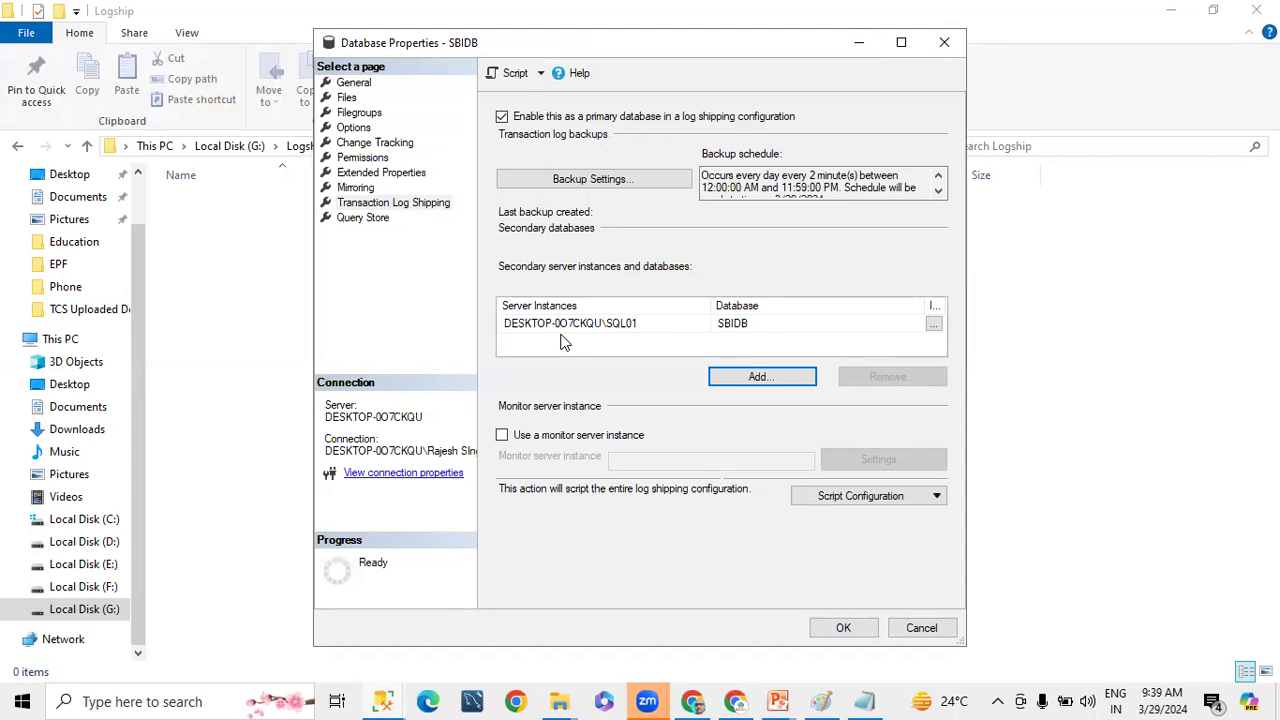
left_click(765, 380)
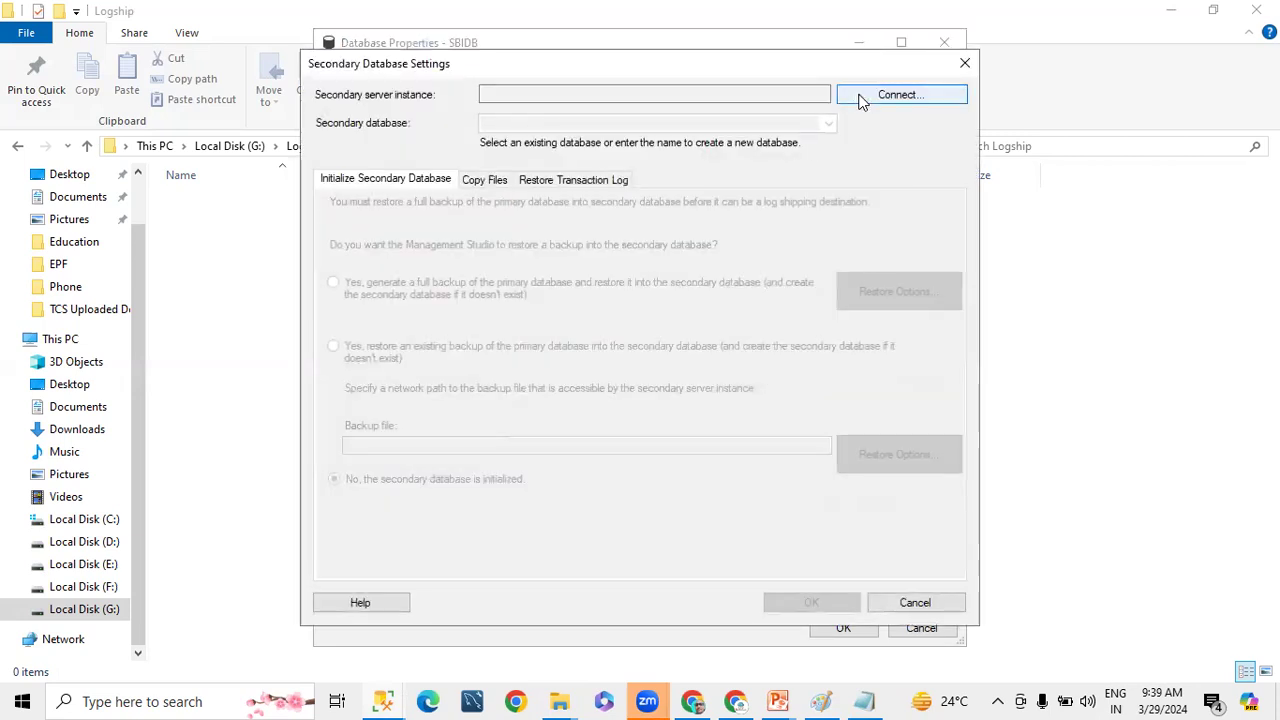
left_click(862, 97)
left_click(843, 235)
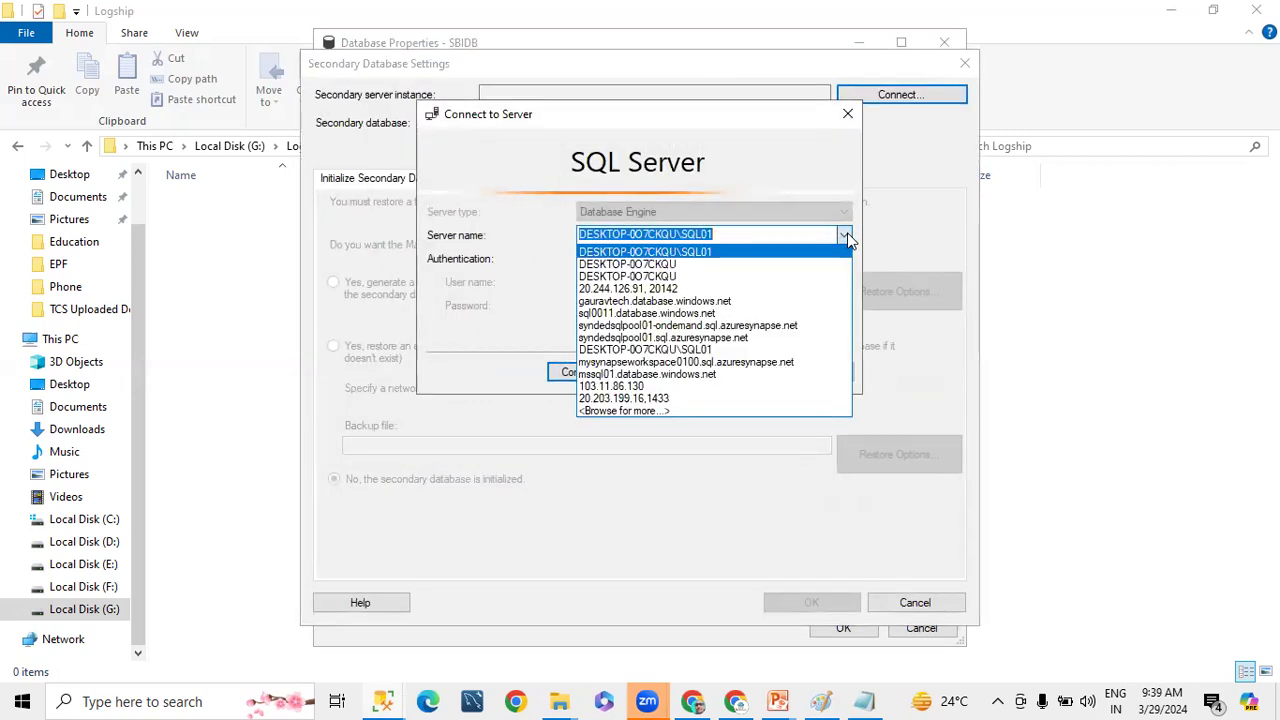
left_click(650, 288)
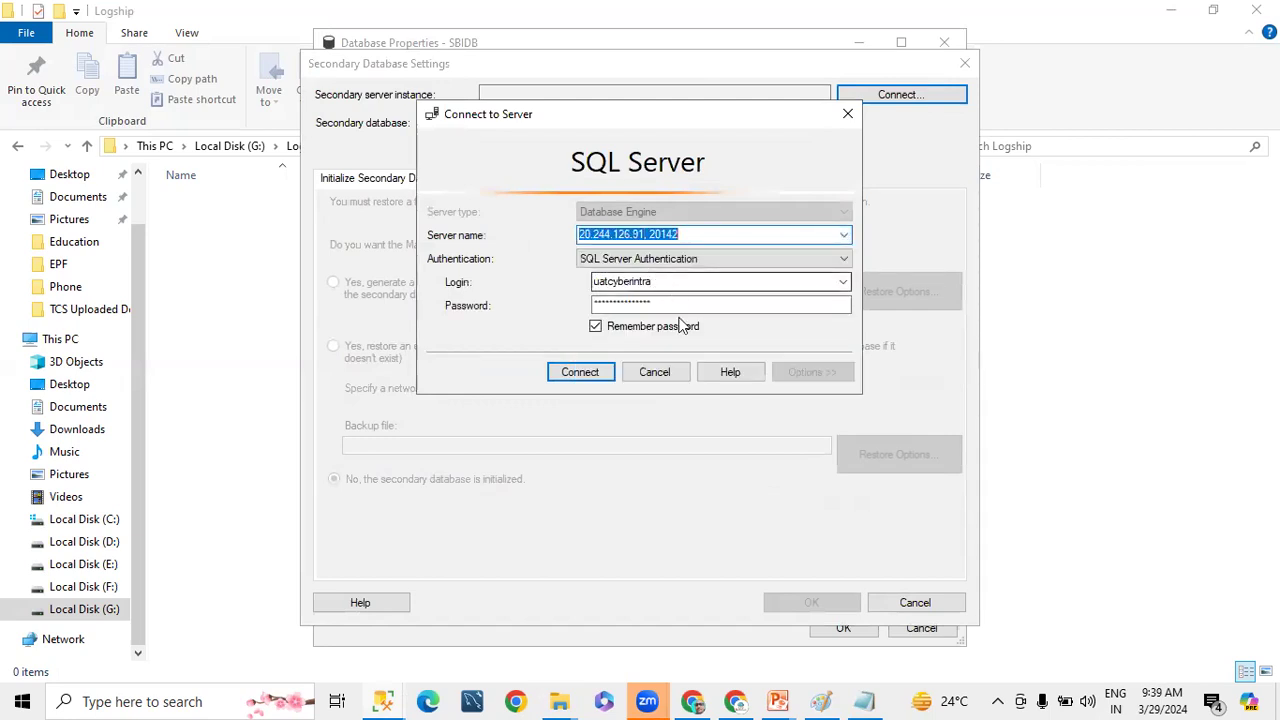
left_click(662, 371)
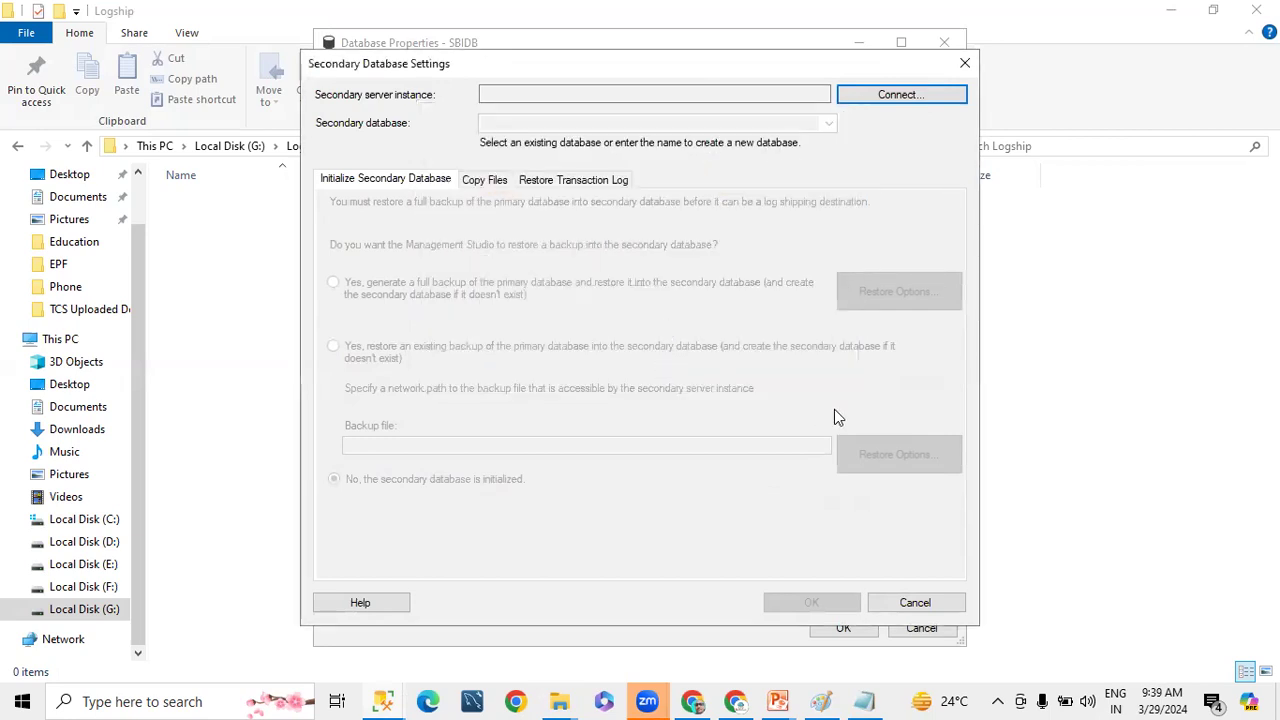
left_click(888, 606)
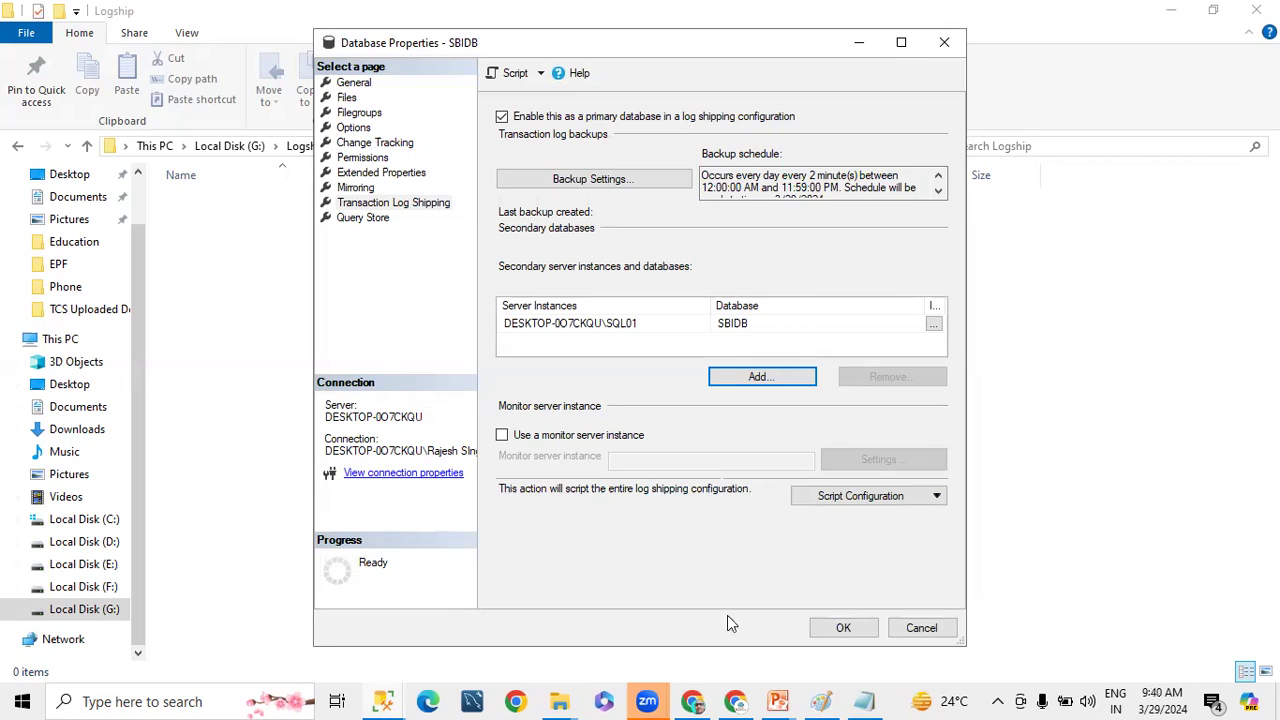
Save the log shipping configuration of SBIDB and close its report and the database properties.
left_click(846, 627)
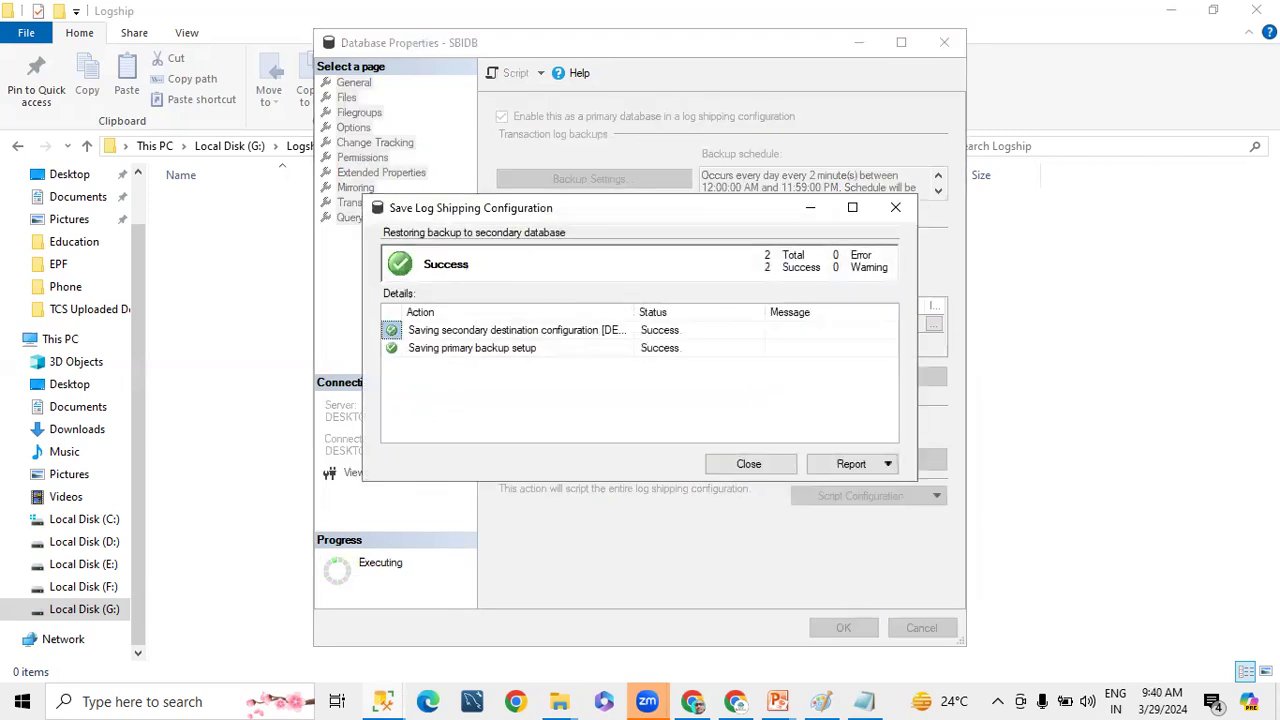
left_click(763, 466)
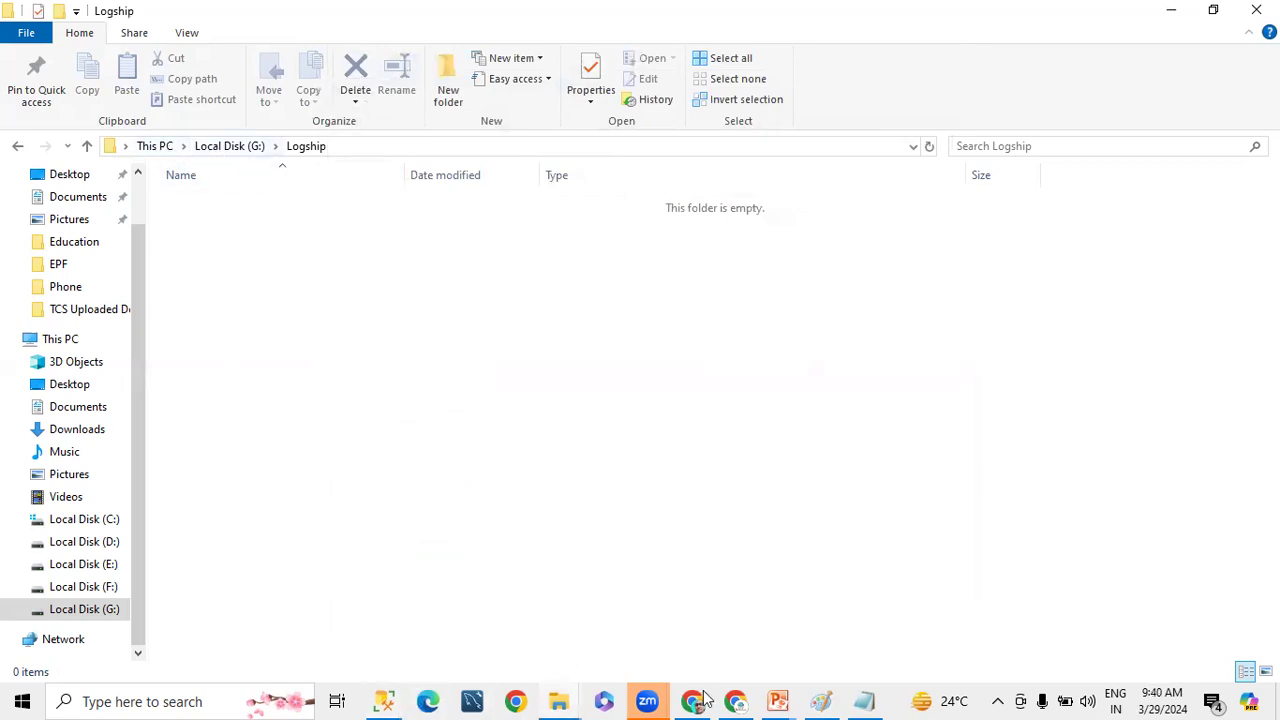
Bring up the shared BackupLogship folder in File Explorer to check it for transaction log backups.
left_click(558, 700)
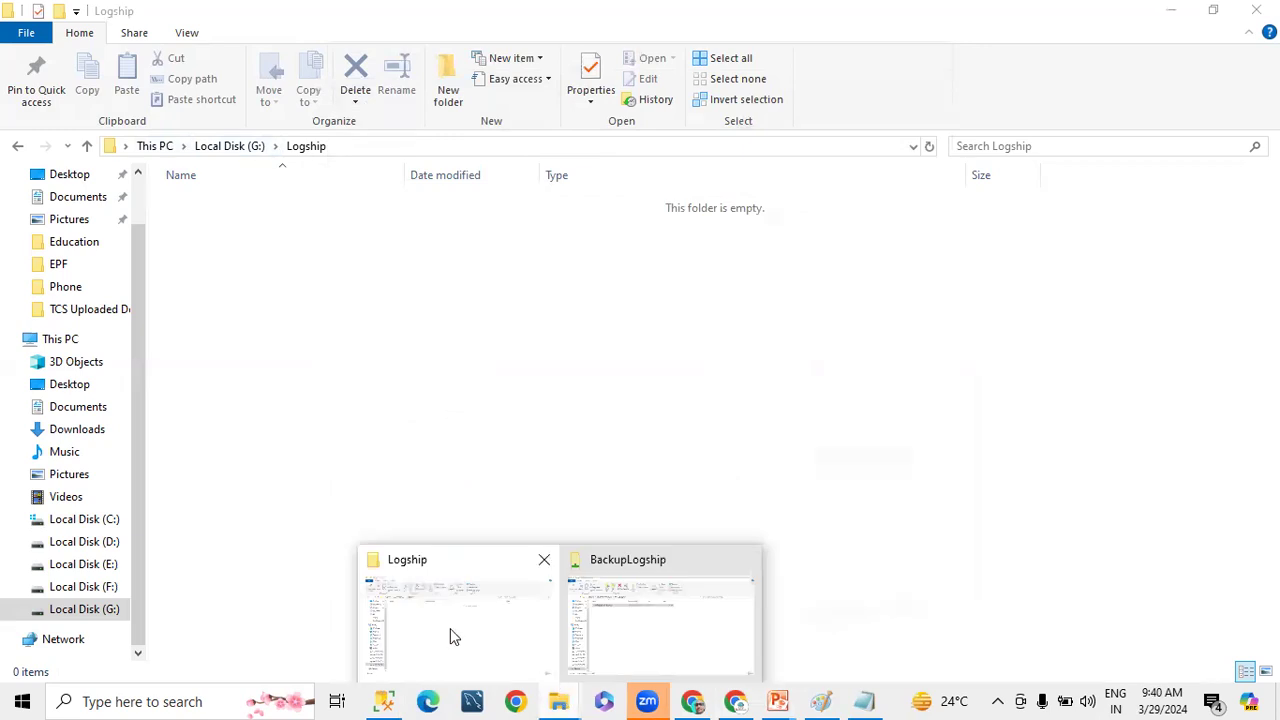
mouse_move(560, 700)
left_click(617, 625)
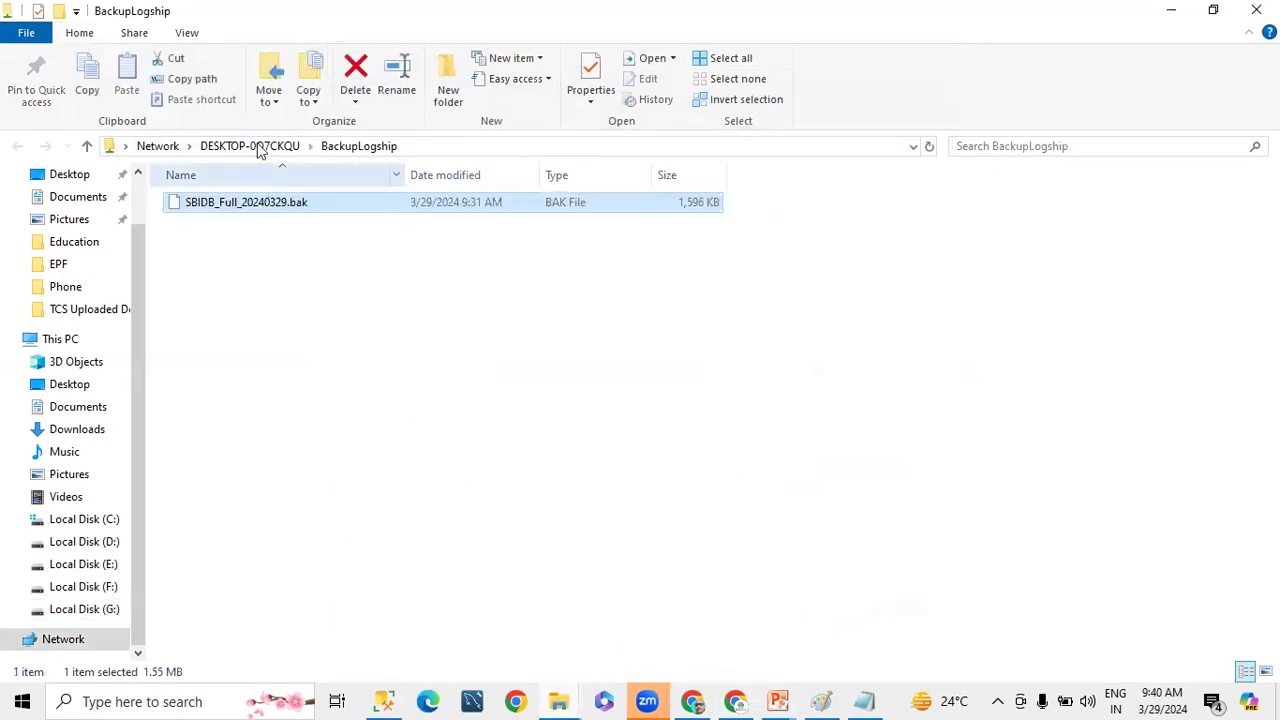
Refresh the BackupLogship folder and check the Logship folder on Local Disk (G:) for copied log backups.
right_click(344, 297)
left_click(392, 372)
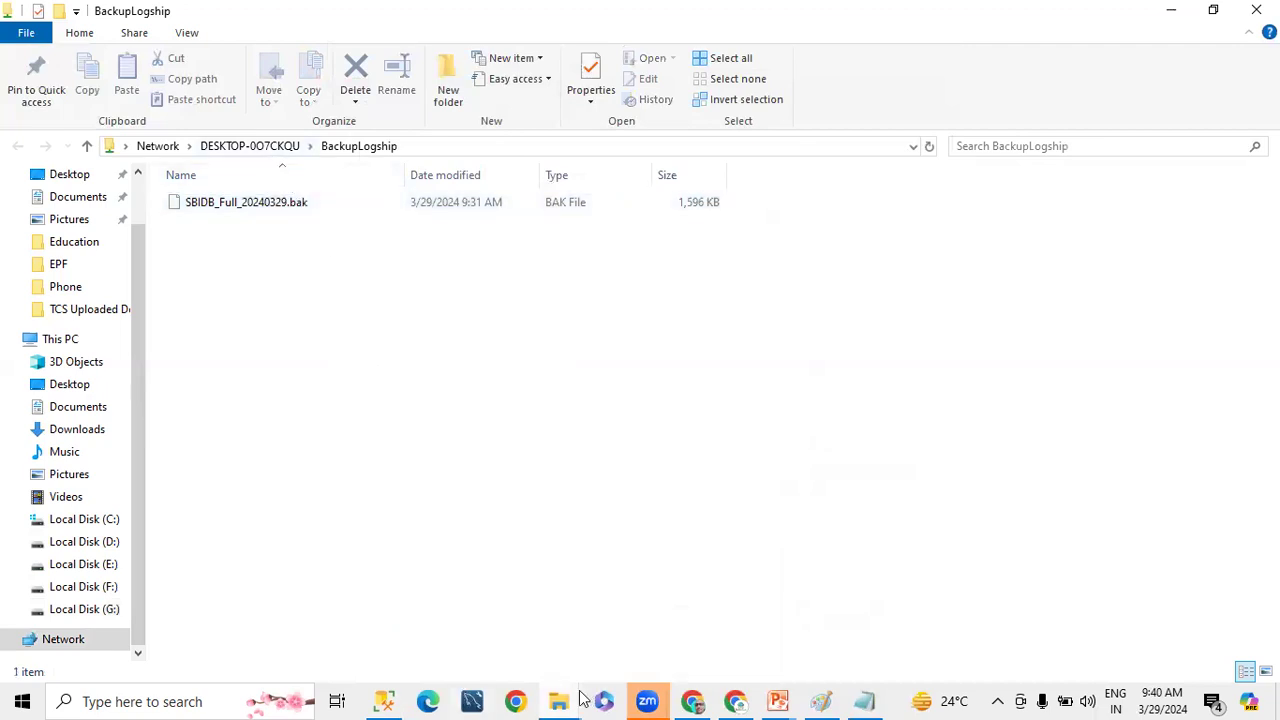
mouse_move(556, 680)
left_click(433, 609)
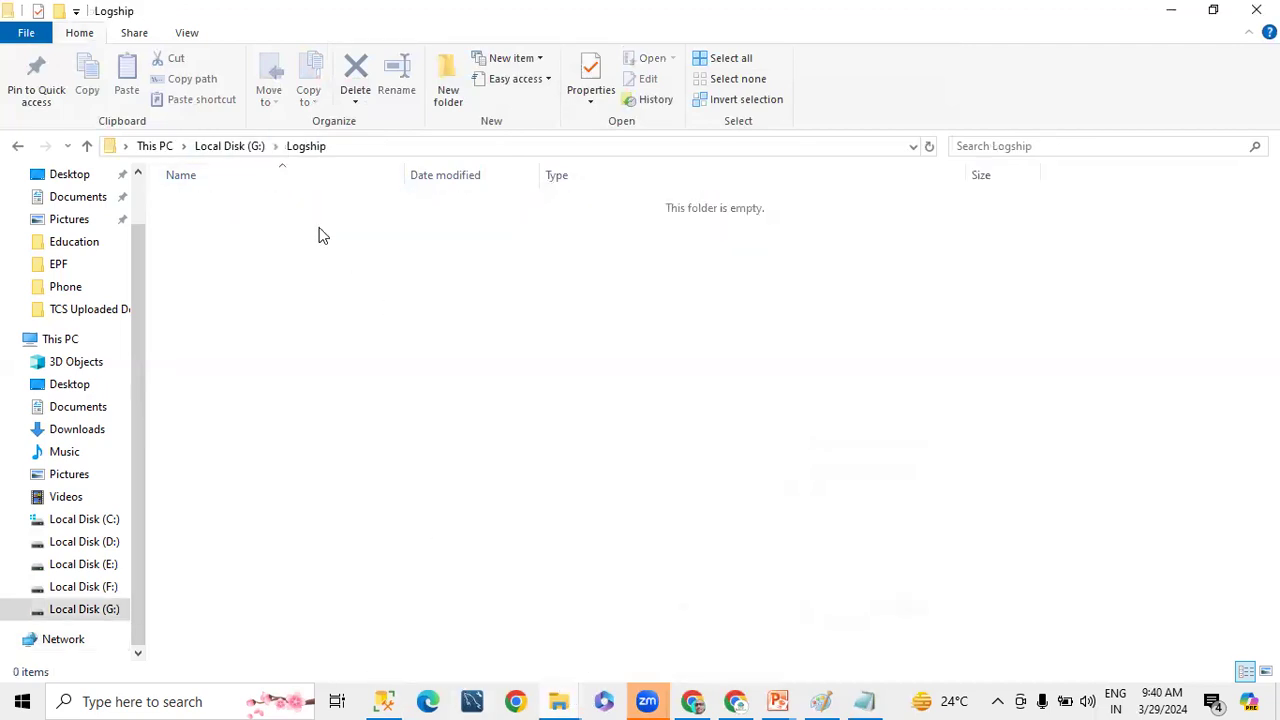
left_click(258, 148)
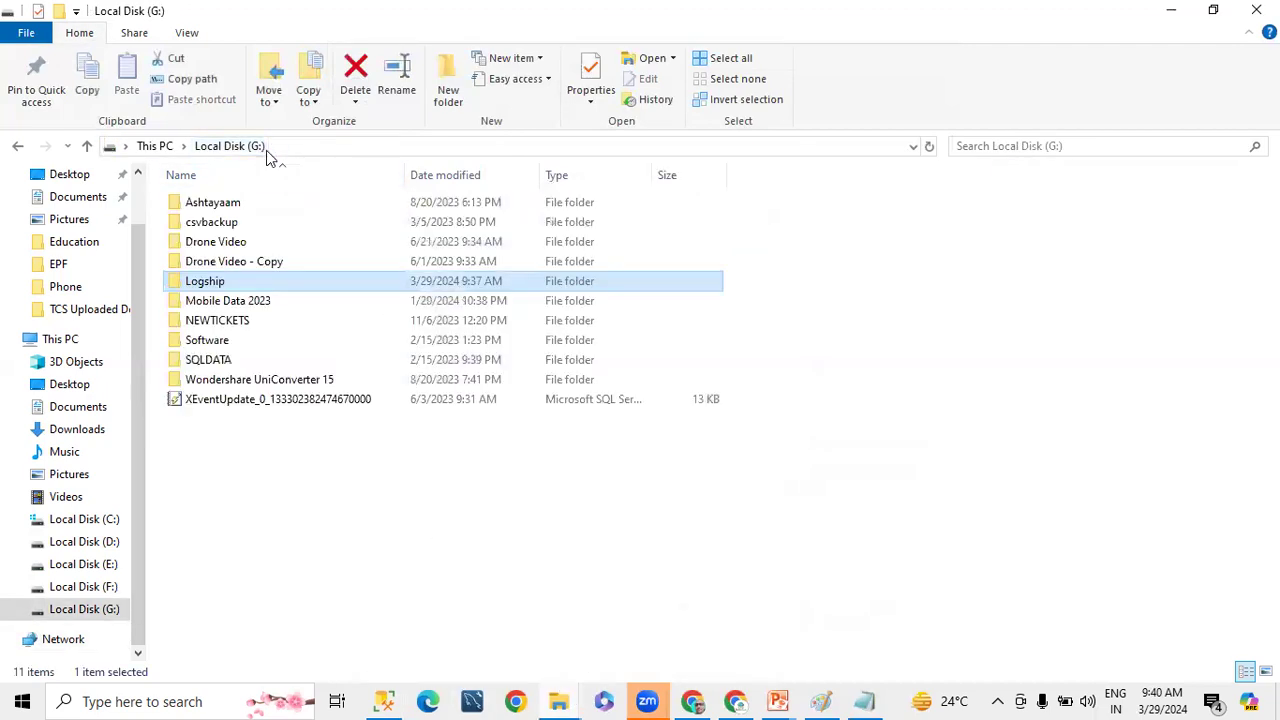
double_click(205, 282)
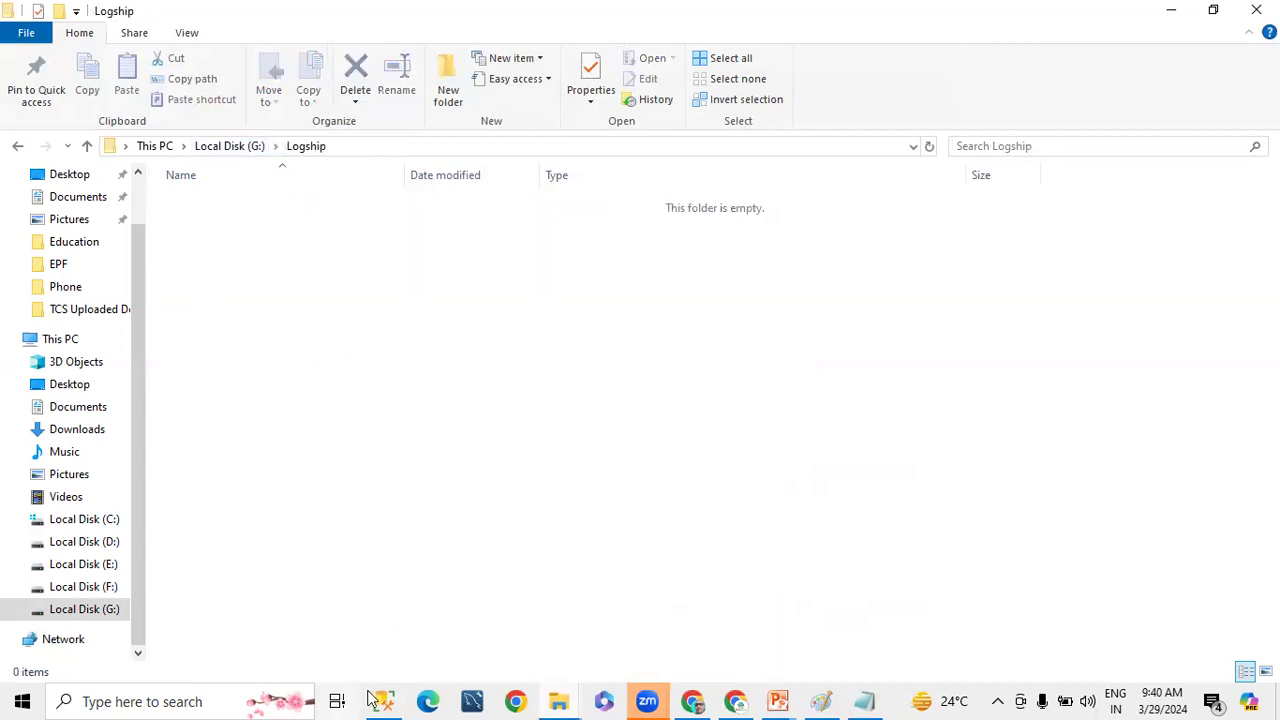
Switch to SQL Server Management Studio, refresh the SQL01 instance and try to expand its SBIDB database.
key("alt+Tab")
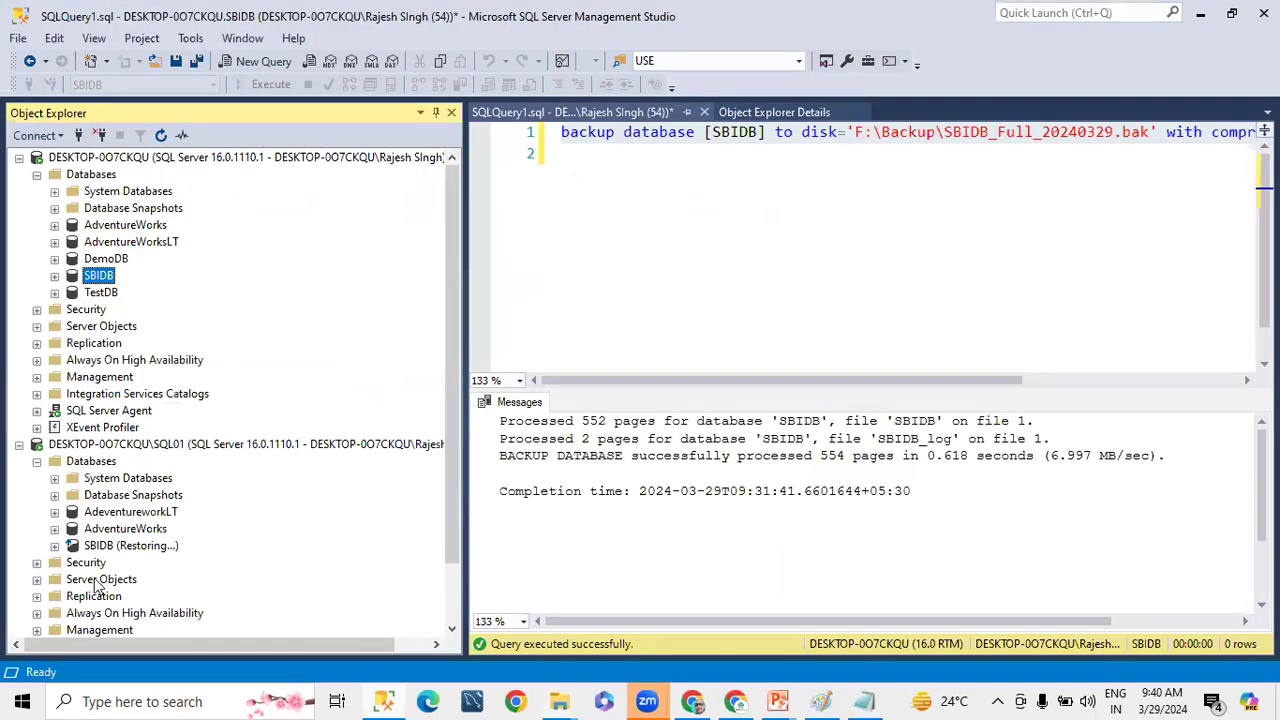
left_click(108, 548)
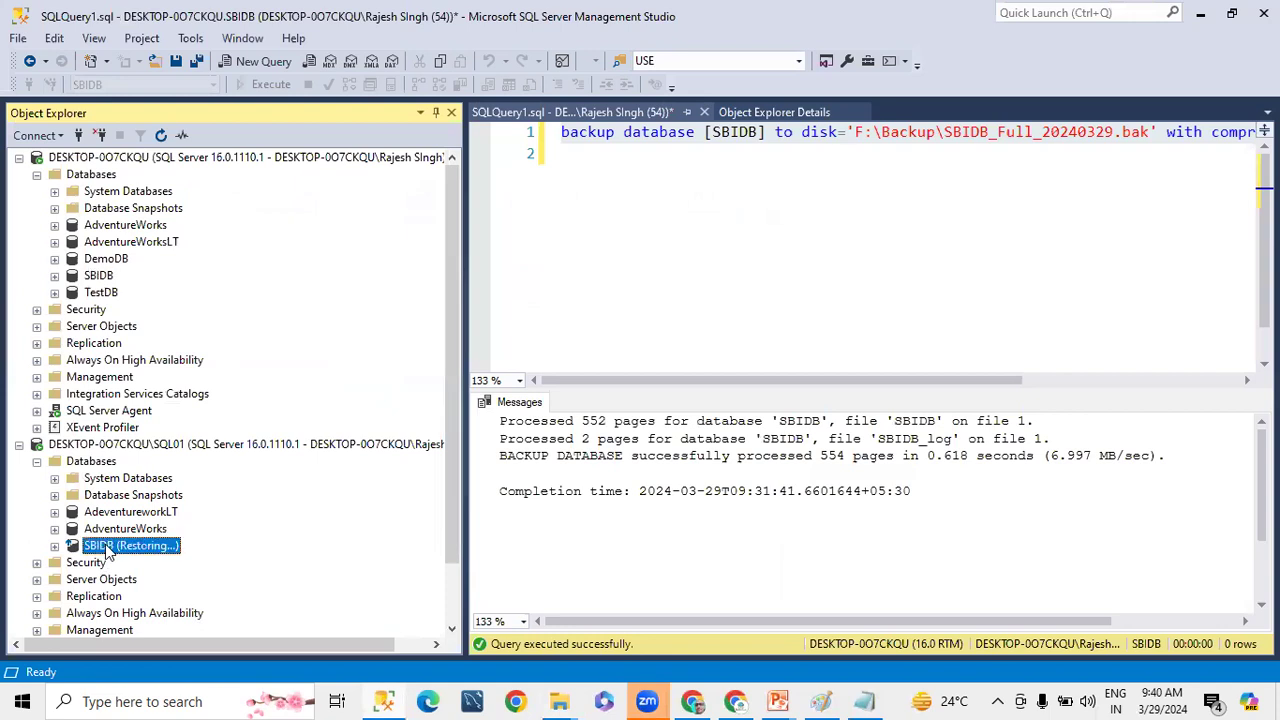
left_click(133, 446)
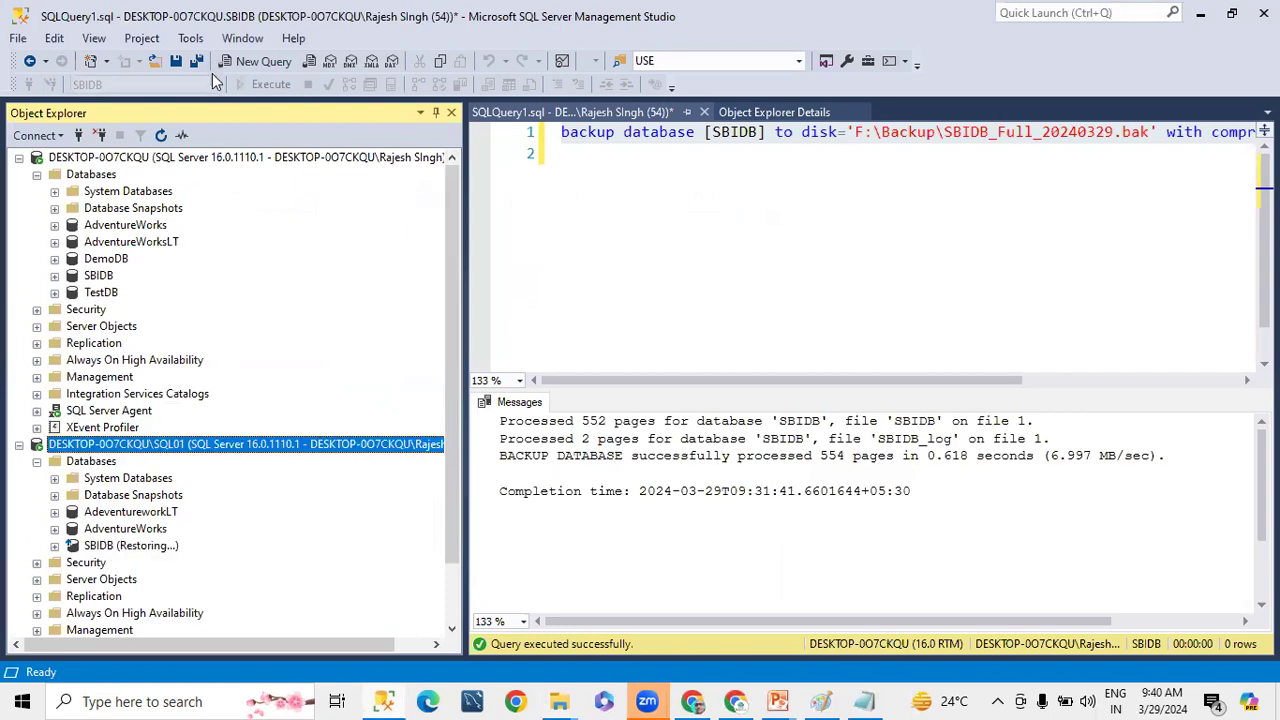
left_click(161, 134)
left_click(55, 546)
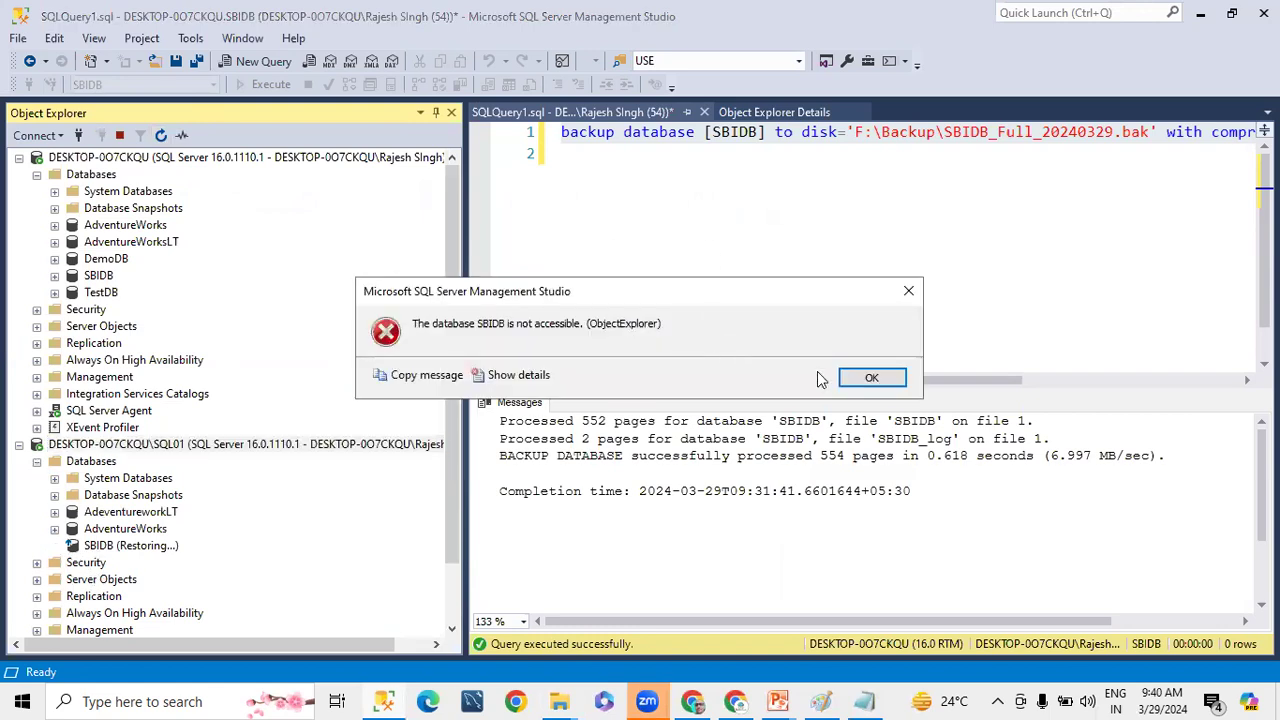
left_click(871, 378)
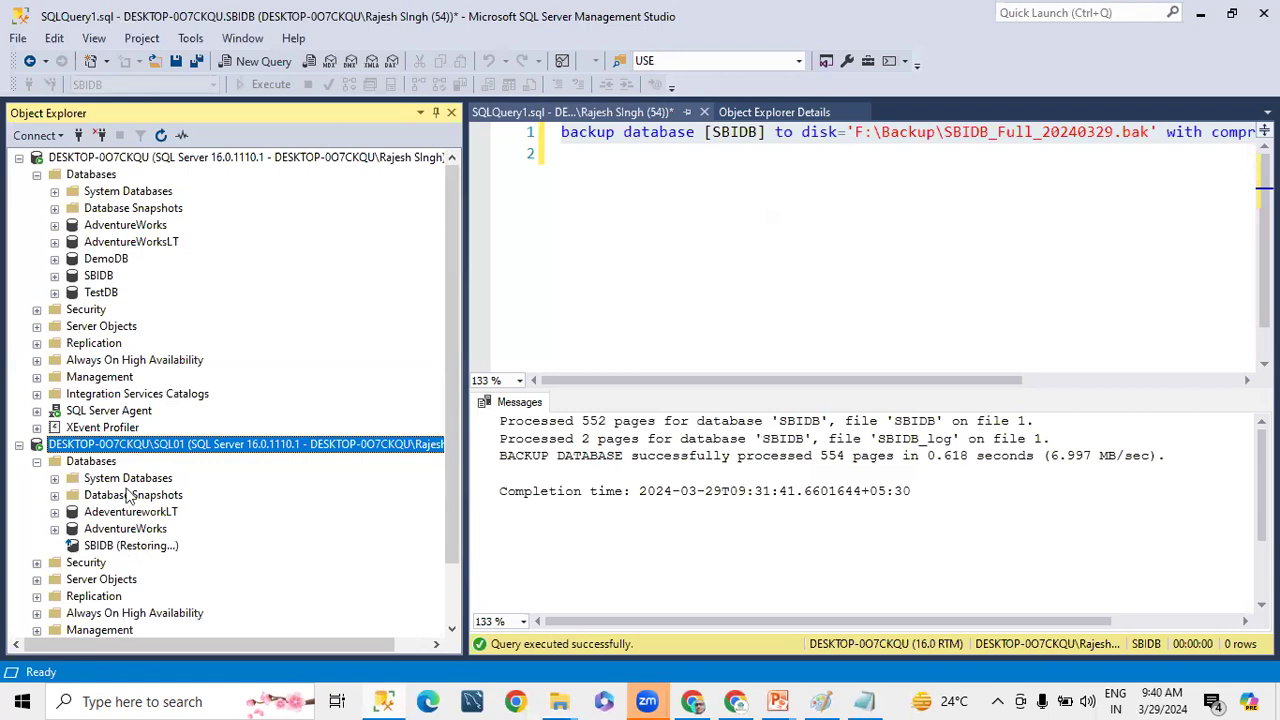
Refresh the SQL01 instance, disconnect it and reconnect to DESKTOP-0O7CKQU\SQL01 using Windows Authentication.
left_click(161, 135)
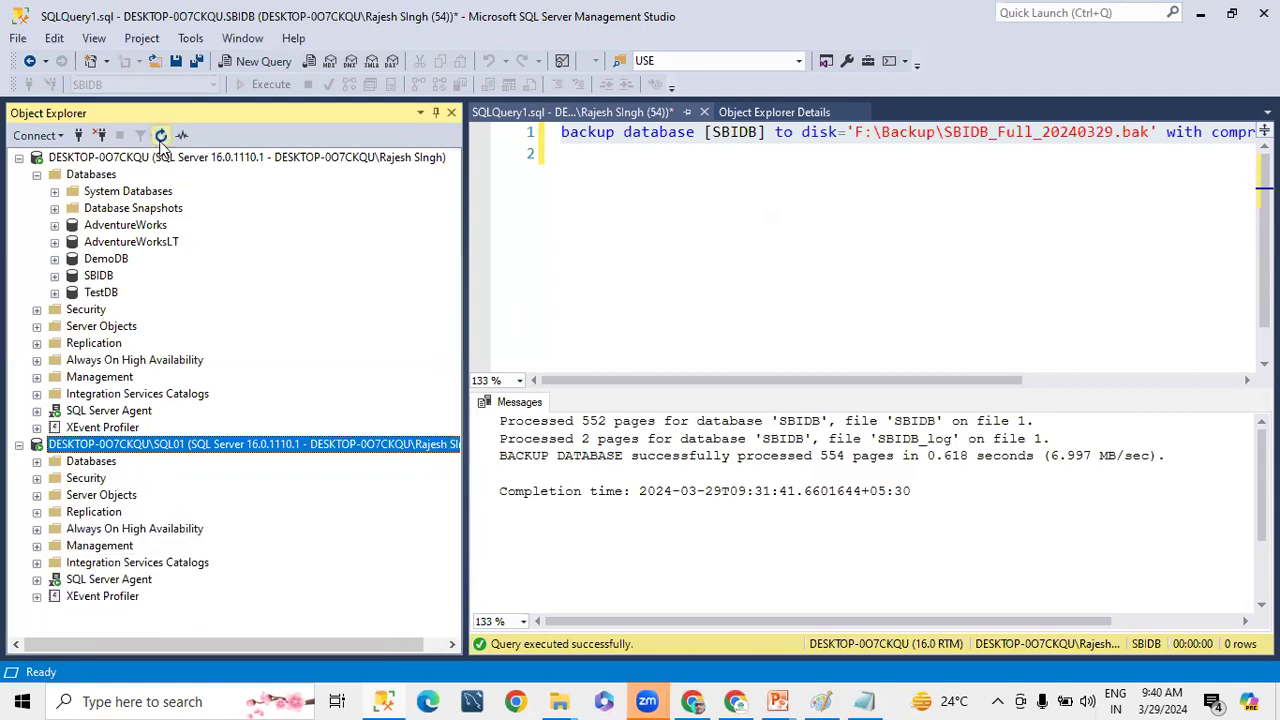
right_click(152, 448)
left_click(222, 315)
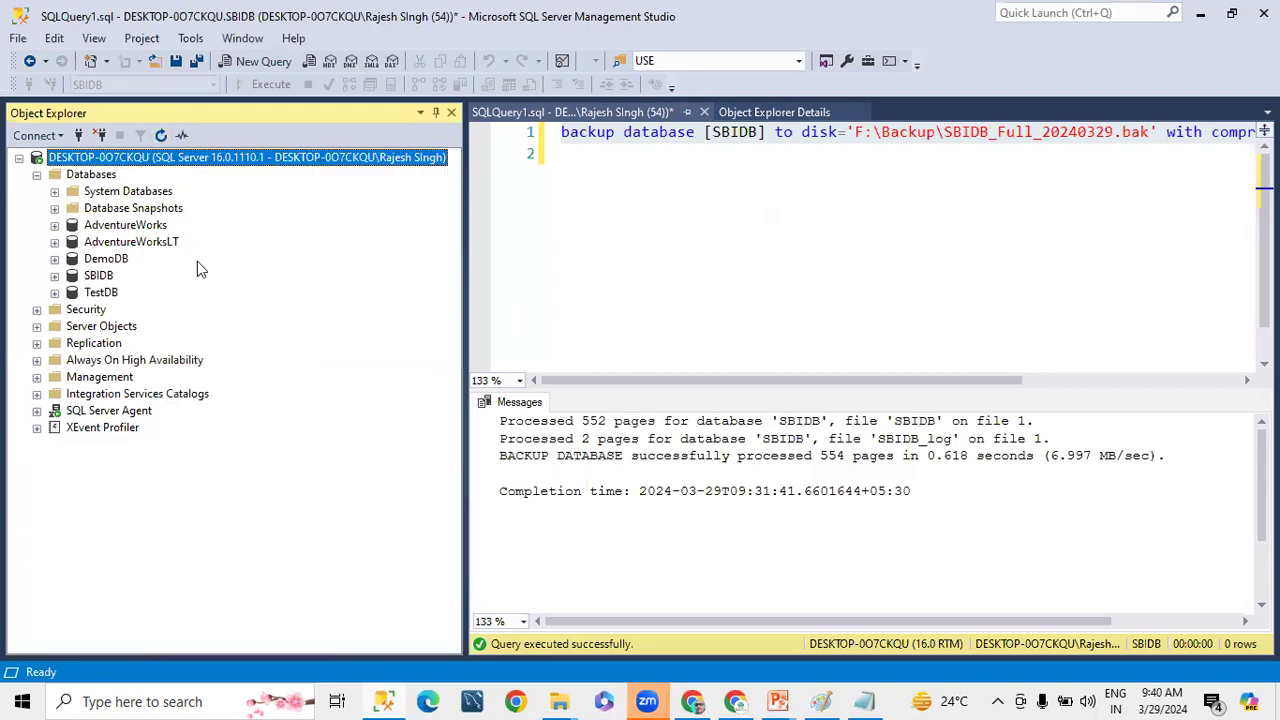
right_click(153, 160)
left_click(178, 164)
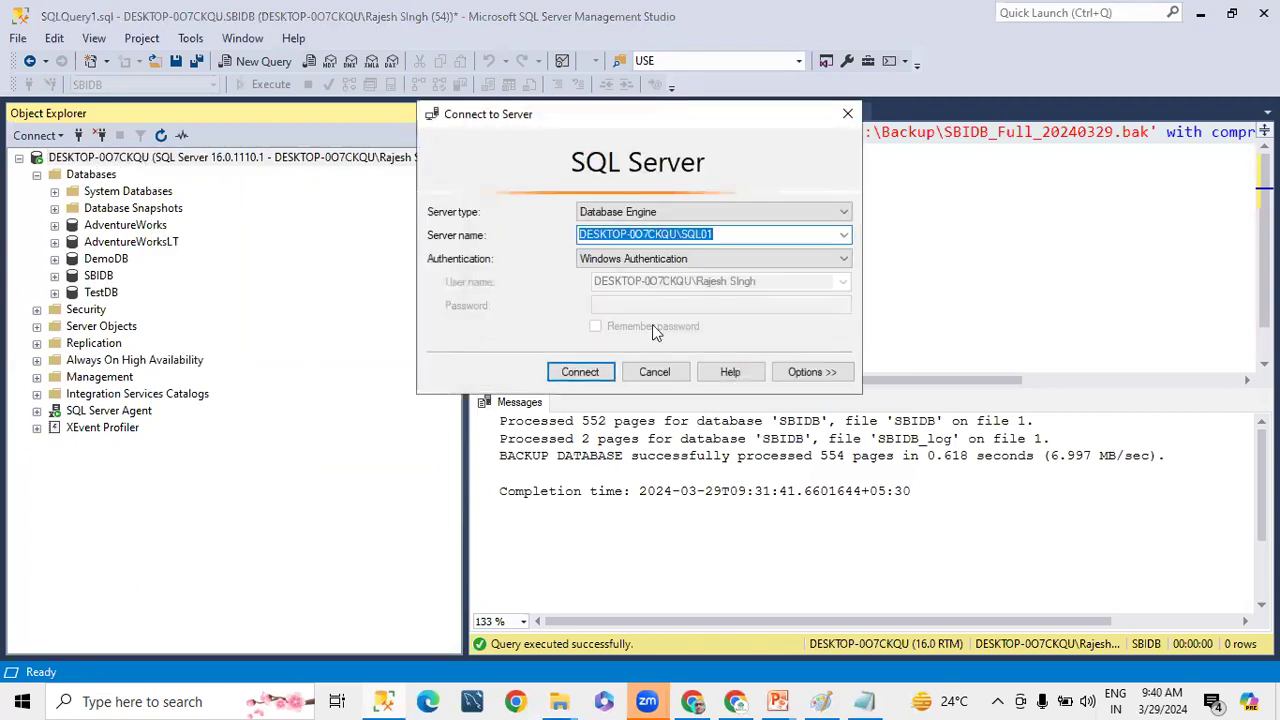
left_click(579, 371)
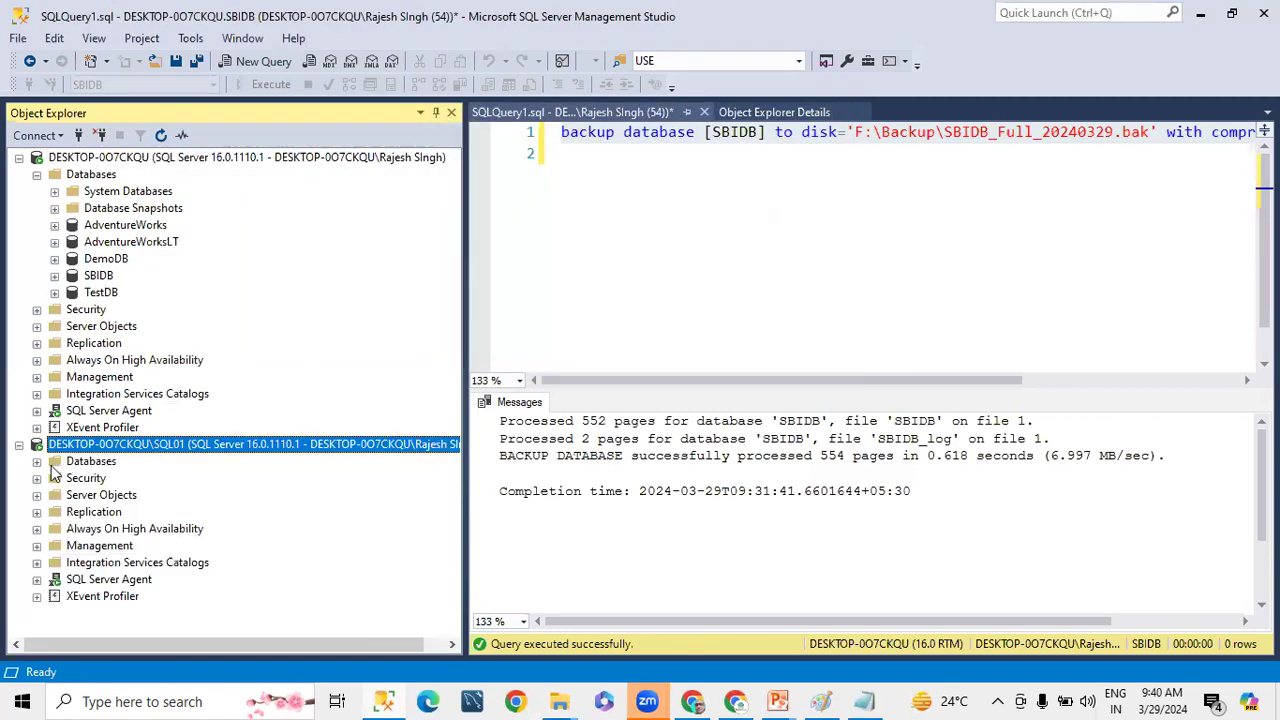
List the databases of the reconnected SQL01 instance and try to expand SBIDB again.
left_click(37, 461)
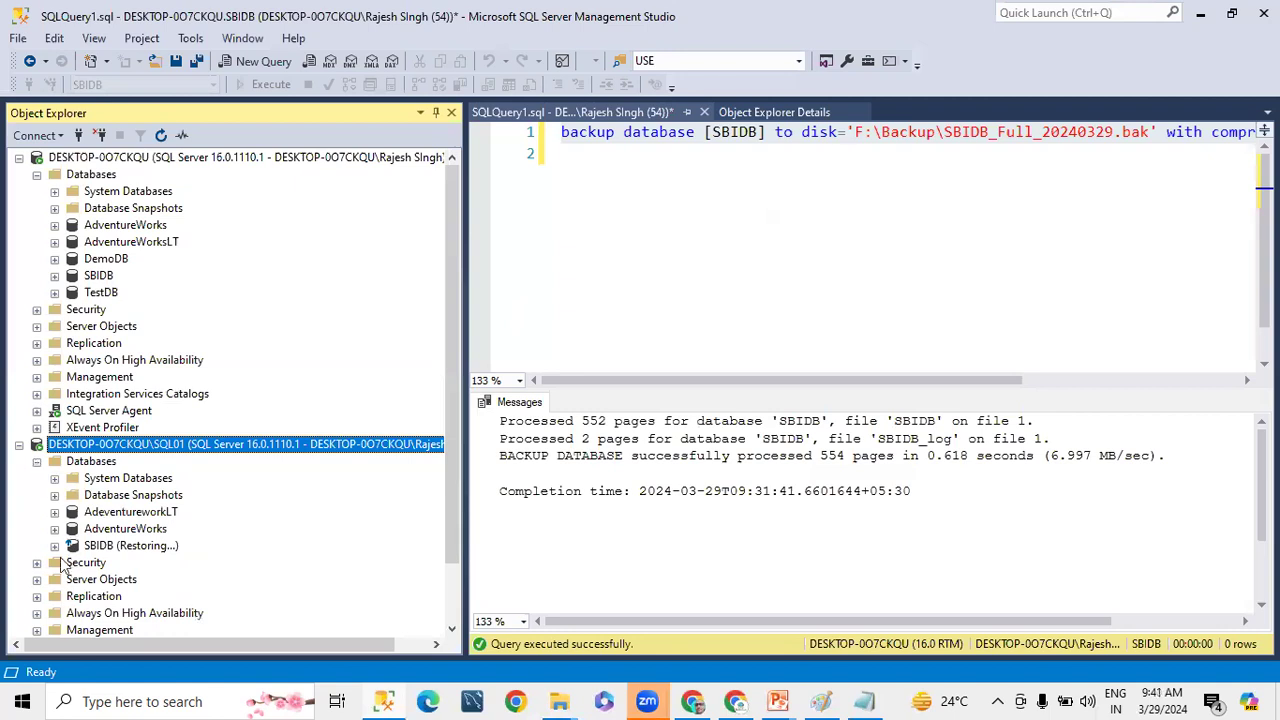
left_click(54, 545)
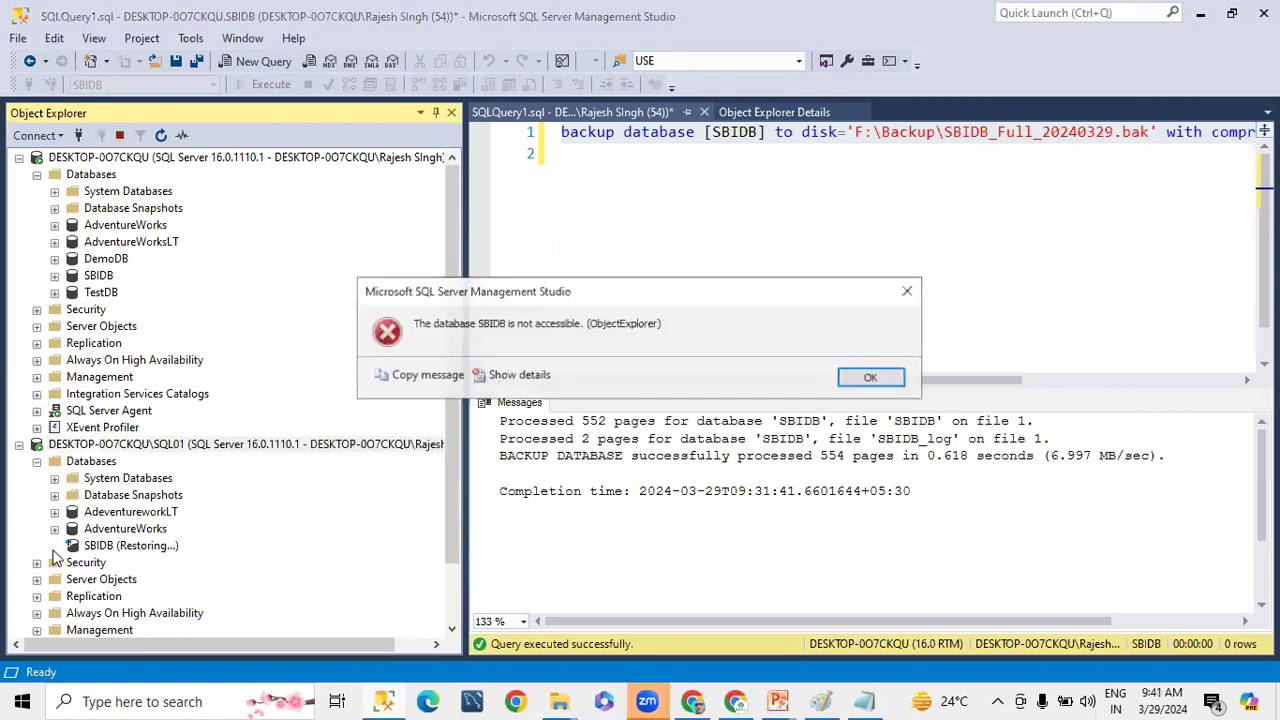
left_click(874, 377)
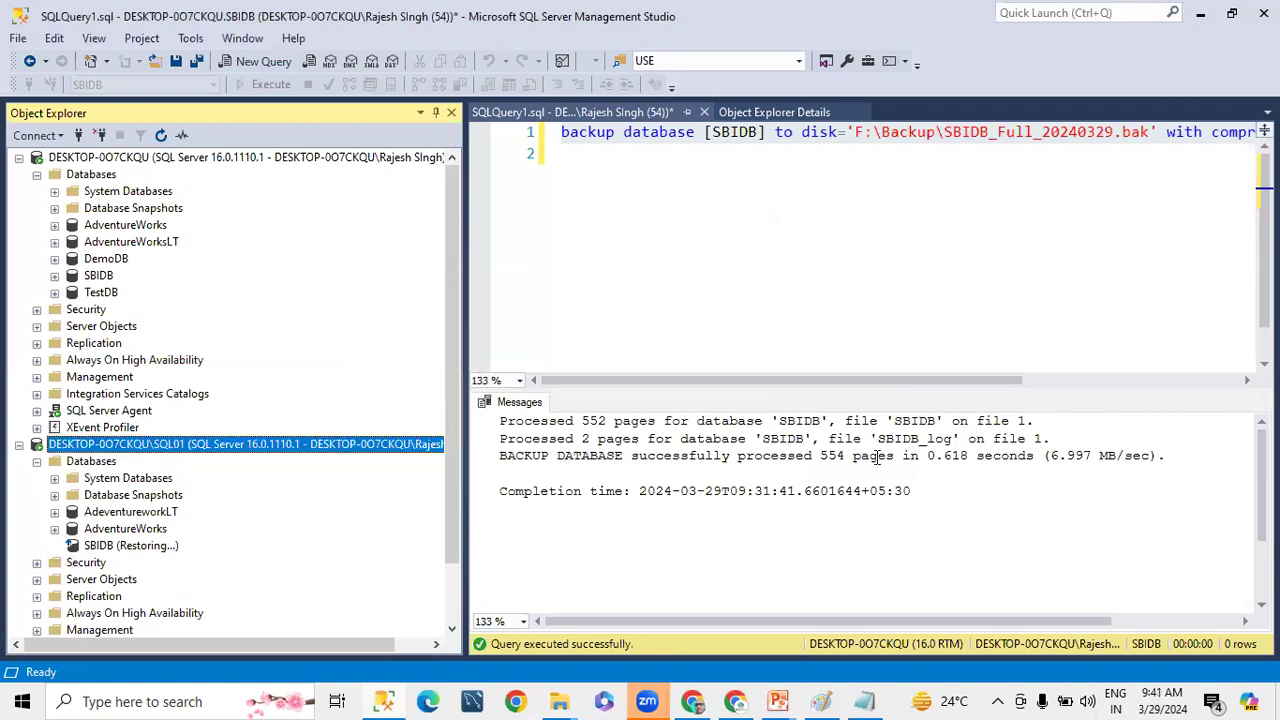
left_click(133, 547)
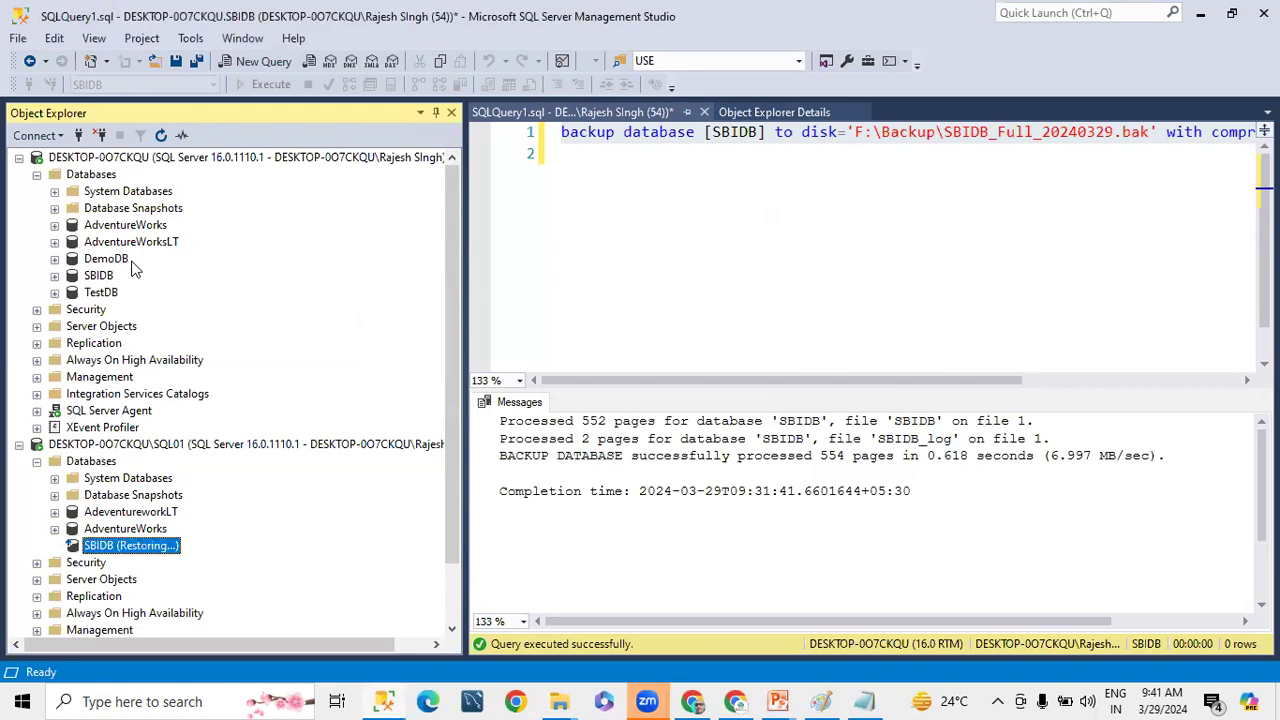
Review the primary SBIDB database's log shipping configuration and the copy and restore settings of its SQL01 secondary.
right_click(104, 277)
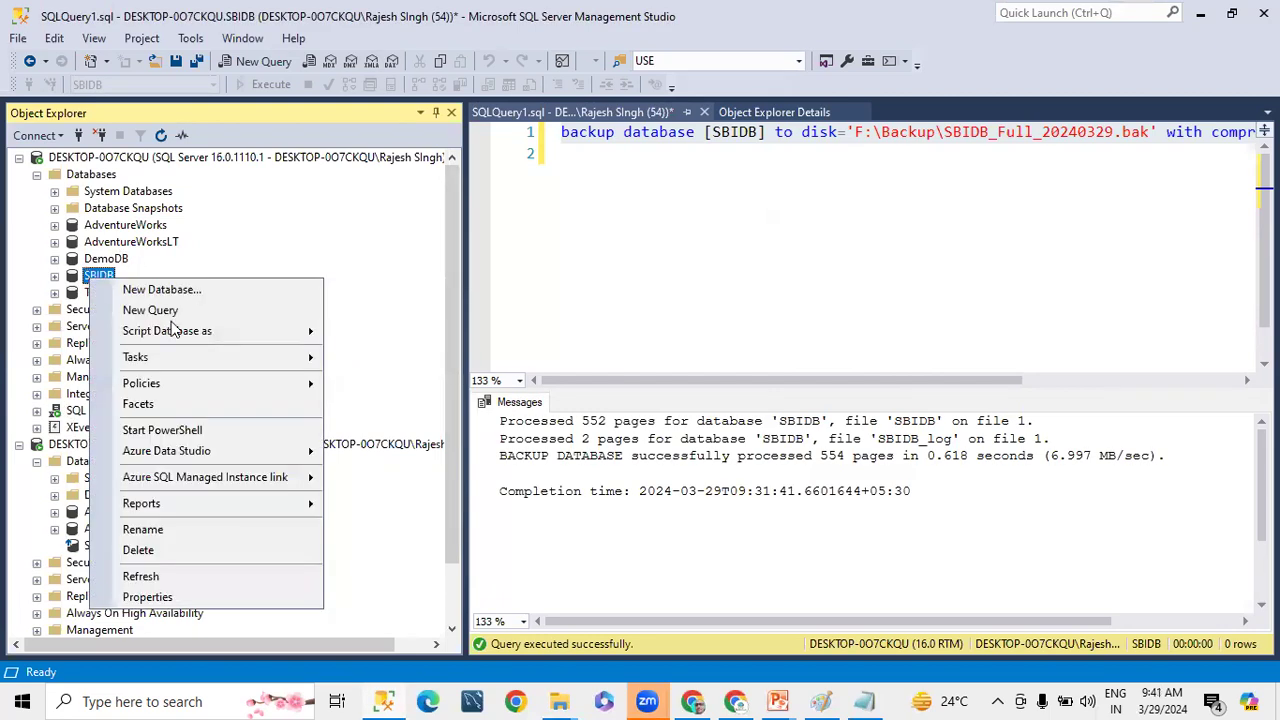
mouse_move(176, 356)
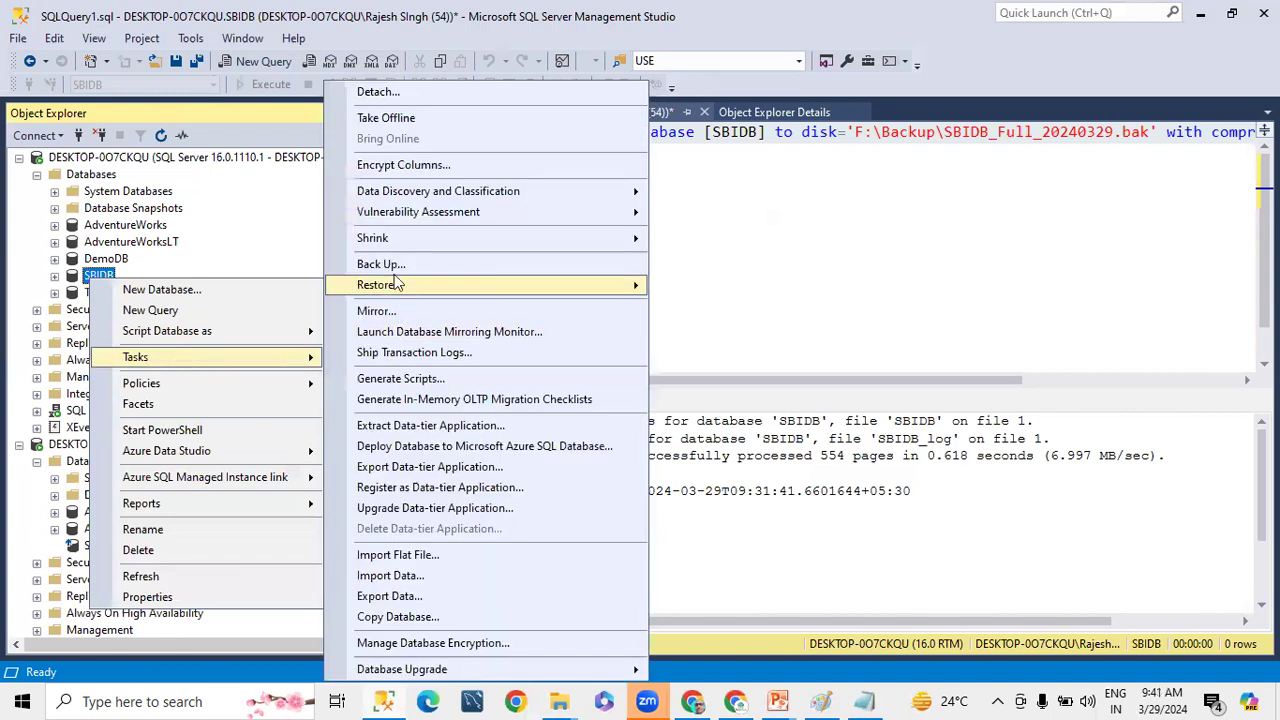
left_click(403, 353)
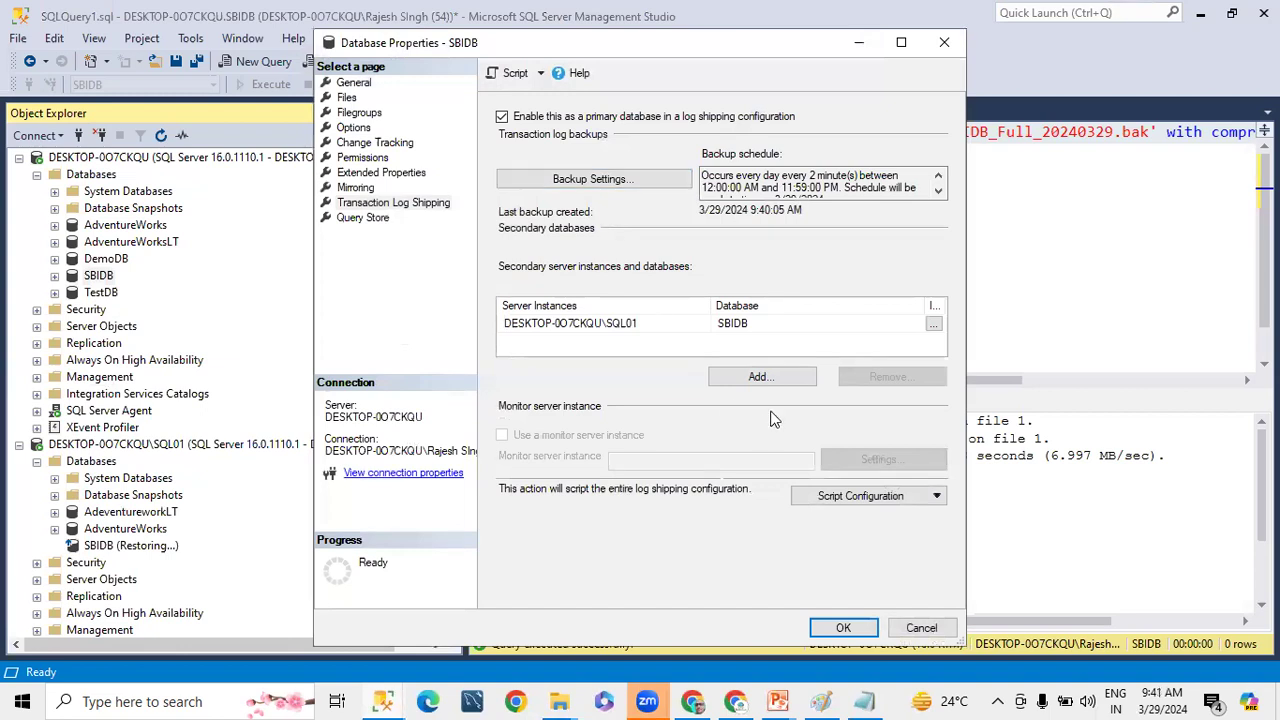
left_click(592, 322)
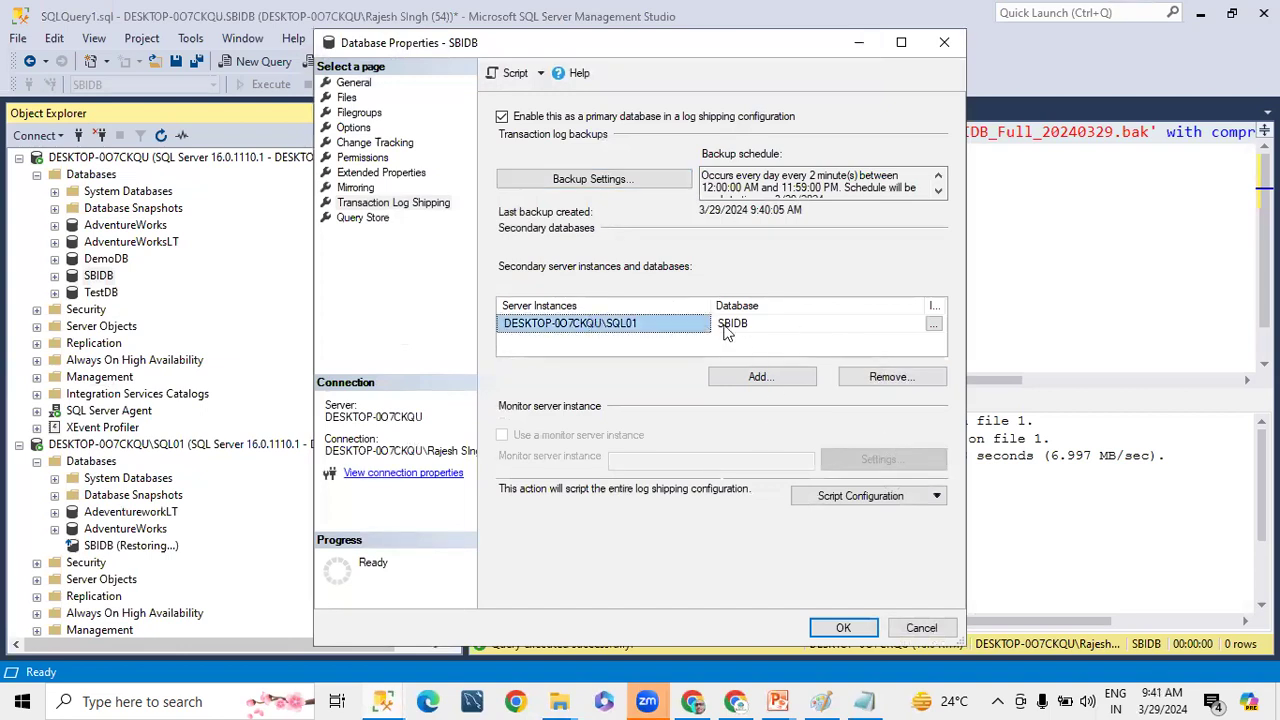
left_click(933, 327)
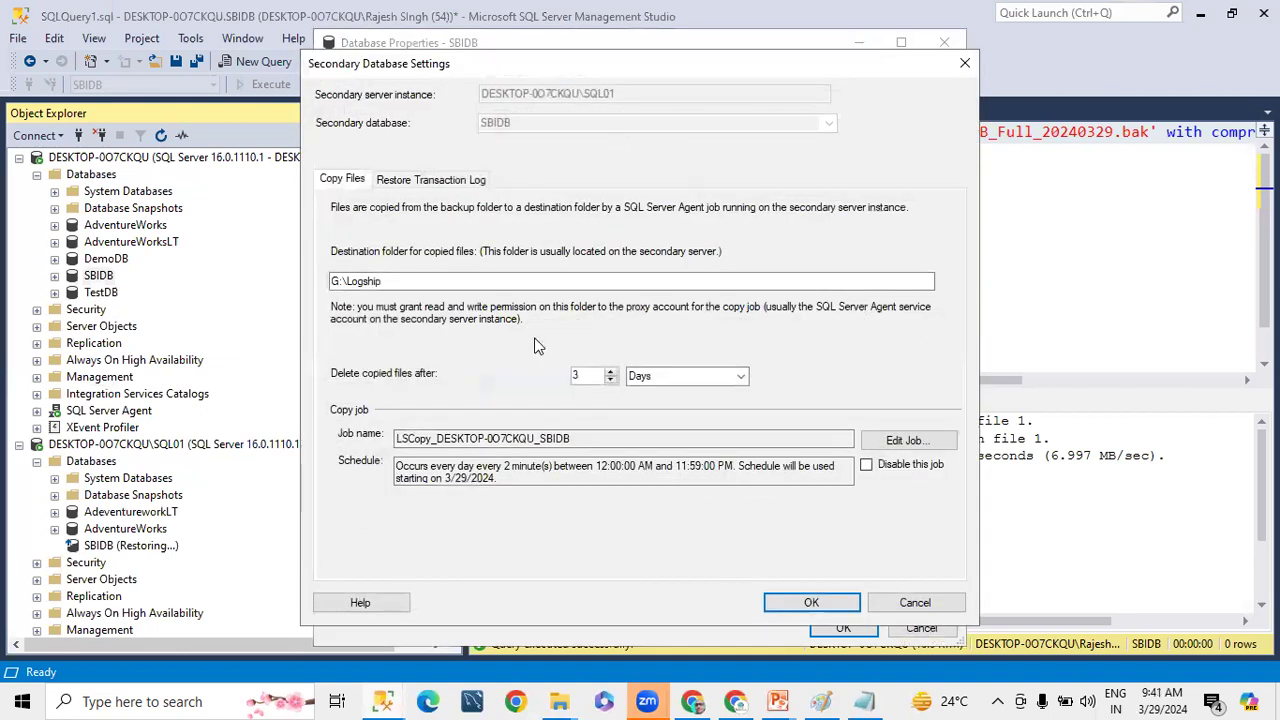
left_click(420, 180)
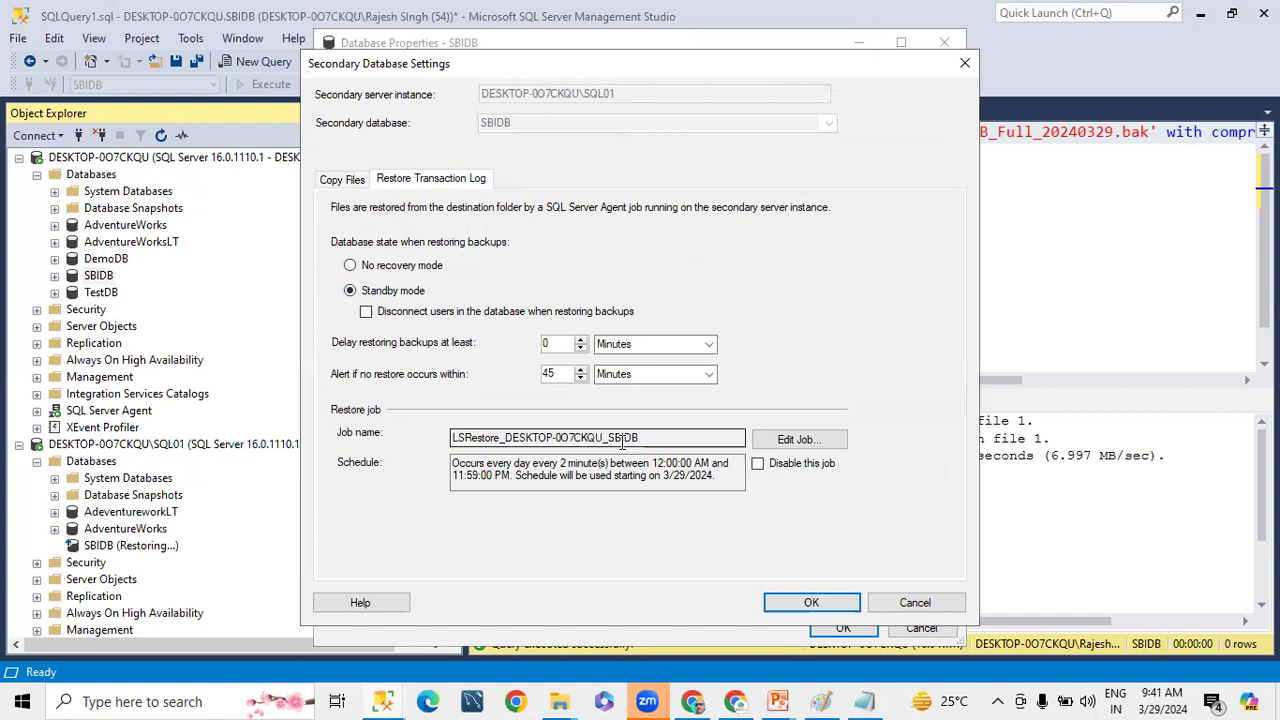
Keep Standby mode for restoring backups on the secondary, recheck the copy settings and accept the log shipping dialogs.
left_click(365, 268)
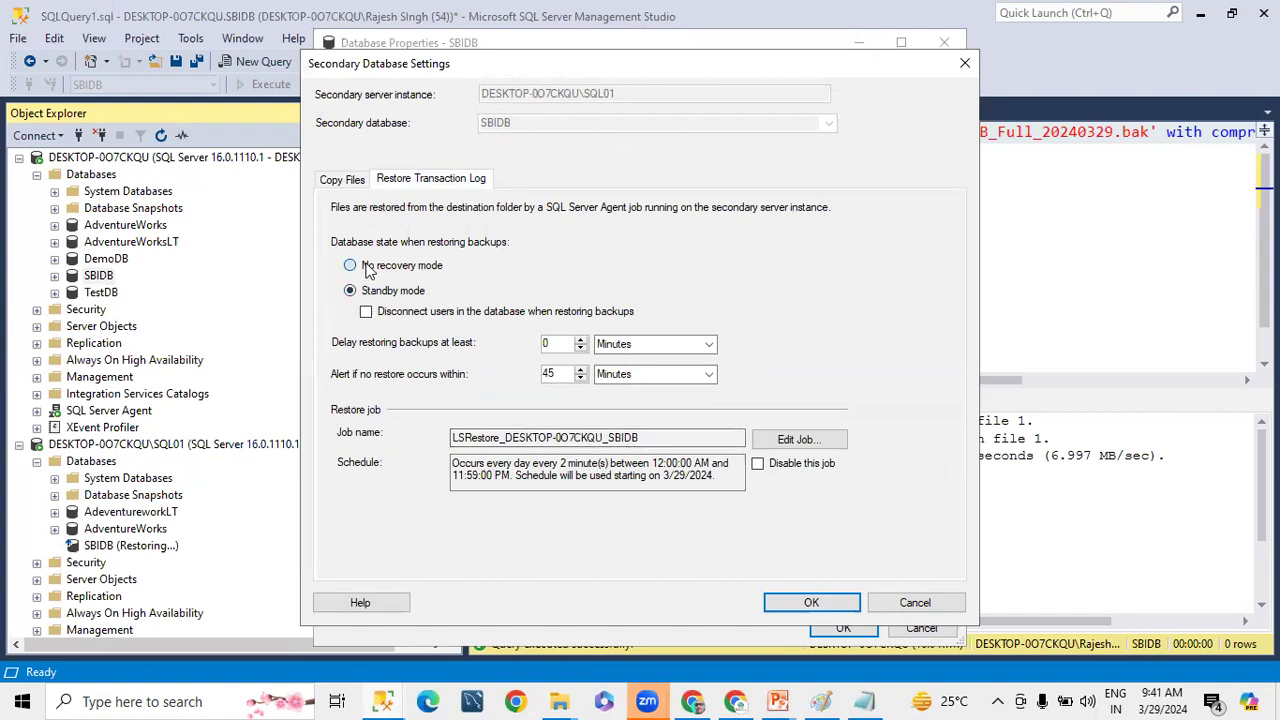
left_click(371, 292)
left_click(346, 181)
left_click(433, 183)
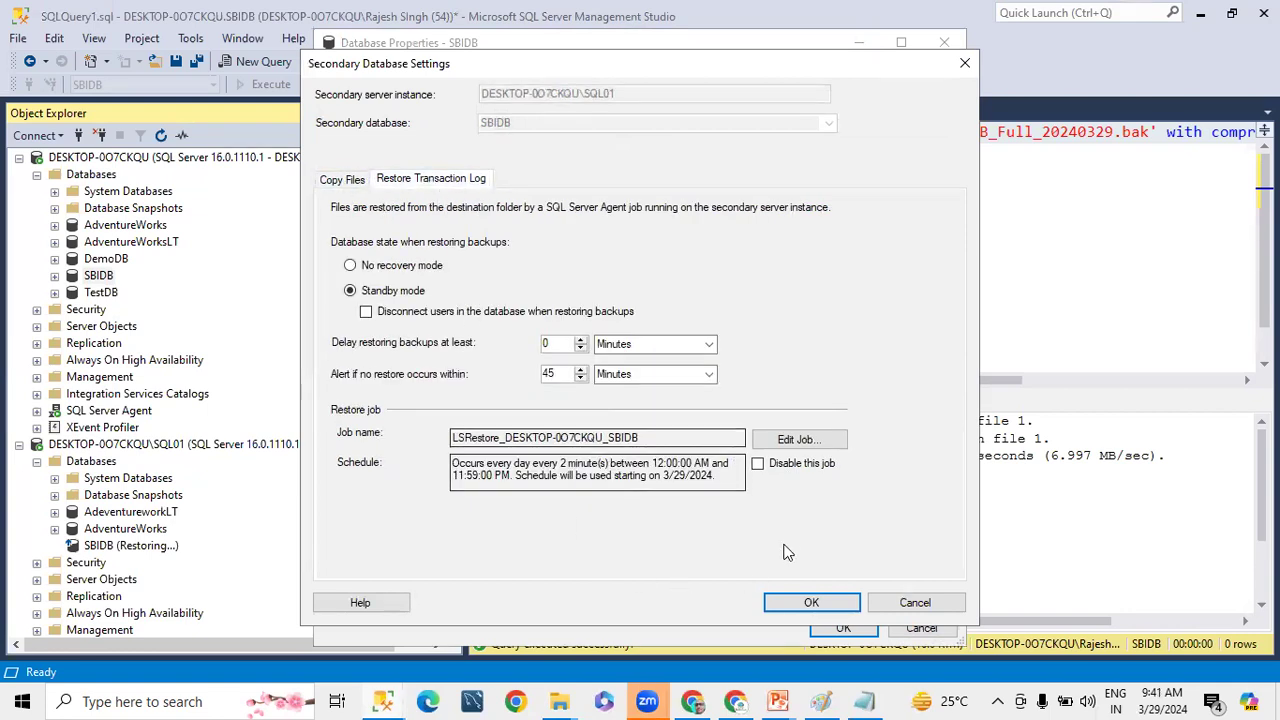
left_click(811, 605)
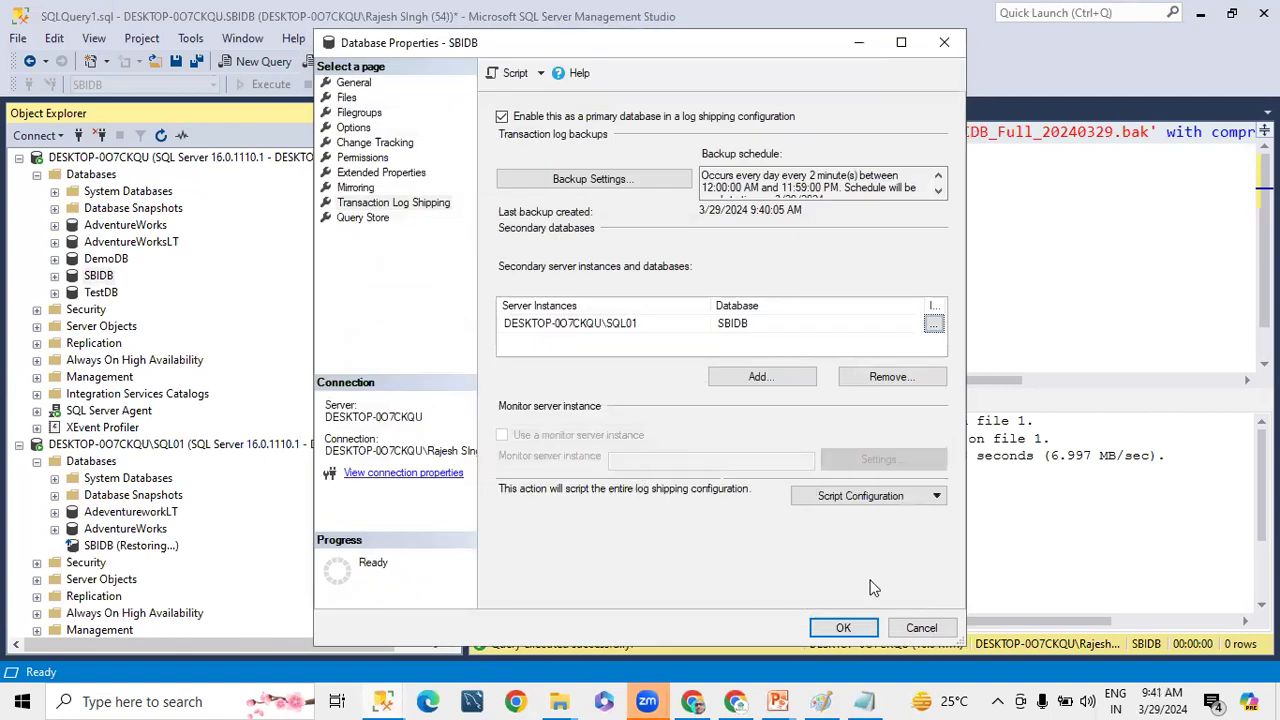
left_click(845, 629)
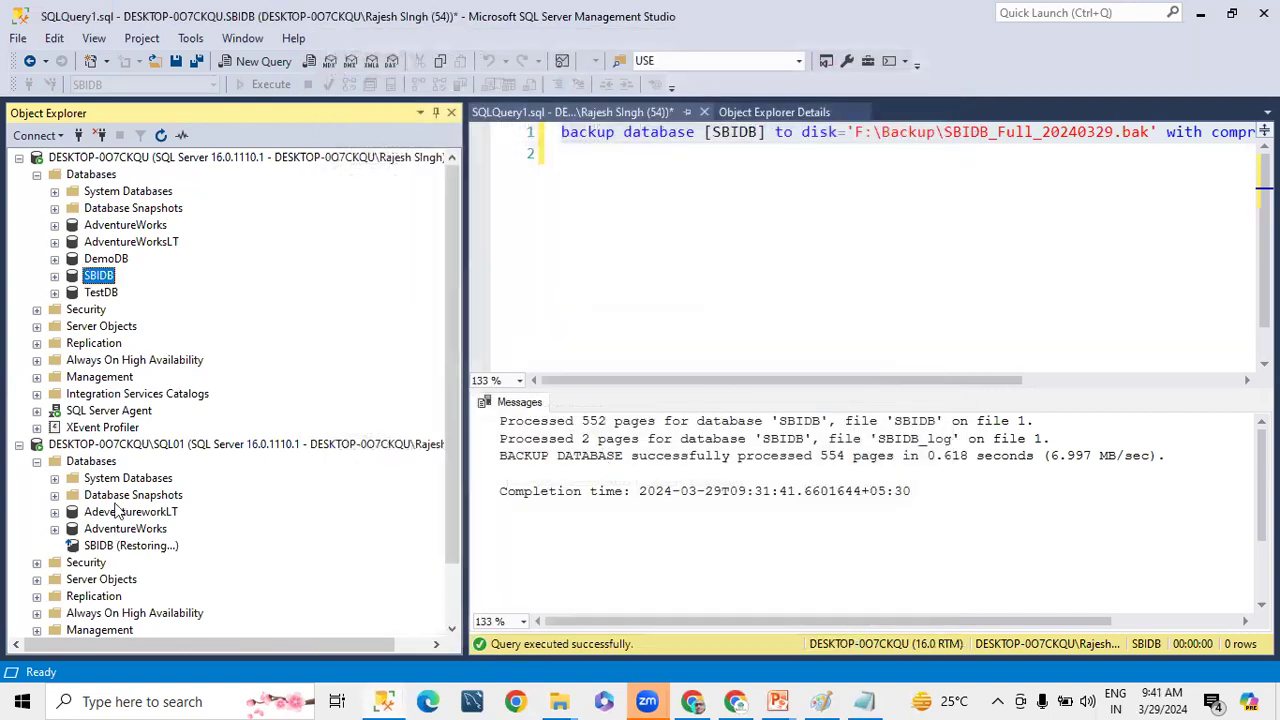
Refresh the SQL01 instance and list its databases to check the state of SBIDB.
left_click(120, 446)
left_click(160, 135)
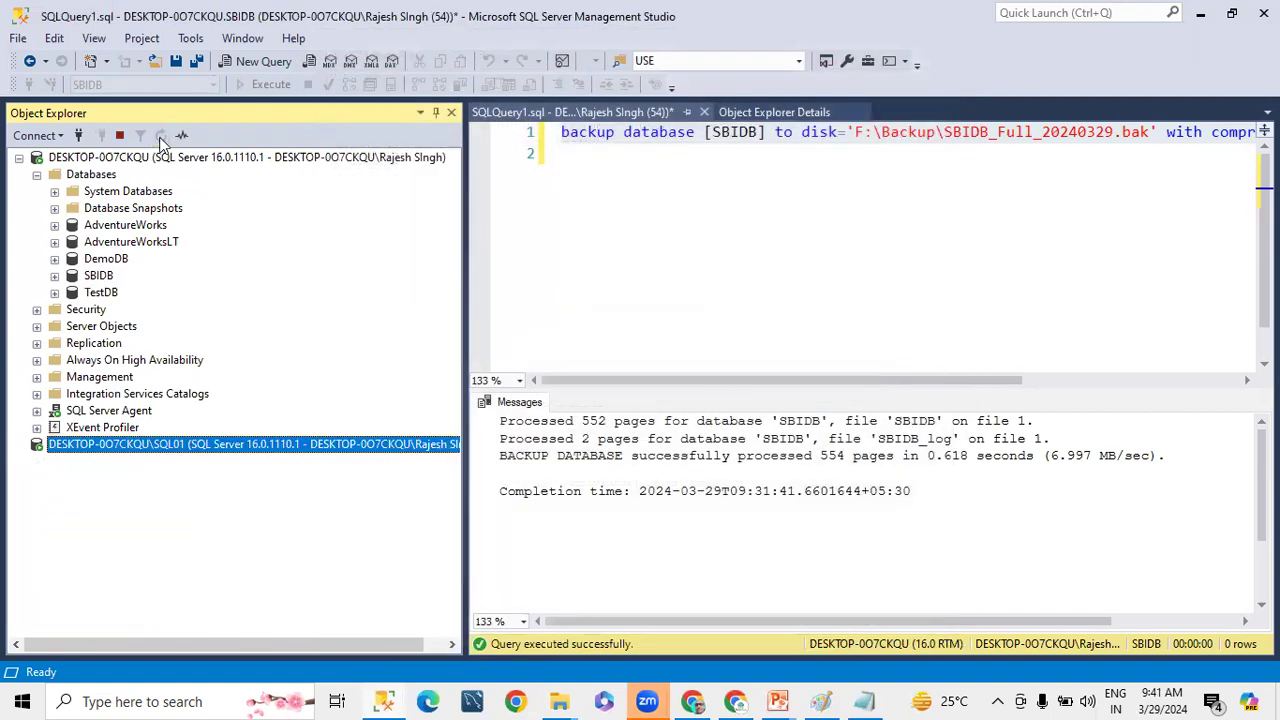
left_click(37, 462)
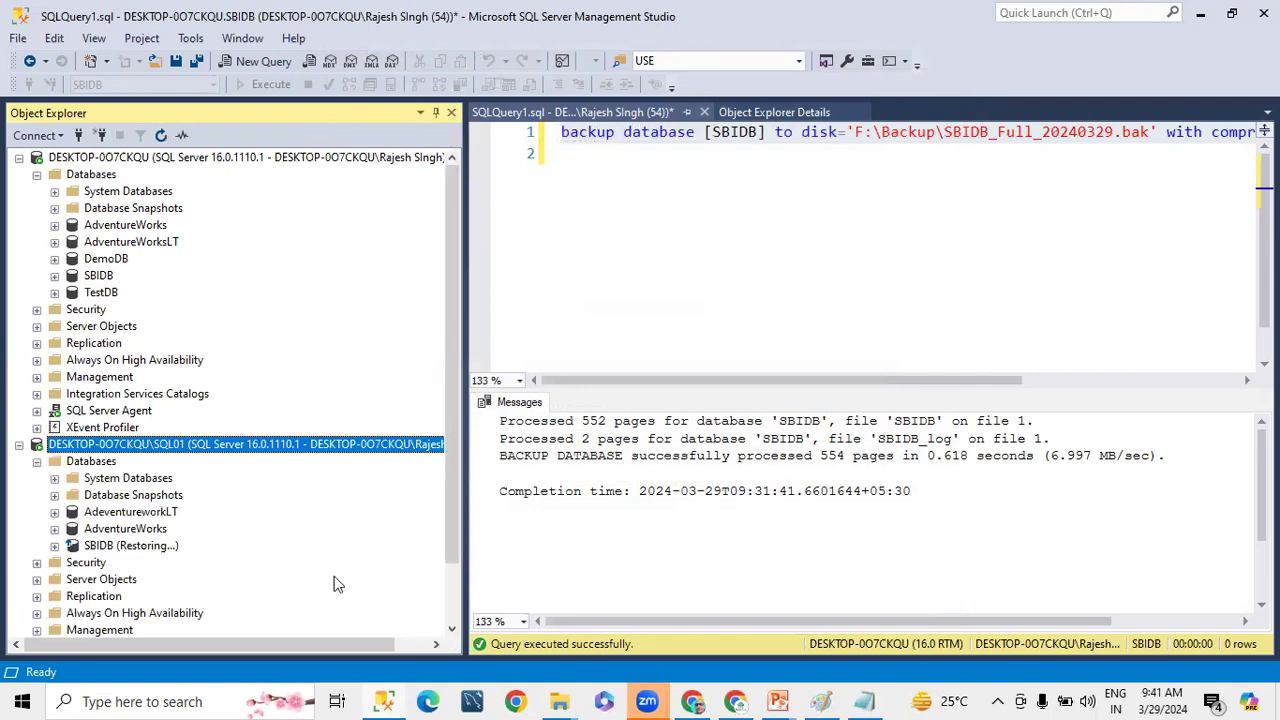
Switch to the Logship folder in File Explorer and refresh it to check for copied log files.
left_click(559, 701)
left_click(502, 621)
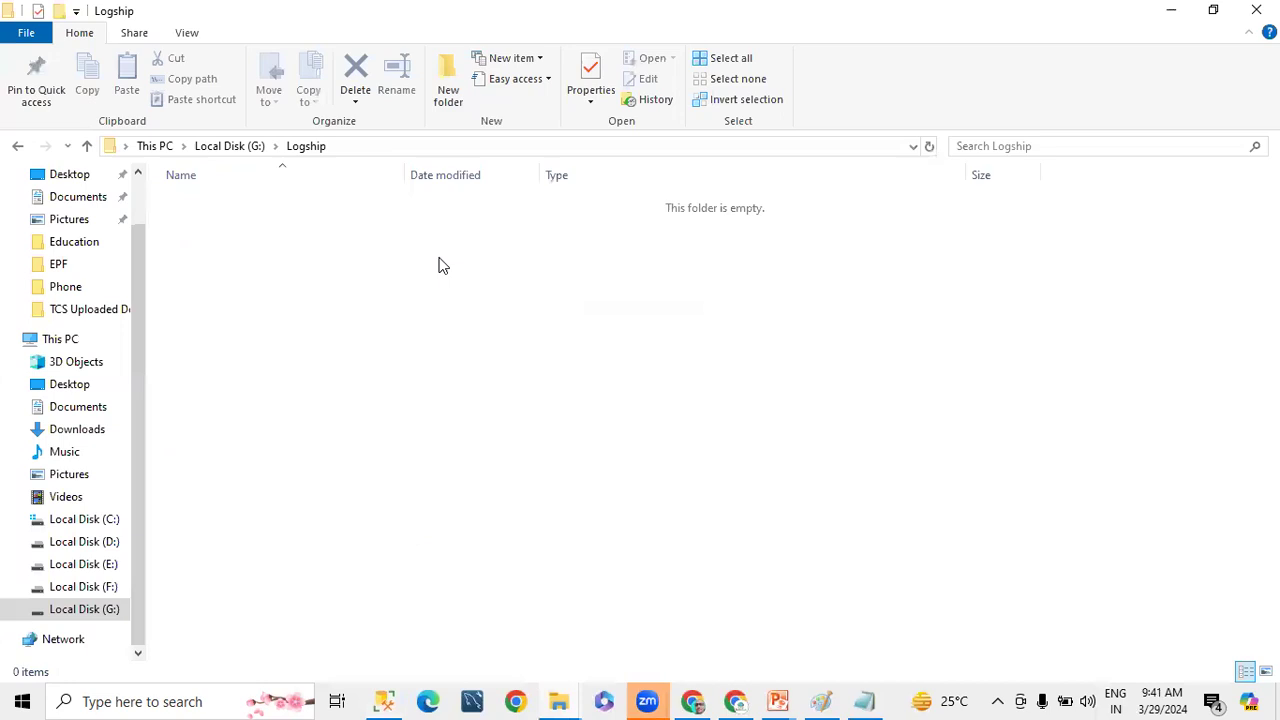
right_click(414, 323)
left_click(463, 396)
left_click(559, 701)
left_click(692, 634)
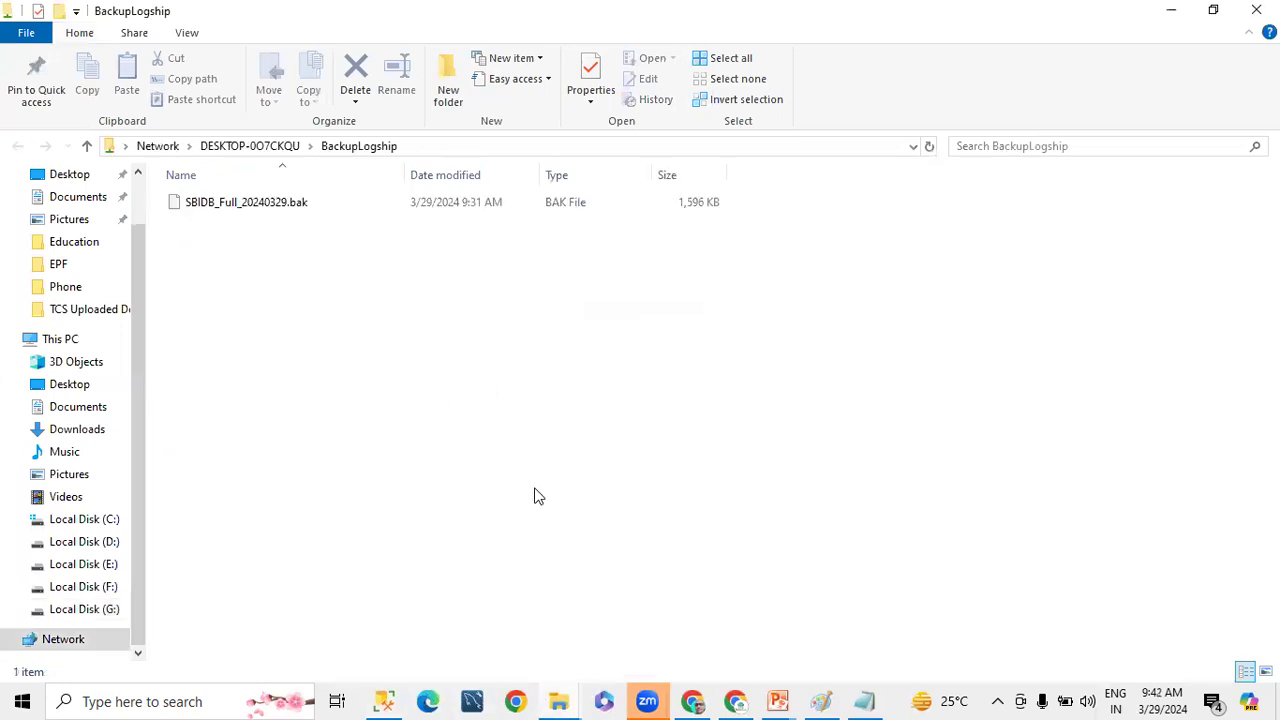
right_click(394, 301)
left_click(448, 380)
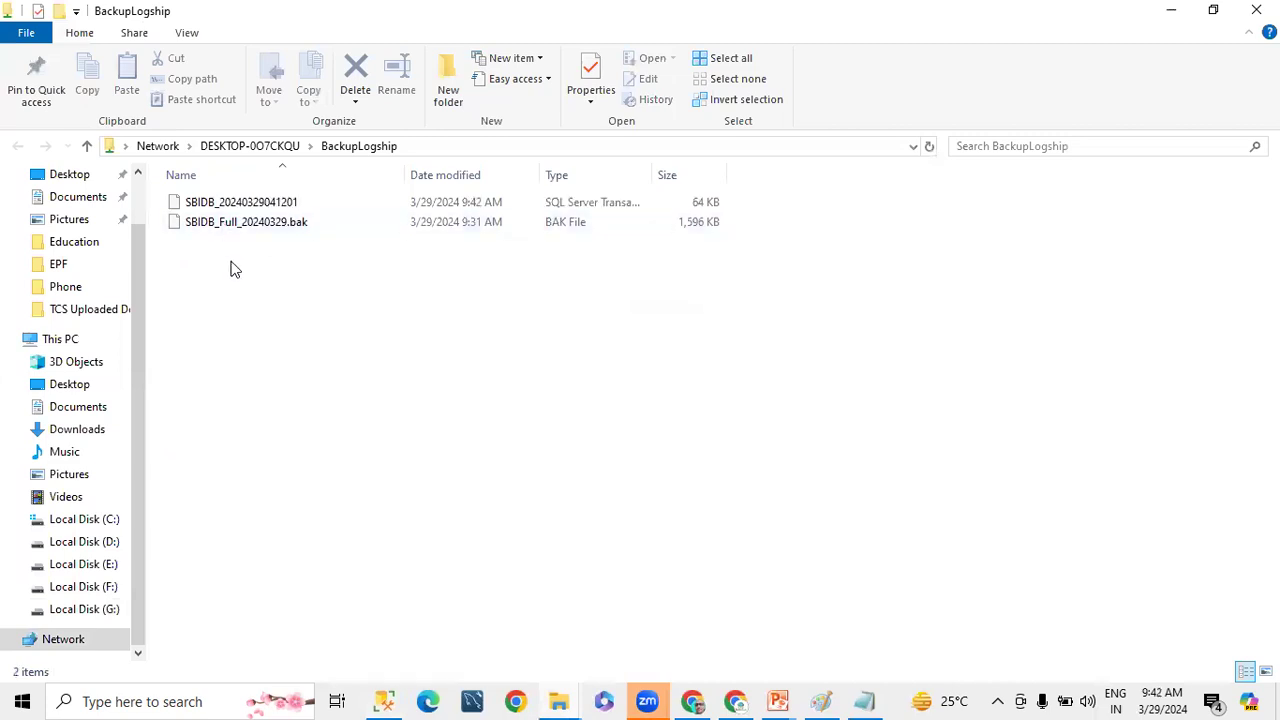
left_click(240, 205)
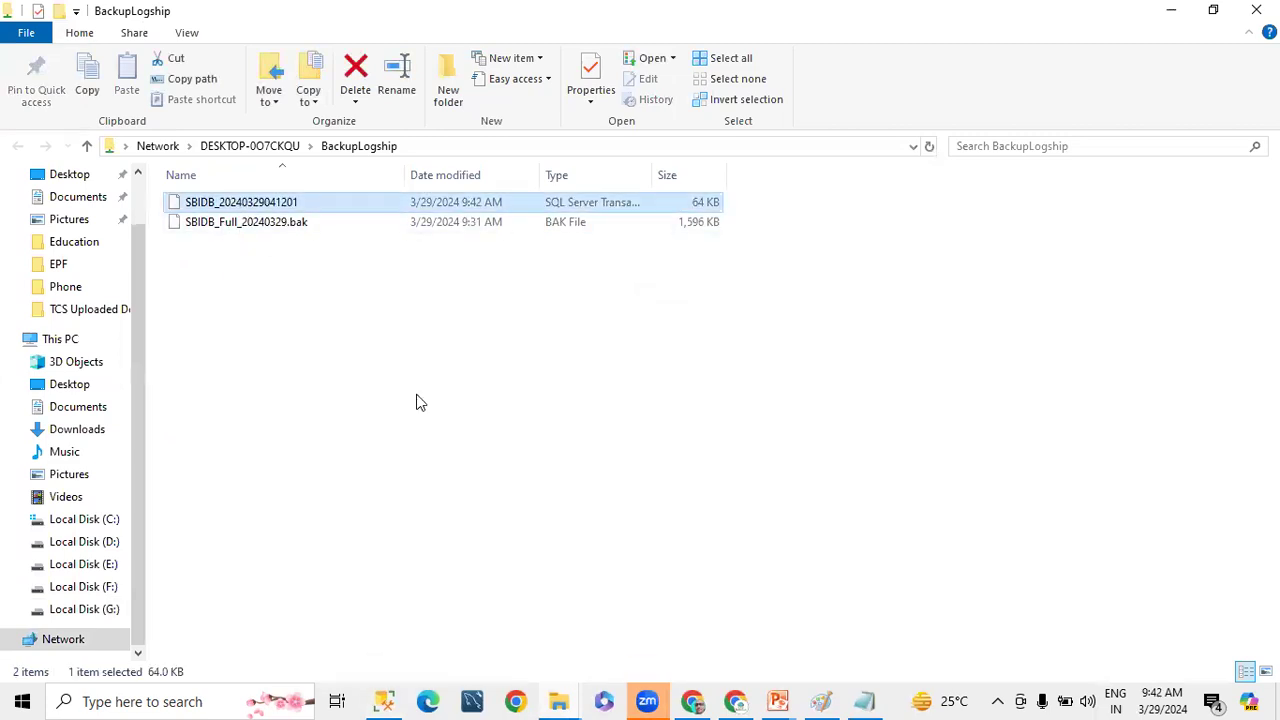